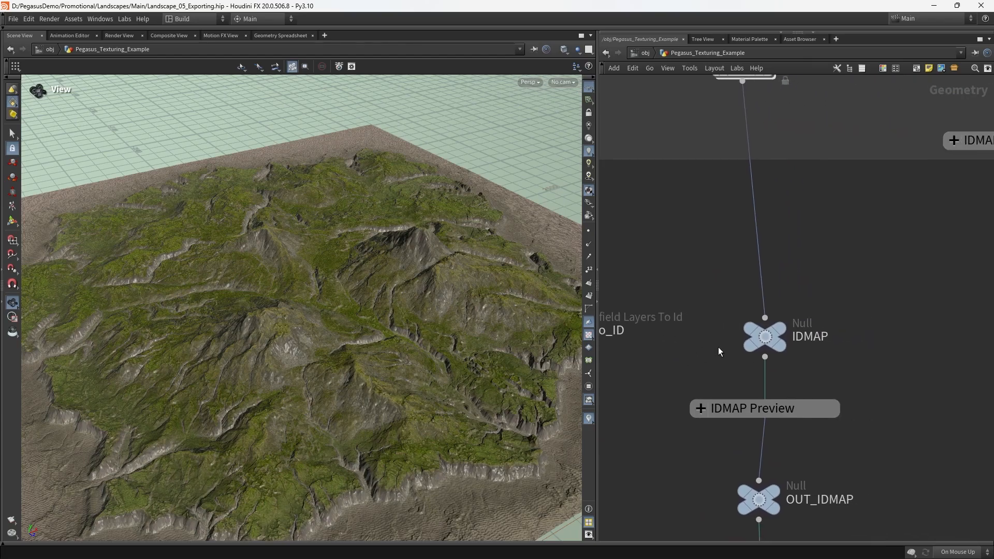
- Display the terrain at the IDMAP null and at the OUT_IDMAP null
{"action": "left_click", "coordinate": [798, 311]}
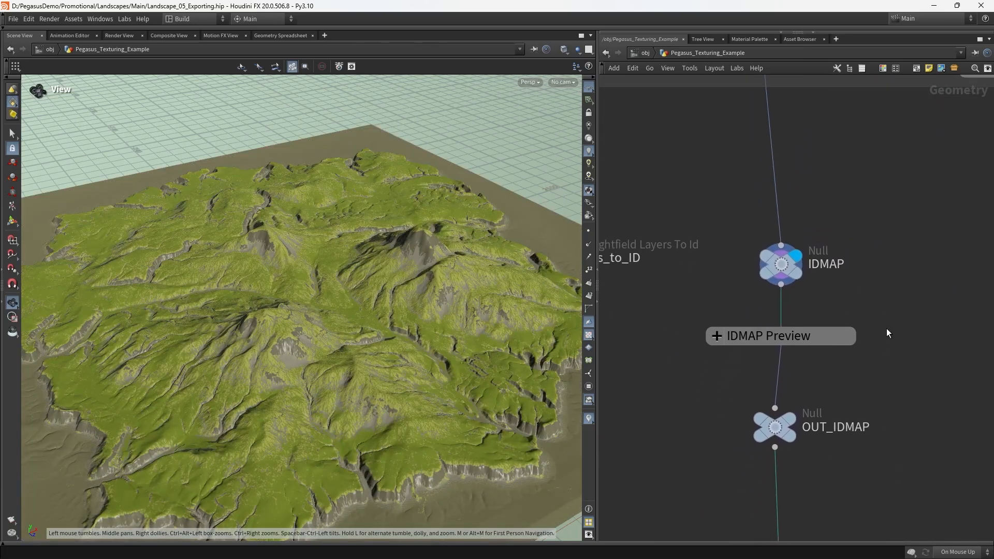
{"action": "left_click", "coordinate": [796, 368]}
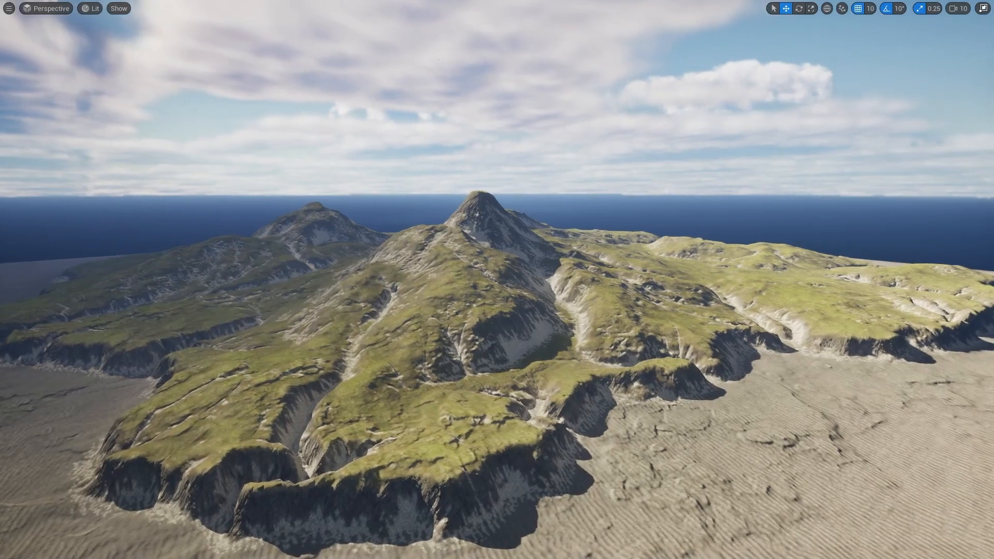
- Switch to Unreal Editor and fly over the textured landscape to inspect its peaks, slopes and coastline
{"action": "key", "text": "w"}
{"action": "right_click_drag", "start_coordinate": [555, 336], "coordinate": [569, 399]}
{"action": "scroll", "coordinate": [554, 337], "scroll_direction": "down", "scroll_amount": 1}
{"action": "key", "text": "d"}
{"action": "scroll", "coordinate": [523, 339], "scroll_direction": "down", "scroll_amount": 3}
{"action": "key", "text": "d"}
{"action": "scroll", "coordinate": [517, 340], "scroll_direction": "down", "scroll_amount": 1}
{"action": "key", "text": "d"}
{"action": "scroll", "coordinate": [466, 372], "scroll_direction": "up", "scroll_amount": 3}
{"action": "key", "text": "d"}
{"action": "scroll", "coordinate": [472, 364], "scroll_direction": "down", "scroll_amount": 2}
{"action": "key", "text": "d"}
{"action": "key", "text": "w"}
{"action": "scroll", "coordinate": [509, 396], "scroll_direction": "up", "scroll_amount": 2}
{"action": "key", "text": "w"}
{"action": "scroll", "coordinate": [517, 341], "scroll_direction": "down", "scroll_amount": 5}
{"action": "key", "text": "d"}
{"action": "scroll", "coordinate": [574, 440], "scroll_direction": "up", "scroll_amount": 8}
{"action": "key", "text": "s"}
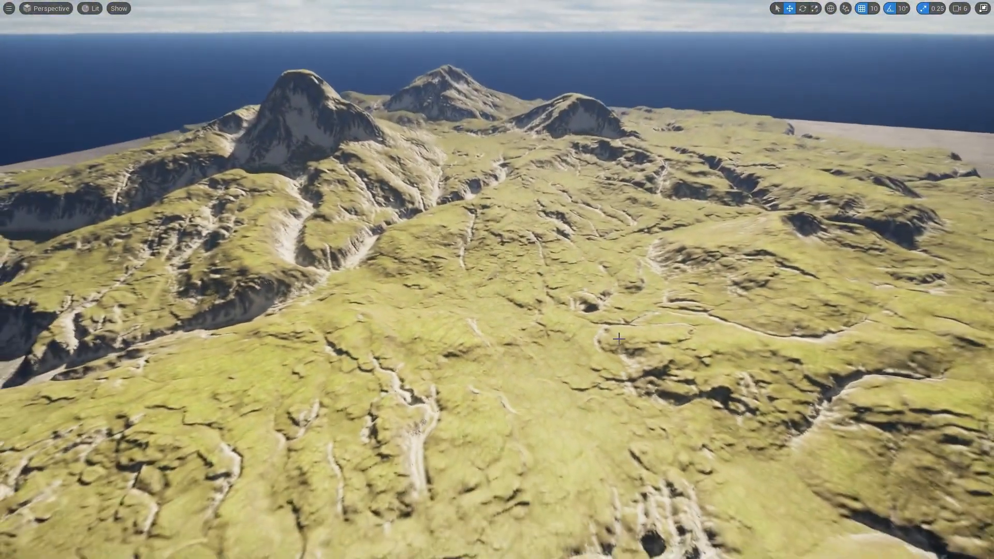
- Exit the full-screen viewport and enlarge the Content Browser area below it
{"action": "key", "text": "F11"}
{"action": "left_click", "coordinate": [564, 515]}
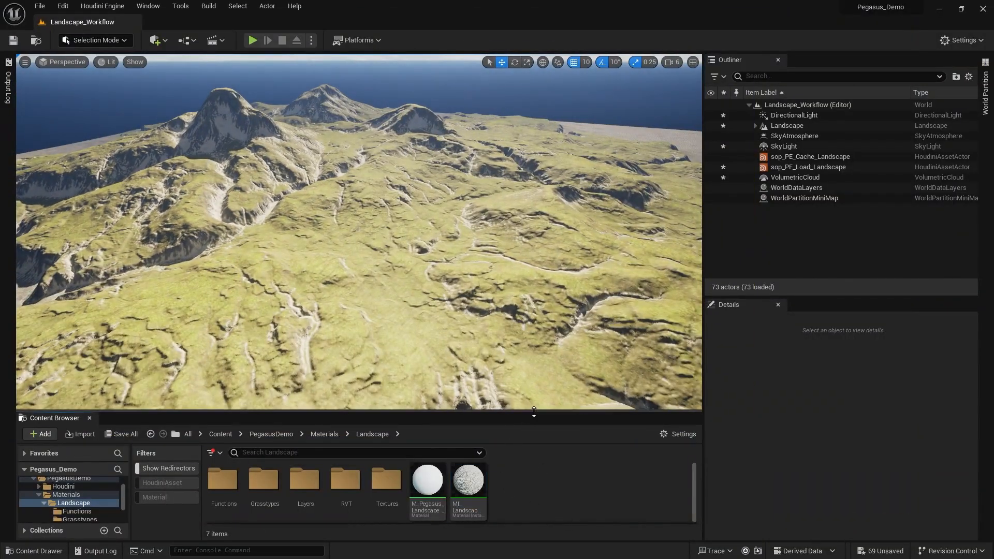
{"action": "left_click_drag", "start_coordinate": [536, 401], "coordinate": [541, 328]}
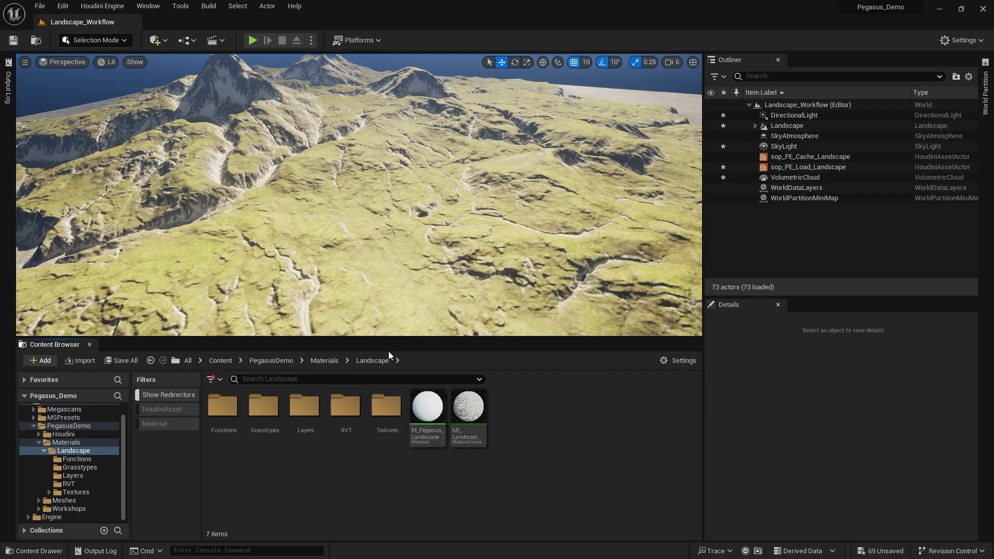
{"action": "right_click_drag", "start_coordinate": [418, 226], "coordinate": [392, 202]}
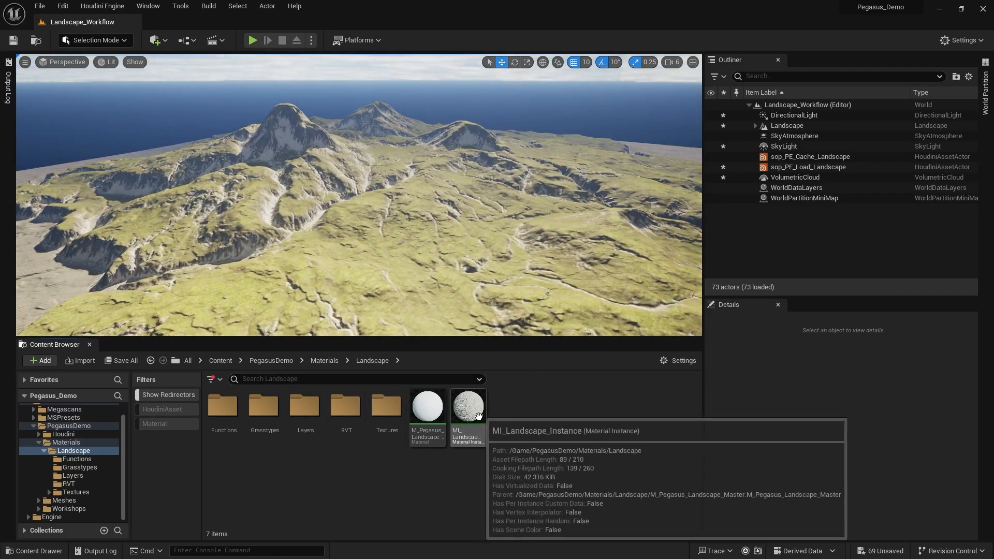
- Open the M_Pegasus_Landscape_Master material and examine the node groups across its material graph
{"action": "double_click", "coordinate": [421, 417]}
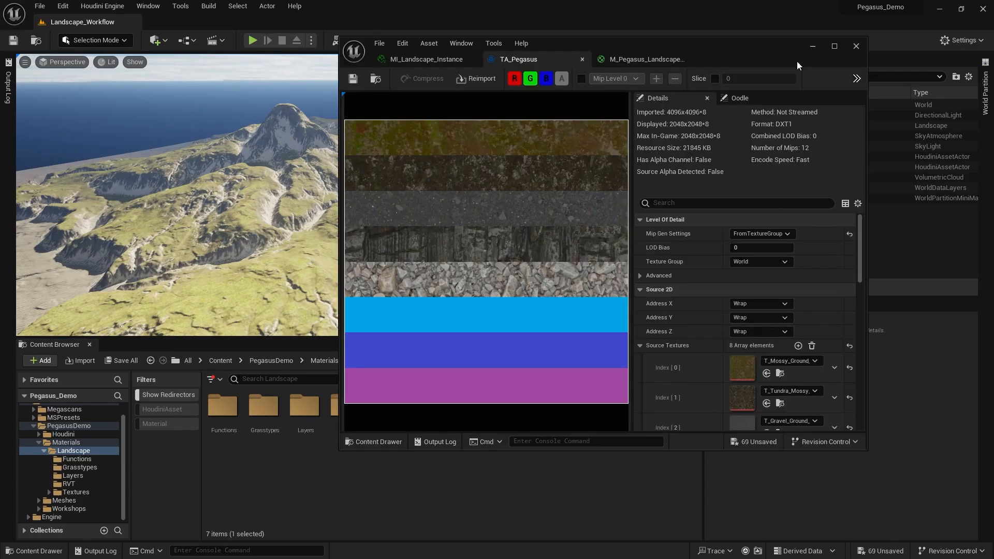
{"action": "left_click", "coordinate": [619, 60]}
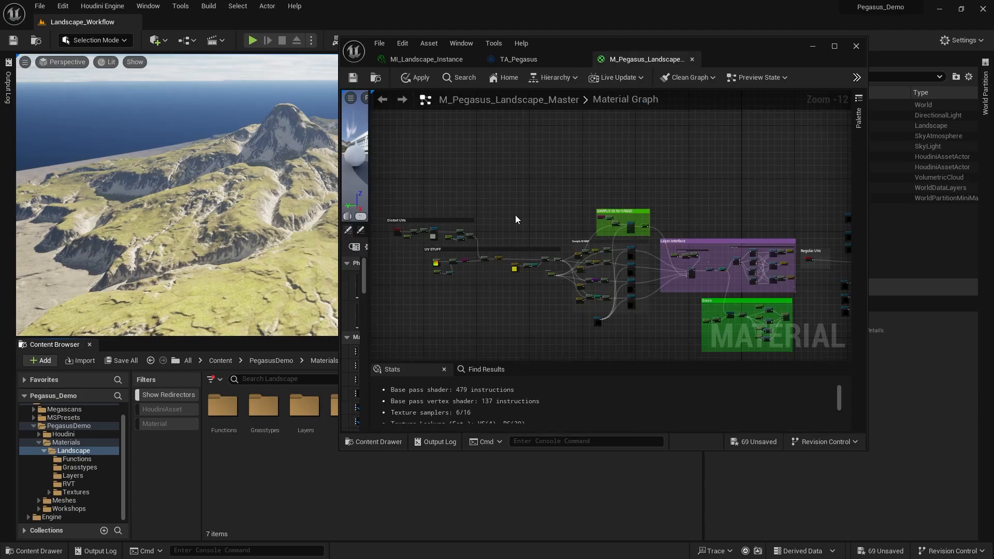
{"action": "right_click_drag", "start_coordinate": [515, 216], "coordinate": [635, 170]}
{"action": "right_click_drag", "start_coordinate": [815, 173], "coordinate": [622, 169]}
{"action": "right_click_drag", "start_coordinate": [755, 166], "coordinate": [589, 162]}
{"action": "right_click_drag", "start_coordinate": [785, 163], "coordinate": [626, 161]}
{"action": "mouse_move", "coordinate": [727, 163]}
{"action": "right_mouse_down"}
{"action": "mouse_move", "coordinate": [440, 166]}
{"action": "mouse_move", "coordinate": [693, 165]}
{"action": "right_mouse_up"}
{"action": "right_click_drag", "start_coordinate": [572, 153], "coordinate": [657, 151]}
{"action": "mouse_move", "coordinate": [540, 148]}
{"action": "right_mouse_down"}
{"action": "mouse_move", "coordinate": [646, 150]}
{"action": "mouse_move", "coordinate": [562, 146]}
{"action": "right_mouse_up"}
{"action": "right_click_drag", "start_coordinate": [430, 163], "coordinate": [501, 166]}
{"action": "right_click_drag", "start_coordinate": [601, 159], "coordinate": [699, 161]}
{"action": "mouse_move", "coordinate": [779, 149]}
{"action": "right_mouse_down"}
{"action": "mouse_move", "coordinate": [609, 137]}
{"action": "mouse_move", "coordinate": [625, 145]}
{"action": "mouse_move", "coordinate": [594, 145]}
{"action": "right_mouse_up"}
{"action": "mouse_move", "coordinate": [671, 151]}
{"action": "right_mouse_down"}
{"action": "mouse_move", "coordinate": [567, 152]}
{"action": "mouse_move", "coordinate": [635, 154]}
{"action": "right_mouse_up"}
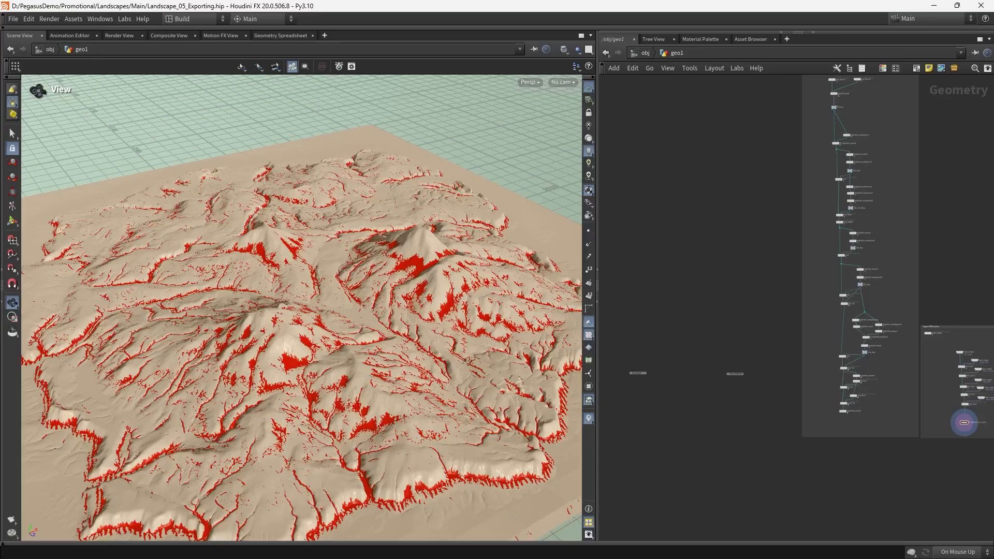
- Switch to Houdini and display the OUT_COLOUR and OUT_HEIGHT_PROCEDURAL nulls of Pegasus_Texturing_Example in turn
{"action": "scroll", "coordinate": [815, 340], "scroll_direction": "up", "scroll_amount": 3}
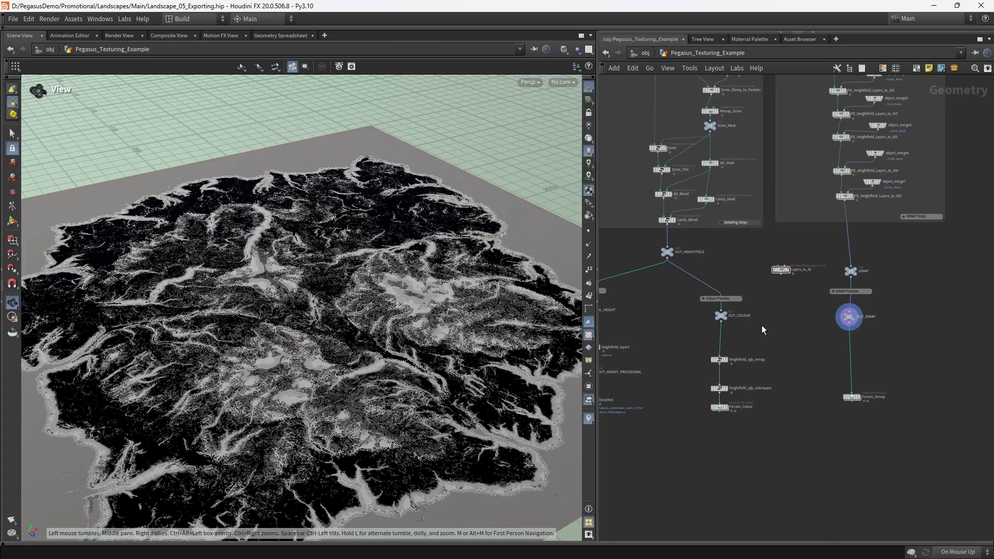
{"action": "mouse_move", "coordinate": [759, 315]}
{"action": "left_click", "coordinate": [776, 296]}
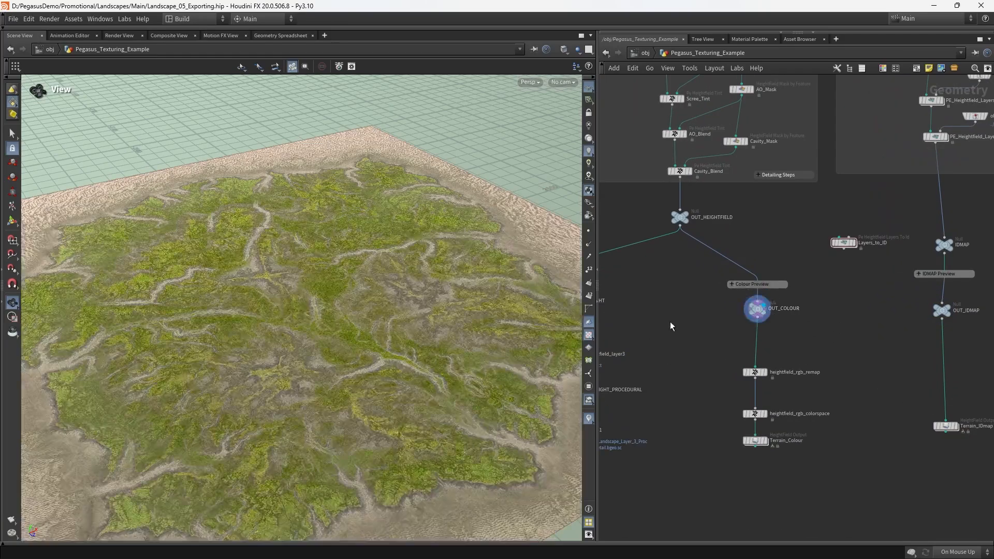
{"action": "middle_click_drag", "start_coordinate": [670, 321], "coordinate": [789, 358]}
{"action": "middle_click_drag", "start_coordinate": [739, 399], "coordinate": [797, 321]}
{"action": "left_click", "coordinate": [758, 337]}
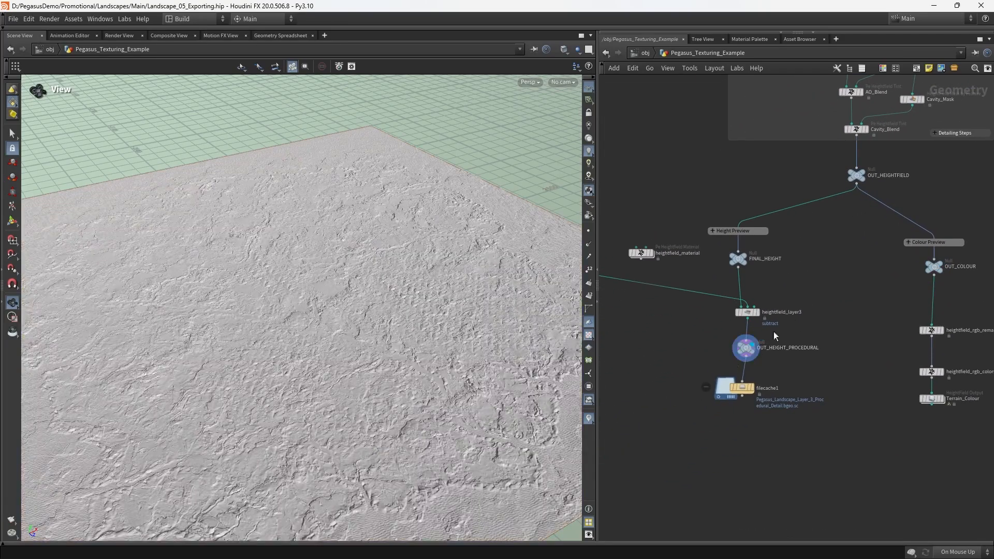
- Go up to the object level, enter the geo1 network and inspect the terrain shown by heightfield_visualize5
{"action": "middle_click_drag", "start_coordinate": [871, 336], "coordinate": [788, 331]}
{"action": "scroll", "coordinate": [803, 277], "scroll_direction": "down", "scroll_amount": 4}
{"action": "middle_click_drag", "start_coordinate": [913, 287], "coordinate": [810, 355]}
{"action": "left_click", "coordinate": [644, 54]}
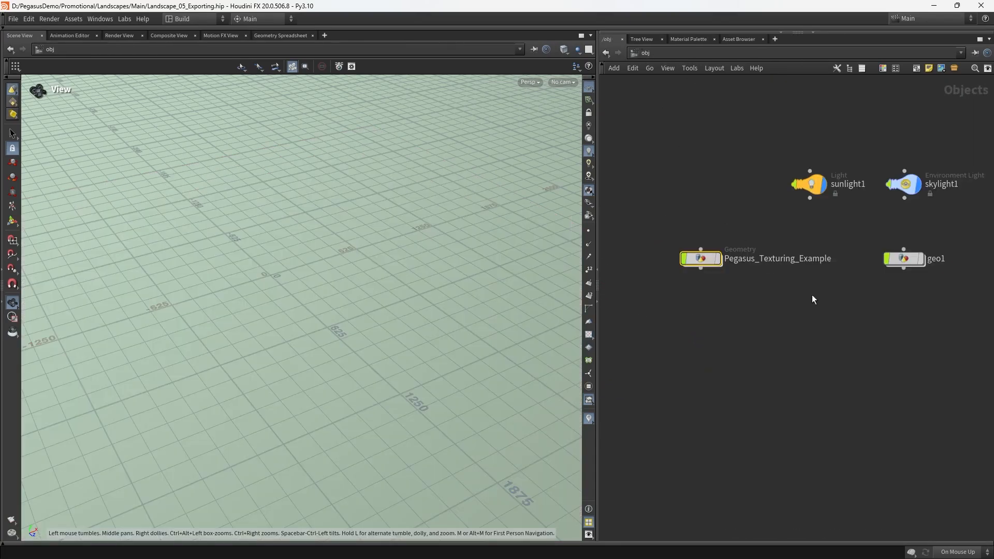
{"action": "double_click", "coordinate": [793, 278]}
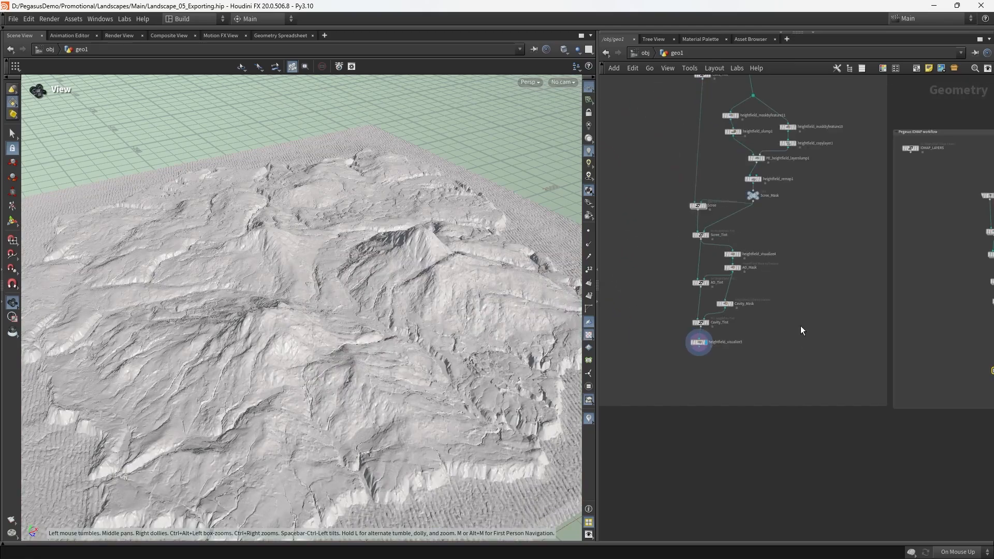
{"action": "middle_click_drag", "start_coordinate": [801, 325], "coordinate": [820, 353]}
{"action": "scroll", "coordinate": [821, 354], "scroll_direction": "up", "scroll_amount": 5}
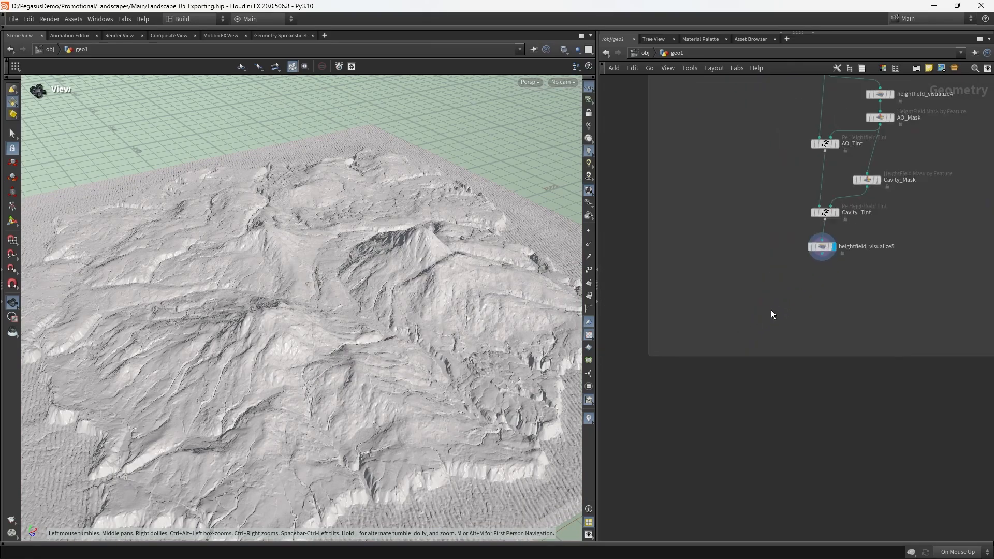
{"action": "left_click_drag", "start_coordinate": [429, 339], "coordinate": [552, 348]}
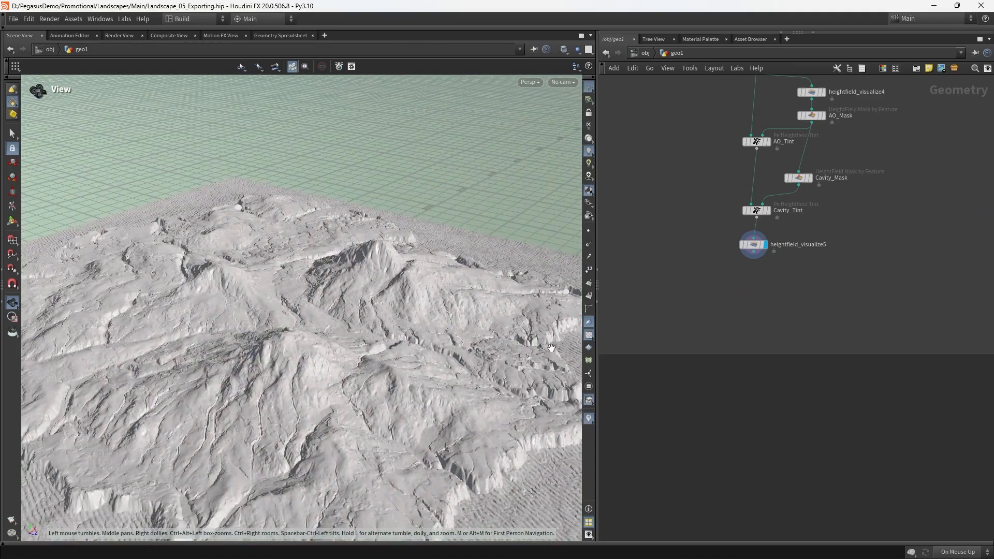
{"action": "scroll", "coordinate": [777, 283], "scroll_direction": "down", "scroll_amount": 8}
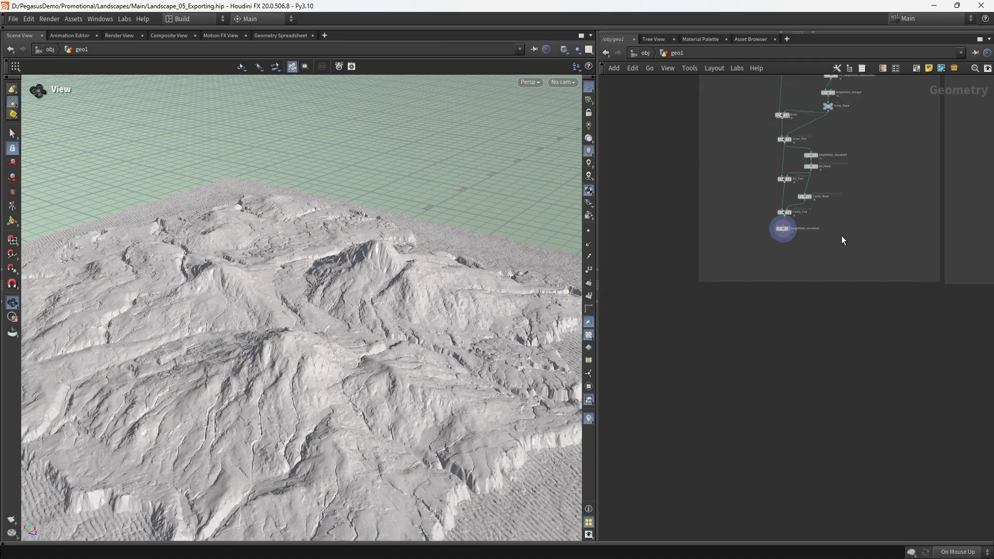
- Add an Object Merge node beside heightfield_visualize5 at the end of the texturing network
{"action": "scroll", "coordinate": [852, 285], "scroll_direction": "up", "scroll_amount": 6}
{"action": "key", "text": "Tab"}
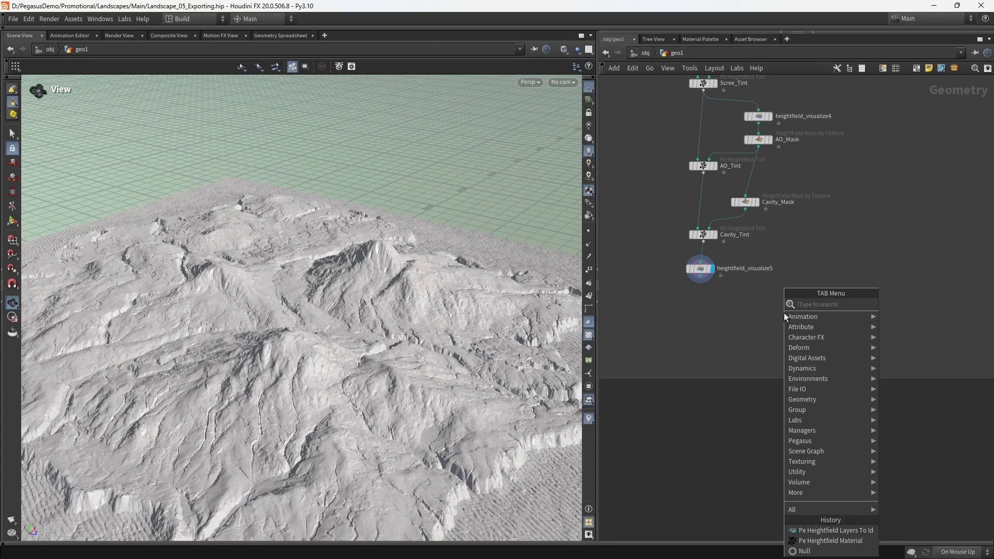
{"action": "type", "text": "objec"}
{"action": "key", "text": "Return"}
{"action": "left_click", "coordinate": [784, 313]}
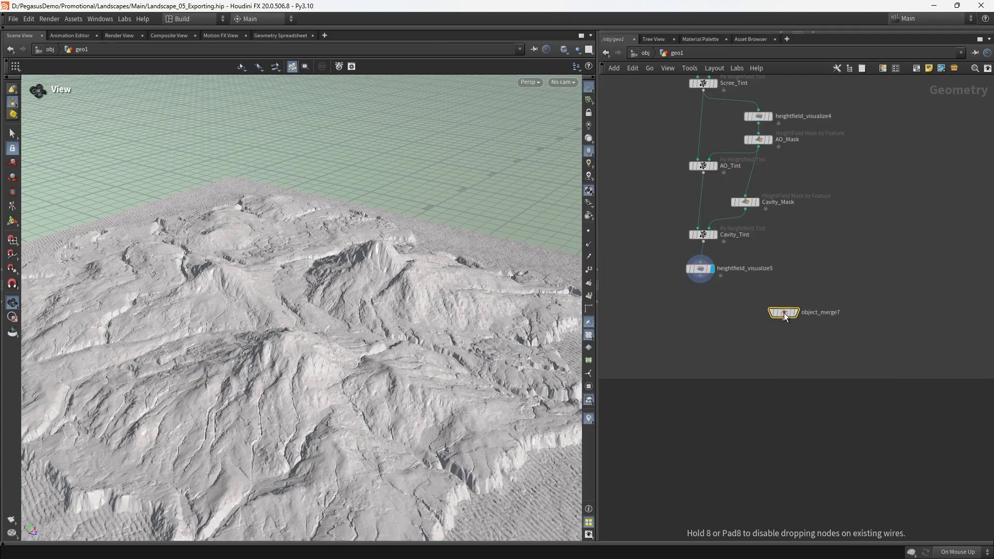
- Show the parameters pane and set the Object Merge's Object 1 to the IN_Terrain null
{"action": "scroll", "coordinate": [828, 288], "scroll_direction": "down", "scroll_amount": 5}
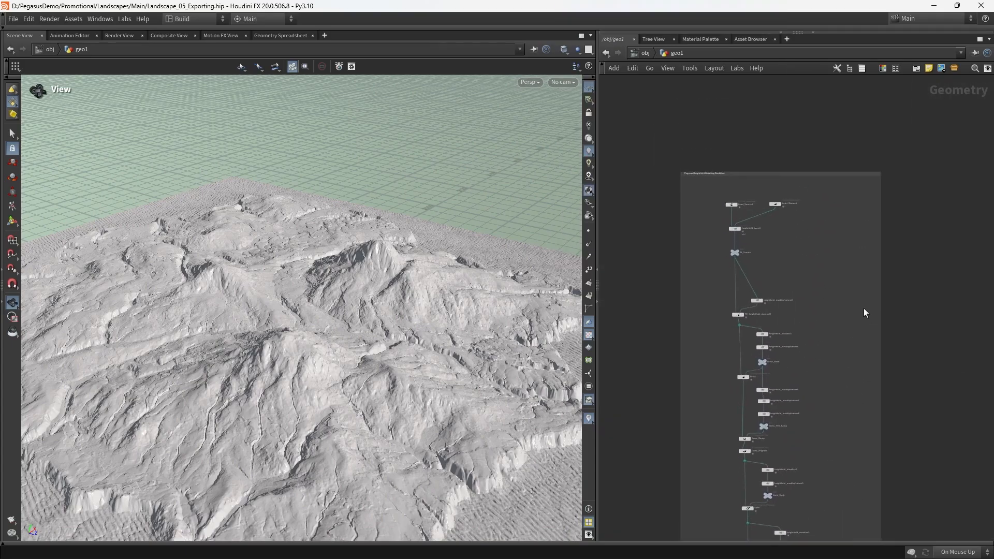
{"action": "key", "text": "ctrl+b"}
{"action": "scroll", "coordinate": [815, 362], "scroll_direction": "up", "scroll_amount": 8}
{"action": "left_click_drag", "start_coordinate": [757, 358], "coordinate": [762, 241]}
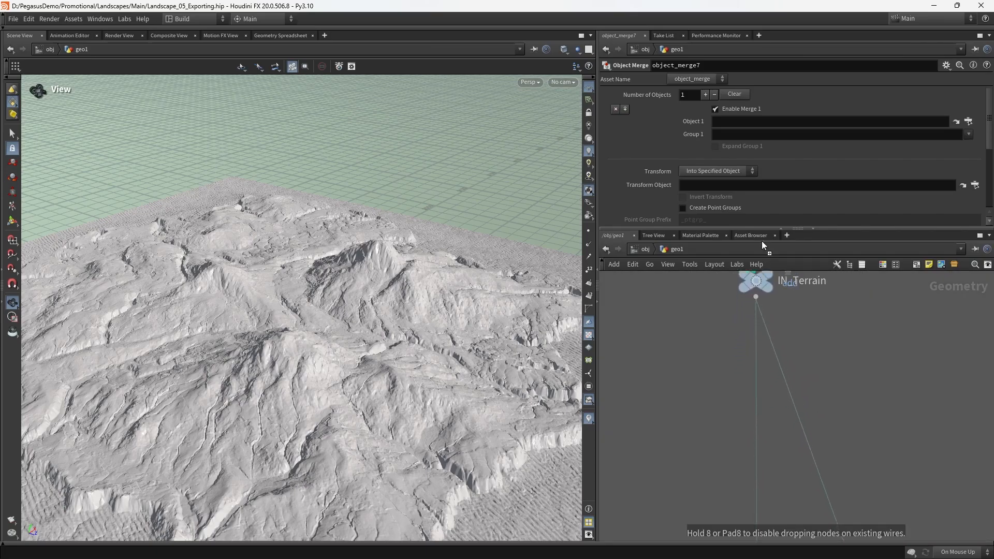
{"action": "left_click_drag", "start_coordinate": [736, 122], "coordinate": [738, 123]}
- Compare the merged IN_Terrain heightfield with the detailed terrain by displaying the Object Merge, followed by heightfield_visualize5
{"action": "scroll", "coordinate": [882, 417], "scroll_direction": "down", "scroll_amount": 8}
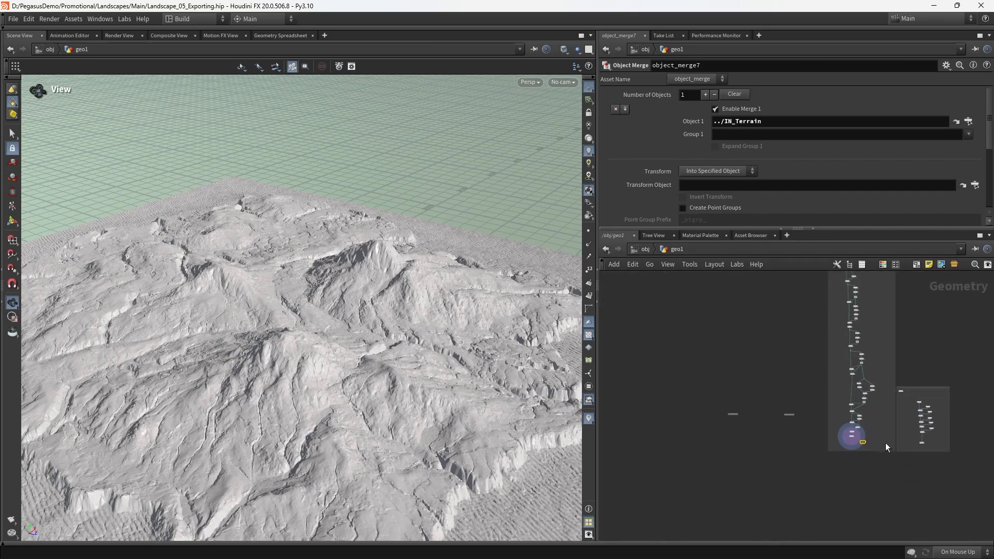
{"action": "scroll", "coordinate": [838, 342], "scroll_direction": "up", "scroll_amount": 5}
{"action": "left_click", "coordinate": [839, 375]}
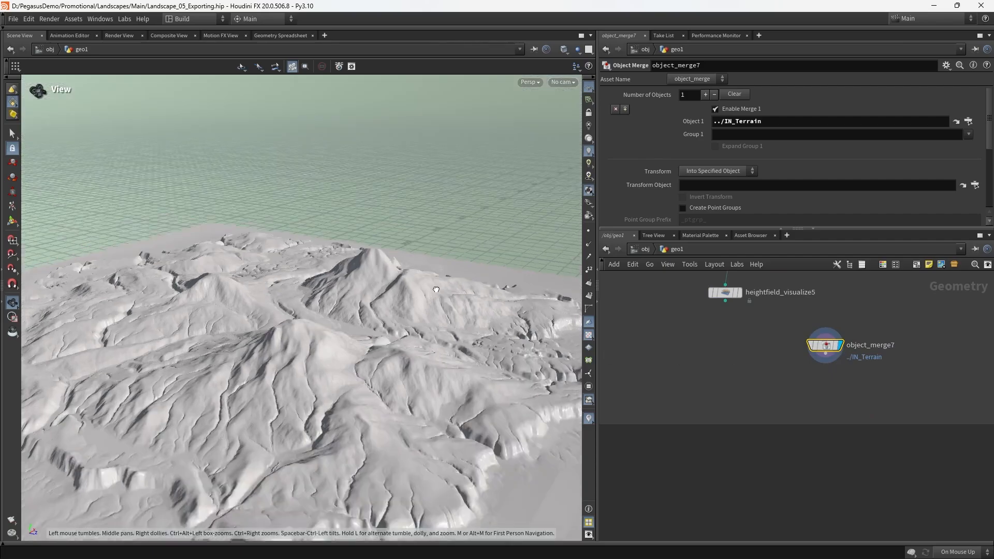
{"action": "middle_click_drag", "start_coordinate": [687, 379], "coordinate": [695, 398]}
{"action": "left_click", "coordinate": [746, 341]}
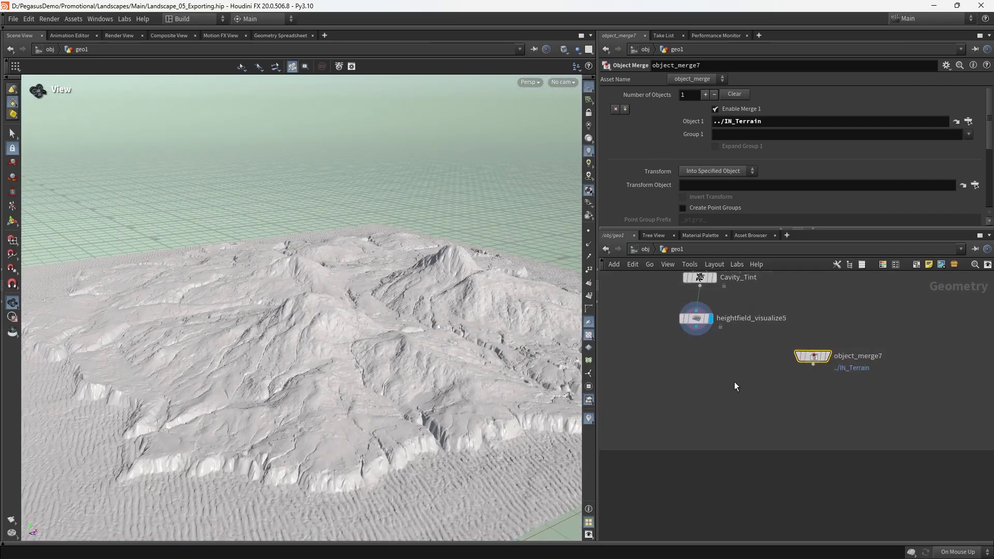
- Add a HeightField Layer node with heightfield_visualize5 as its first input and the Object Merge as its second
{"action": "key", "text": "Tab"}
{"action": "type", "text": "hf lay"}
{"action": "key", "text": "Return"}
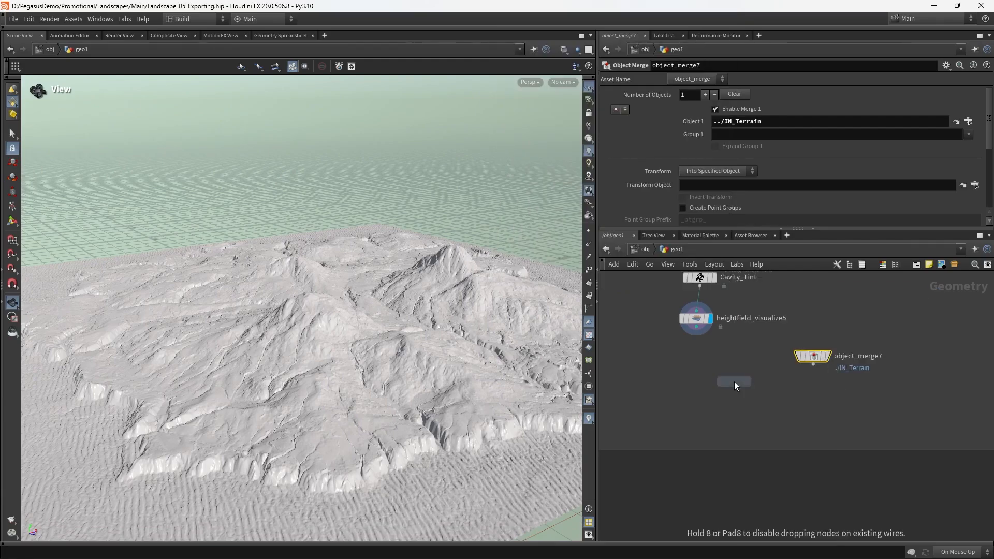
{"action": "left_click", "coordinate": [726, 399]}
{"action": "left_click_drag", "start_coordinate": [726, 392], "coordinate": [813, 364]}
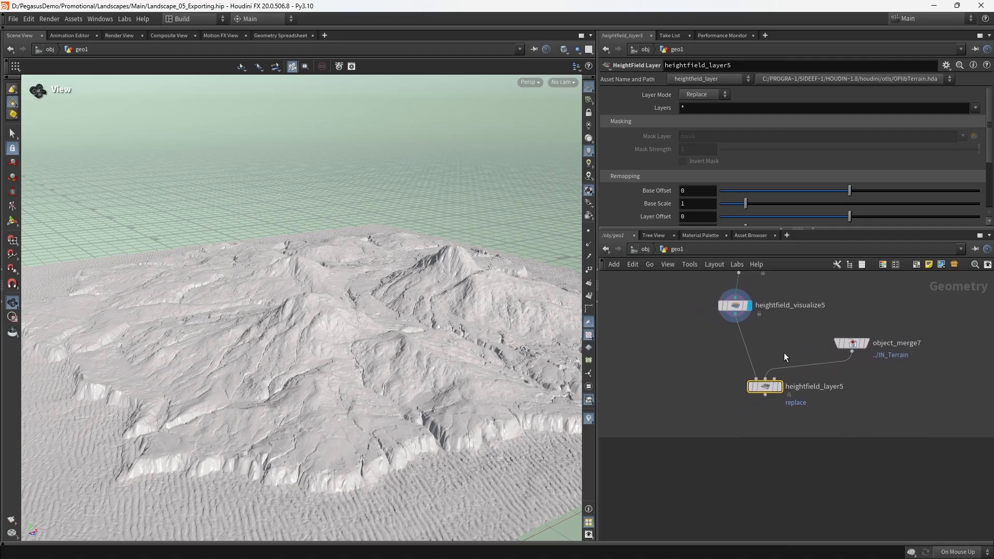
- Set the HeightField Layer's mode to Subtract and display the resulting height difference
{"action": "left_click", "coordinate": [696, 125]}
{"action": "scroll", "coordinate": [791, 367], "scroll_direction": "up", "scroll_amount": 3}
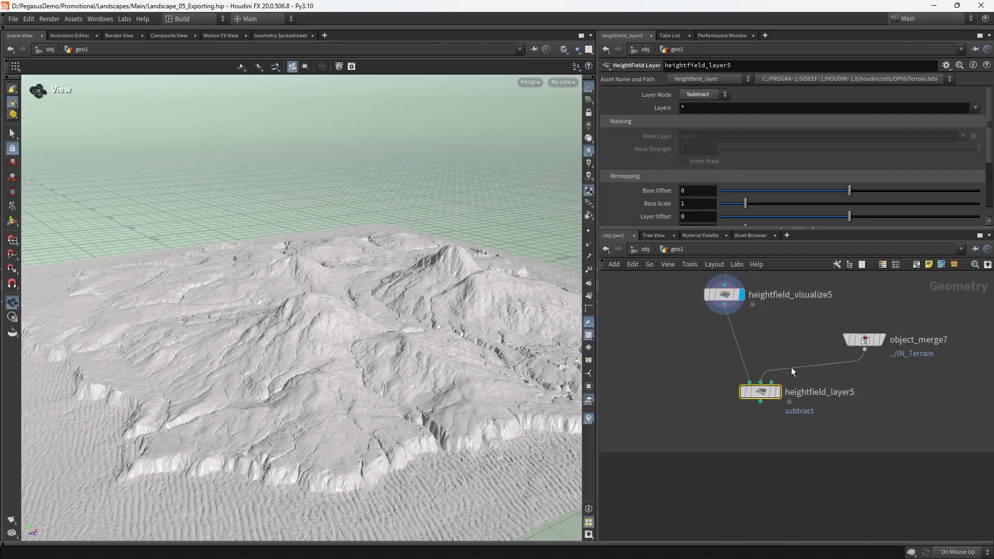
{"action": "left_click", "coordinate": [774, 395]}
{"action": "left_click_drag", "start_coordinate": [414, 321], "coordinate": [326, 299]}
{"action": "left_click_drag", "start_coordinate": [756, 398], "coordinate": [734, 398]}
{"action": "left_click_drag", "start_coordinate": [487, 339], "coordinate": [356, 350]}
{"action": "middle_click_drag", "start_coordinate": [871, 365], "coordinate": [782, 388]}
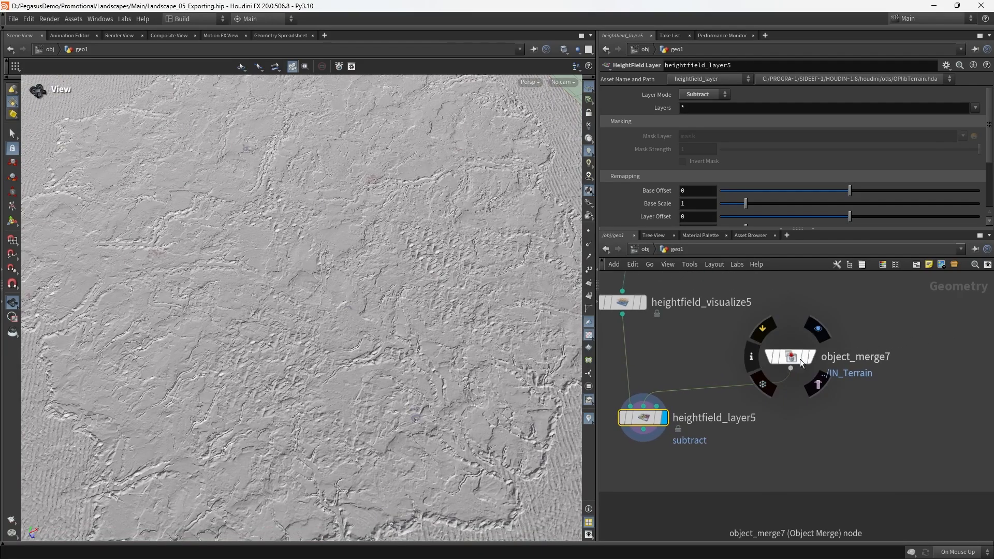
- Compare the merged original terrain with the subtracted detail by displaying the Object Merge and heightfield_layer5 in turn
{"action": "left_click", "coordinate": [811, 357]}
{"action": "left_click_drag", "start_coordinate": [392, 326], "coordinate": [392, 269]}
{"action": "middle_click_drag", "start_coordinate": [720, 351], "coordinate": [759, 315]}
{"action": "left_click_drag", "start_coordinate": [346, 332], "coordinate": [412, 366]}
{"action": "scroll", "coordinate": [412, 366], "scroll_direction": "up", "scroll_amount": 2}
{"action": "left_click", "coordinate": [702, 382]}
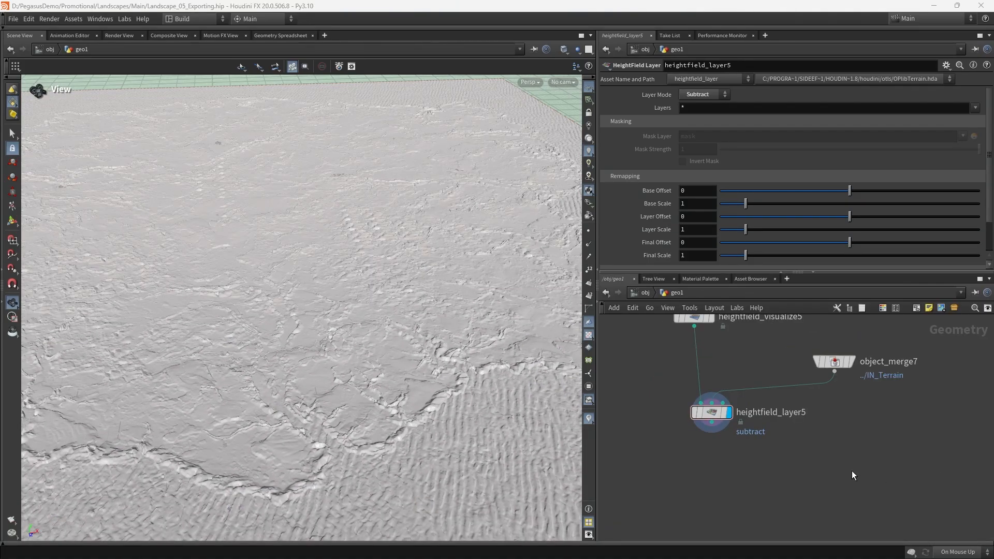
- Switch to File Explorer and open D:\PegasusDemo\SourceContent\Pegasus\Landscape\Landscape Heightfield Layers to check the full folder path
{"action": "middle_click_drag", "start_coordinate": [816, 468], "coordinate": [816, 451]}
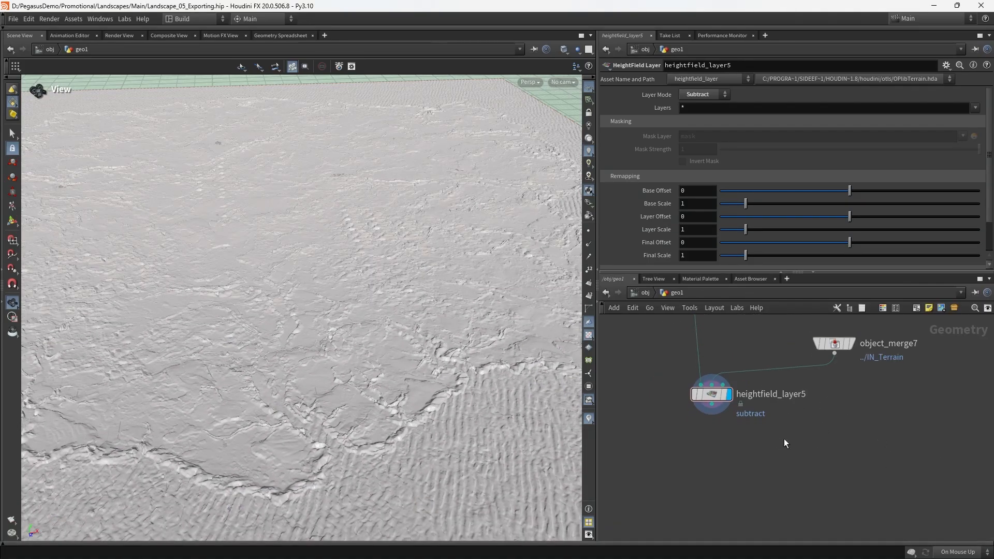
{"action": "key", "text": "alt+Tab"}
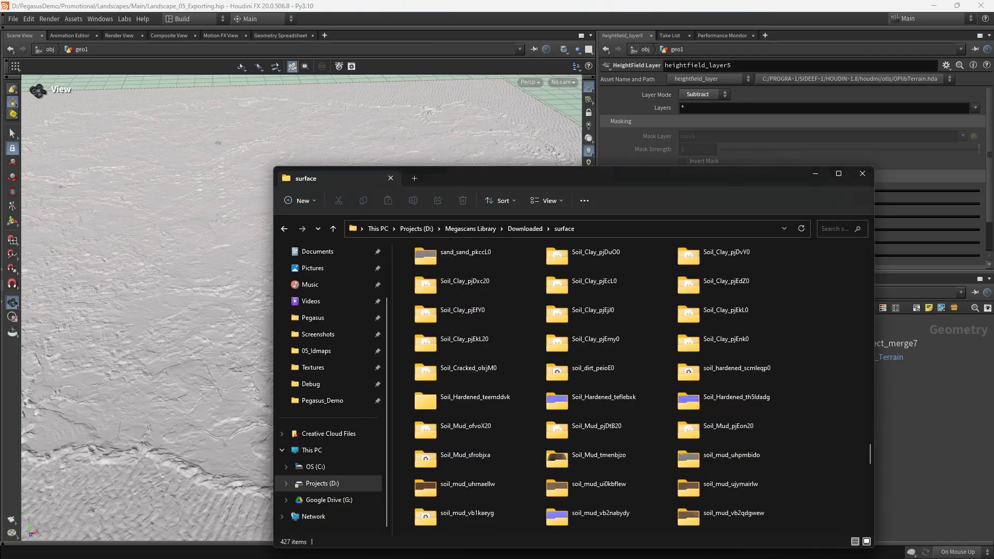
{"action": "left_click", "coordinate": [318, 483]}
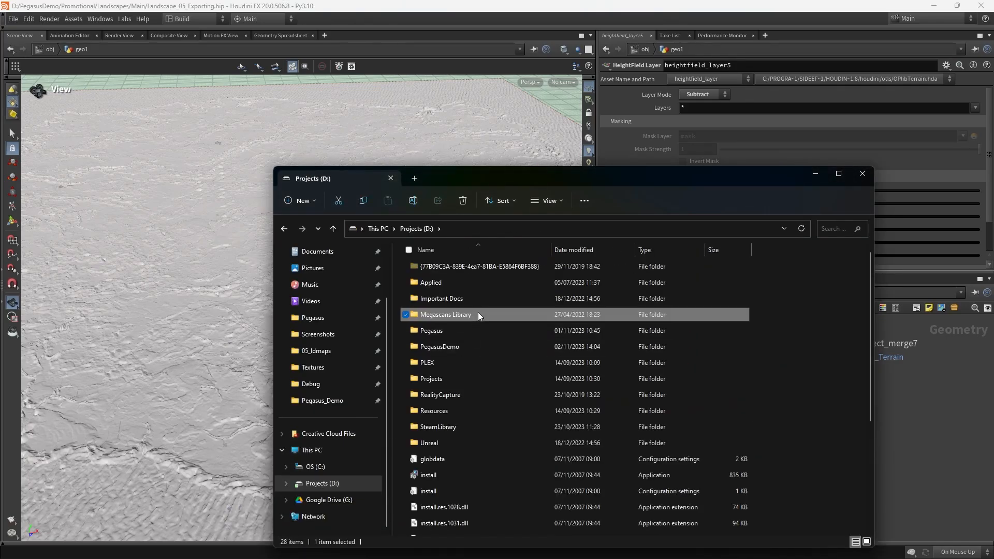
{"action": "double_click", "coordinate": [458, 347]}
{"action": "left_click_drag", "start_coordinate": [594, 182], "coordinate": [574, 130]}
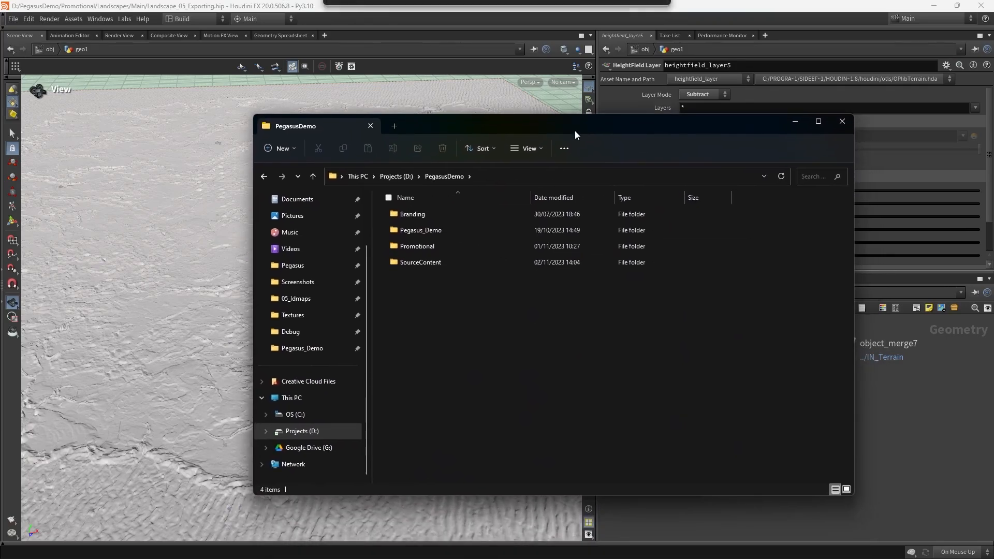
{"action": "double_click", "coordinate": [436, 228]}
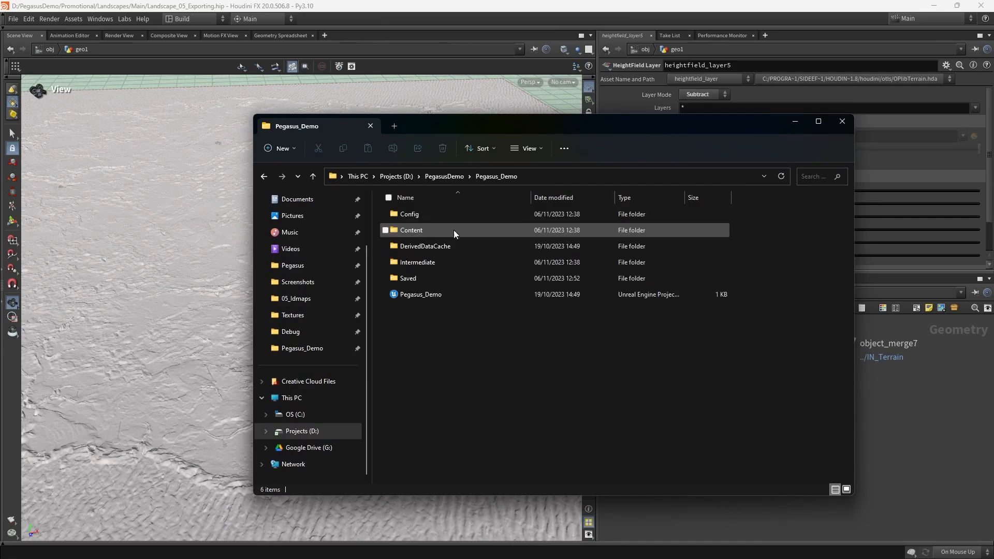
{"action": "left_click", "coordinate": [445, 176]}
{"action": "double_click", "coordinate": [430, 264]}
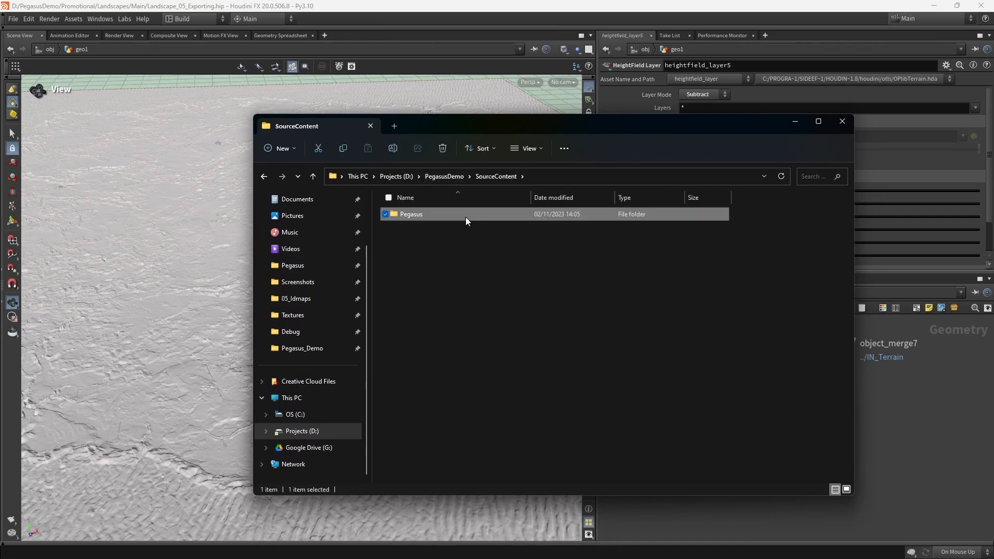
{"action": "double_click", "coordinate": [465, 216]}
{"action": "double_click", "coordinate": [456, 214]}
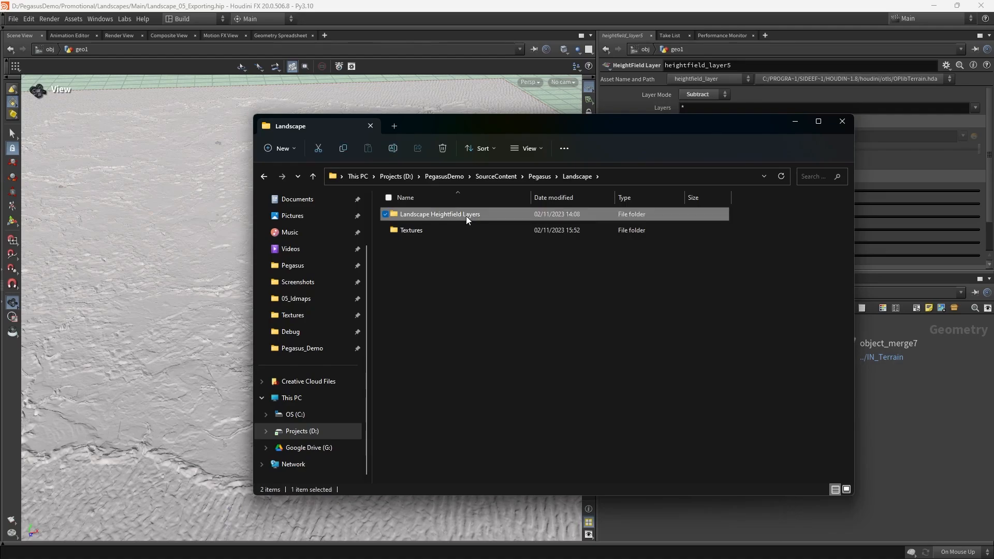
{"action": "double_click", "coordinate": [465, 215]}
{"action": "left_click", "coordinate": [715, 176]}
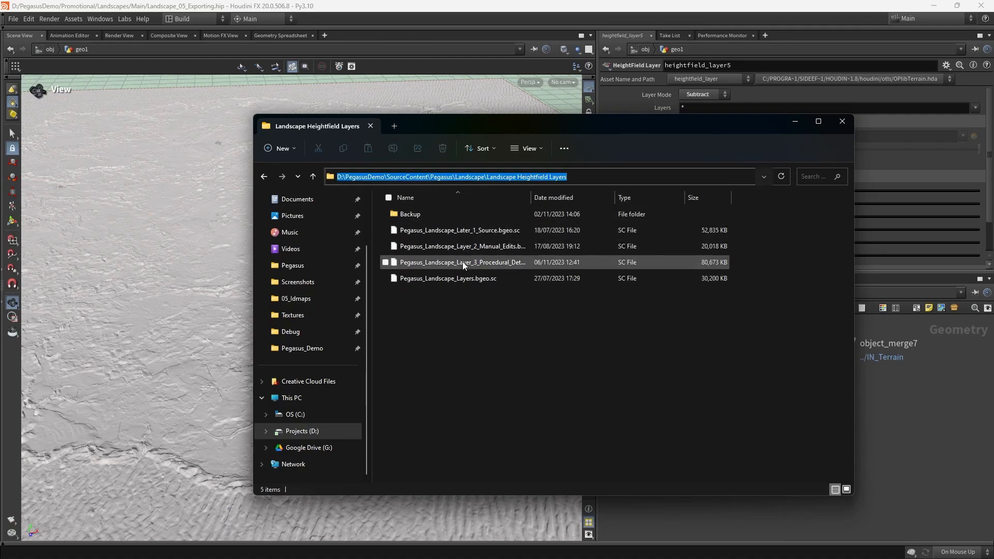
{"action": "left_click", "coordinate": [507, 322]}
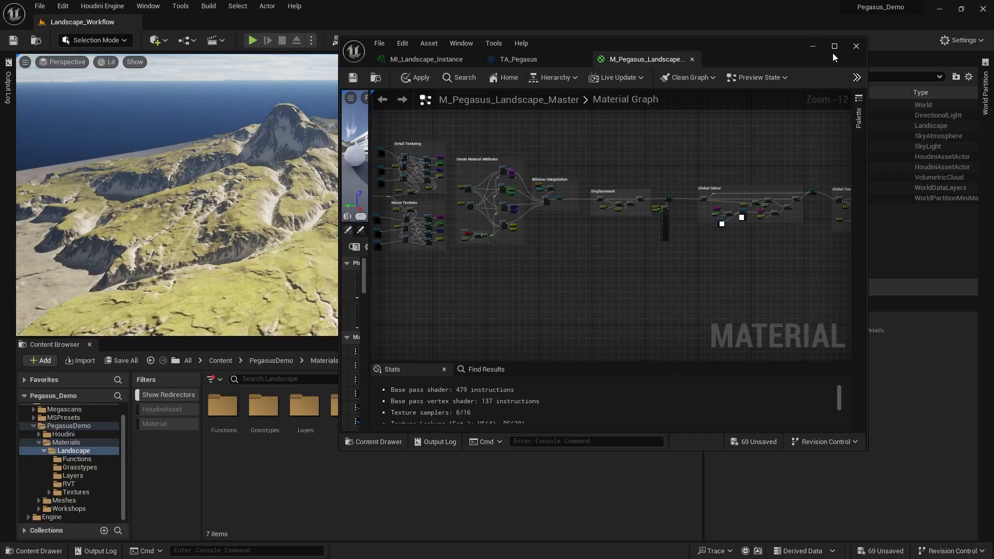
- Switch to Unreal Engine, close the material editor and examine the parameters of the sop_PE_Cache_Landscape and sop_PE_Load_Landscape actors
{"action": "left_click", "coordinate": [856, 46]}
{"action": "left_click", "coordinate": [567, 305]}
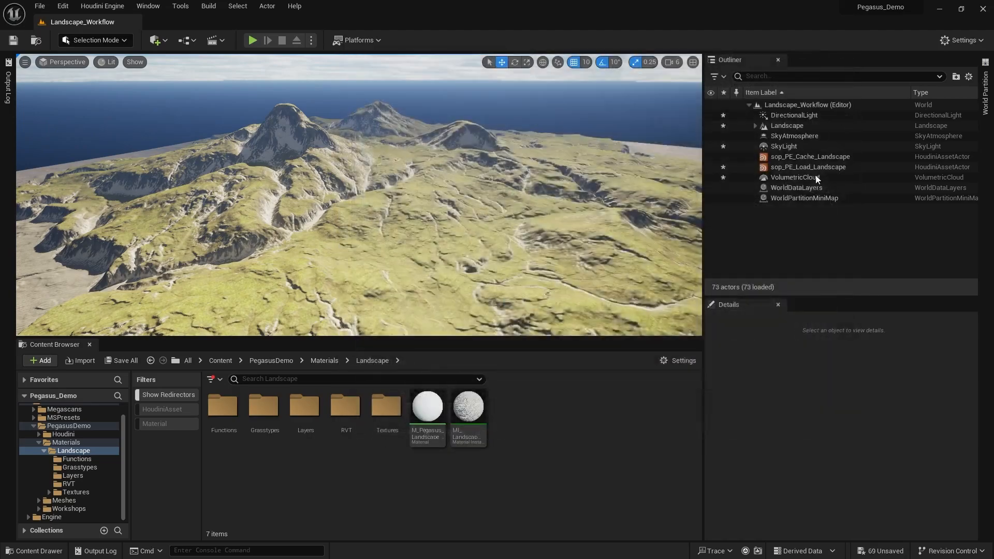
{"action": "left_click", "coordinate": [870, 165]}
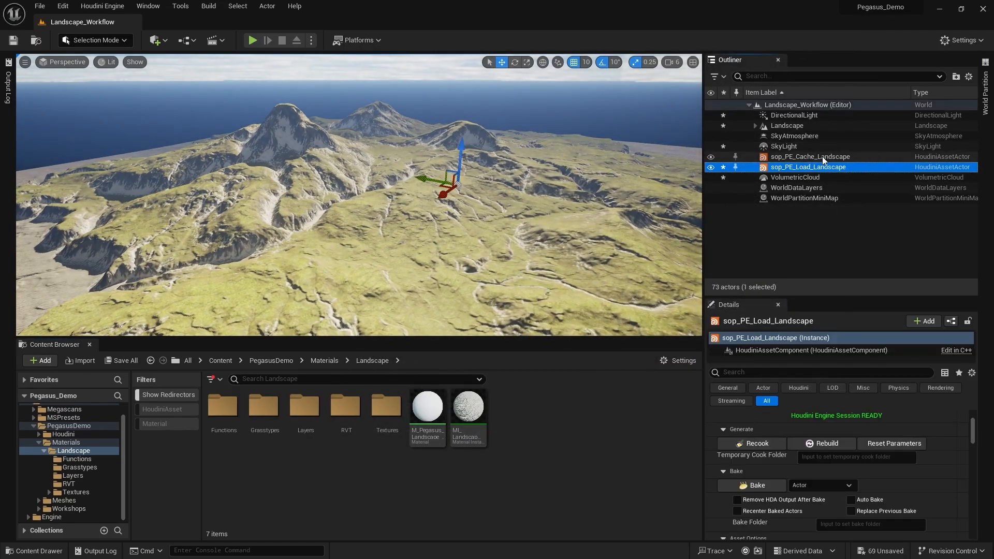
{"action": "left_click", "coordinate": [809, 158]}
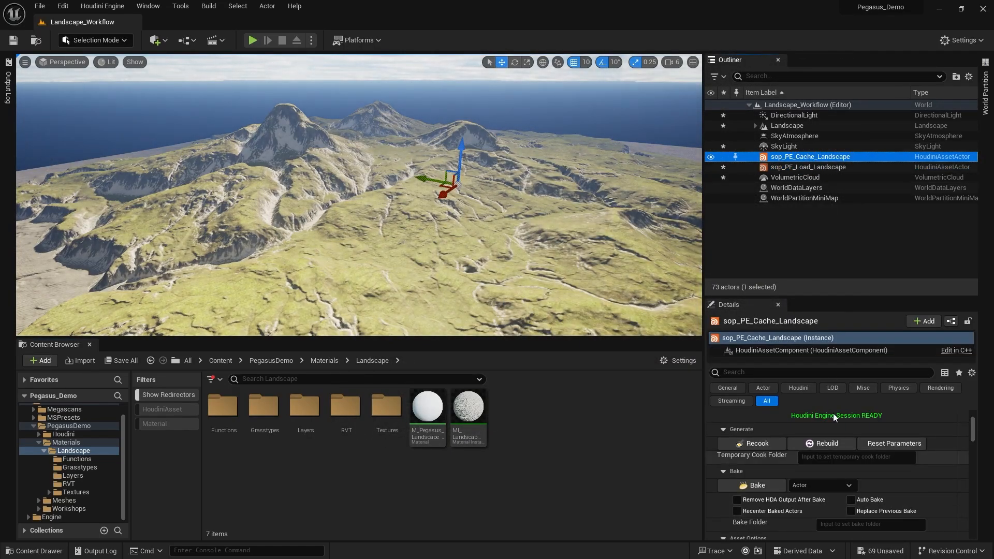
{"action": "left_click", "coordinate": [813, 167]}
{"action": "scroll", "coordinate": [764, 490], "scroll_direction": "down", "scroll_amount": 5}
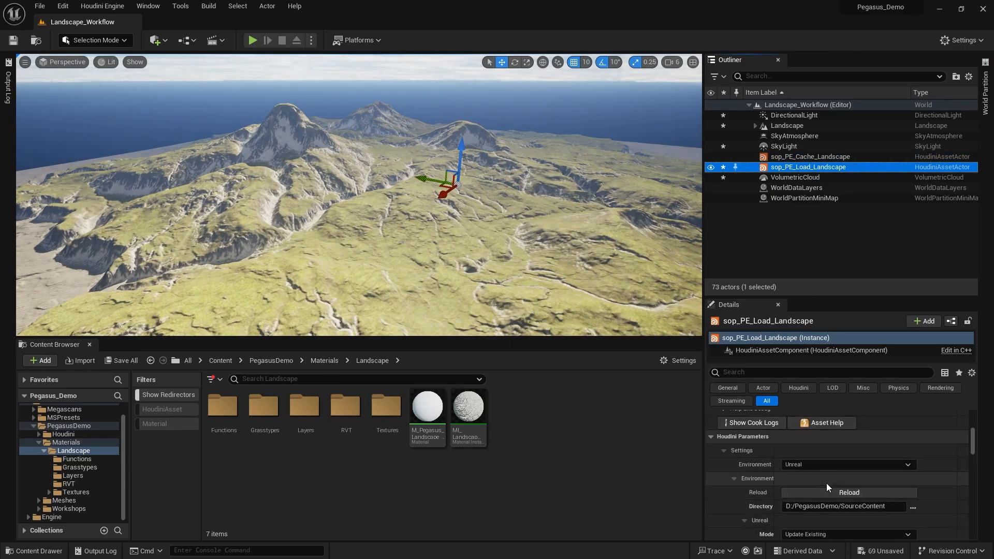
{"action": "scroll", "coordinate": [764, 490], "scroll_direction": "up", "scroll_amount": 2}
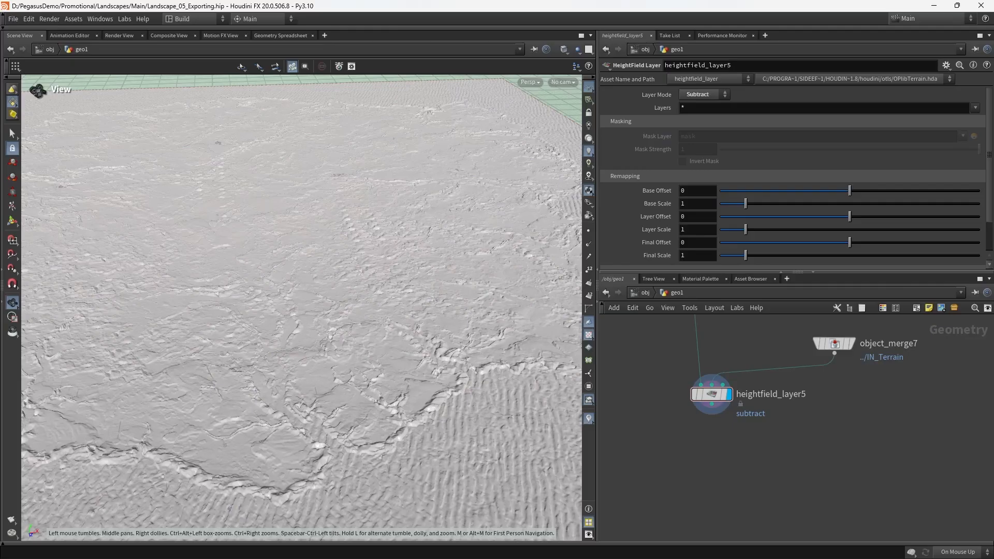
- Switch to Houdini and add a File Cache node connected directly below heightfield_layer5
{"action": "left_click_drag", "start_coordinate": [437, 350], "coordinate": [409, 290]}
{"action": "scroll", "coordinate": [415, 300], "scroll_direction": "up", "scroll_amount": 4}
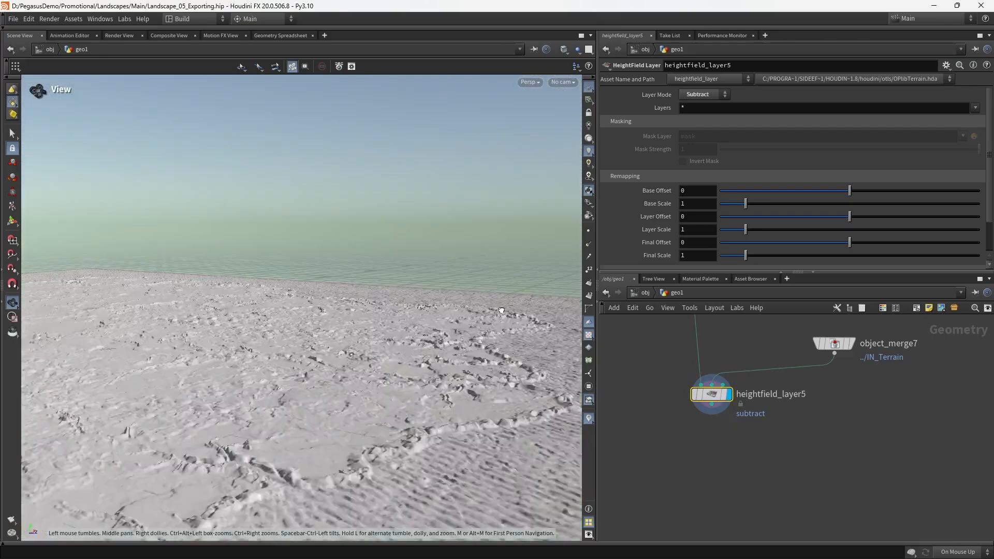
{"action": "left_click_drag", "start_coordinate": [507, 305], "coordinate": [538, 357]}
{"action": "middle_click_drag", "start_coordinate": [733, 451], "coordinate": [707, 425]}
{"action": "scroll", "coordinate": [470, 357], "scroll_direction": "down", "scroll_amount": 5}
{"action": "left_click_drag", "start_coordinate": [470, 357], "coordinate": [341, 369]}
{"action": "key", "text": "Tab"}
{"action": "type", "text": "file ca"}
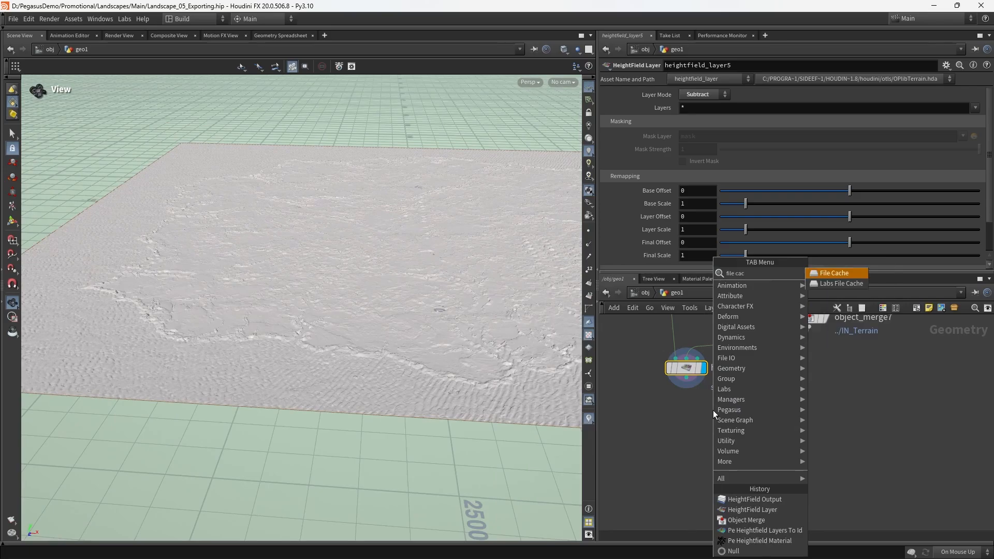
{"action": "key", "text": "Return"}
{"action": "left_click", "coordinate": [698, 420]}
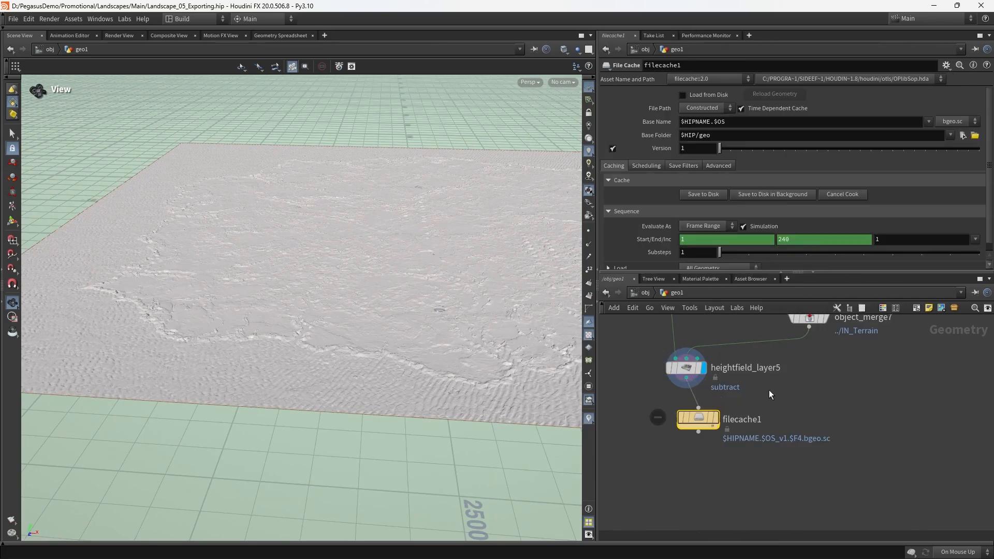
{"action": "left_click_drag", "start_coordinate": [710, 415], "coordinate": [698, 426]}
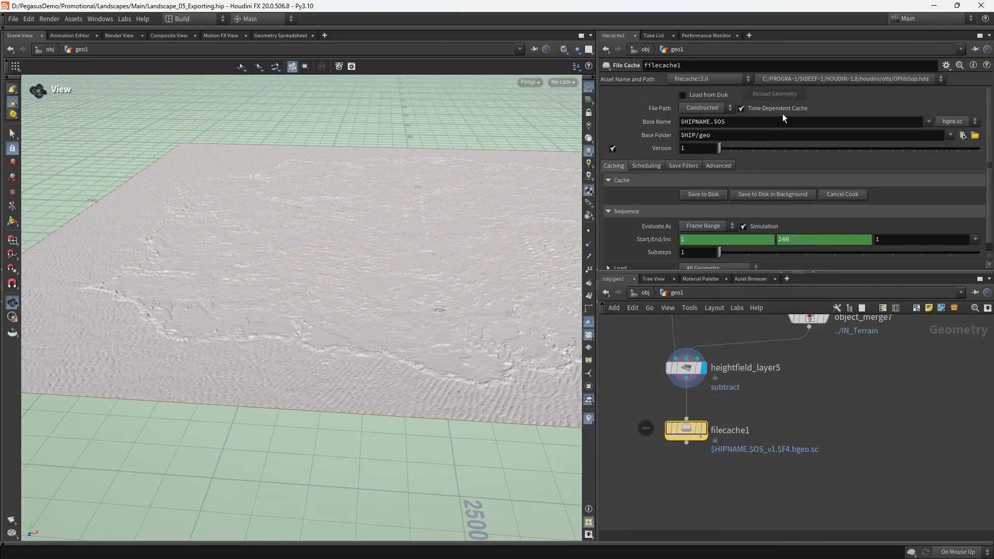
- Set filecache1's file path to Explicit with Time Dependent Cache off, and browse for its geometry file to SourceContent/Pegasus/Landscape/Landscape Heightfield Layers
{"action": "left_click", "coordinate": [715, 110]}
{"action": "left_click", "coordinate": [710, 125]}
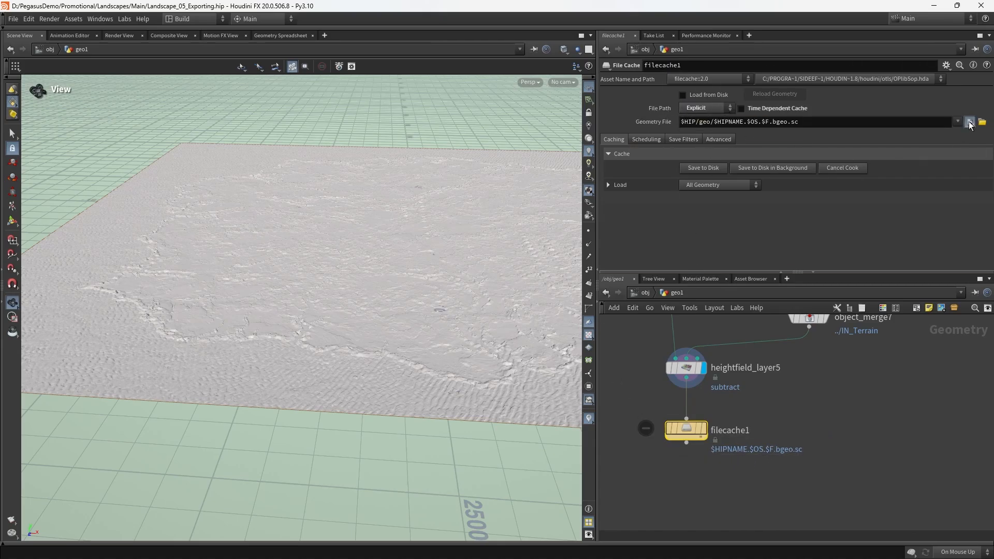
{"action": "left_click", "coordinate": [969, 122]}
{"action": "left_click_drag", "start_coordinate": [786, 15], "coordinate": [621, 95]}
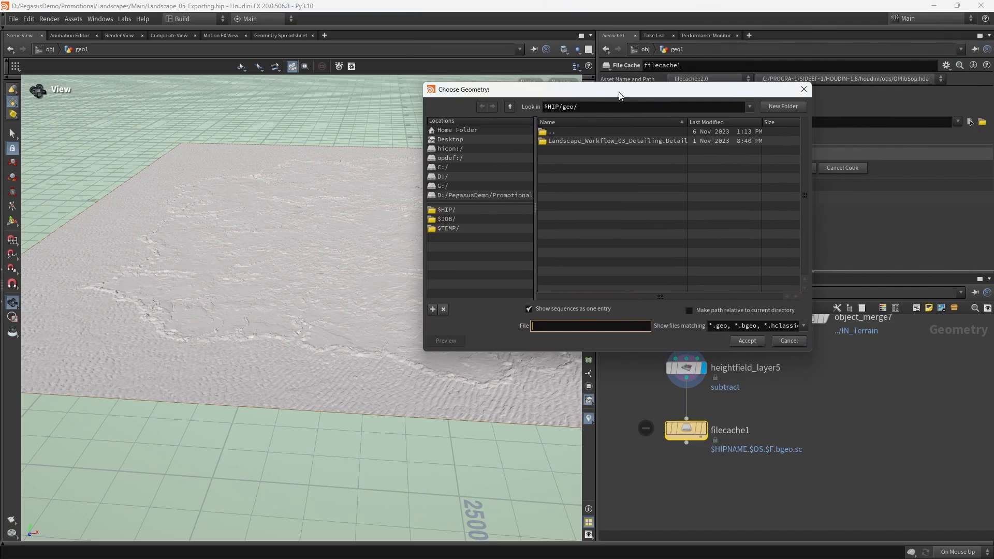
{"action": "left_click", "coordinate": [480, 176]}
{"action": "double_click", "coordinate": [579, 176]}
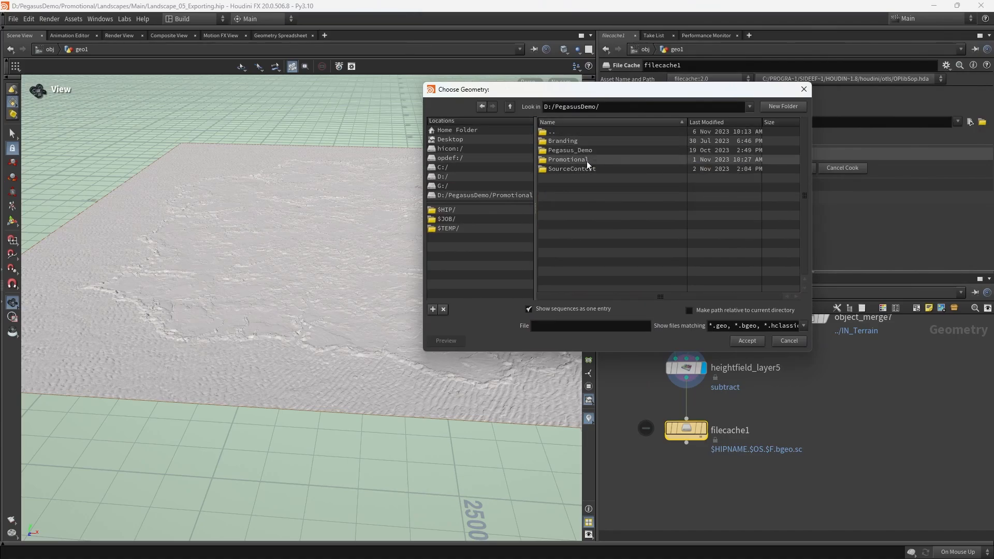
{"action": "double_click", "coordinate": [583, 167]}
{"action": "double_click", "coordinate": [596, 140]}
{"action": "double_click", "coordinate": [592, 142]}
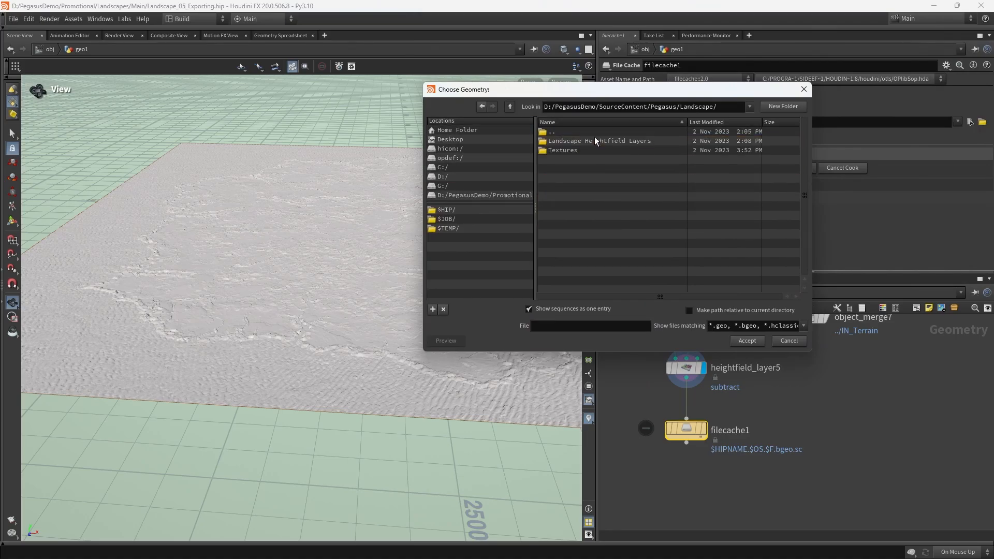
{"action": "double_click", "coordinate": [595, 140]}
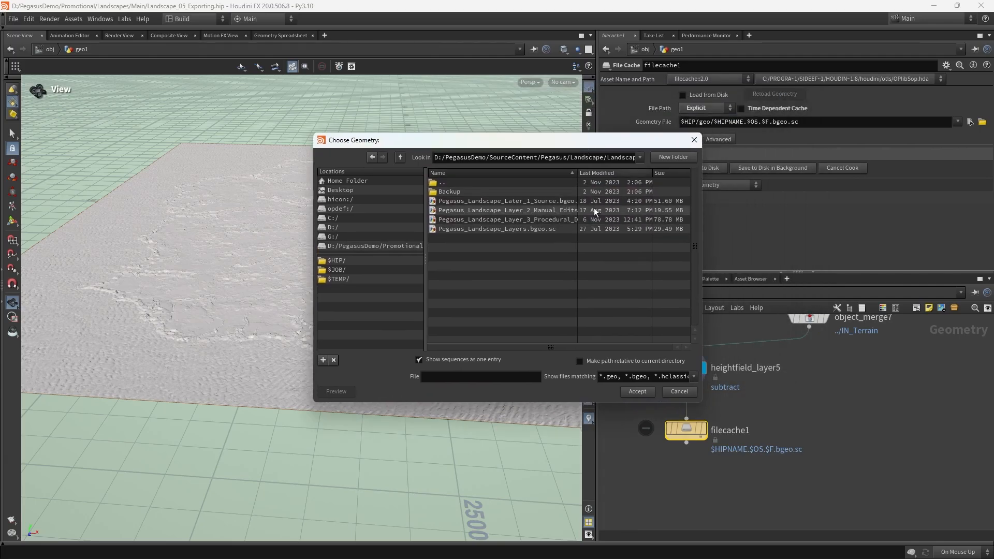
- Choose Pegasus_Landscape_Layer_3_Procedural_Detail.bgeo.sc as the File Cache's geometry file
{"action": "left_click_drag", "start_coordinate": [705, 178], "coordinate": [884, 172]}
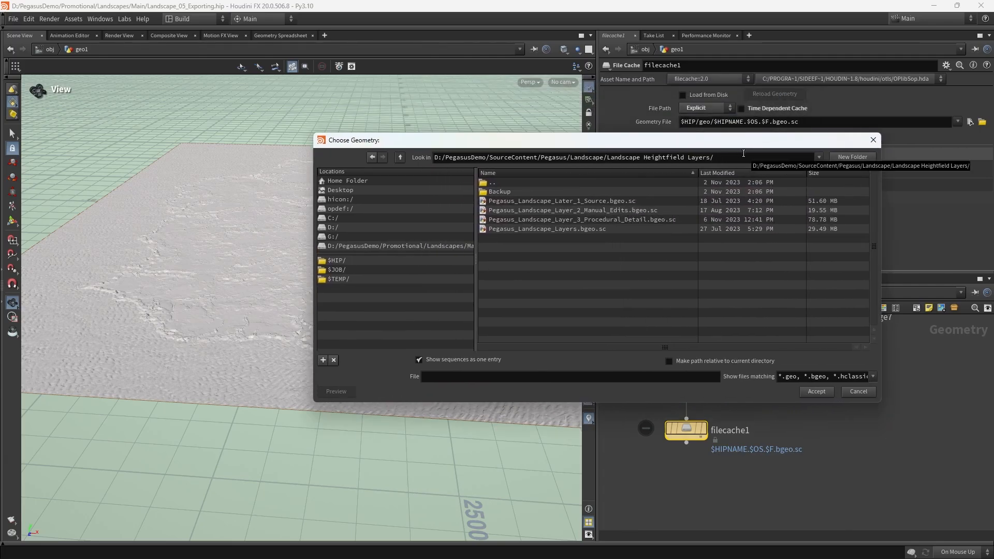
{"action": "left_click", "coordinate": [573, 219]}
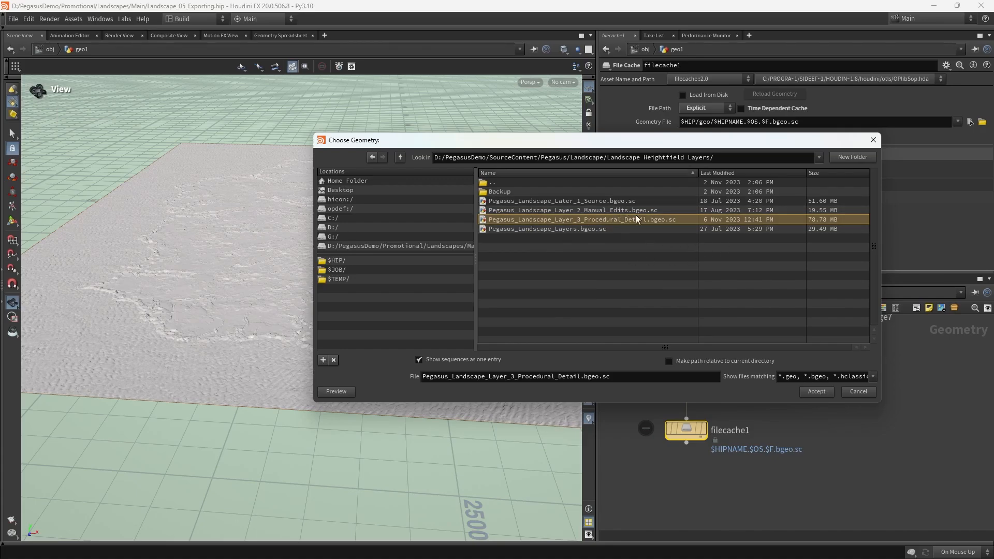
{"action": "double_click", "coordinate": [517, 190]}
{"action": "left_click", "coordinate": [400, 157]}
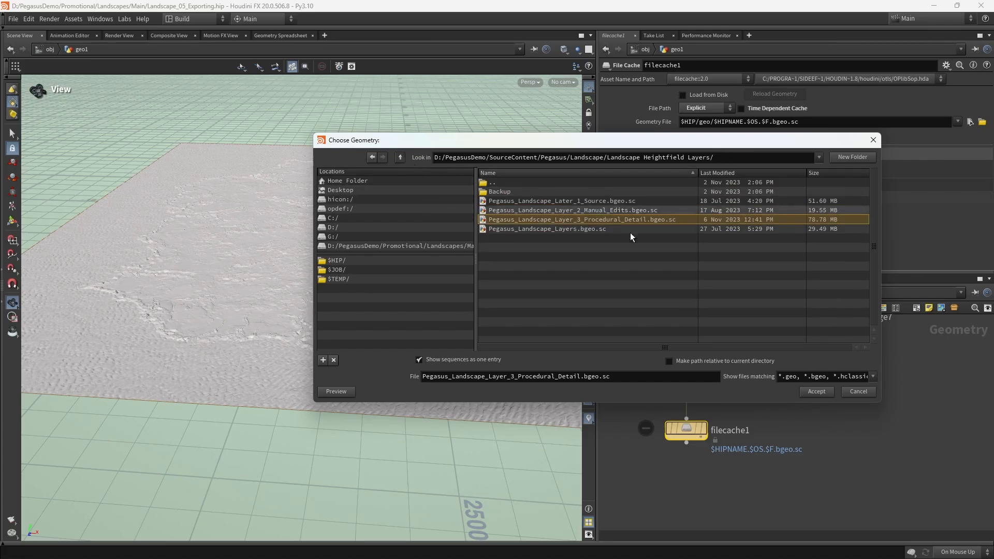
{"action": "left_click", "coordinate": [822, 391]}
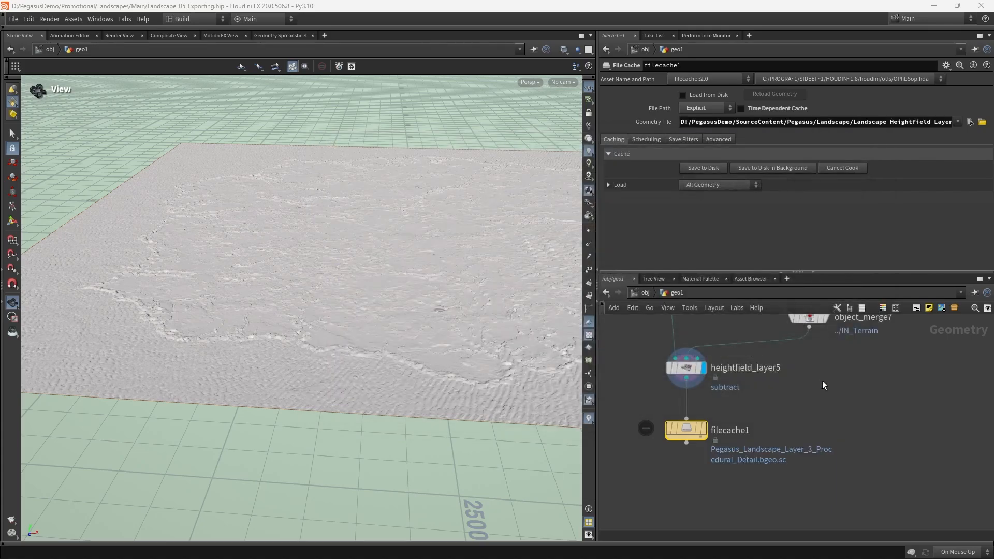
- Save the subtracted procedural detail to disk and inspect the cached heightfield in the viewport
{"action": "left_click", "coordinate": [703, 168]}
{"action": "left_click_drag", "start_coordinate": [450, 311], "coordinate": [523, 363]}
{"action": "scroll", "coordinate": [811, 411], "scroll_direction": "down", "scroll_amount": 3}
{"action": "scroll", "coordinate": [422, 295], "scroll_direction": "down", "scroll_amount": 3}
{"action": "left_click_drag", "start_coordinate": [422, 295], "coordinate": [465, 269]}
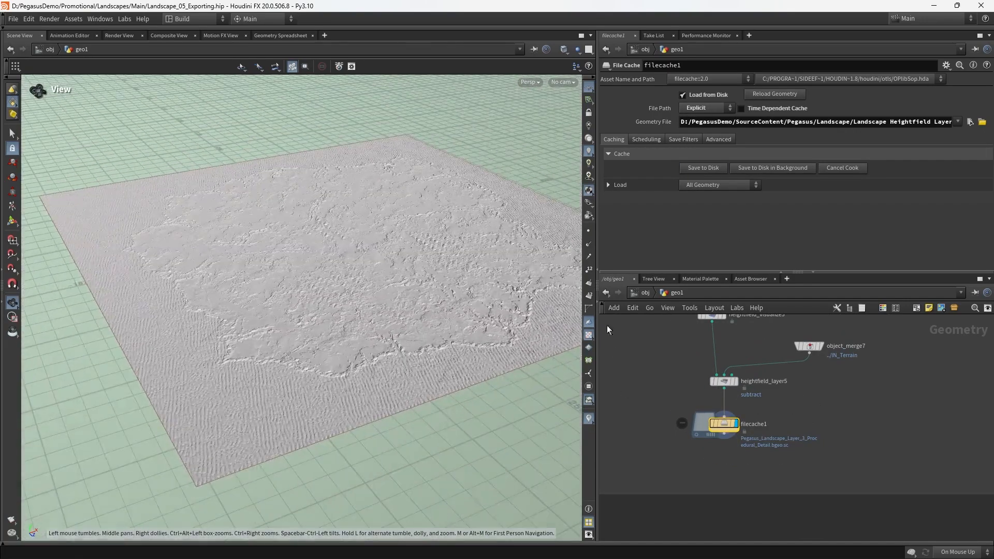
- Add a HeightField Output node beside filecache1
{"action": "key", "text": "Tab"}
{"action": "type", "text": "hf ou"}
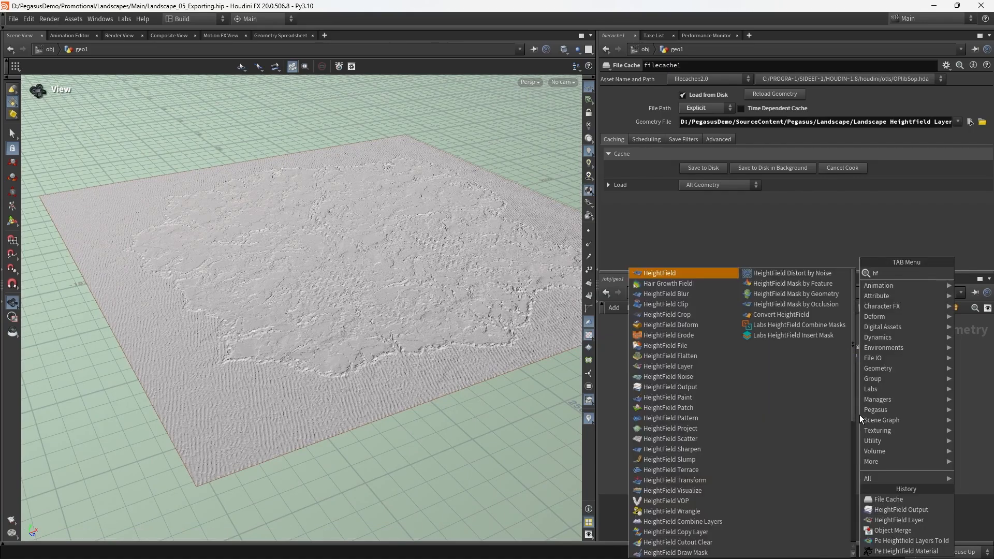
{"action": "key", "text": "Return"}
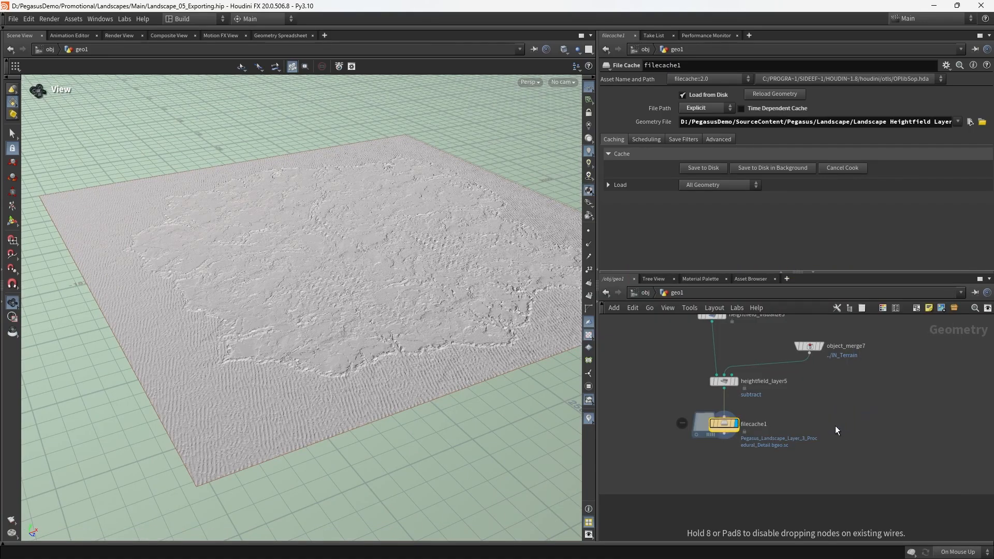
{"action": "left_click", "coordinate": [833, 426]}
{"action": "scroll", "coordinate": [725, 408], "scroll_direction": "up", "scroll_amount": 3}
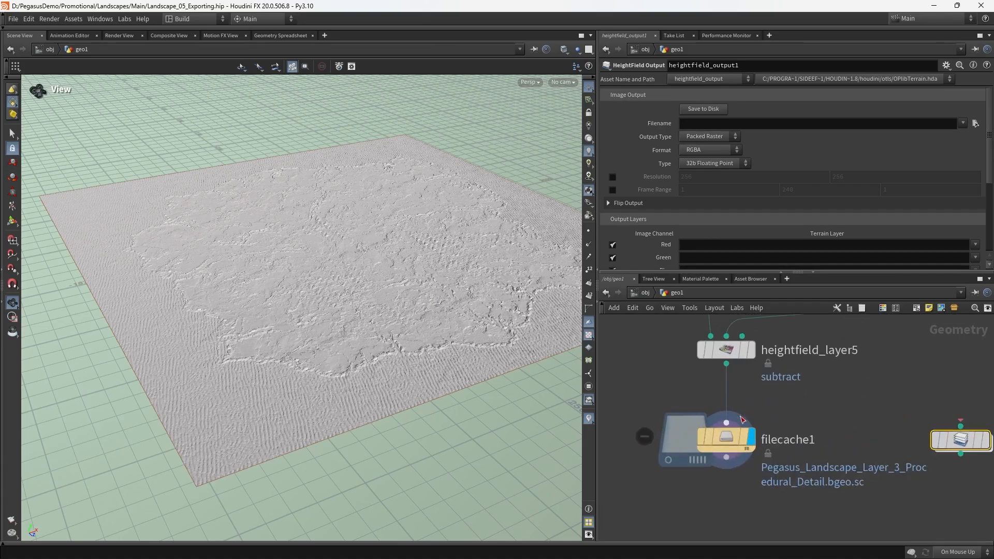
- Inspect the filecache1 result in the viewport and delete the unconnected HeightField Output node
{"action": "left_click_drag", "start_coordinate": [437, 327], "coordinate": [467, 284]}
{"action": "middle_click_drag", "start_coordinate": [778, 395], "coordinate": [743, 373]}
{"action": "left_click", "coordinate": [683, 414]}
{"action": "scroll", "coordinate": [799, 377], "scroll_direction": "down", "scroll_amount": 3}
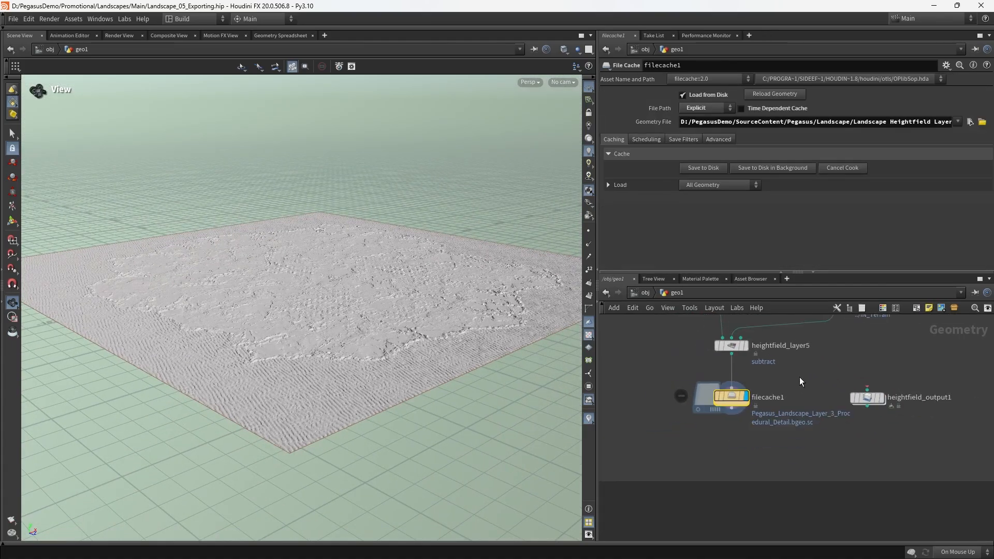
{"action": "left_click_drag", "start_coordinate": [417, 281], "coordinate": [460, 328]}
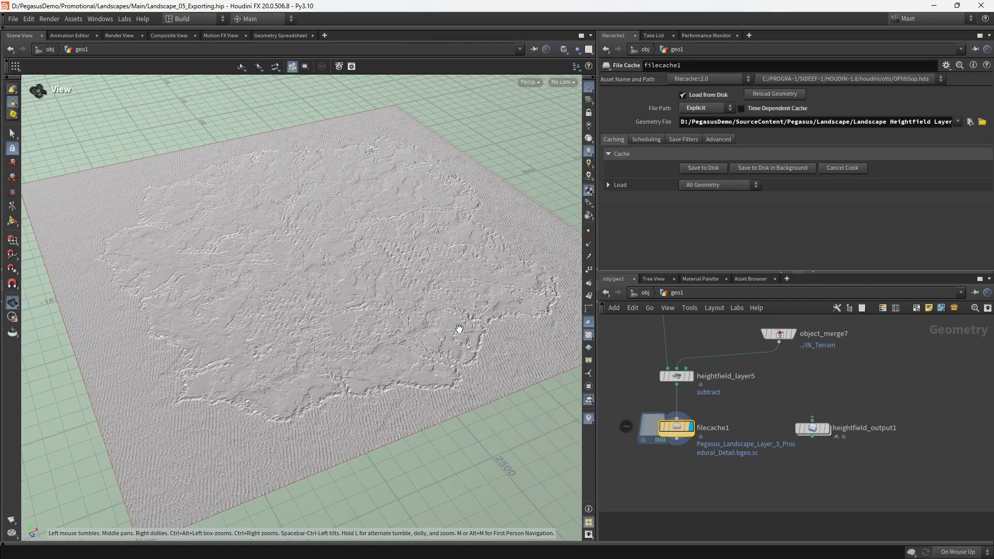
{"action": "middle_click_drag", "start_coordinate": [875, 401], "coordinate": [810, 377]}
{"action": "left_click_drag", "start_coordinate": [435, 327], "coordinate": [409, 351]}
{"action": "scroll", "coordinate": [752, 388], "scroll_direction": "down", "scroll_amount": 2}
{"action": "scroll", "coordinate": [752, 387], "scroll_direction": "down", "scroll_amount": 2}
{"action": "left_click_drag", "start_coordinate": [768, 402], "coordinate": [675, 431]}
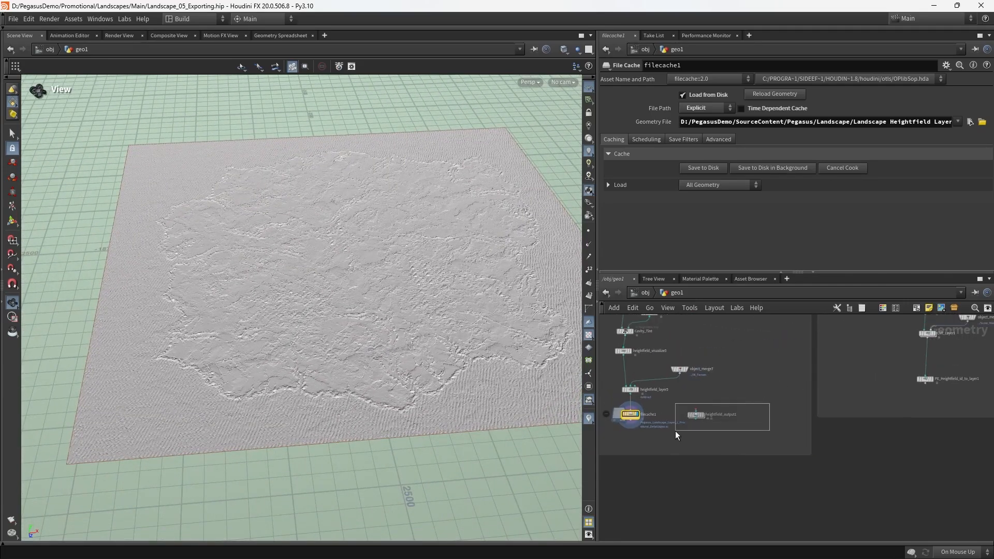
{"action": "key", "text": "Delete"}
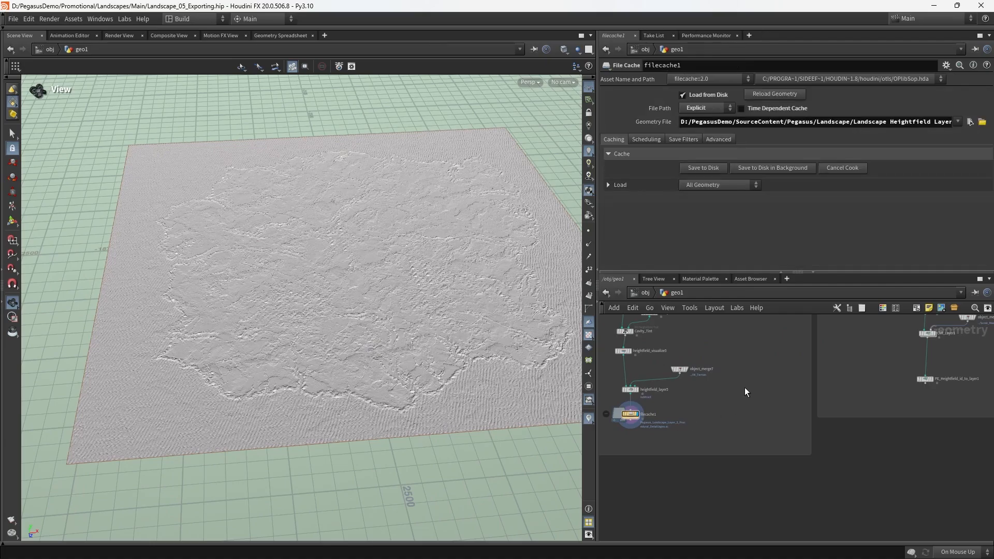
- Display the PE_Heightfield_id_to_layer1 result and inspect its mask on the terrain
{"action": "middle_click_drag", "start_coordinate": [826, 368], "coordinate": [710, 387]}
{"action": "scroll", "coordinate": [864, 395], "scroll_direction": "up", "scroll_amount": 3}
{"action": "scroll", "coordinate": [818, 418], "scroll_direction": "down", "scroll_amount": 2}
{"action": "middle_click_drag", "start_coordinate": [871, 396], "coordinate": [802, 387]}
{"action": "scroll", "coordinate": [796, 462], "scroll_direction": "down", "scroll_amount": 1}
{"action": "scroll", "coordinate": [784, 401], "scroll_direction": "up", "scroll_amount": 4}
{"action": "left_click", "coordinate": [734, 398]}
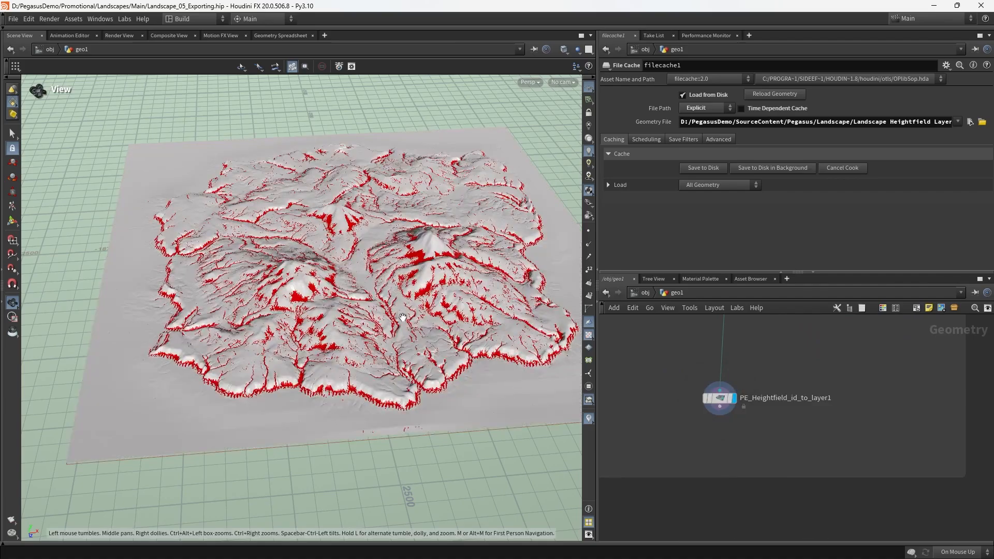
{"action": "left_click_drag", "start_coordinate": [339, 358], "coordinate": [382, 283]}
{"action": "middle_click_drag", "start_coordinate": [382, 283], "coordinate": [462, 305]}
{"action": "left_click_drag", "start_coordinate": [479, 342], "coordinate": [449, 315]}
{"action": "scroll", "coordinate": [741, 384], "scroll_direction": "down", "scroll_amount": 2}
{"action": "middle_click_drag", "start_coordinate": [725, 384], "coordinate": [696, 387]}
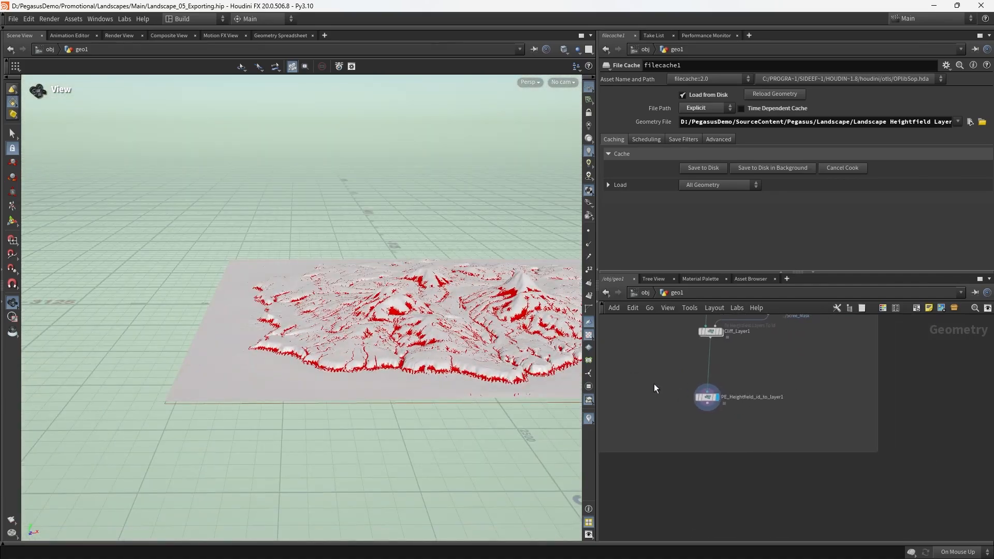
- Add a HeightField Output node below PE_Heightfield_id_to_layer1
{"action": "middle_click_drag", "start_coordinate": [744, 432], "coordinate": [795, 427]}
{"action": "scroll", "coordinate": [787, 423], "scroll_direction": "up", "scroll_amount": 2}
{"action": "key", "text": "Tab"}
{"action": "type", "text": "hf o"}
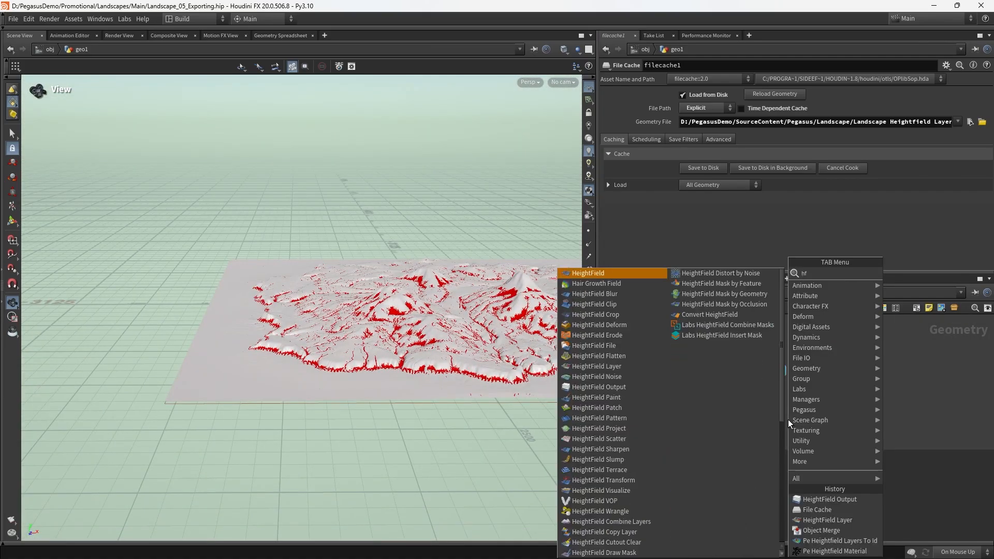
{"action": "key", "text": "Return"}
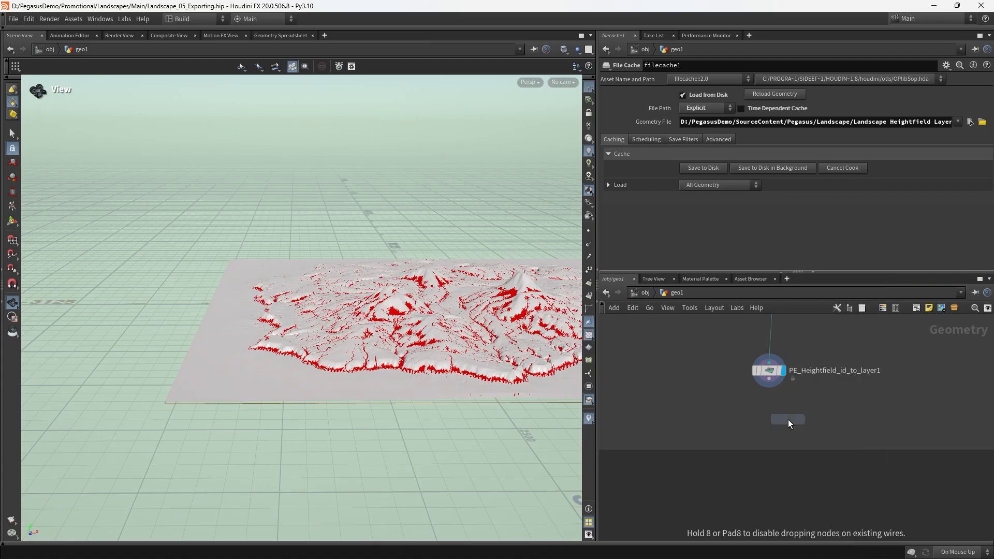
{"action": "left_click", "coordinate": [788, 420]}
- Extend the network box downward and move the HeightField Output node further below PE_Heightfield_id_to_layer1
{"action": "scroll", "coordinate": [823, 409], "scroll_direction": "down", "scroll_amount": 3}
{"action": "mouse_move", "coordinate": [823, 409]}
{"action": "middle_mouse_down"}
{"action": "mouse_move", "coordinate": [796, 451]}
{"action": "mouse_move", "coordinate": [805, 406]}
{"action": "middle_mouse_up"}
{"action": "scroll", "coordinate": [807, 422], "scroll_direction": "up", "scroll_amount": 3}
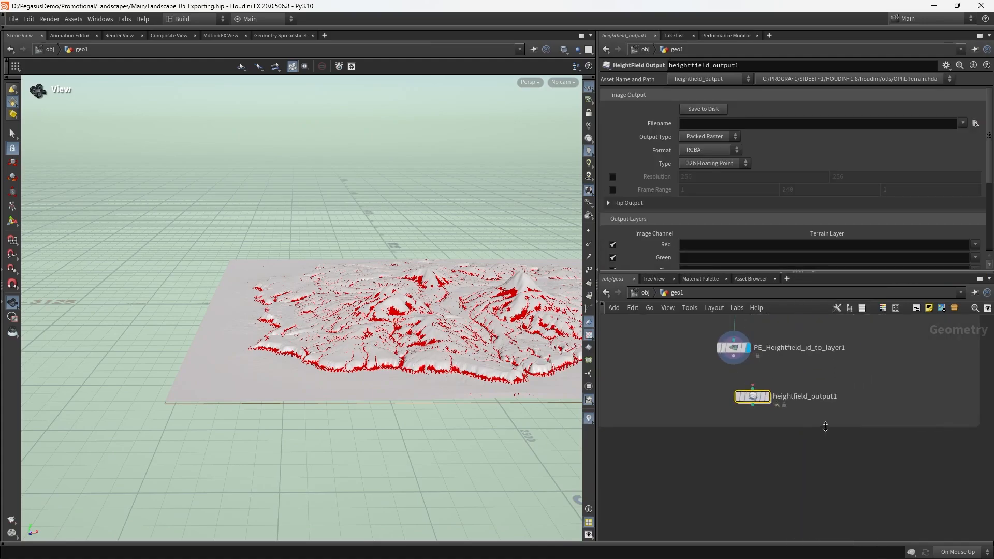
{"action": "left_click_drag", "start_coordinate": [826, 427], "coordinate": [822, 496]}
{"action": "scroll", "coordinate": [778, 418], "scroll_direction": "up", "scroll_amount": 2}
{"action": "left_click_drag", "start_coordinate": [756, 396], "coordinate": [744, 440]}
{"action": "middle_click_drag", "start_coordinate": [792, 382], "coordinate": [798, 449]}
- Bypass the PE_Heightfield_id_to_layer1 node and move it aside, clearing the space below Cliff_Layer1
{"action": "left_click", "coordinate": [727, 401]}
{"action": "left_click_drag", "start_coordinate": [439, 290], "coordinate": [455, 330]}
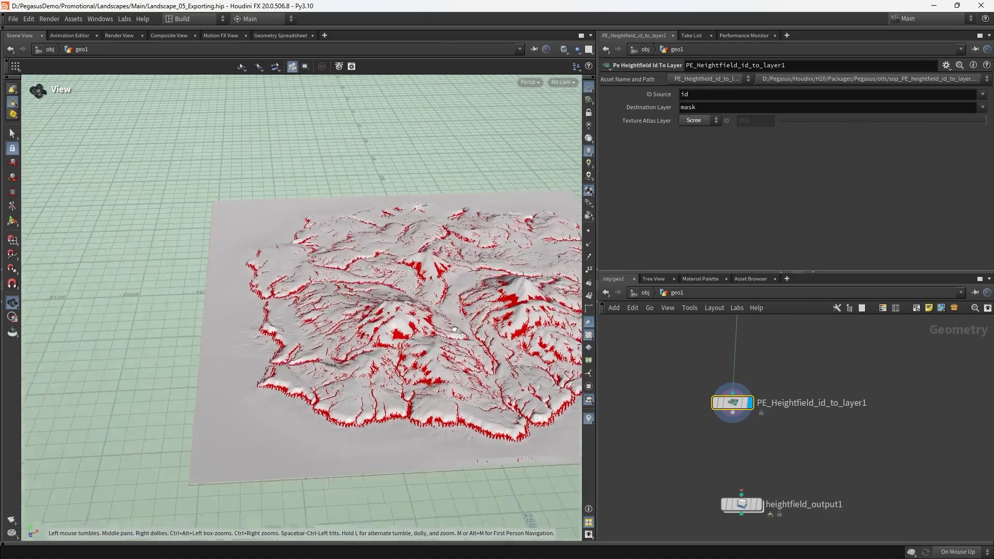
{"action": "scroll", "coordinate": [793, 342], "scroll_direction": "down", "scroll_amount": 3}
{"action": "middle_click_drag", "start_coordinate": [793, 342], "coordinate": [780, 468]}
{"action": "scroll", "coordinate": [762, 437], "scroll_direction": "up", "scroll_amount": 3}
{"action": "left_click", "coordinate": [759, 437]}
{"action": "left_click_drag", "start_coordinate": [404, 337], "coordinate": [432, 293]}
{"action": "middle_click_drag", "start_coordinate": [782, 436], "coordinate": [759, 339]}
{"action": "scroll", "coordinate": [759, 339], "scroll_direction": "down", "scroll_amount": 1}
{"action": "mouse_move", "coordinate": [733, 436]}
{"action": "left_mouse_down"}
{"action": "mouse_move", "coordinate": [847, 395]}
{"action": "mouse_move", "coordinate": [884, 394]}
{"action": "left_mouse_up"}
{"action": "left_click_drag", "start_coordinate": [821, 410], "coordinate": [853, 403]}
{"action": "mouse_move", "coordinate": [772, 406]}
{"action": "middle_mouse_down"}
{"action": "mouse_move", "coordinate": [844, 409]}
{"action": "mouse_move", "coordinate": [772, 399]}
{"action": "mouse_move", "coordinate": [803, 394]}
{"action": "mouse_move", "coordinate": [756, 436]}
{"action": "middle_mouse_up"}
- Display the Cliff_Layer1 result and inspect the coloured ID layers across the terrain
{"action": "left_click", "coordinate": [758, 356]}
{"action": "scroll", "coordinate": [759, 414], "scroll_direction": "up", "scroll_amount": 3}
{"action": "left_click_drag", "start_coordinate": [483, 355], "coordinate": [455, 396]}
{"action": "scroll", "coordinate": [435, 308], "scroll_direction": "up", "scroll_amount": 3}
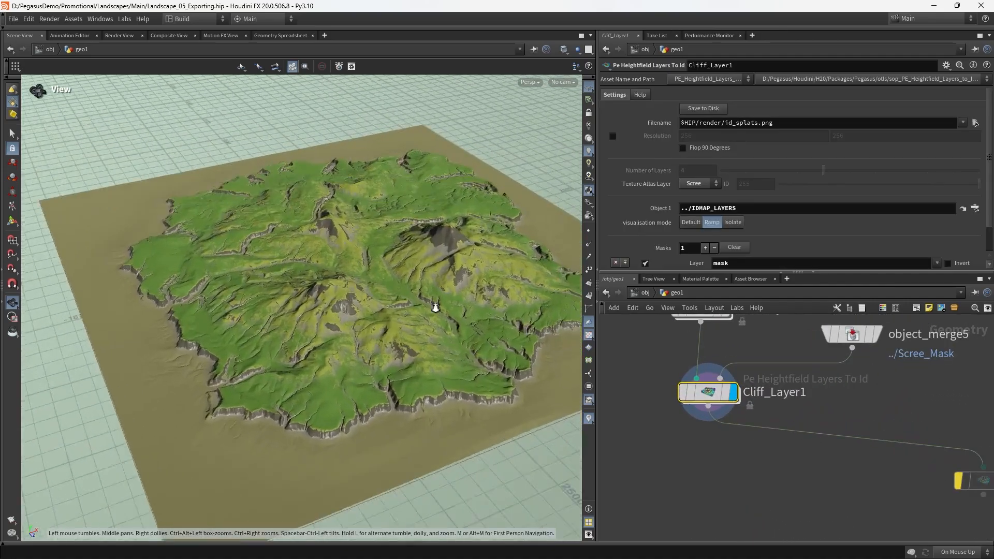
{"action": "scroll", "coordinate": [435, 308], "scroll_direction": "up", "scroll_amount": 2}
{"action": "left_click_drag", "start_coordinate": [435, 308], "coordinate": [425, 288]}
{"action": "scroll", "coordinate": [725, 440], "scroll_direction": "down", "scroll_amount": 3}
{"action": "middle_click_drag", "start_coordinate": [765, 469], "coordinate": [775, 372]}
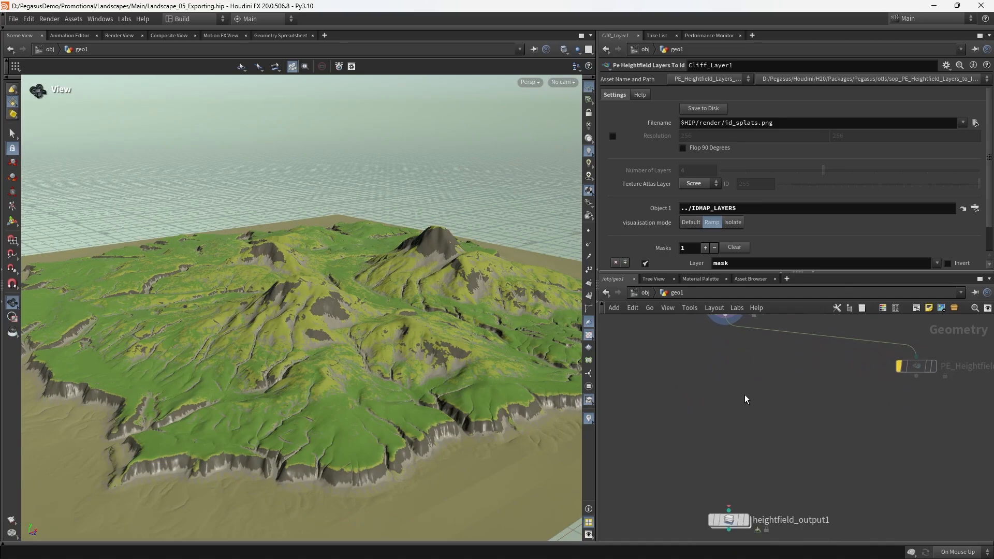
{"action": "left_click_drag", "start_coordinate": [434, 337], "coordinate": [505, 365]}
- Add a HeightField Visualize node and connect it below Cliff_Layer1
{"action": "middle_click_drag", "start_coordinate": [712, 377], "coordinate": [762, 392]}
{"action": "key", "text": "Tab"}
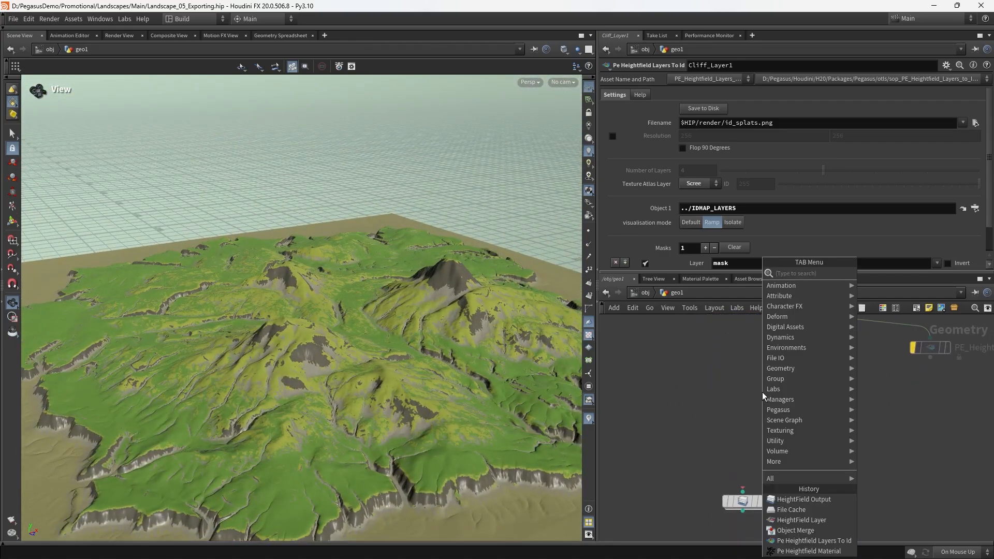
{"action": "type", "text": "hf vis"}
{"action": "key", "text": "Return"}
{"action": "left_click", "coordinate": [762, 392]}
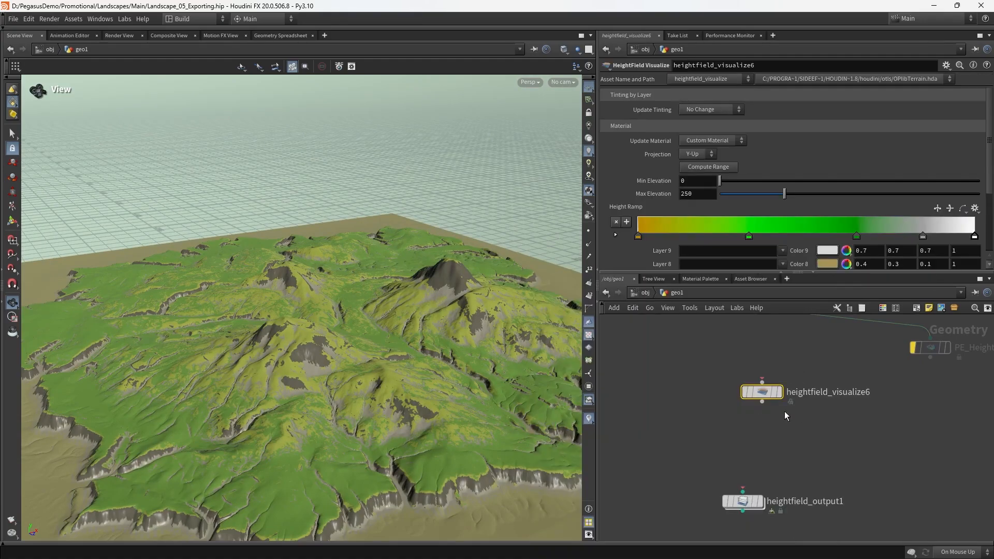
{"action": "middle_click_drag", "start_coordinate": [784, 412], "coordinate": [771, 471]}
{"action": "left_click_drag", "start_coordinate": [726, 357], "coordinate": [748, 441]}
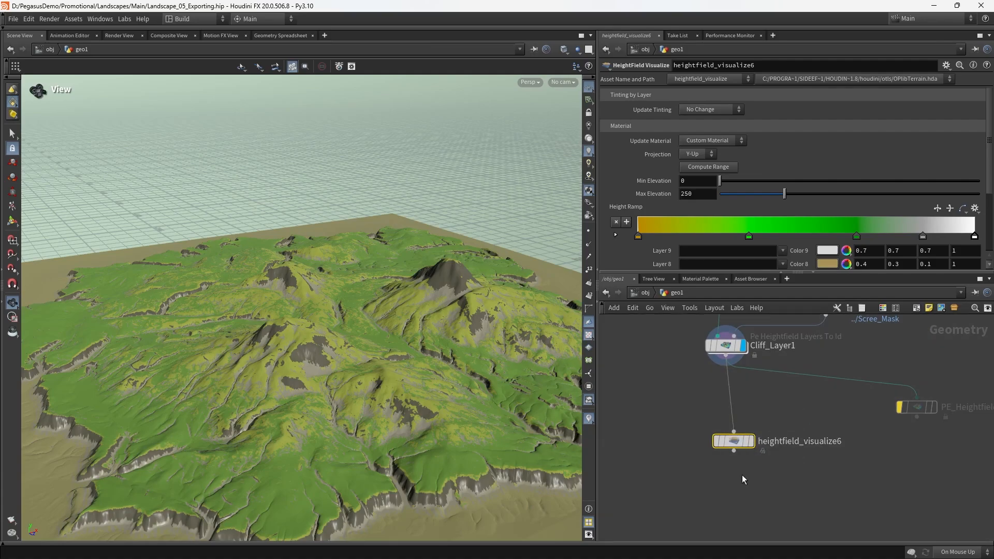
{"action": "middle_click_drag", "start_coordinate": [742, 476], "coordinate": [715, 412]}
- Set the HeightField Visualize node's Update Material to No Change and Update Tinting to Custom Tinting
{"action": "left_click", "coordinate": [717, 143]}
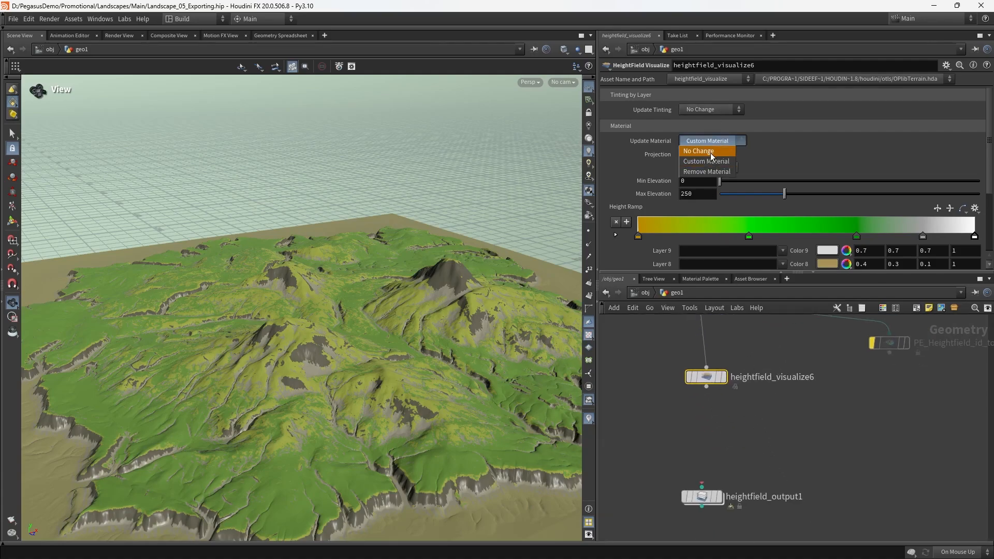
{"action": "left_click", "coordinate": [720, 139]}
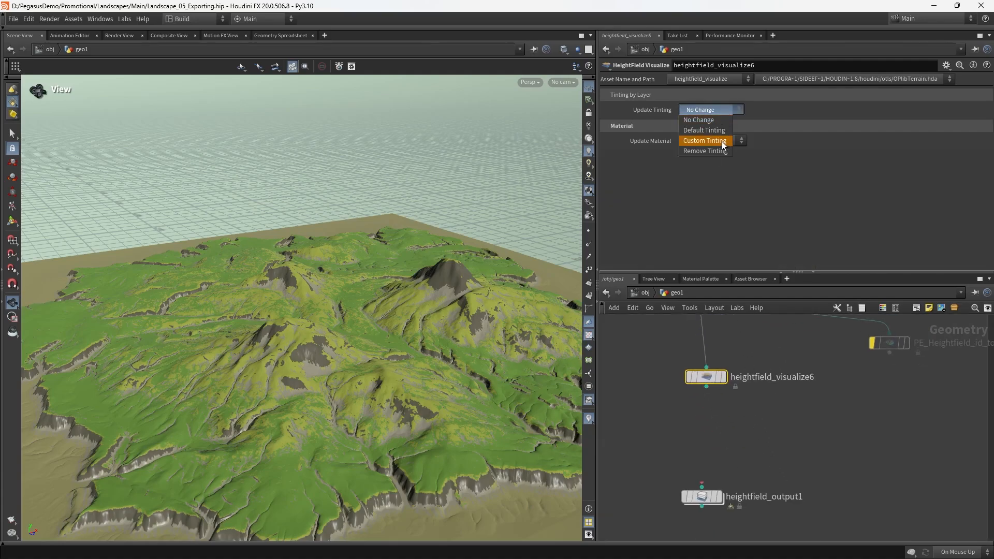
{"action": "left_click", "coordinate": [723, 145]}
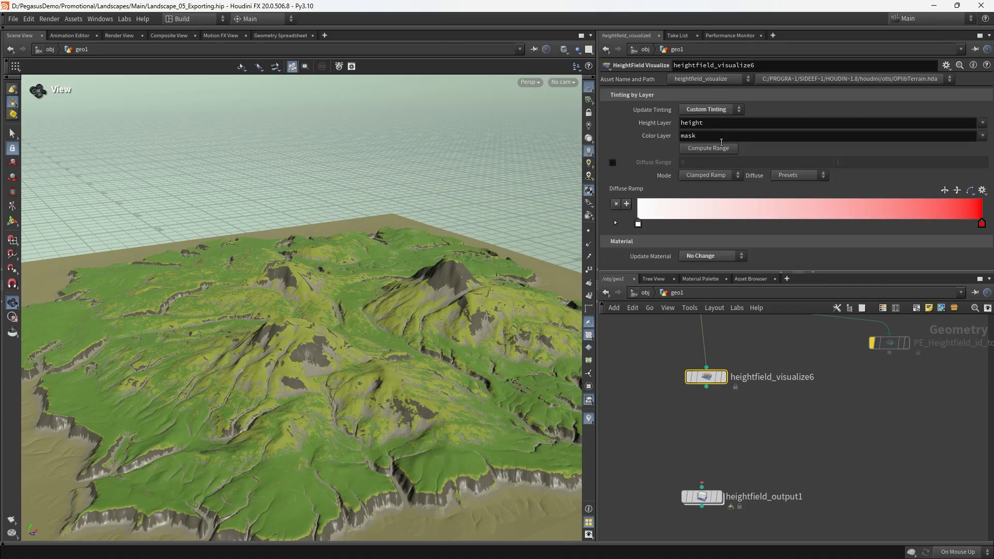
- Recolour the Diffuse Ramp to run from black at its start to white at its end
{"action": "double_click", "coordinate": [982, 224]}
{"action": "left_click", "coordinate": [974, 188]}
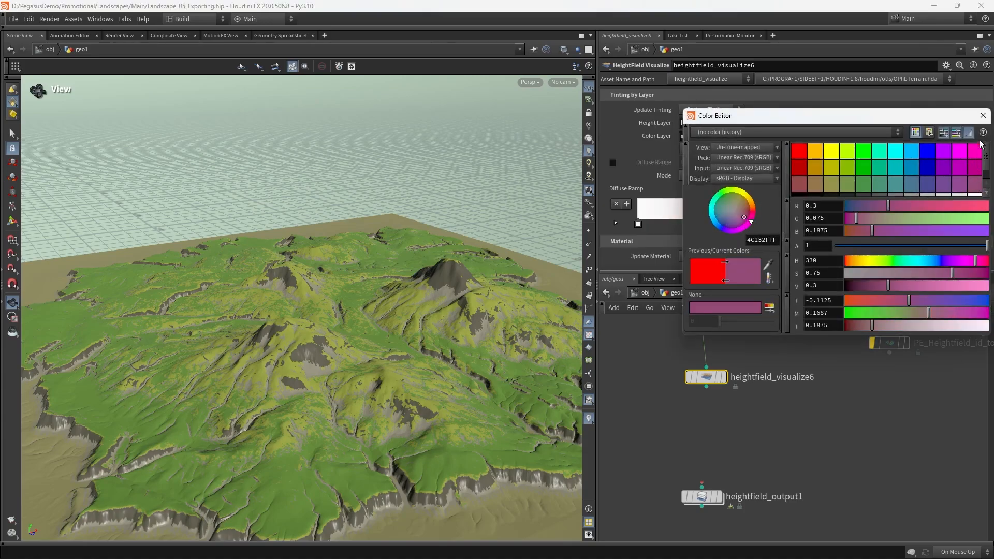
{"action": "left_click_drag", "start_coordinate": [986, 165], "coordinate": [987, 178]}
{"action": "left_click", "coordinate": [976, 185]}
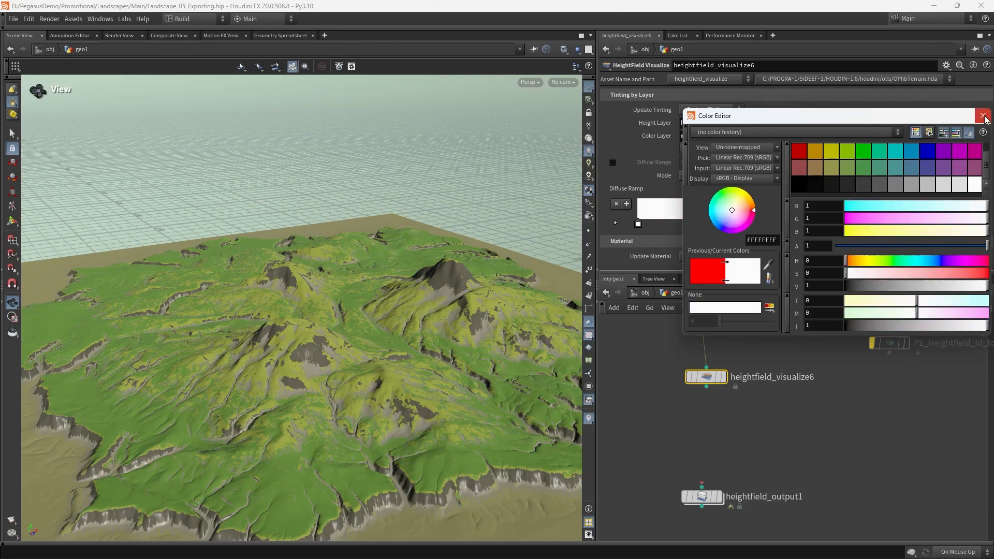
{"action": "left_click", "coordinate": [983, 116]}
{"action": "double_click", "coordinate": [637, 224]}
{"action": "left_click", "coordinate": [799, 203]}
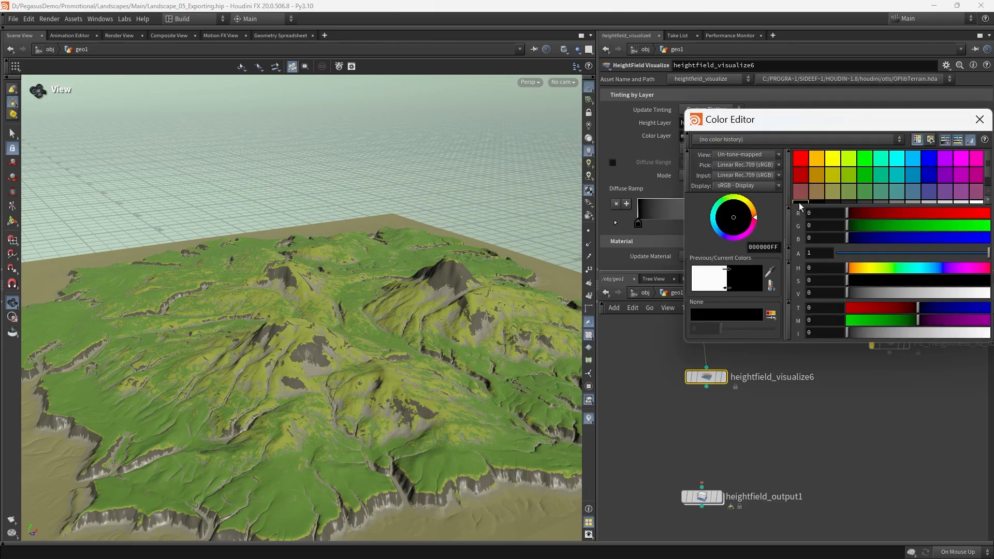
{"action": "left_click", "coordinate": [973, 123]}
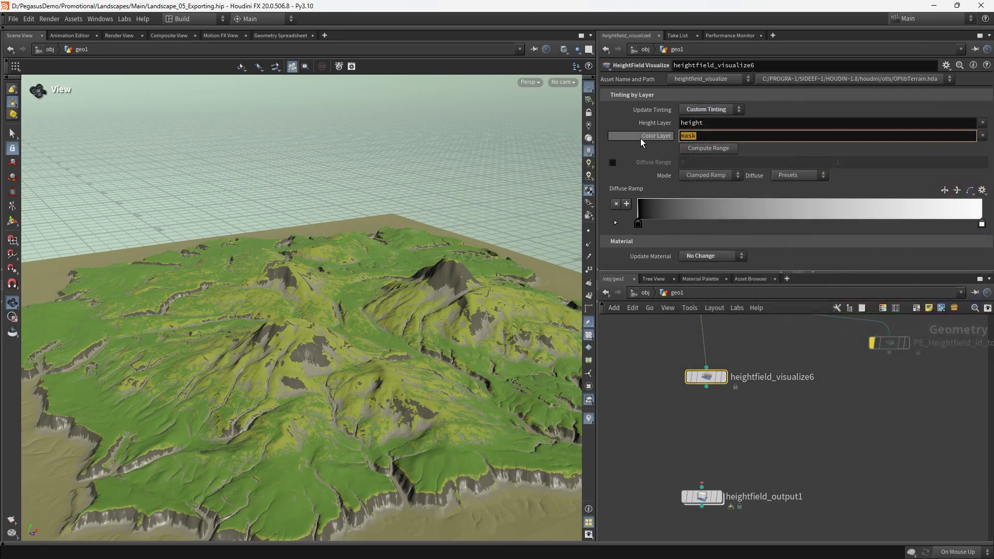
- Set the visualizer's Color Layer to id and display the node's result in the viewport
{"action": "type", "text": "id"}
{"action": "key", "text": "Return"}
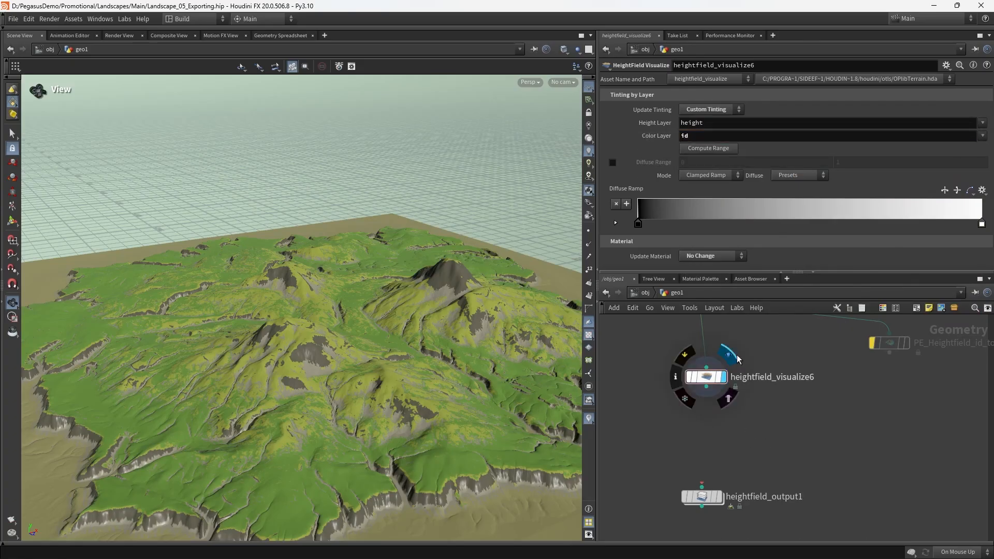
{"action": "left_click", "coordinate": [735, 357]}
{"action": "left_click_drag", "start_coordinate": [427, 330], "coordinate": [360, 324]}
- Wire the HeightField Visualize node into heightfield_output1 and align the output node directly beneath it
{"action": "middle_click_drag", "start_coordinate": [764, 430], "coordinate": [774, 367]}
{"action": "left_click_drag", "start_coordinate": [712, 437], "coordinate": [716, 408]}
{"action": "middle_click_drag", "start_coordinate": [716, 408], "coordinate": [717, 443]}
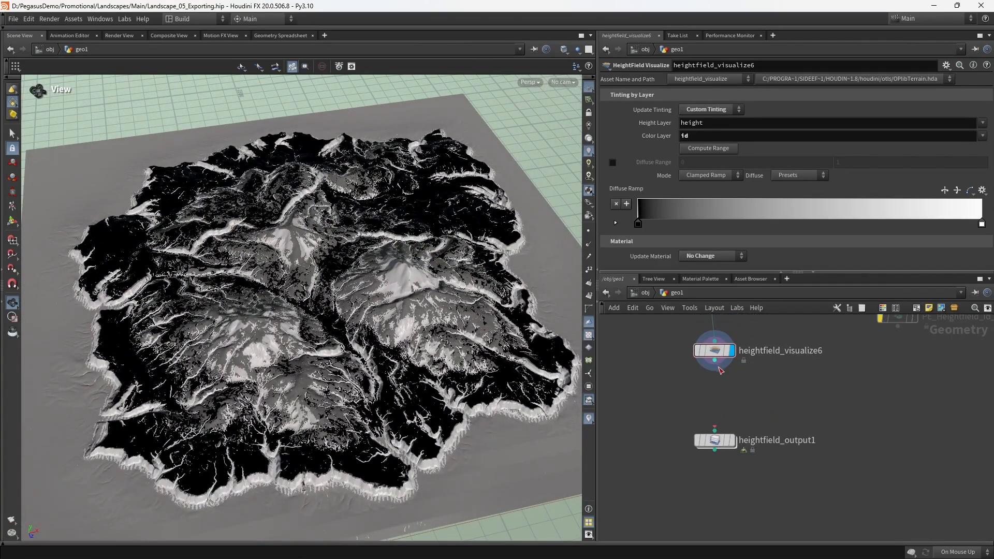
{"action": "left_click_drag", "start_coordinate": [776, 440], "coordinate": [777, 410]}
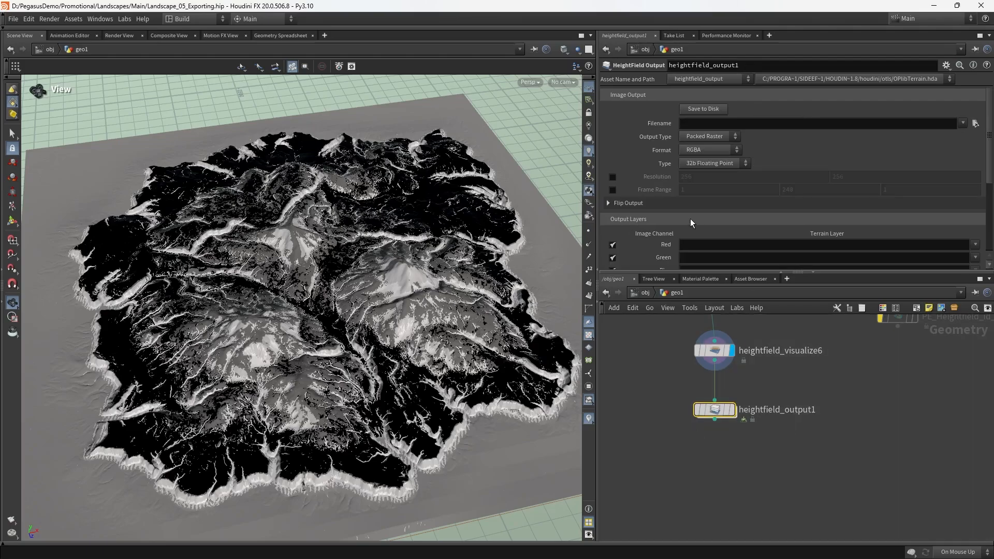
- Enlarge the HeightField Output's parameter view and set its Format to Single Channel and Type to 8b Fixed
{"action": "left_click_drag", "start_coordinate": [682, 272], "coordinate": [676, 346]}
{"action": "key", "text": "ctrl+b"}
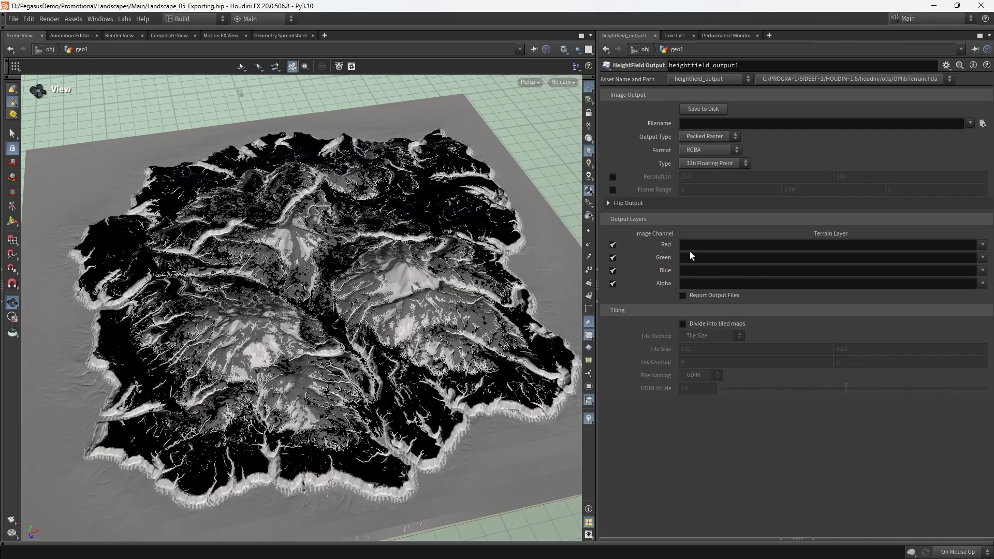
{"action": "left_click", "coordinate": [709, 150]}
{"action": "left_click", "coordinate": [711, 179]}
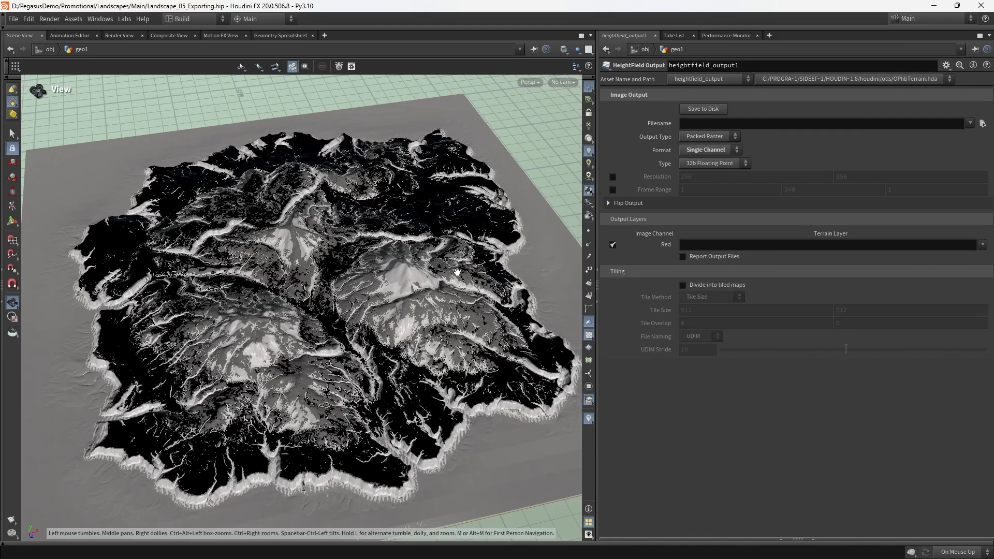
{"action": "left_click_drag", "start_coordinate": [458, 271], "coordinate": [401, 294]}
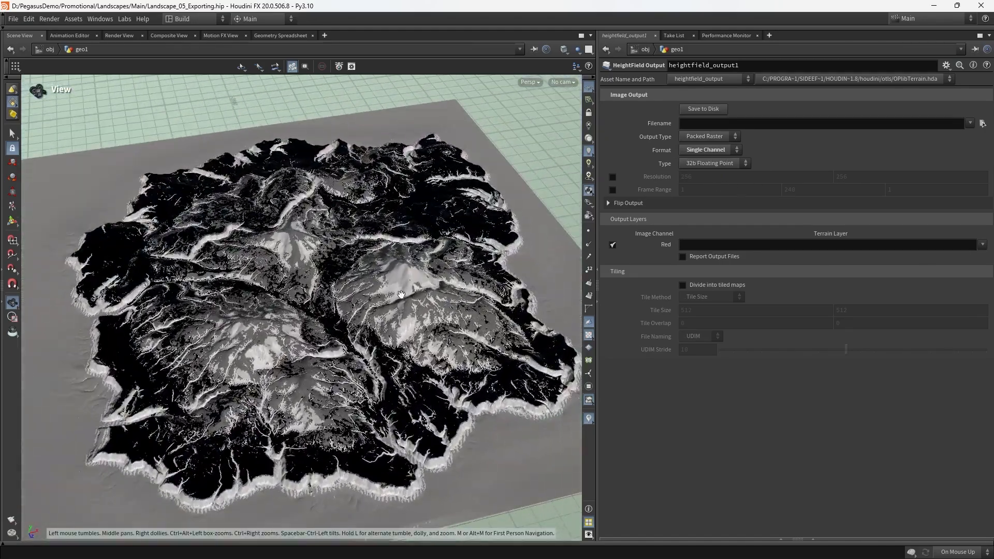
{"action": "left_click", "coordinate": [741, 164]}
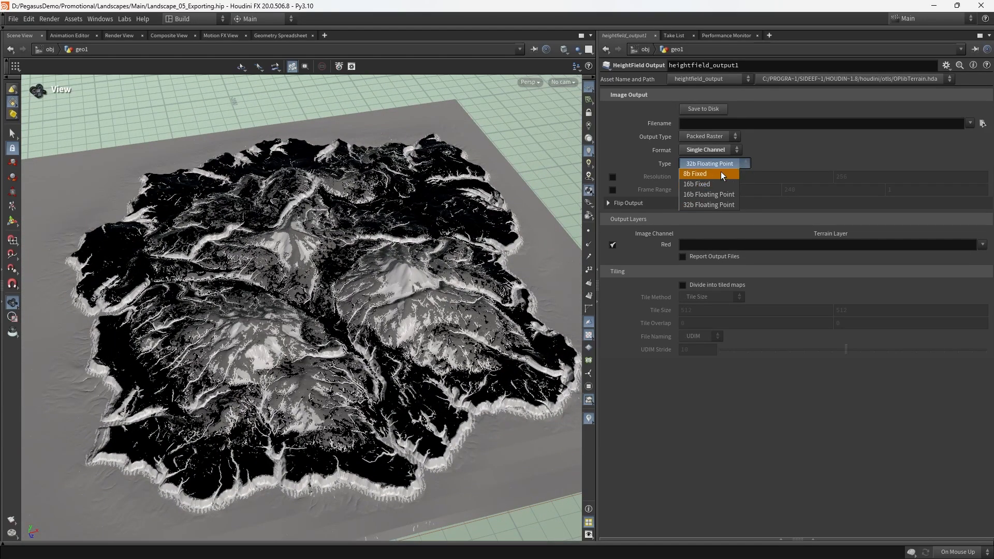
{"action": "left_click", "coordinate": [720, 173]}
- Examine the greyscale ID layer on the terrain from several angles and review the output Type setting
{"action": "left_click_drag", "start_coordinate": [372, 290], "coordinate": [415, 322]}
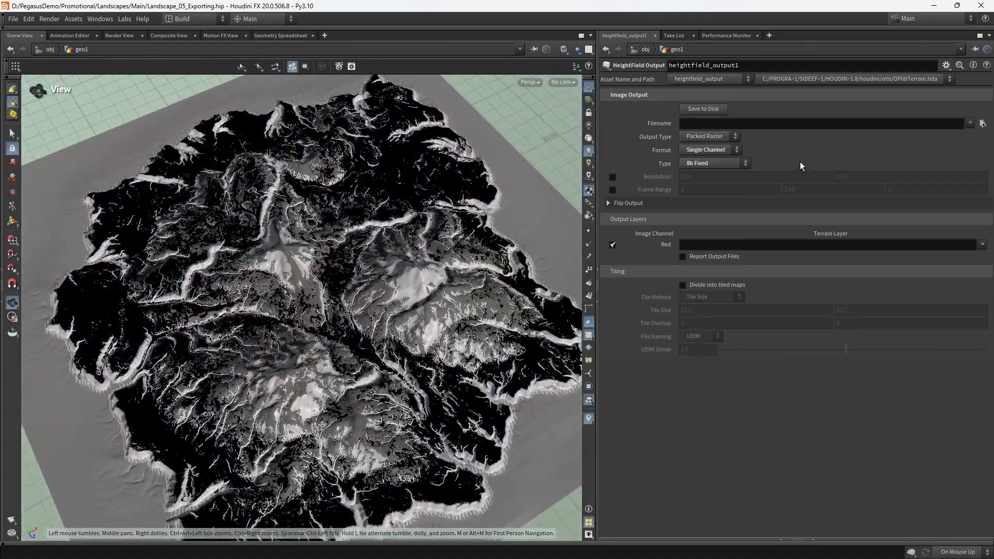
{"action": "left_click_drag", "start_coordinate": [393, 290], "coordinate": [389, 251]}
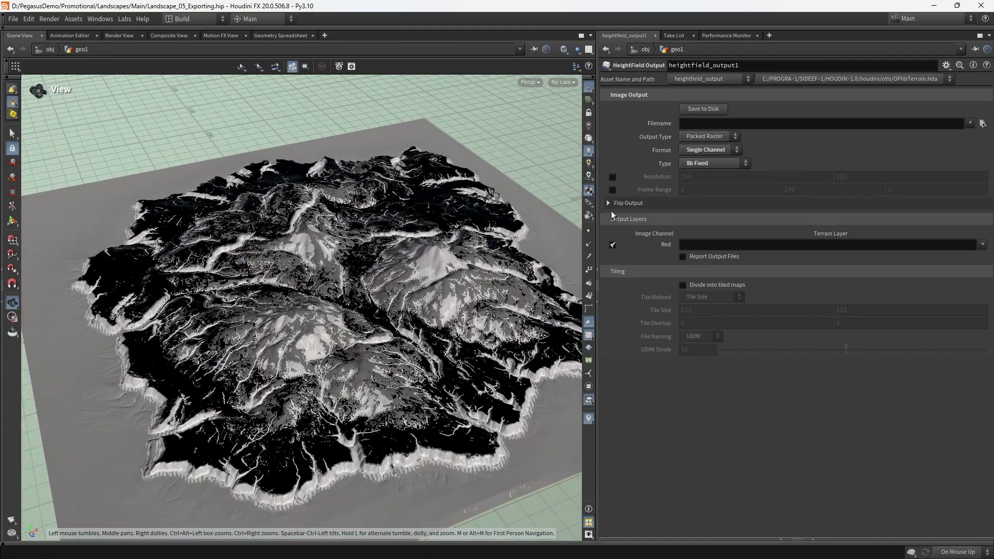
{"action": "left_click_drag", "start_coordinate": [374, 330], "coordinate": [426, 294]}
{"action": "middle_click_drag", "start_coordinate": [428, 294], "coordinate": [438, 304]}
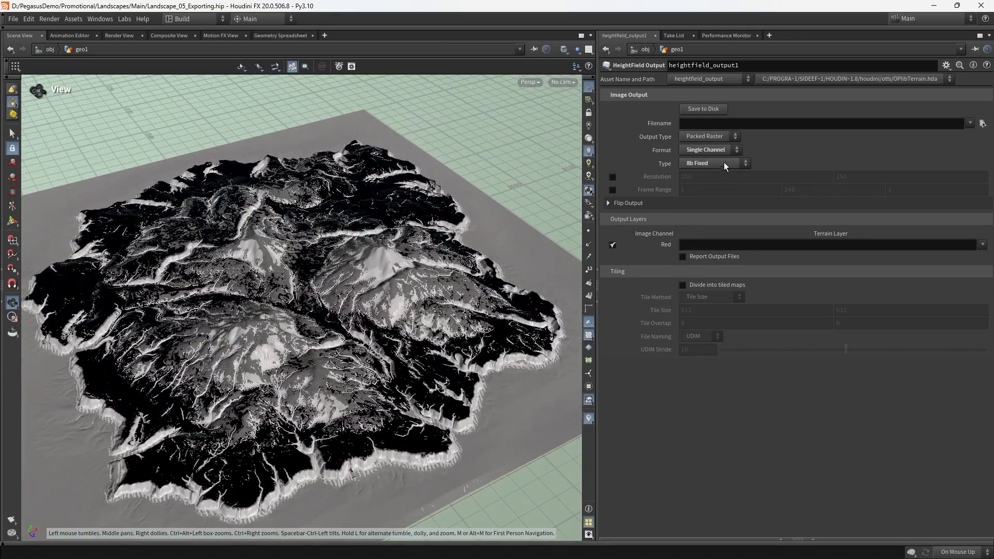
{"action": "left_click", "coordinate": [725, 162]}
{"action": "left_click", "coordinate": [705, 162]}
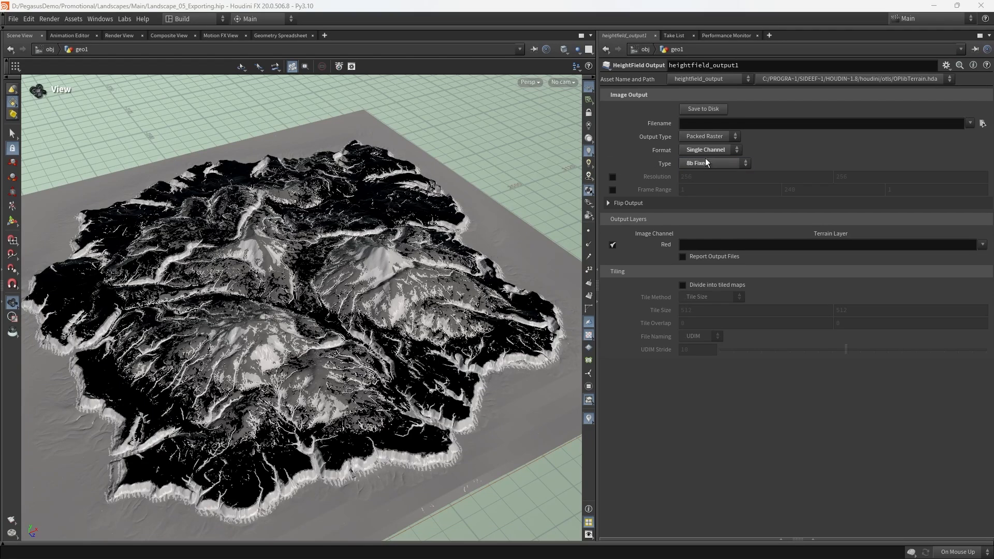
{"action": "left_click_drag", "start_coordinate": [465, 275], "coordinate": [348, 312]}
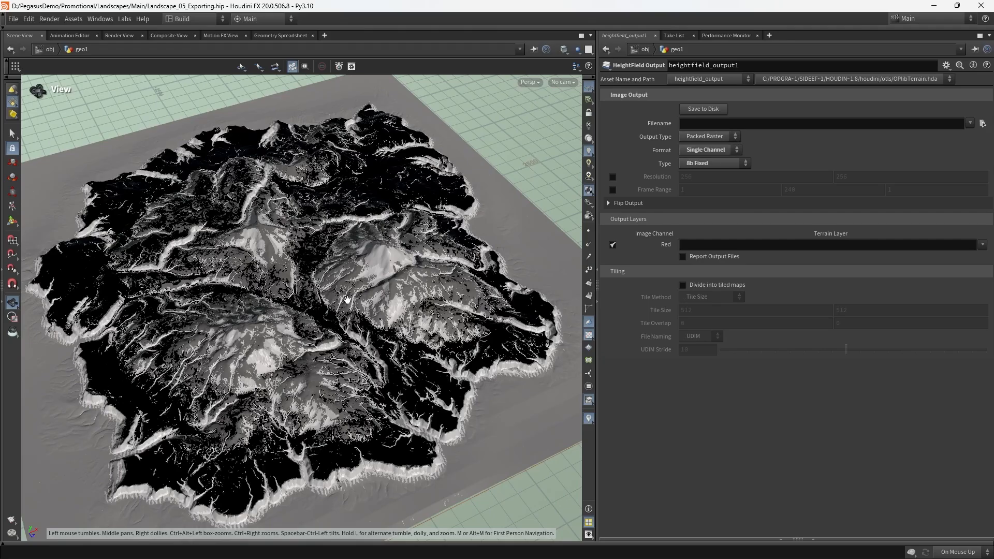
{"action": "left_click_drag", "start_coordinate": [395, 308], "coordinate": [419, 314]}
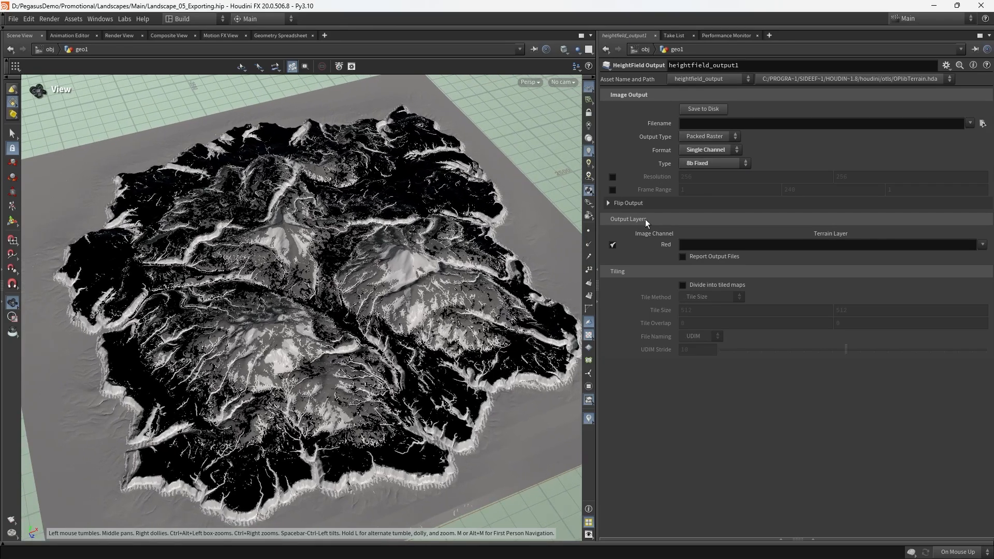
{"action": "left_click_drag", "start_coordinate": [345, 361], "coordinate": [400, 332]}
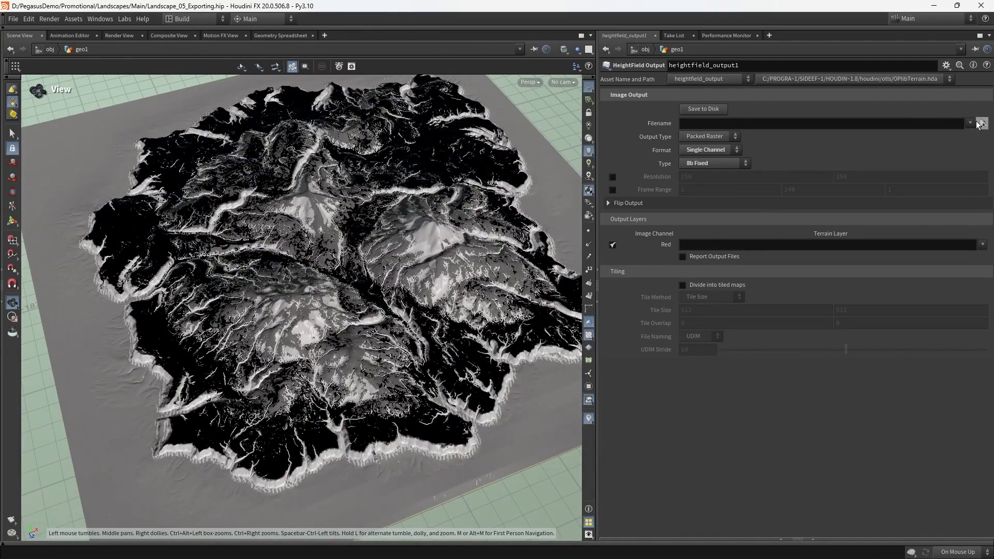
- Set the HeightField Output's filename to T_PE_Terrain_IDmap.png in the Pegasus/Landscape/Textures folder
{"action": "left_click", "coordinate": [973, 123]}
{"action": "left_click", "coordinate": [978, 123]}
{"action": "left_click", "coordinate": [980, 123]}
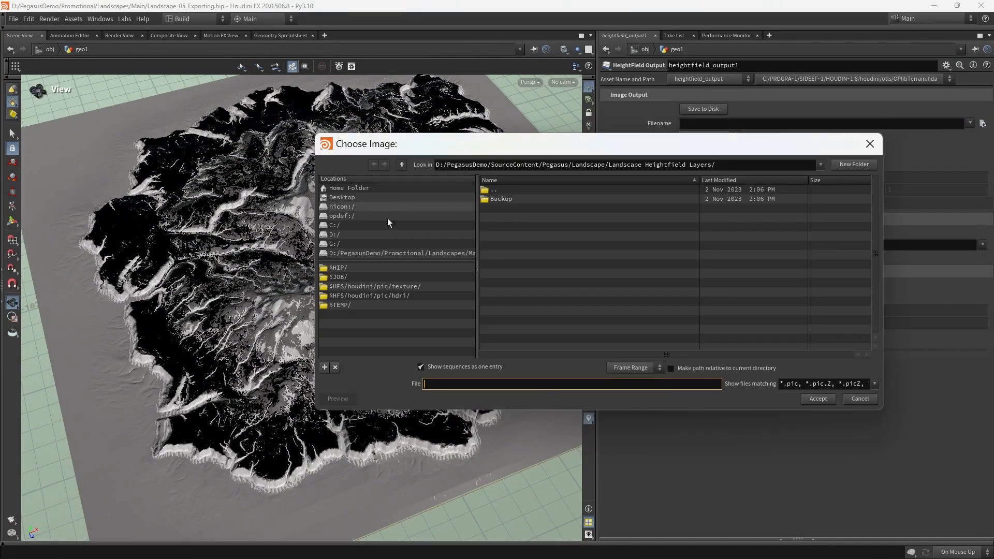
{"action": "left_click", "coordinate": [403, 164]}
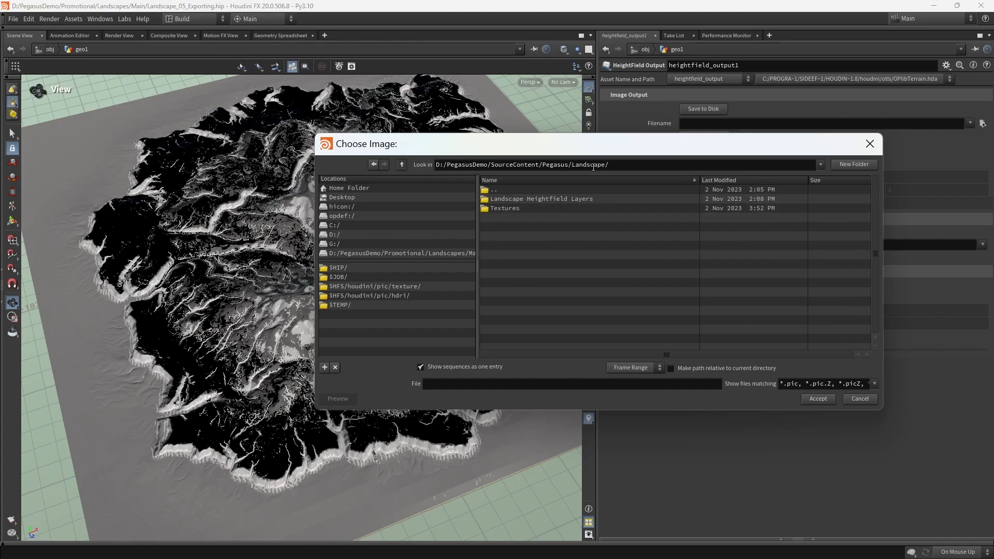
{"action": "left_click", "coordinate": [523, 165]}
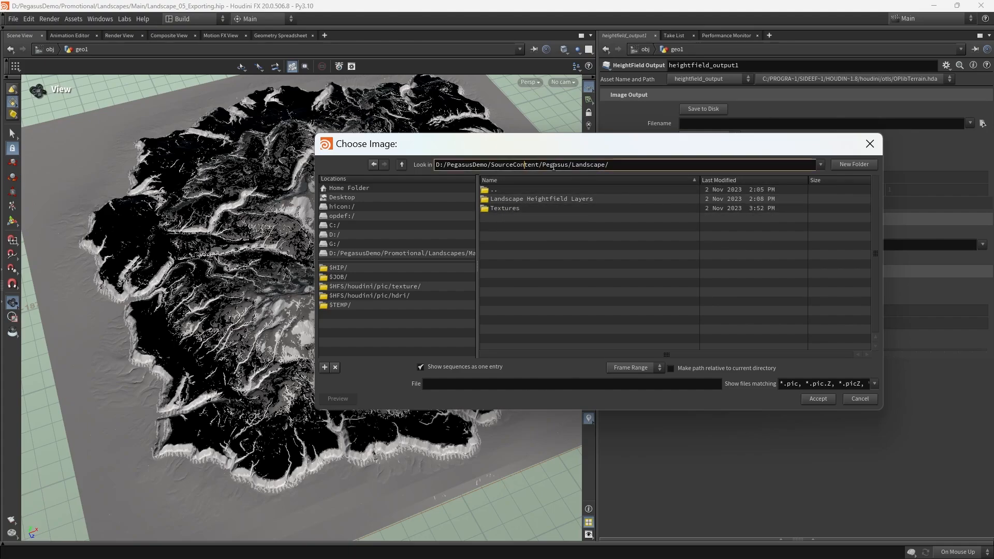
{"action": "double_click", "coordinate": [511, 208]}
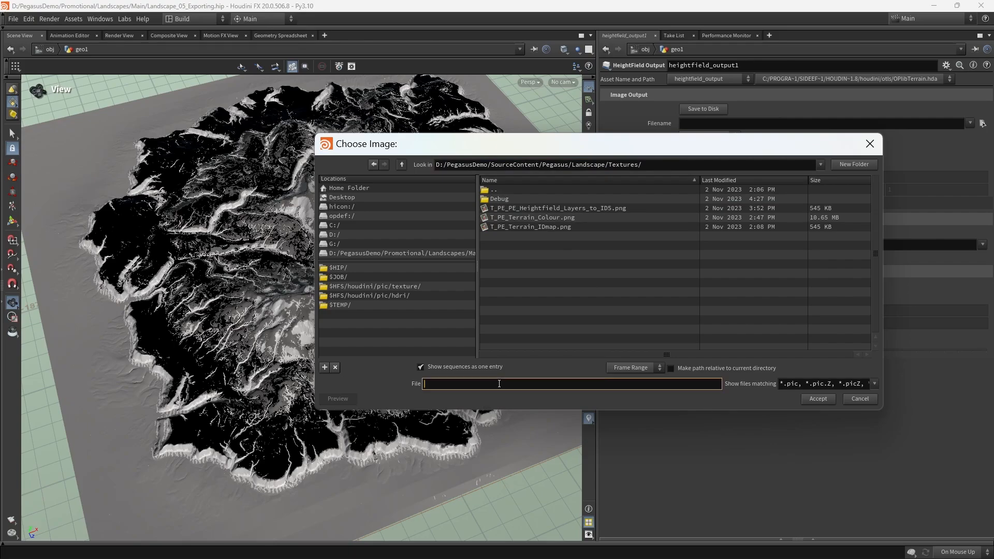
{"action": "left_click", "coordinate": [533, 227]}
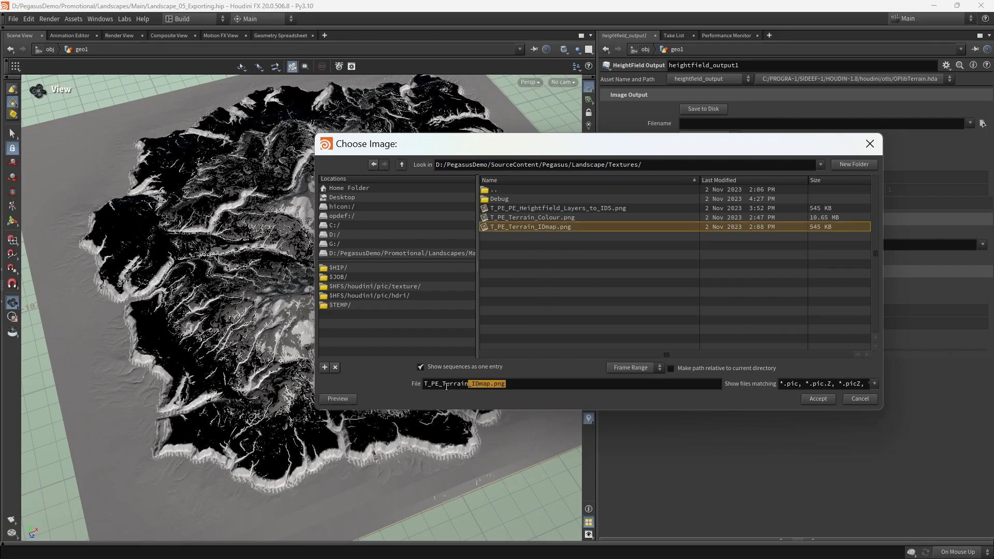
{"action": "left_click", "coordinate": [467, 384]}
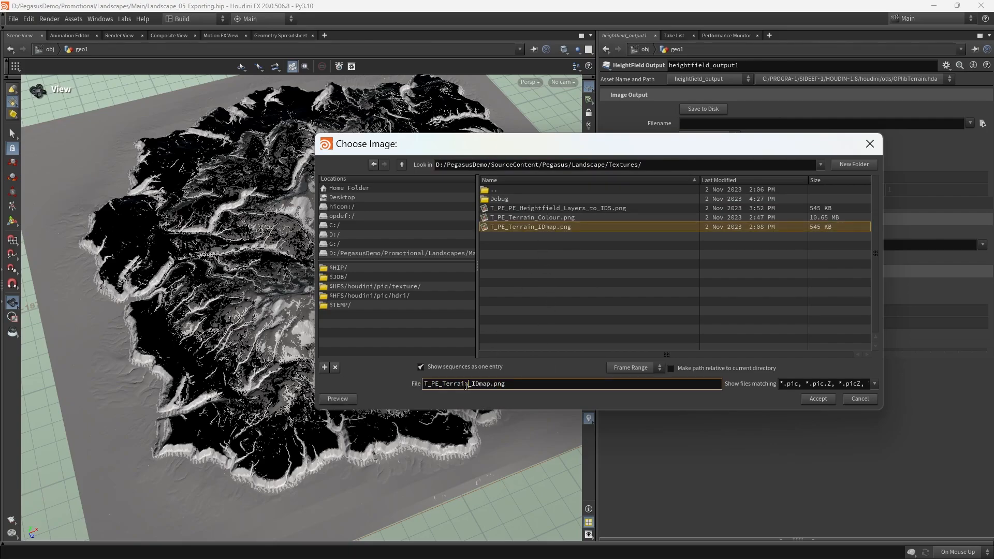
{"action": "left_click", "coordinate": [809, 399]}
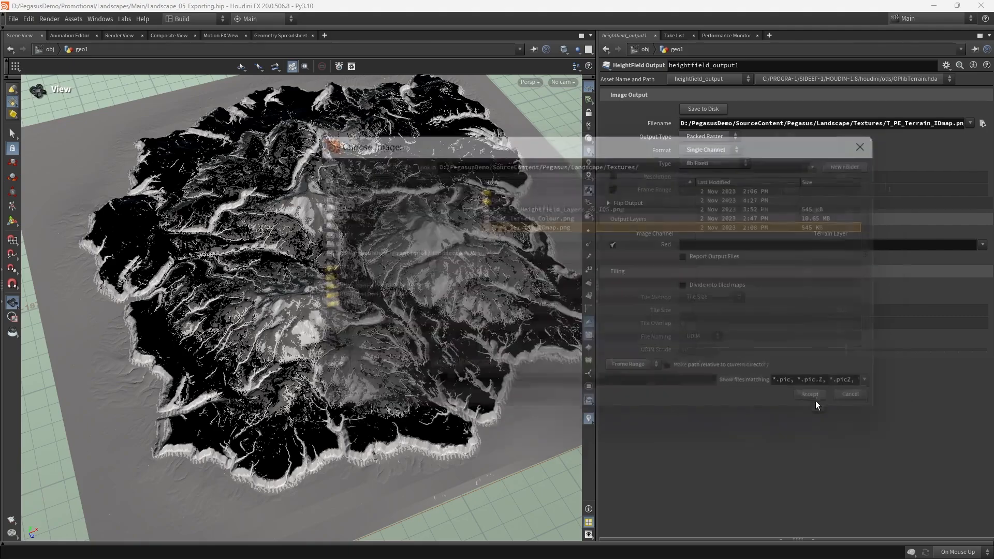
- Restore the split parameter and network layout, select heightfield_output1 and save its ID map image to disk
{"action": "key", "text": "shift+b"}
{"action": "middle_click_drag", "start_coordinate": [835, 446], "coordinate": [885, 431]}
{"action": "left_click_drag", "start_coordinate": [899, 450], "coordinate": [817, 424]}
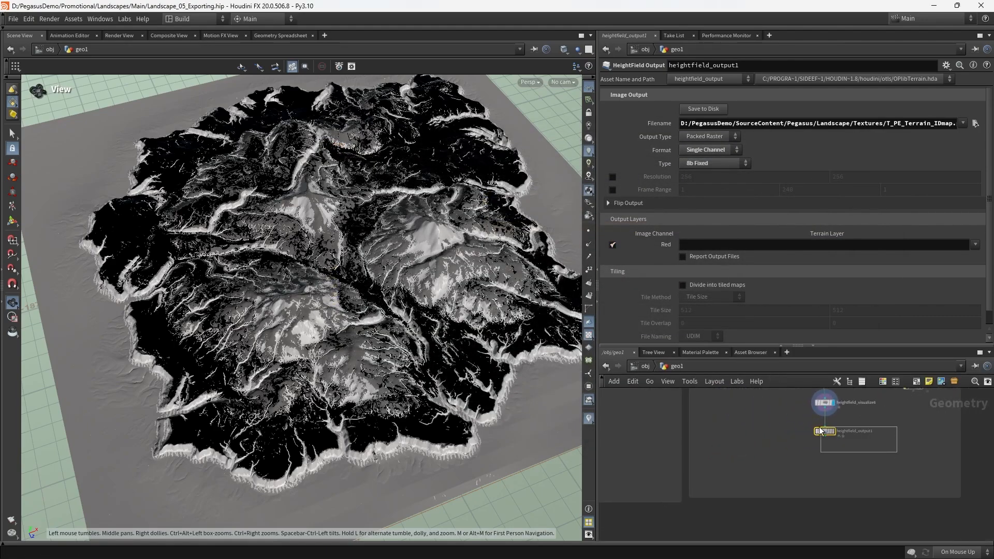
{"action": "middle_click_drag", "start_coordinate": [892, 441], "coordinate": [853, 470]}
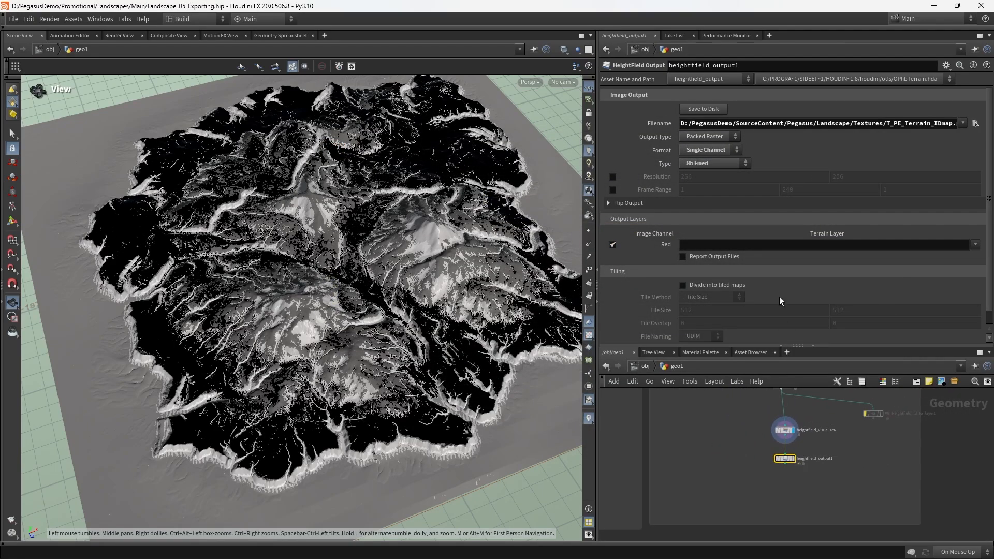
{"action": "left_click", "coordinate": [712, 108]}
- Copy heightfield_output1 and paste the duplicate beside the object_merge7 and filecache1 branch
{"action": "scroll", "coordinate": [873, 473], "scroll_direction": "down", "scroll_amount": 4}
{"action": "middle_click_drag", "start_coordinate": [779, 484], "coordinate": [751, 461]}
{"action": "scroll", "coordinate": [867, 449], "scroll_direction": "up", "scroll_amount": 1}
{"action": "scroll", "coordinate": [823, 455], "scroll_direction": "up", "scroll_amount": 3}
{"action": "left_click_drag", "start_coordinate": [836, 438], "coordinate": [833, 438]}
{"action": "key", "text": "ctrl+c"}
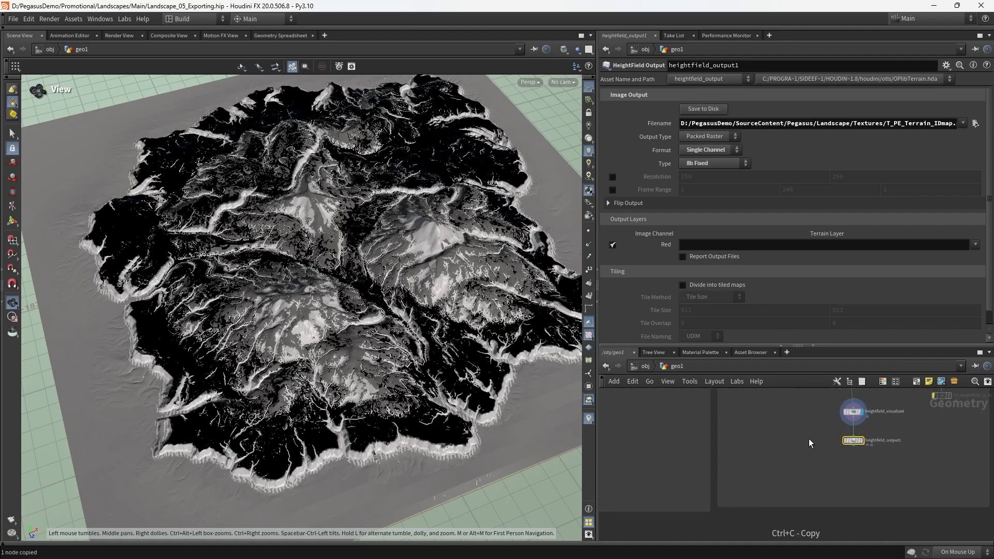
{"action": "middle_click_drag", "start_coordinate": [741, 444], "coordinate": [848, 499]}
{"action": "scroll", "coordinate": [754, 495], "scroll_direction": "up", "scroll_amount": 2}
{"action": "key", "text": "ctrl+v"}
{"action": "scroll", "coordinate": [755, 482], "scroll_direction": "down", "scroll_amount": 3}
{"action": "middle_click_drag", "start_coordinate": [754, 466], "coordinate": [829, 422]}
{"action": "scroll", "coordinate": [775, 453], "scroll_direction": "up", "scroll_amount": 2}
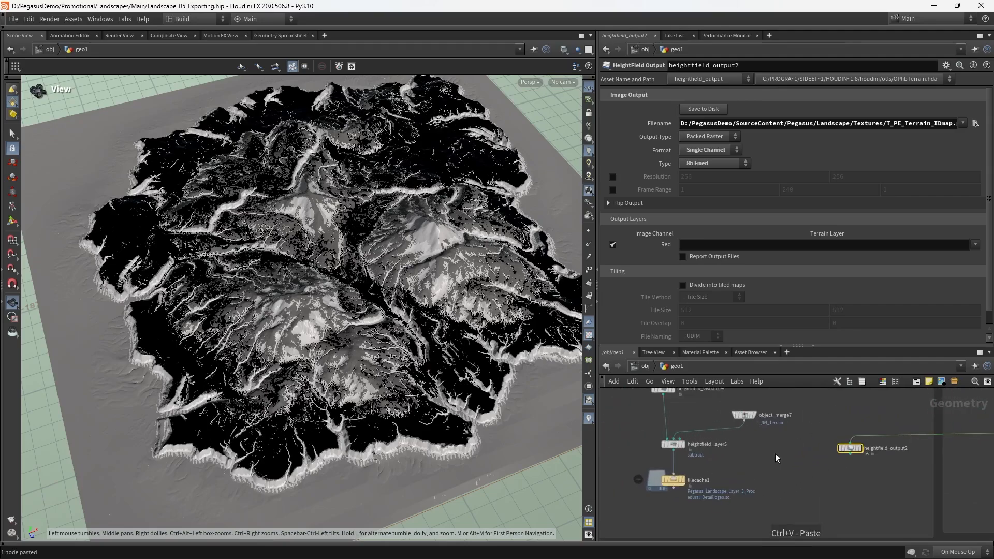
{"action": "left_click", "coordinate": [775, 453]}
- Display heightfield_layer5 in the viewport and review its Subtract layer settings
{"action": "middle_click_drag", "start_coordinate": [773, 448], "coordinate": [738, 510]}
{"action": "scroll", "coordinate": [740, 457], "scroll_direction": "down", "scroll_amount": 4}
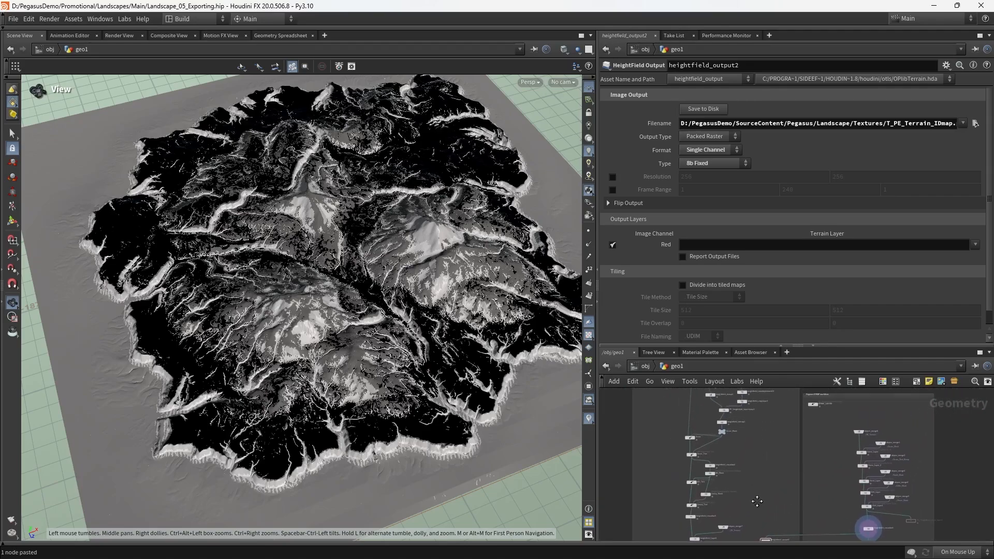
{"action": "scroll", "coordinate": [720, 512], "scroll_direction": "up", "scroll_amount": 3}
{"action": "left_click", "coordinate": [695, 468]}
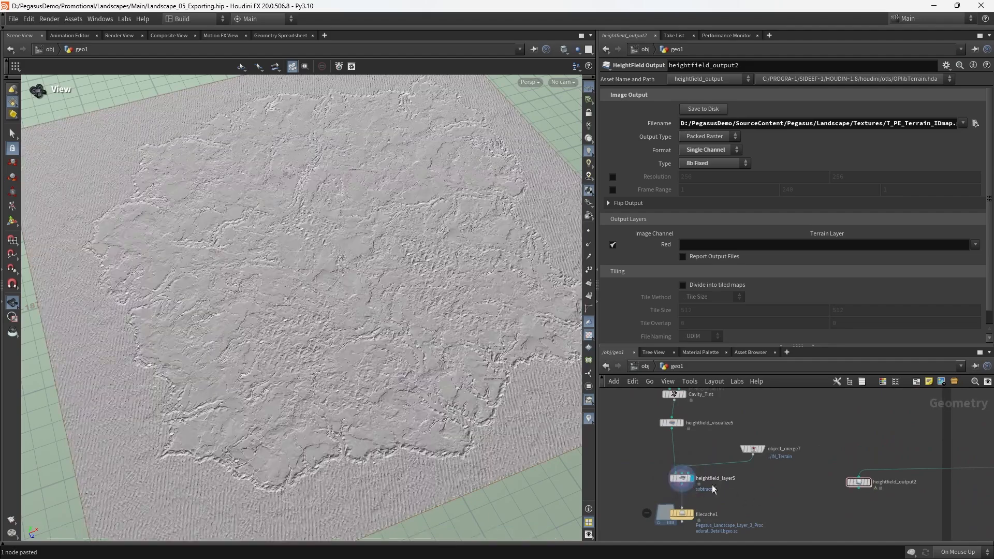
{"action": "middle_click_drag", "start_coordinate": [734, 493], "coordinate": [785, 489]}
{"action": "left_click", "coordinate": [686, 449]}
{"action": "scroll", "coordinate": [745, 469], "scroll_direction": "down", "scroll_amount": 2}
{"action": "scroll", "coordinate": [745, 465], "scroll_direction": "up", "scroll_amount": 2}
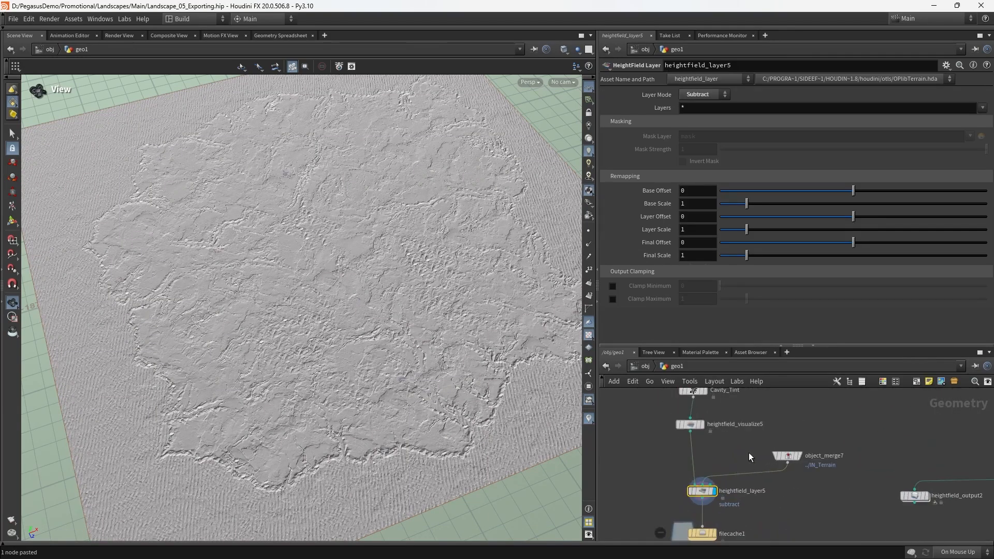
- Display heightfield_visualize5 to examine the terrain before the layer subtraction
{"action": "middle_click_drag", "start_coordinate": [732, 457], "coordinate": [748, 492]}
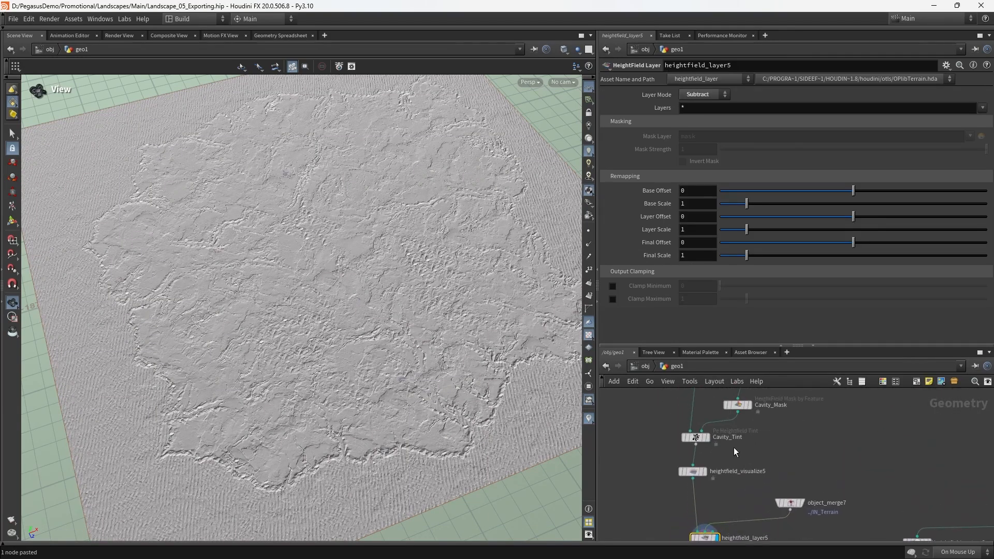
{"action": "middle_click_drag", "start_coordinate": [734, 448], "coordinate": [804, 392]}
{"action": "scroll", "coordinate": [803, 391], "scroll_direction": "down", "scroll_amount": 1}
{"action": "middle_click_drag", "start_coordinate": [777, 435], "coordinate": [782, 472]}
{"action": "scroll", "coordinate": [781, 472], "scroll_direction": "up", "scroll_amount": 3}
{"action": "mouse_move", "coordinate": [707, 450]}
{"action": "left_click", "coordinate": [728, 428]}
- Select heightfield_visualize5, object_merge7, heightfield_layer5 and filecache1 and move them further below Cavity_Tint
{"action": "scroll", "coordinate": [746, 435], "scroll_direction": "down", "scroll_amount": 2}
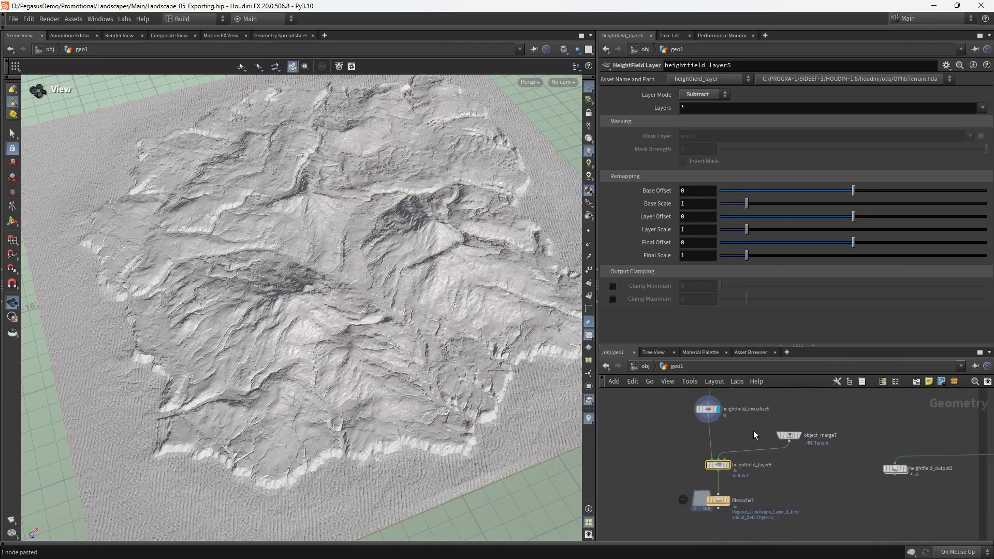
{"action": "left_click", "coordinate": [788, 435]}
{"action": "middle_click_drag", "start_coordinate": [764, 384], "coordinate": [755, 470]}
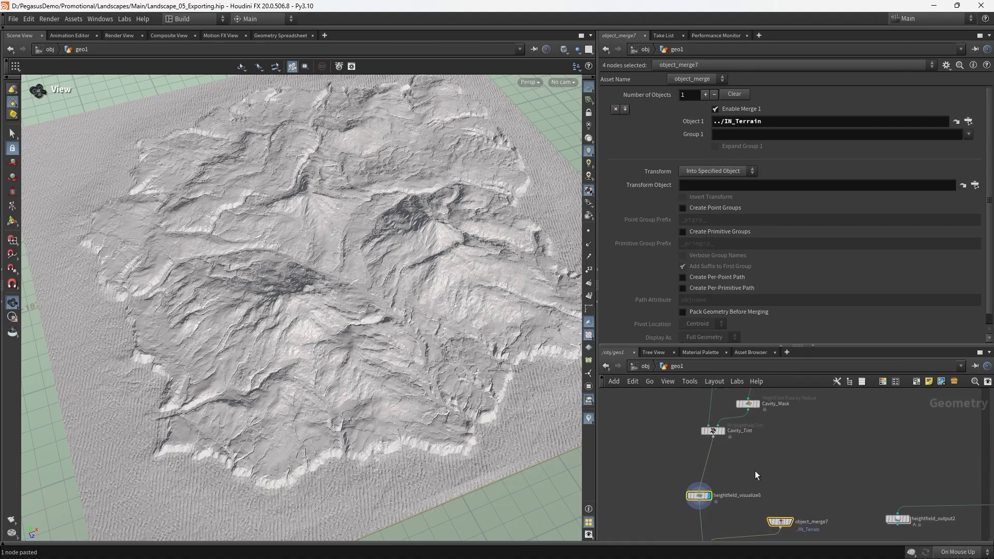
- Display the Cavity_Tint node and examine the coloured terrain from several angles
{"action": "left_click", "coordinate": [720, 430]}
{"action": "left_click_drag", "start_coordinate": [446, 348], "coordinate": [309, 345]}
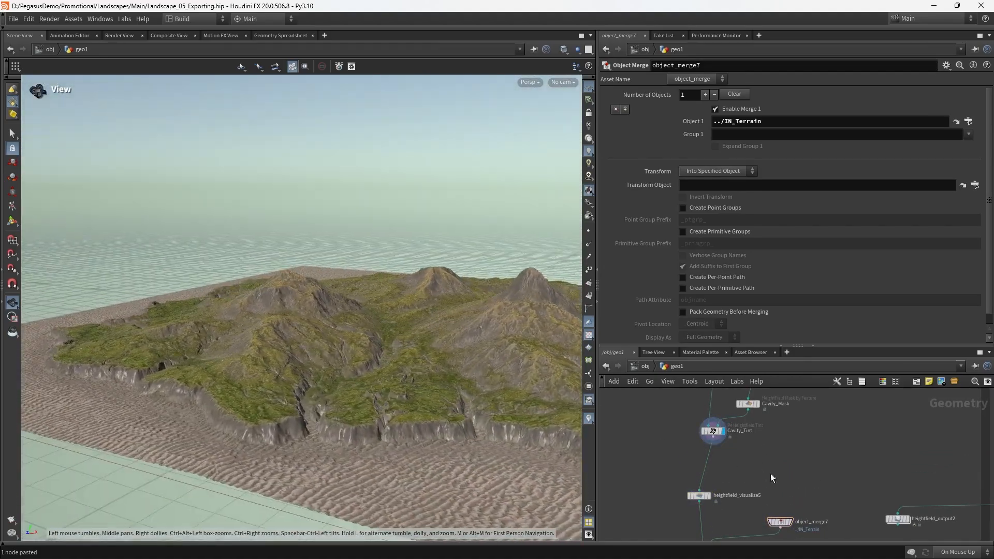
{"action": "middle_click_drag", "start_coordinate": [773, 453], "coordinate": [744, 425]}
{"action": "left_click_drag", "start_coordinate": [414, 336], "coordinate": [504, 347]}
{"action": "middle_click_drag", "start_coordinate": [802, 464], "coordinate": [786, 429]}
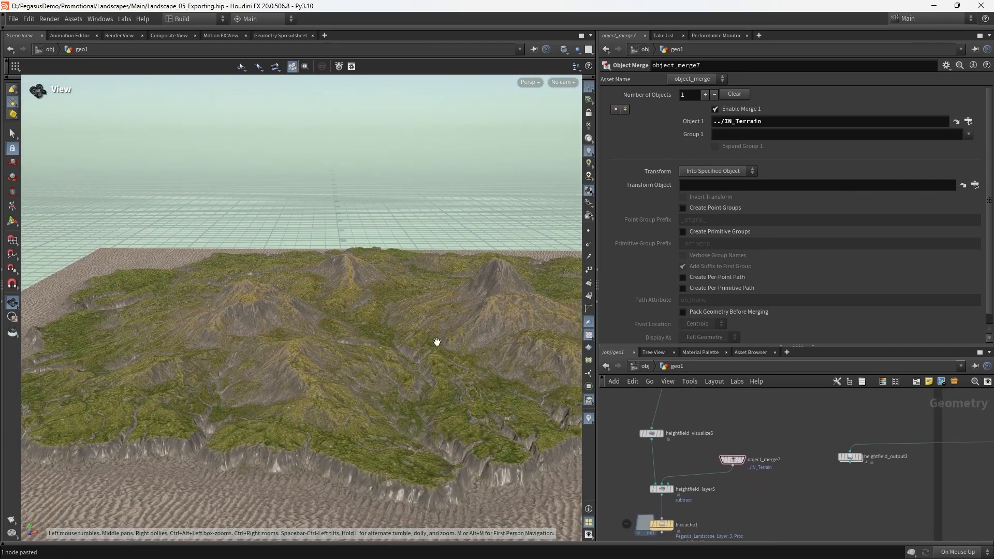
{"action": "left_click_drag", "start_coordinate": [437, 342], "coordinate": [487, 346]}
- Shift the four-node height export branch sideways to make room for a second branch under Cavity_Tint
{"action": "scroll", "coordinate": [735, 419], "scroll_direction": "down", "scroll_amount": 3}
{"action": "mouse_move", "coordinate": [754, 434]}
{"action": "middle_mouse_down"}
{"action": "mouse_move", "coordinate": [765, 445]}
{"action": "mouse_move", "coordinate": [770, 422]}
{"action": "middle_mouse_up"}
{"action": "left_click_drag", "start_coordinate": [783, 408], "coordinate": [675, 489]}
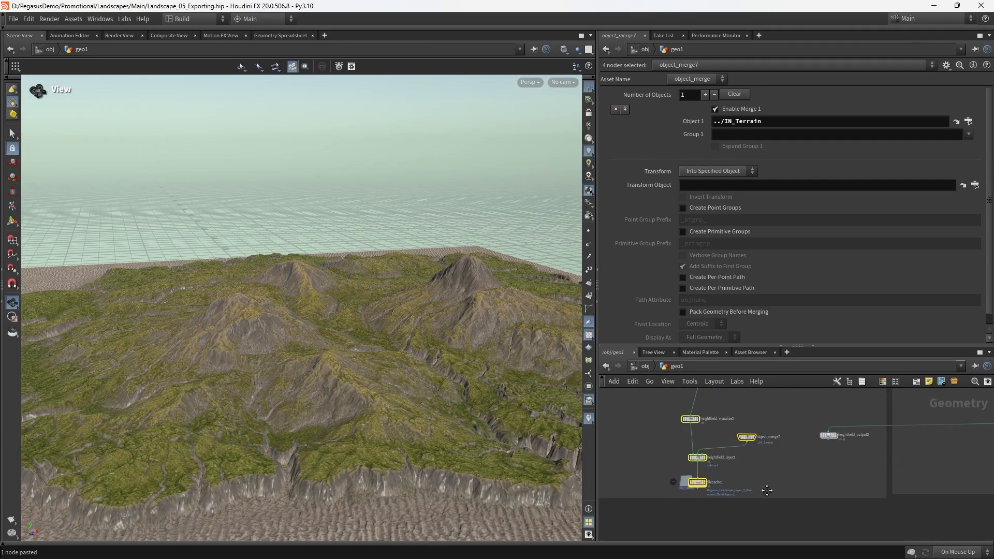
{"action": "middle_click_drag", "start_coordinate": [766, 490], "coordinate": [817, 505]}
- Add a Volume Wrangle node beside the height export branch and wire Cavity_Tint into its first input
{"action": "left_click", "coordinate": [803, 429]}
{"action": "key", "text": "Tab"}
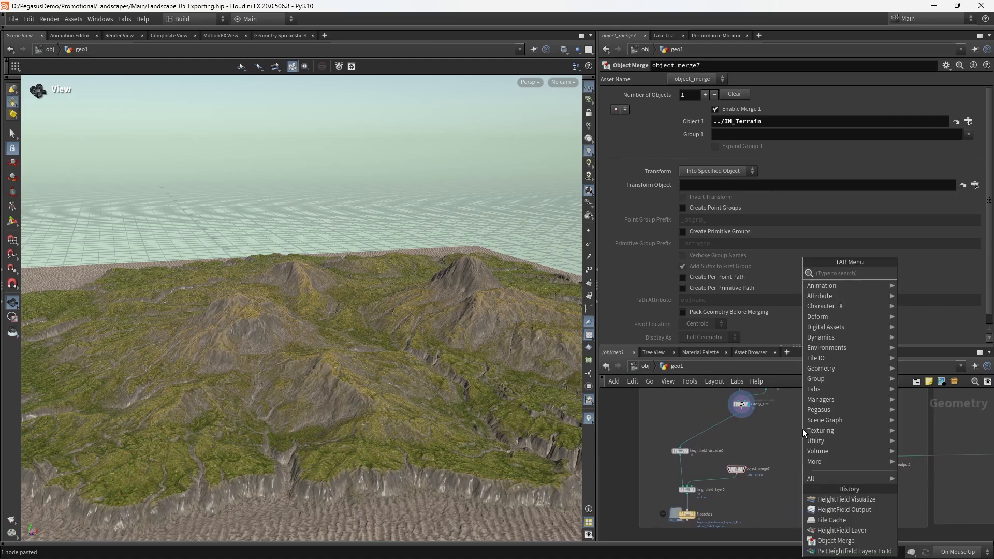
{"action": "type", "text": "volume w"}
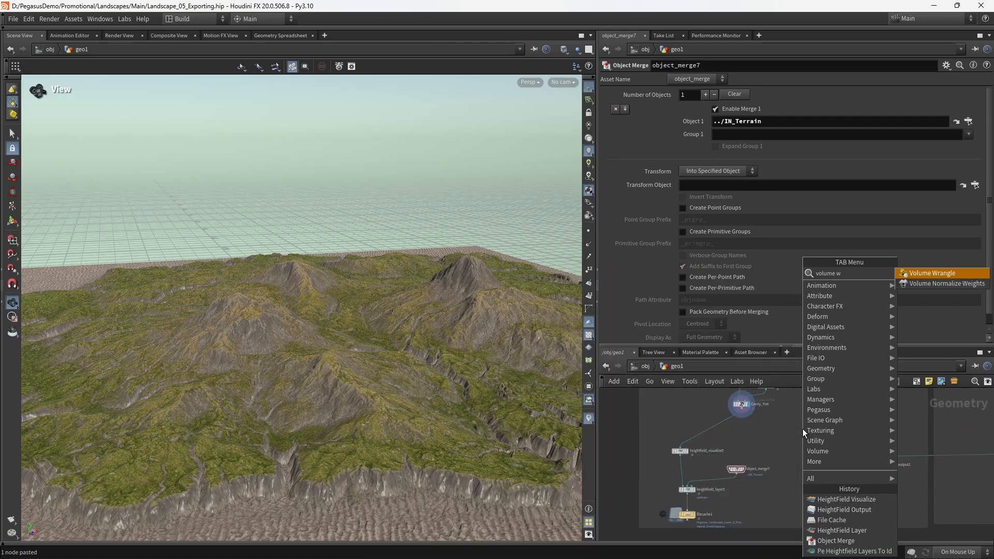
{"action": "type", "text": "ra"}
{"action": "key", "text": "Return"}
{"action": "left_click", "coordinate": [818, 428]}
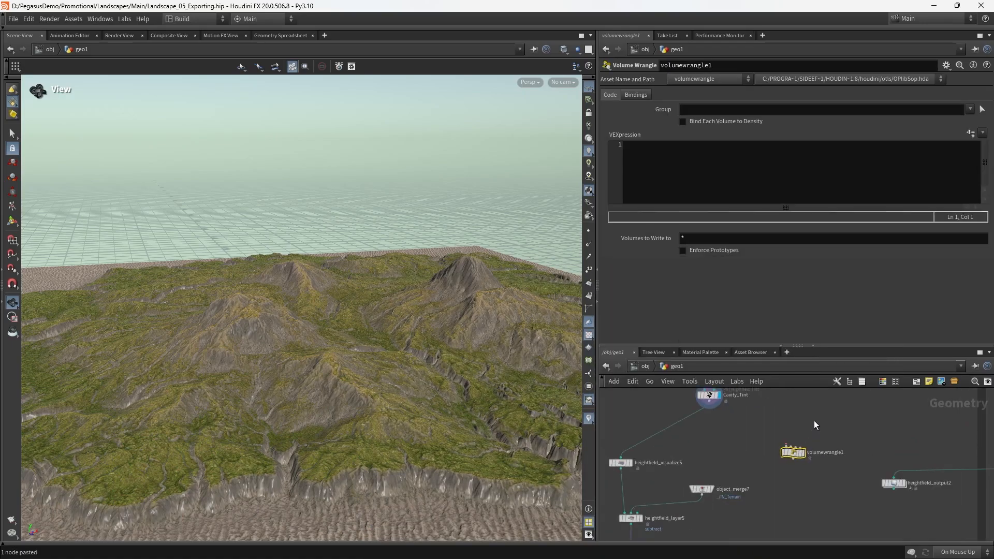
{"action": "left_click_drag", "start_coordinate": [785, 446], "coordinate": [709, 402]}
{"action": "mouse_move", "coordinate": [765, 413]}
{"action": "middle_mouse_down"}
{"action": "mouse_move", "coordinate": [756, 450]}
{"action": "mouse_move", "coordinate": [773, 430]}
{"action": "middle_mouse_up"}
{"action": "left_click", "coordinate": [796, 458]}
{"action": "left_click", "coordinate": [763, 464]}
{"action": "mouse_move", "coordinate": [775, 453]}
{"action": "left_click", "coordinate": [751, 190]}
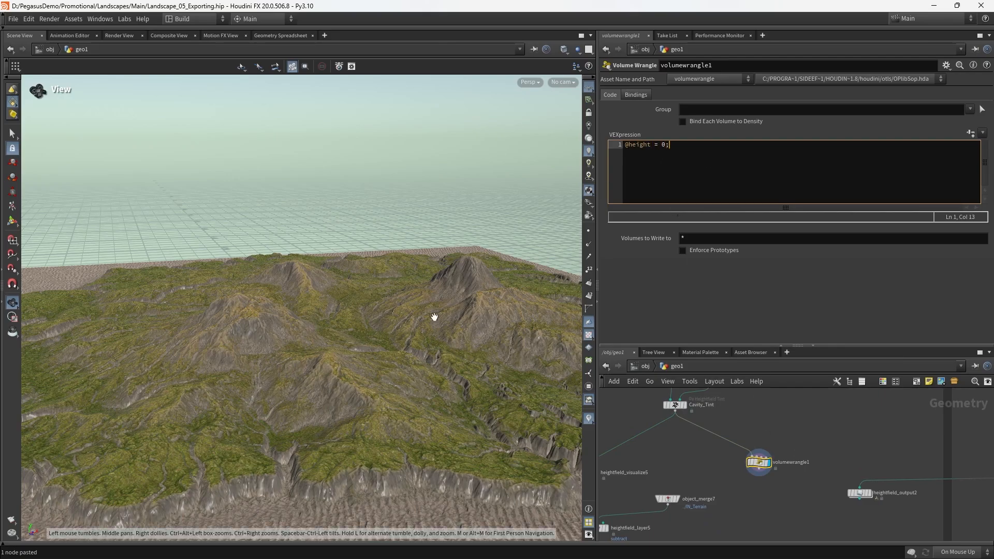
{"action": "left_click_drag", "start_coordinate": [440, 346], "coordinate": [422, 440]}
{"action": "right_click_drag", "start_coordinate": [421, 440], "coordinate": [404, 317]}
{"action": "left_click_drag", "start_coordinate": [404, 318], "coordinate": [428, 391]}
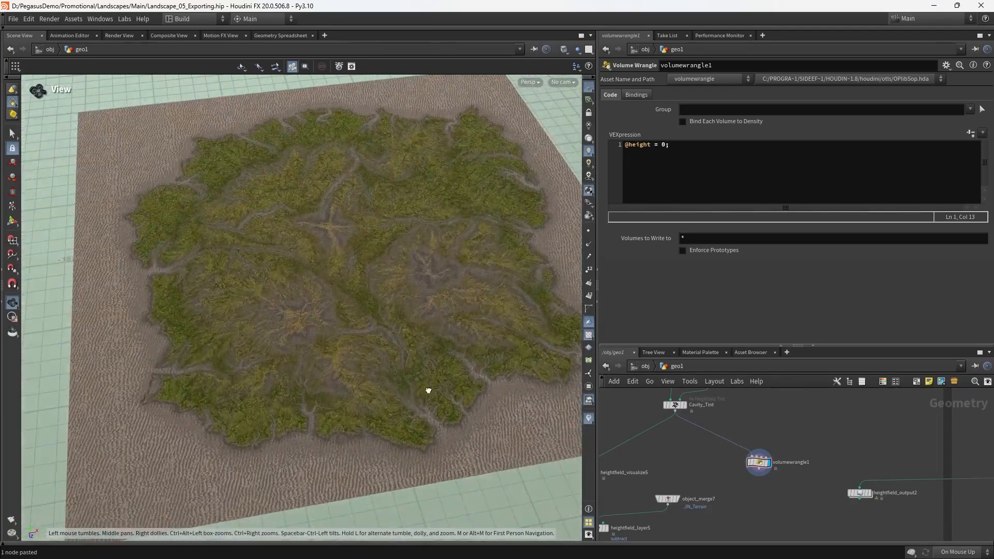
- Place heightfield_output2 beneath volumewrangle1, wire the wrangle into it and display the output node
{"action": "middle_click_drag", "start_coordinate": [781, 506], "coordinate": [799, 462]}
{"action": "left_click_drag", "start_coordinate": [819, 459], "coordinate": [741, 468]}
{"action": "scroll", "coordinate": [729, 442], "scroll_direction": "up", "scroll_amount": 2}
{"action": "left_click_drag", "start_coordinate": [708, 430], "coordinate": [725, 486]}
{"action": "left_click_drag", "start_coordinate": [698, 419], "coordinate": [767, 415]}
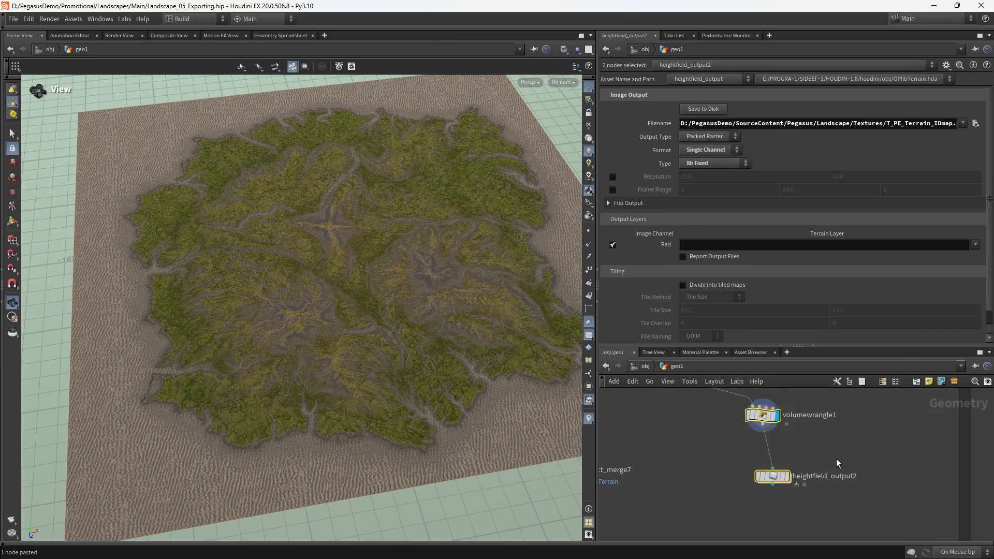
{"action": "left_click", "coordinate": [785, 476]}
{"action": "left_click_drag", "start_coordinate": [462, 365], "coordinate": [463, 331]}
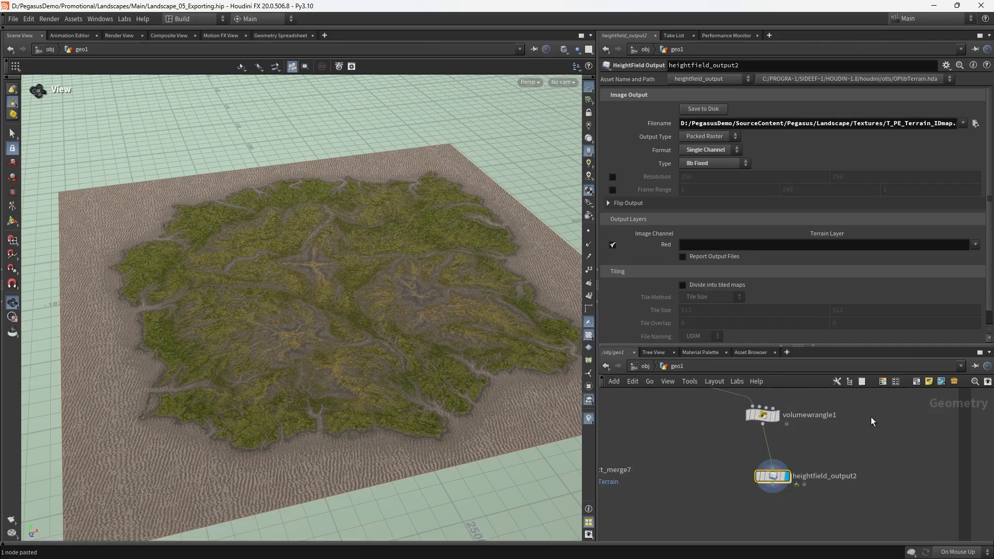
- Set the Format of heightfield_output2 to RGB
{"action": "scroll", "coordinate": [871, 417], "scroll_direction": "down", "scroll_amount": 4}
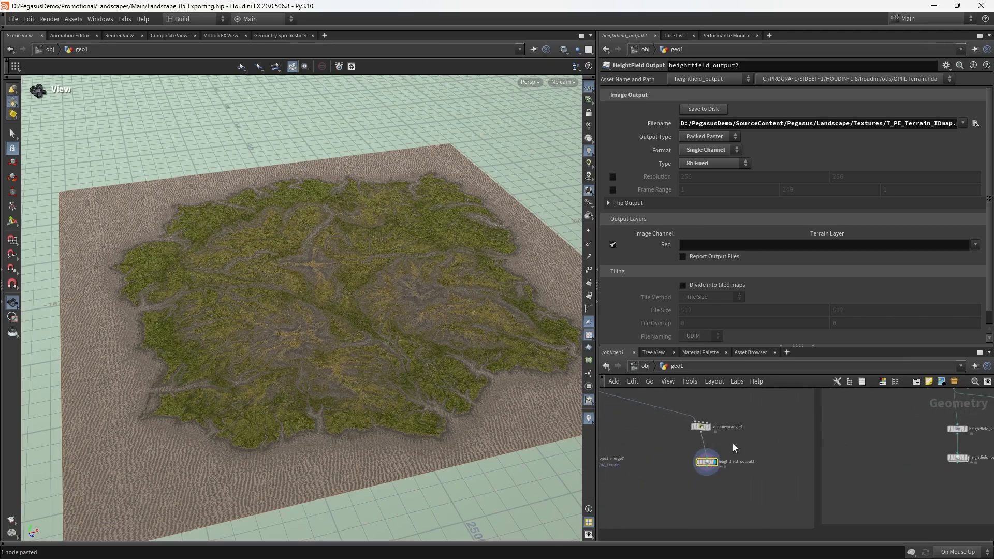
{"action": "scroll", "coordinate": [856, 426], "scroll_direction": "up", "scroll_amount": 5}
{"action": "scroll", "coordinate": [843, 446], "scroll_direction": "down", "scroll_amount": 4}
{"action": "scroll", "coordinate": [801, 433], "scroll_direction": "up", "scroll_amount": 1}
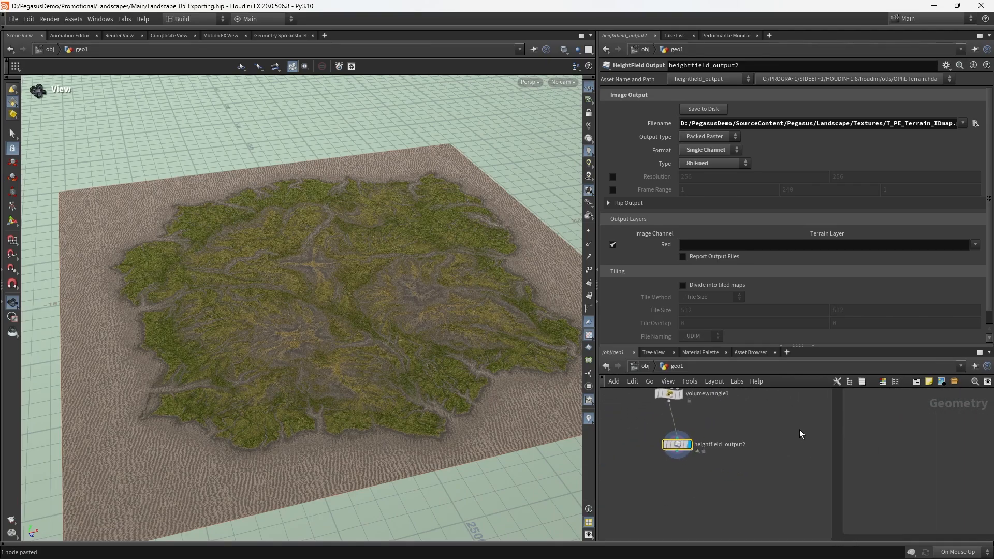
{"action": "middle_click_drag", "start_coordinate": [801, 434], "coordinate": [824, 446]}
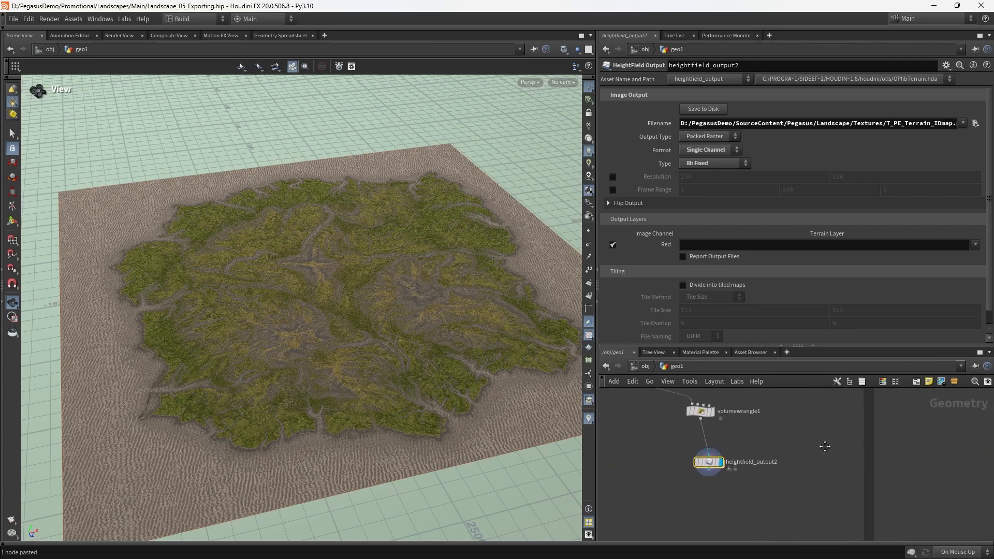
{"action": "scroll", "coordinate": [709, 484], "scroll_direction": "up", "scroll_amount": 2}
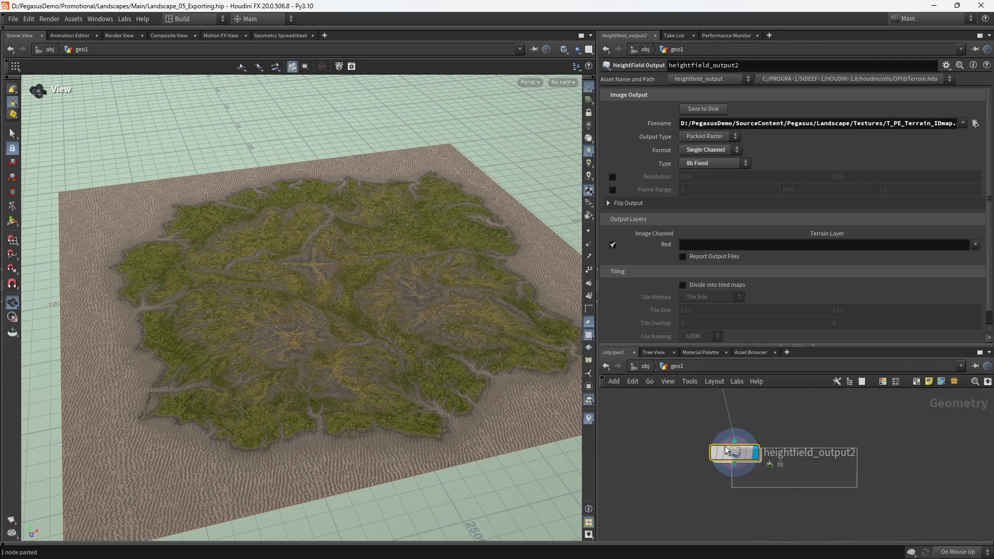
{"action": "left_click", "coordinate": [726, 151]}
{"action": "left_click", "coordinate": [703, 170]}
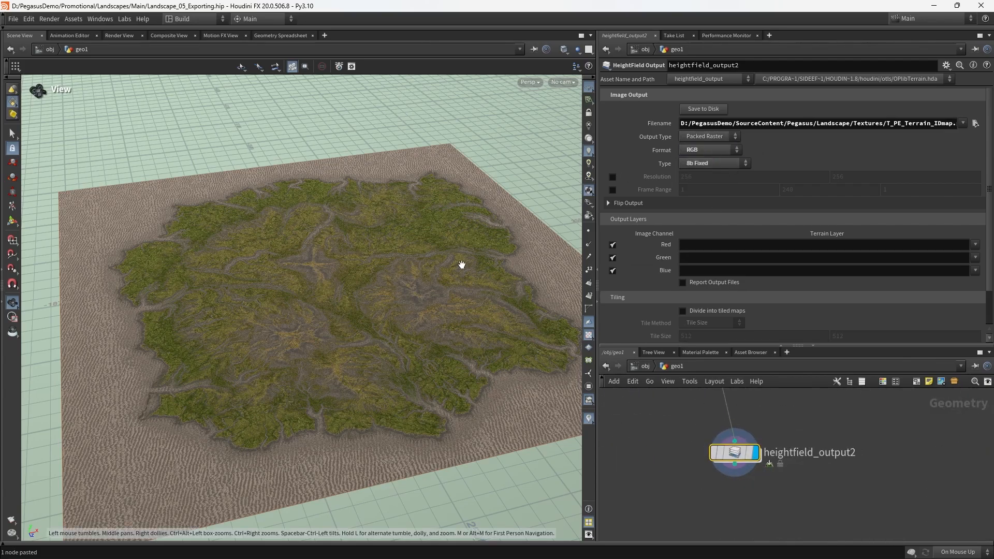
- Examine the flattened terrain's colours up close and review the RGB output layer fields
{"action": "mouse_move", "coordinate": [461, 266]}
{"action": "left_mouse_down"}
{"action": "mouse_move", "coordinate": [483, 227]}
{"action": "mouse_move", "coordinate": [452, 275]}
{"action": "left_mouse_up"}
{"action": "right_click_drag", "start_coordinate": [452, 274], "coordinate": [445, 292]}
{"action": "mouse_move", "coordinate": [446, 292]}
{"action": "left_mouse_down"}
{"action": "mouse_move", "coordinate": [395, 318]}
{"action": "mouse_move", "coordinate": [440, 290]}
{"action": "left_mouse_up"}
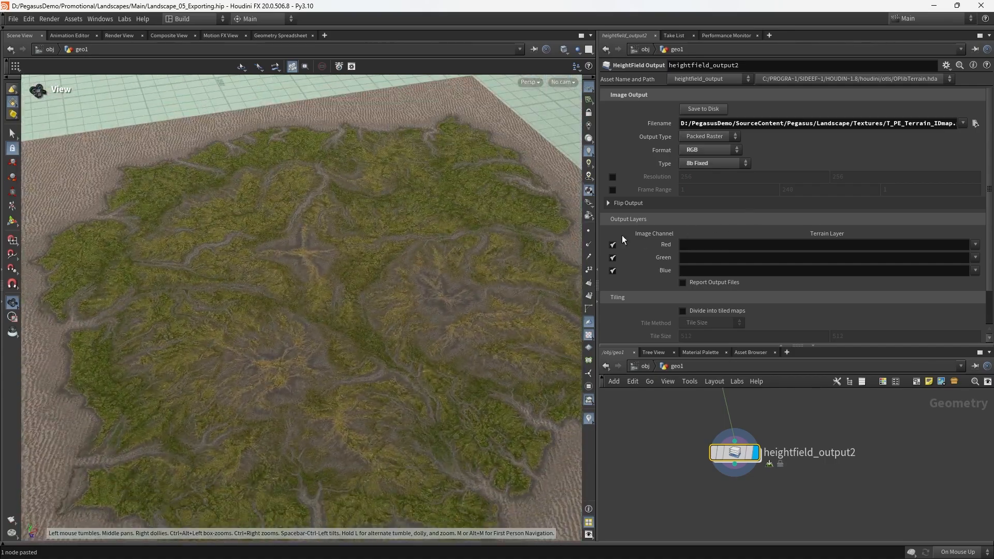
{"action": "left_click_drag", "start_coordinate": [484, 259], "coordinate": [452, 254]}
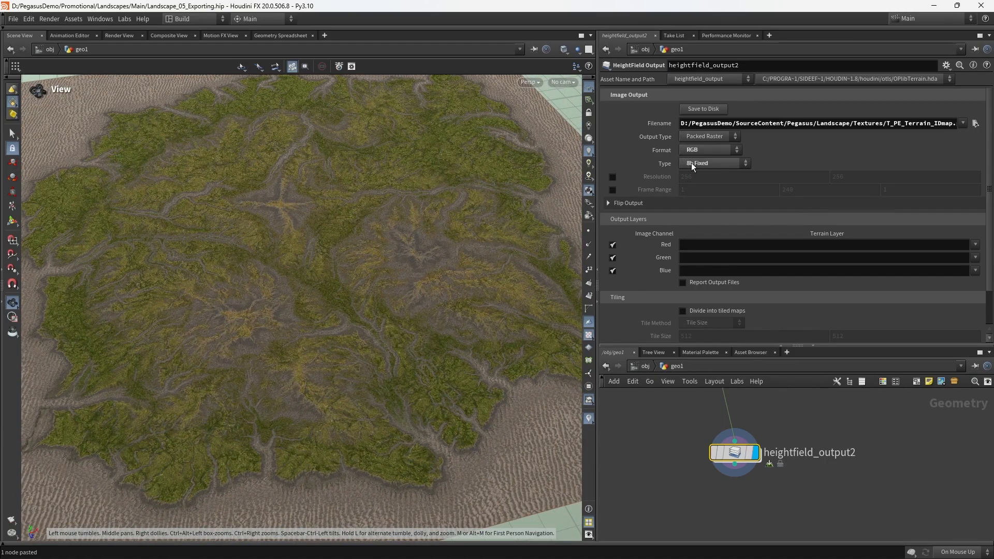
{"action": "mouse_move", "coordinate": [412, 295]}
{"action": "left_mouse_down"}
{"action": "mouse_move", "coordinate": [426, 281]}
{"action": "mouse_move", "coordinate": [399, 309]}
{"action": "mouse_move", "coordinate": [410, 306]}
{"action": "left_mouse_up"}
{"action": "left_click_drag", "start_coordinate": [331, 291], "coordinate": [519, 242]}
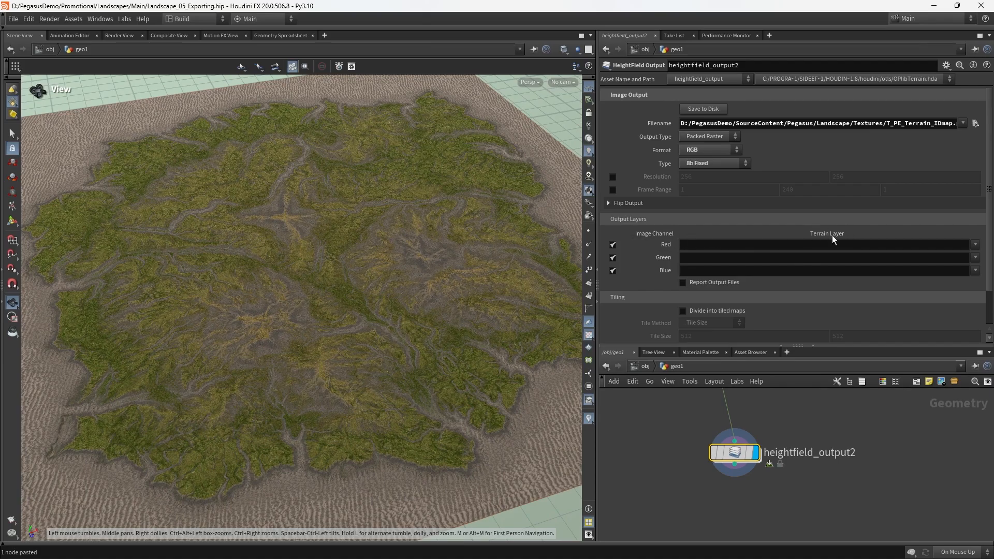
- Assign the terrain layers r, g and b to the Red, Green and Blue image channels of heightfield_output2
{"action": "left_click", "coordinate": [975, 245]}
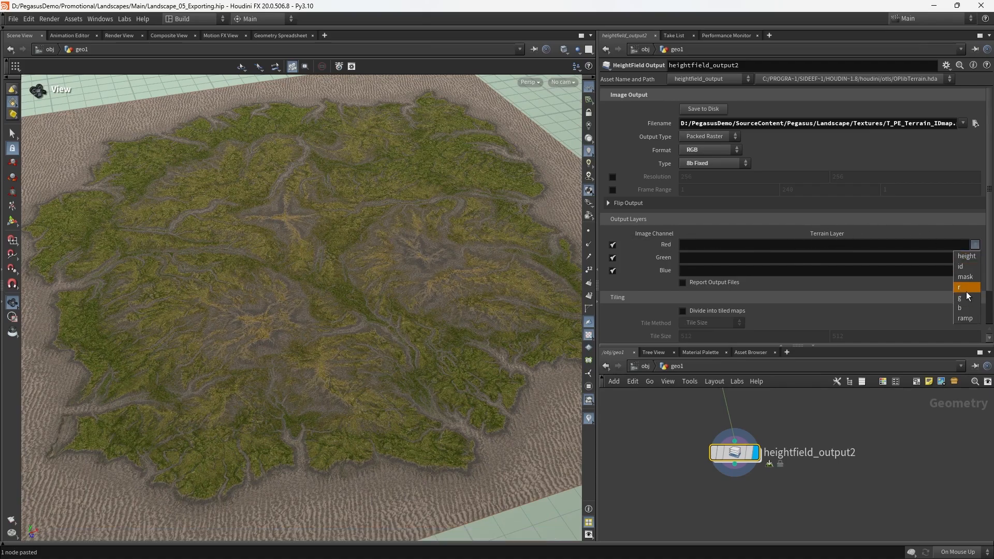
{"action": "left_click", "coordinate": [966, 288]}
{"action": "left_click", "coordinate": [975, 271]}
{"action": "left_click", "coordinate": [965, 324]}
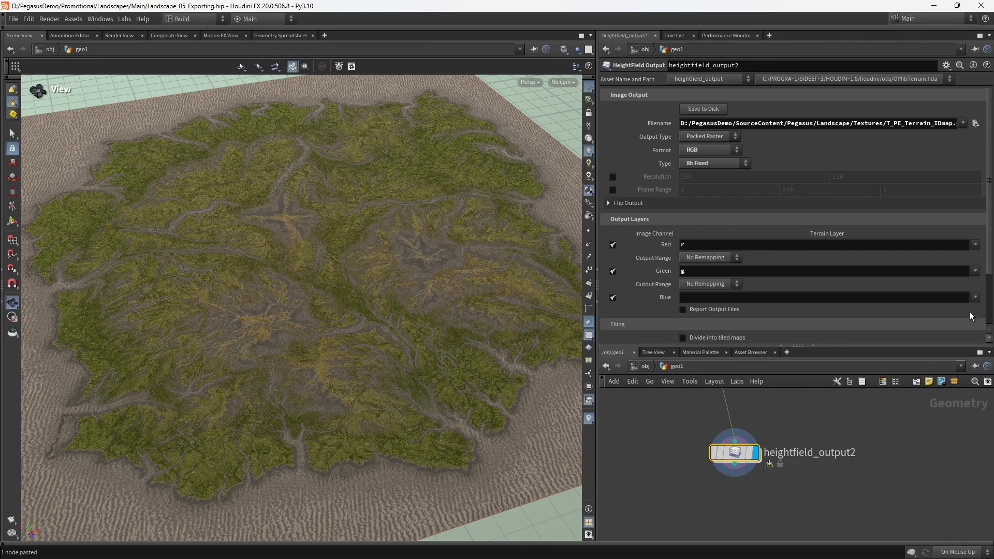
{"action": "left_click", "coordinate": [975, 297]}
{"action": "left_click", "coordinate": [961, 361]}
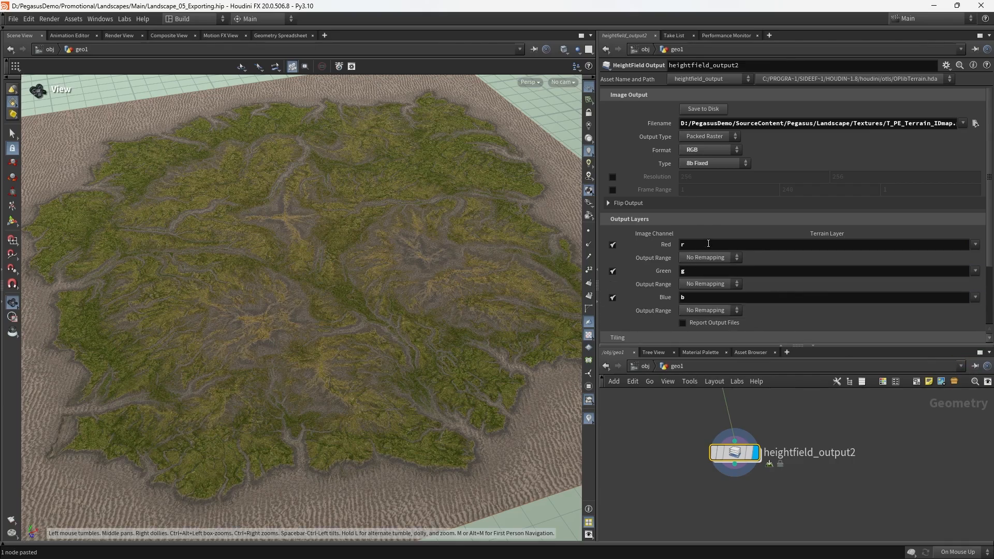
{"action": "scroll", "coordinate": [761, 317], "scroll_direction": "down", "scroll_amount": 6}
{"action": "scroll", "coordinate": [767, 305], "scroll_direction": "up", "scroll_amount": 6}
{"action": "left_click_drag", "start_coordinate": [440, 273], "coordinate": [471, 265]}
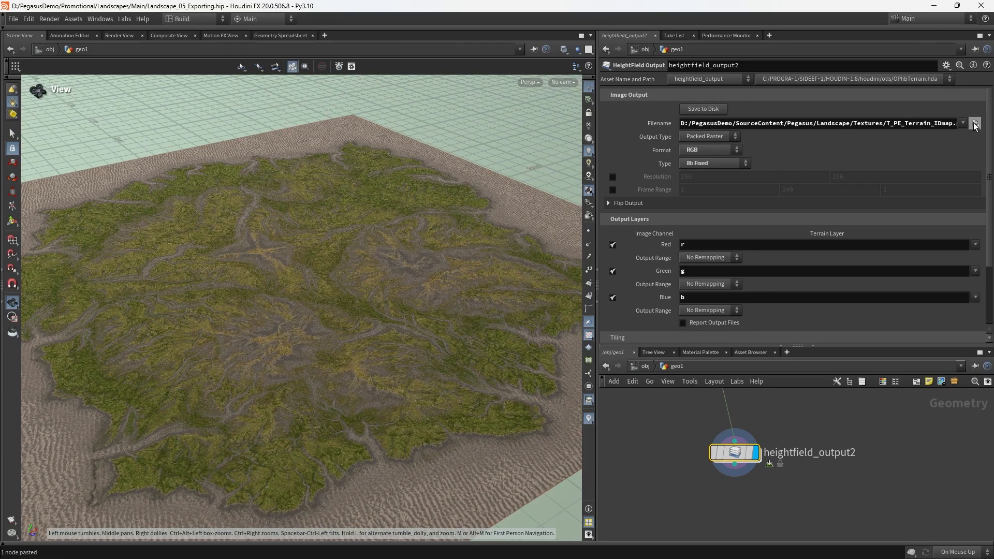
- Set the output filename to T_PE_Terrain_Colour.png in the Landscape Textures folder and save the colour map to disk
{"action": "mouse_move", "coordinate": [902, 123]}
{"action": "left_mouse_down"}
{"action": "mouse_move", "coordinate": [975, 126]}
{"action": "mouse_move", "coordinate": [893, 121]}
{"action": "left_mouse_up"}
{"action": "left_click", "coordinate": [975, 124]}
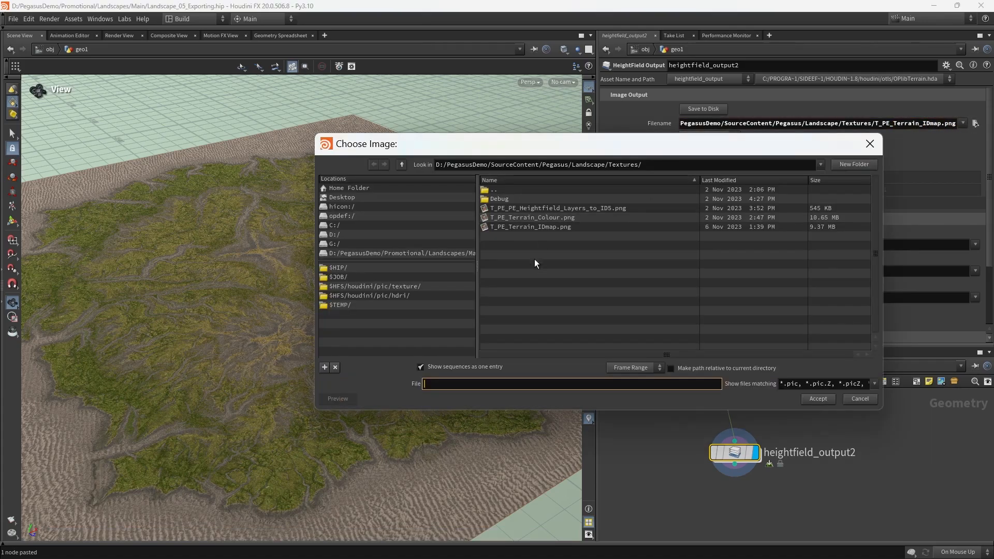
{"action": "left_click", "coordinate": [531, 216]}
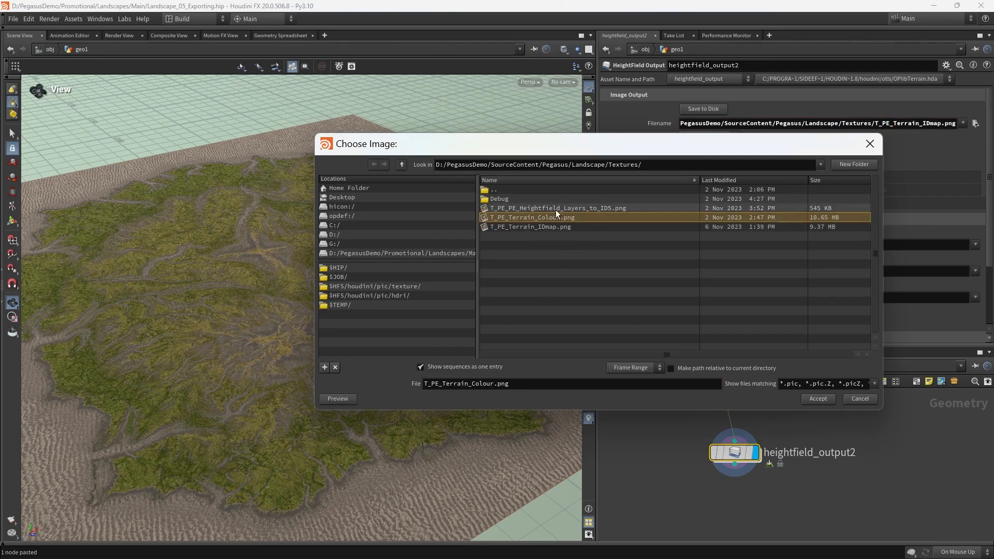
{"action": "left_click", "coordinate": [435, 383]}
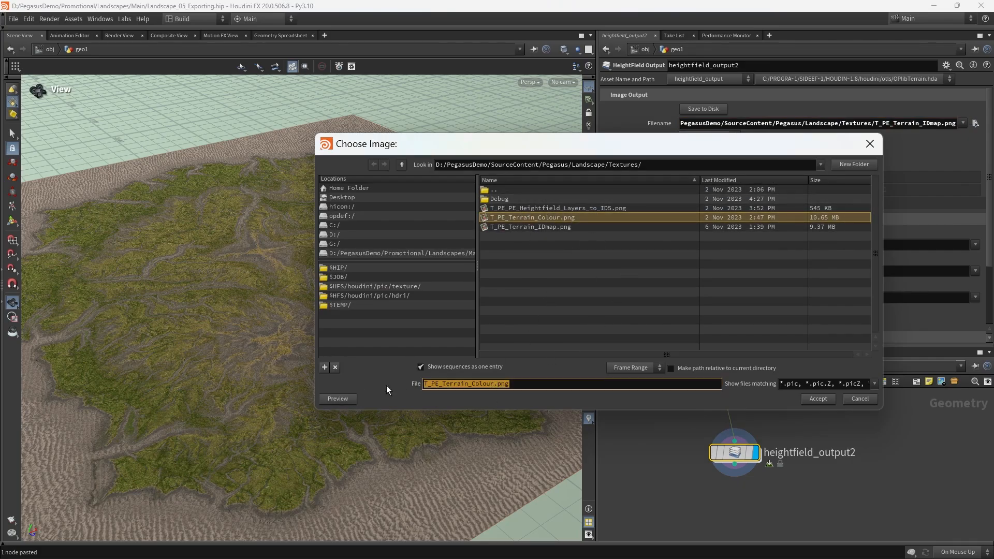
{"action": "left_click", "coordinate": [438, 384]}
{"action": "left_click_drag", "start_coordinate": [427, 383], "coordinate": [496, 384]}
{"action": "left_click", "coordinate": [530, 383]}
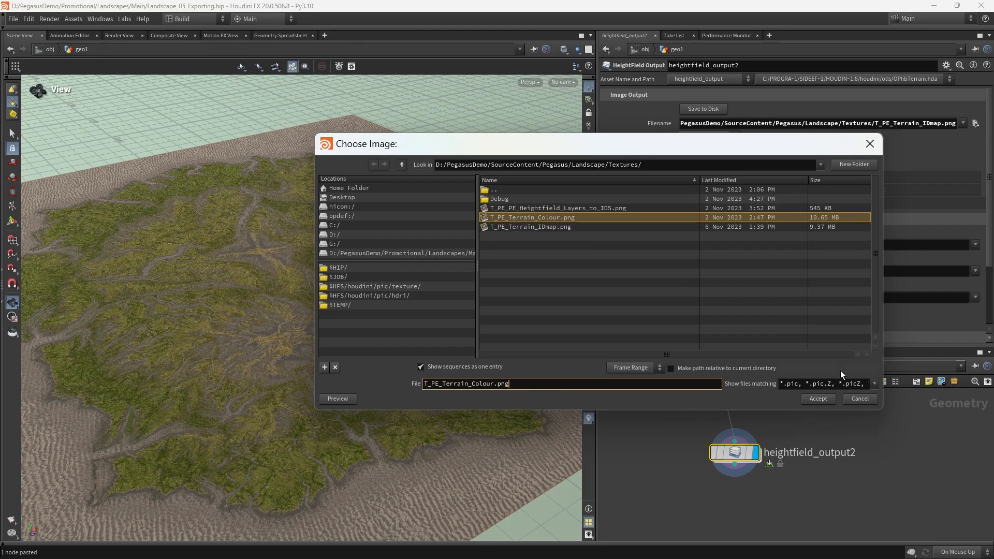
{"action": "left_click", "coordinate": [829, 399]}
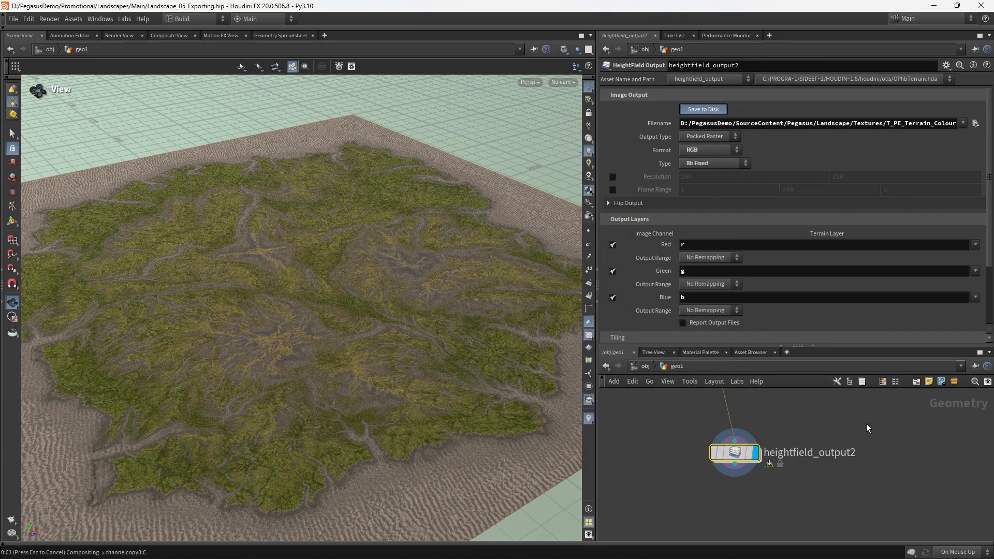
- Set the Red channel's terrain layer of heightfield_output1 to id and save the ID map to disk
{"action": "scroll", "coordinate": [909, 430], "scroll_direction": "down", "scroll_amount": 3}
{"action": "middle_click_drag", "start_coordinate": [909, 429], "coordinate": [622, 441]}
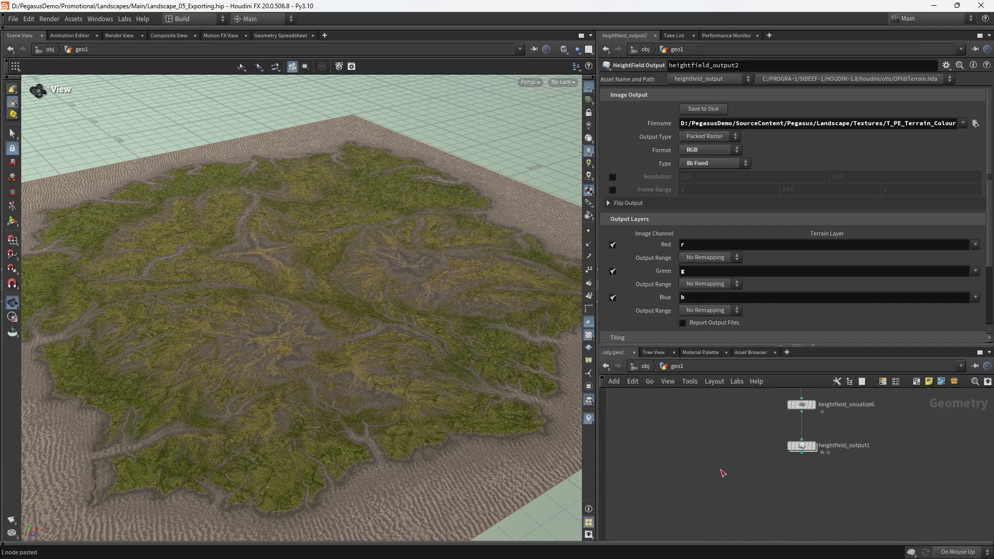
{"action": "scroll", "coordinate": [810, 471], "scroll_direction": "up", "scroll_amount": 2}
{"action": "left_click_drag", "start_coordinate": [890, 469], "coordinate": [776, 427]}
{"action": "middle_click_drag", "start_coordinate": [732, 427], "coordinate": [644, 470]}
{"action": "left_click", "coordinate": [975, 245]}
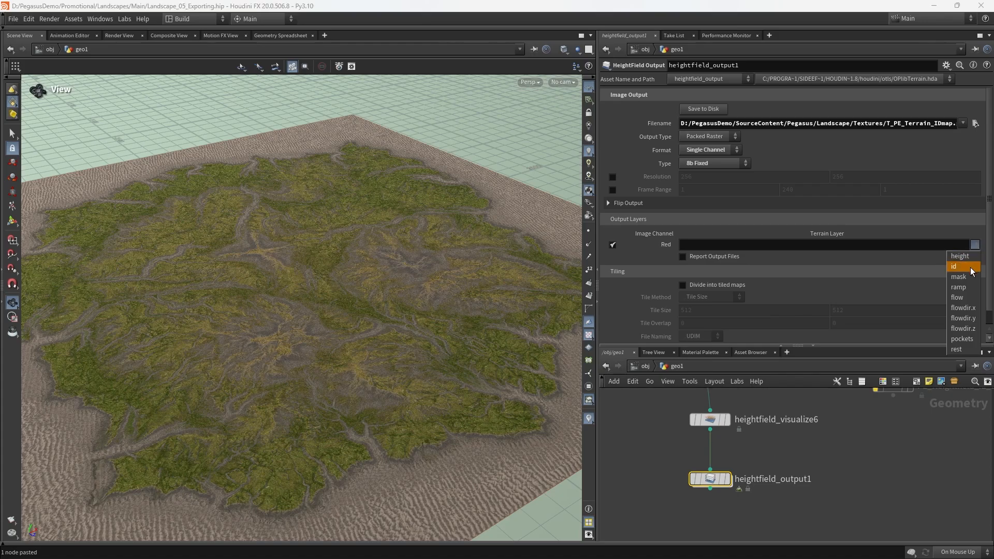
{"action": "left_click", "coordinate": [954, 266]}
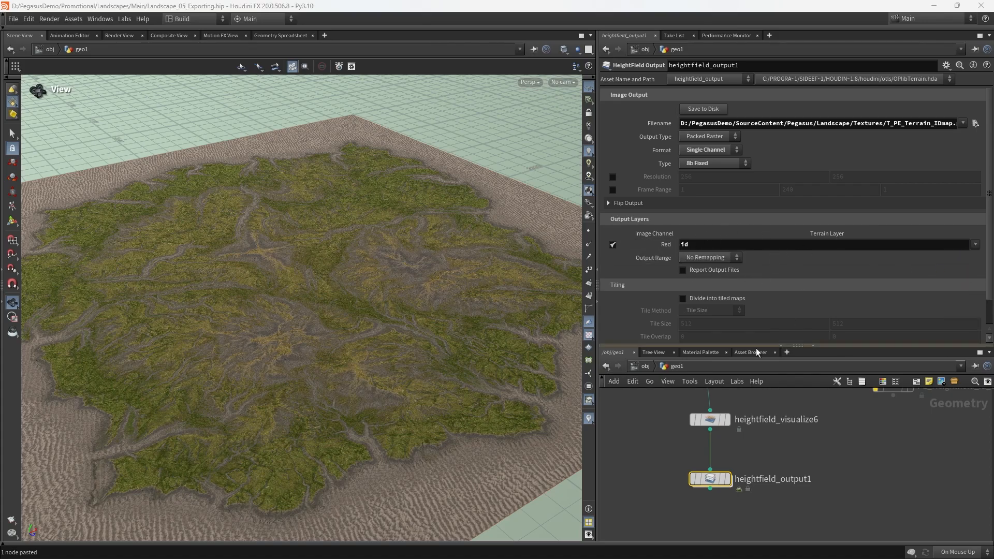
{"action": "left_click", "coordinate": [711, 111]}
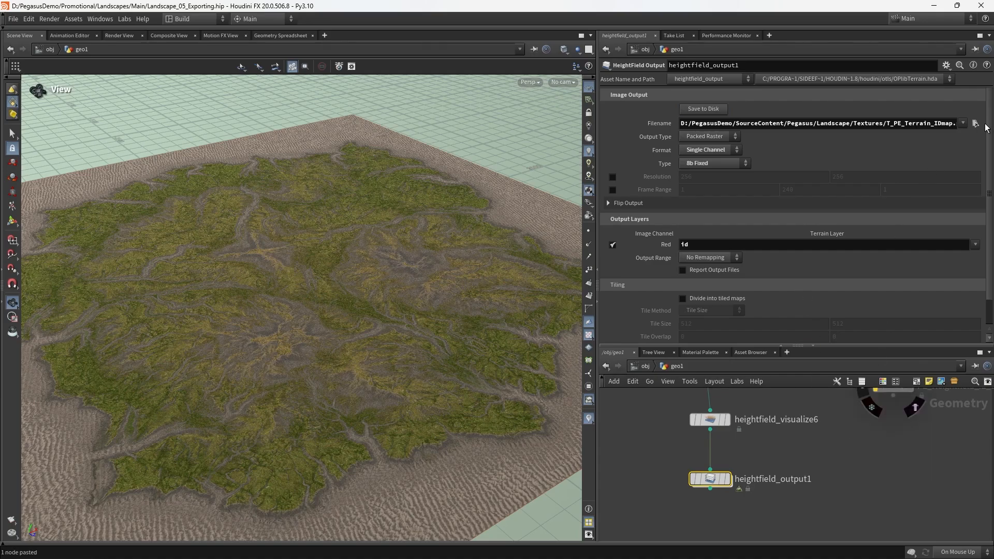
- Copy the Textures folder path from the image file chooser and open that folder in File Explorer
{"action": "left_click", "coordinate": [976, 123]}
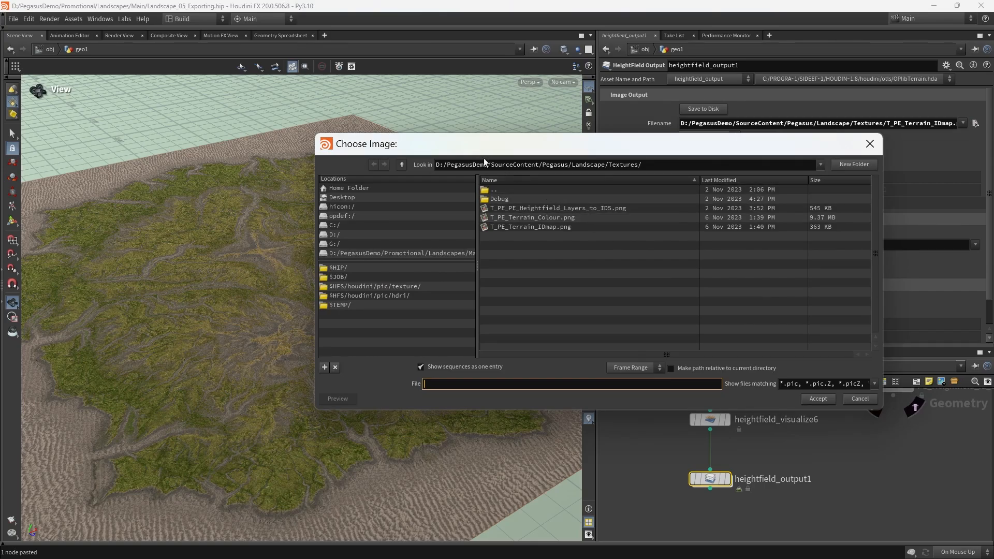
{"action": "left_click", "coordinate": [439, 165]}
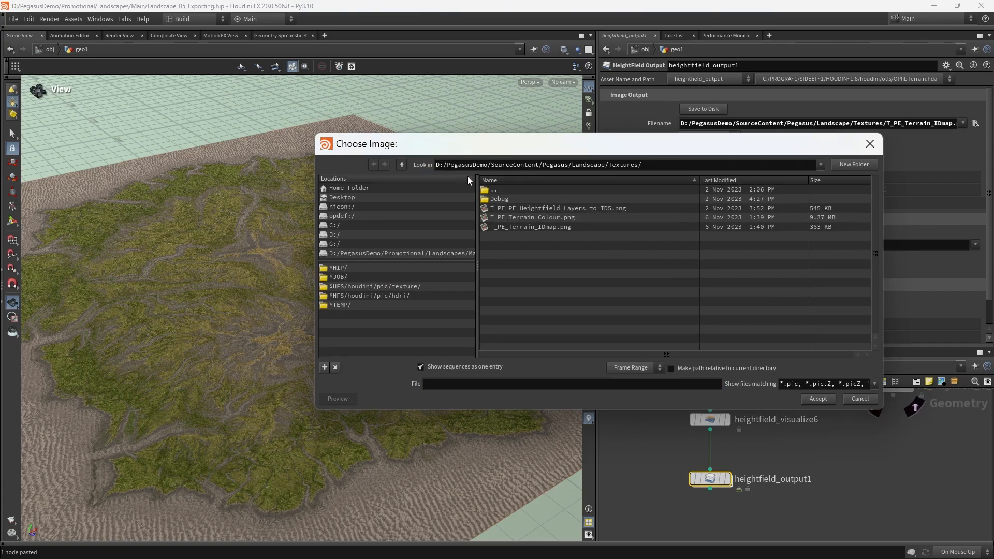
{"action": "triple_click", "coordinate": [632, 166]}
{"action": "key", "text": "ctrl+c"}
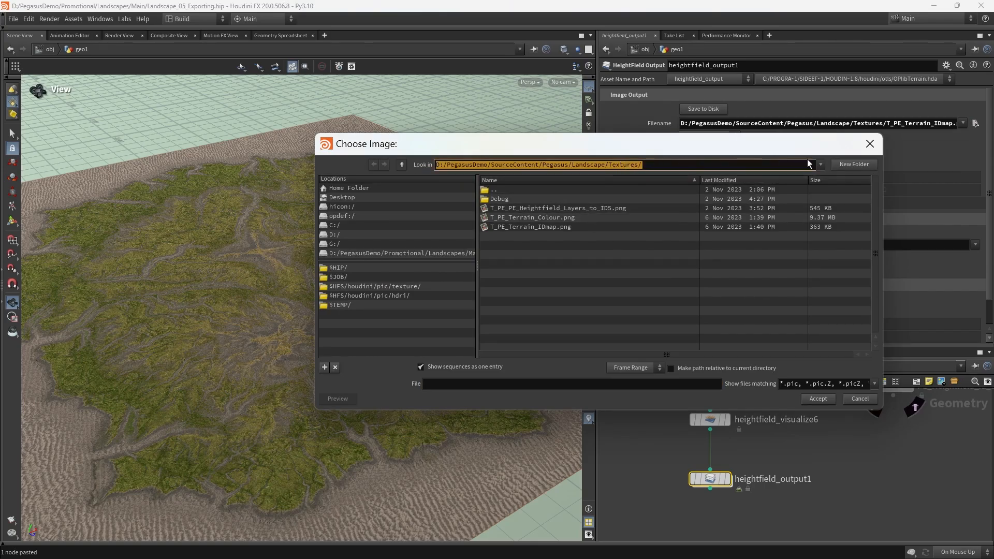
{"action": "left_click", "coordinate": [870, 145]}
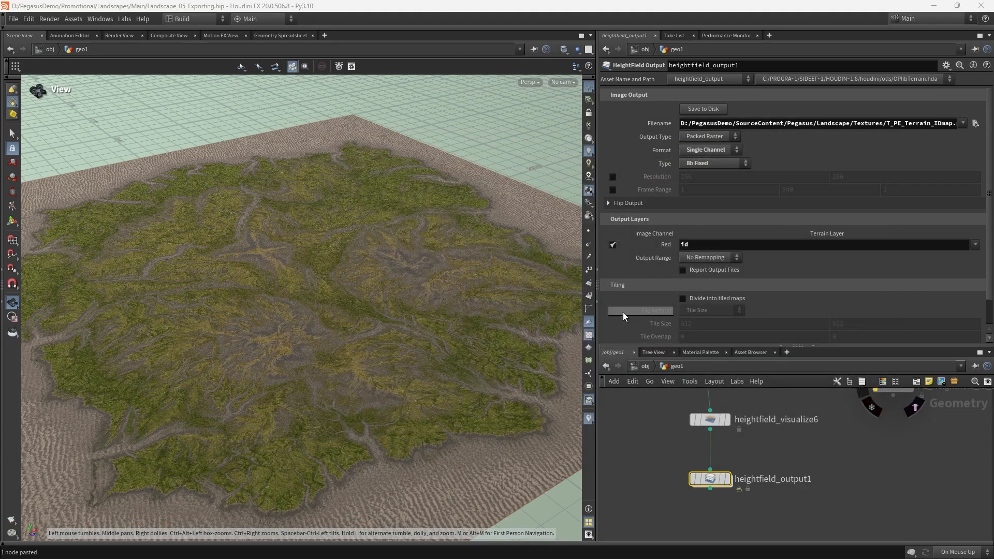
{"action": "key", "text": "alt+Tab"}
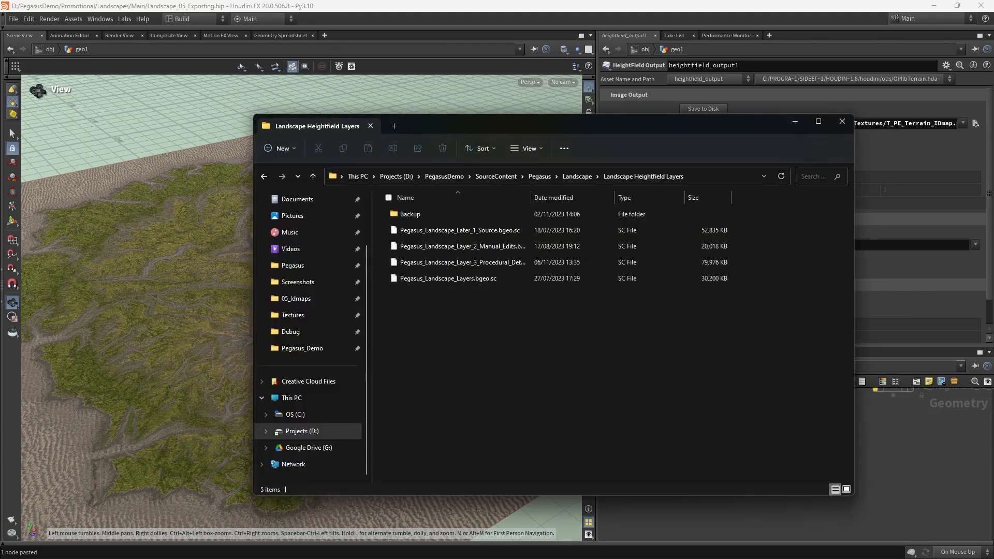
{"action": "left_click", "coordinate": [715, 175]}
{"action": "key", "text": "ctrl+v"}
{"action": "key", "text": "Return"}
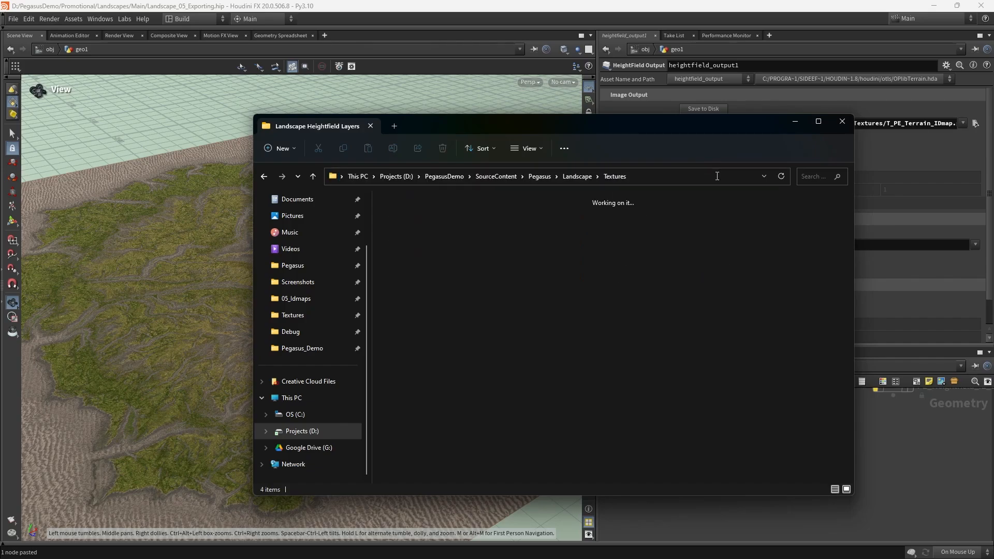
- Enlarge the file thumbnails and delete T_PE_PE_Heightfield_Layers_to_ID5 from the Textures folder
{"action": "scroll", "coordinate": [593, 307], "scroll_direction": "up", "scroll_amount": 2, "text": "ctrl"}
{"action": "left_click_drag", "start_coordinate": [610, 380], "coordinate": [547, 267]}
{"action": "left_click_drag", "start_coordinate": [539, 363], "coordinate": [575, 346]}
{"action": "left_click_drag", "start_coordinate": [578, 358], "coordinate": [584, 328]}
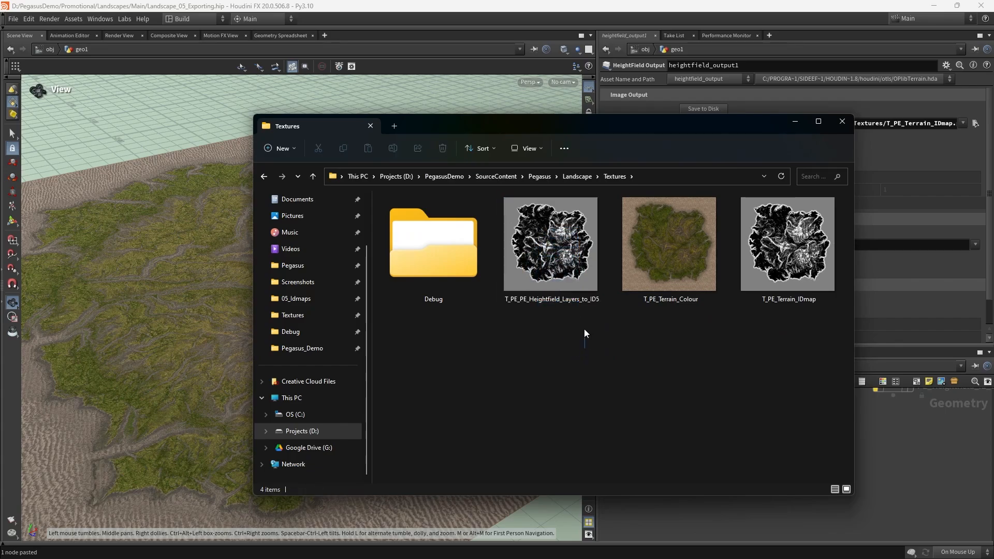
{"action": "left_click", "coordinate": [547, 241]}
{"action": "key", "text": "Delete"}
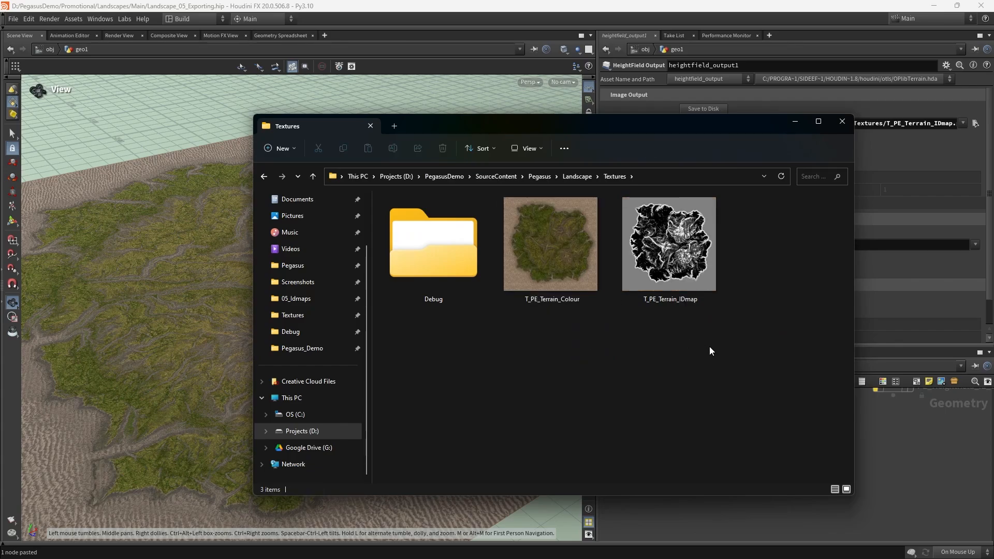
- Delete the exported T_PE_Terrain_Colour and T_PE_Terrain_IDmap images from the Textures folder
{"action": "scroll", "coordinate": [708, 349], "scroll_direction": "up", "scroll_amount": 1, "text": "ctrl"}
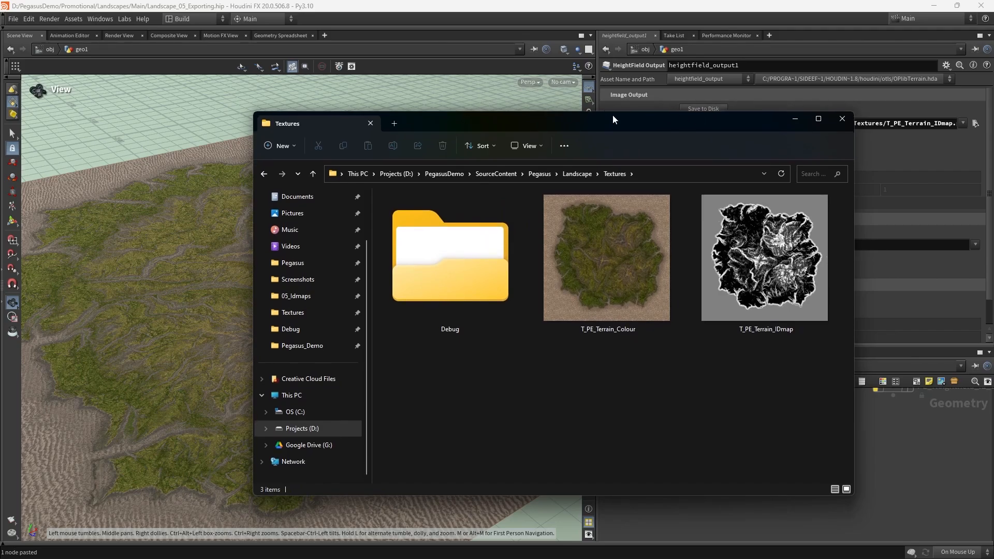
{"action": "left_click_drag", "start_coordinate": [613, 119], "coordinate": [545, 107]}
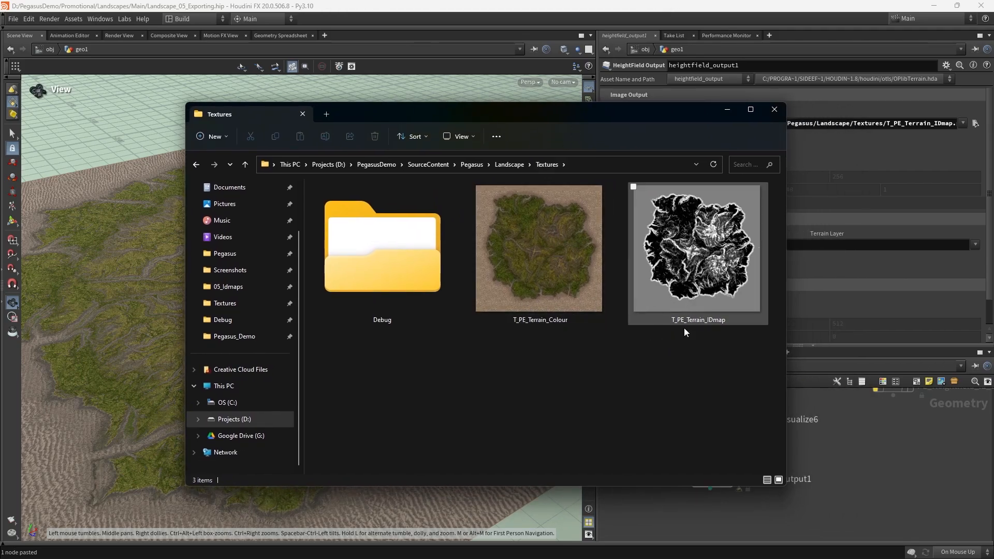
{"action": "left_click_drag", "start_coordinate": [682, 381], "coordinate": [593, 311]}
{"action": "left_click", "coordinate": [622, 347]}
{"action": "left_click", "coordinate": [869, 439]}
{"action": "key", "text": "alt+Tab"}
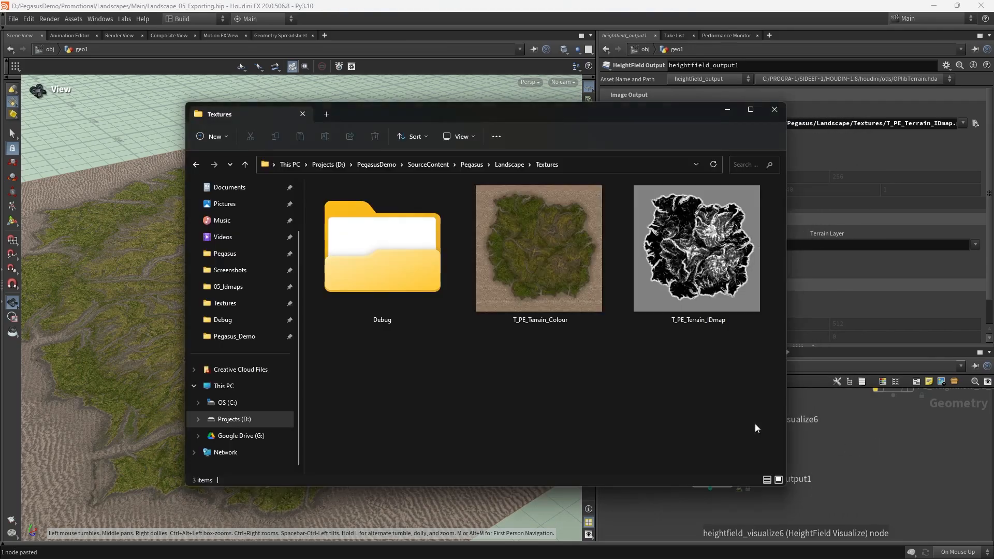
{"action": "left_click_drag", "start_coordinate": [754, 428], "coordinate": [569, 272]}
{"action": "key", "text": "Delete"}
- Switch to Houdini, save the ID map from heightfield_output1 to disk again and check the Textures folder
{"action": "left_click", "coordinate": [892, 498]}
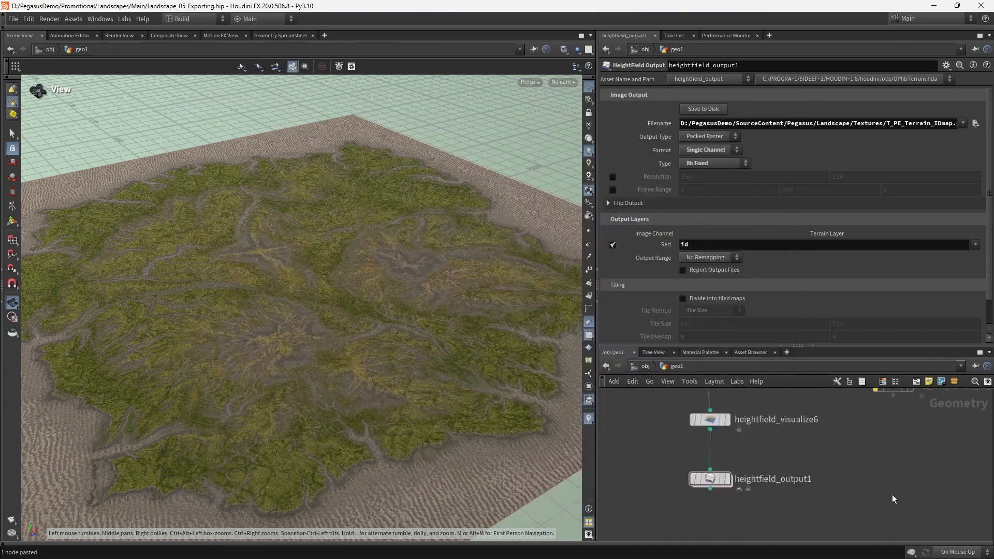
{"action": "left_click_drag", "start_coordinate": [873, 504], "coordinate": [725, 459]}
{"action": "scroll", "coordinate": [840, 489], "scroll_direction": "down", "scroll_amount": 3}
{"action": "left_click_drag", "start_coordinate": [844, 463], "coordinate": [741, 493]}
{"action": "left_click", "coordinate": [708, 108]}
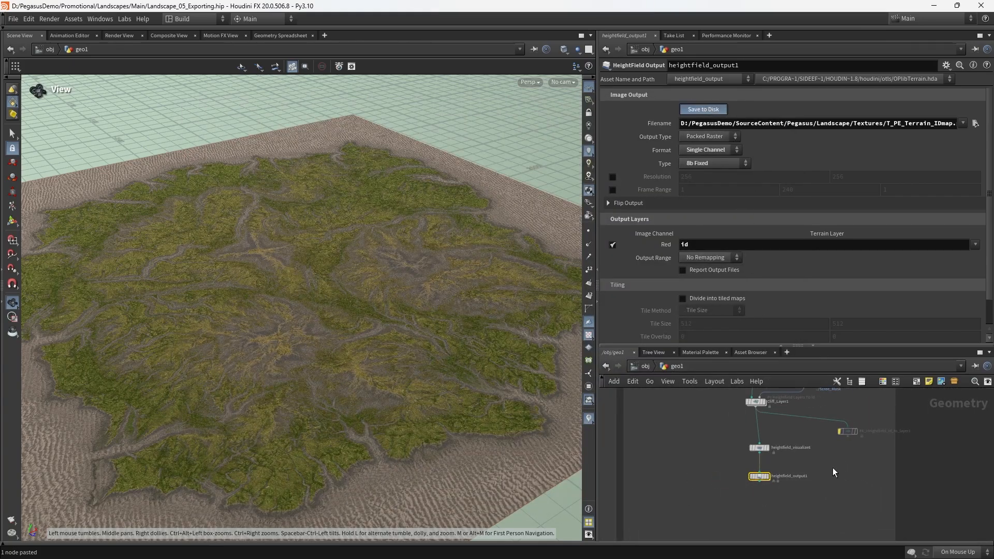
{"action": "key", "text": "alt+Tab"}
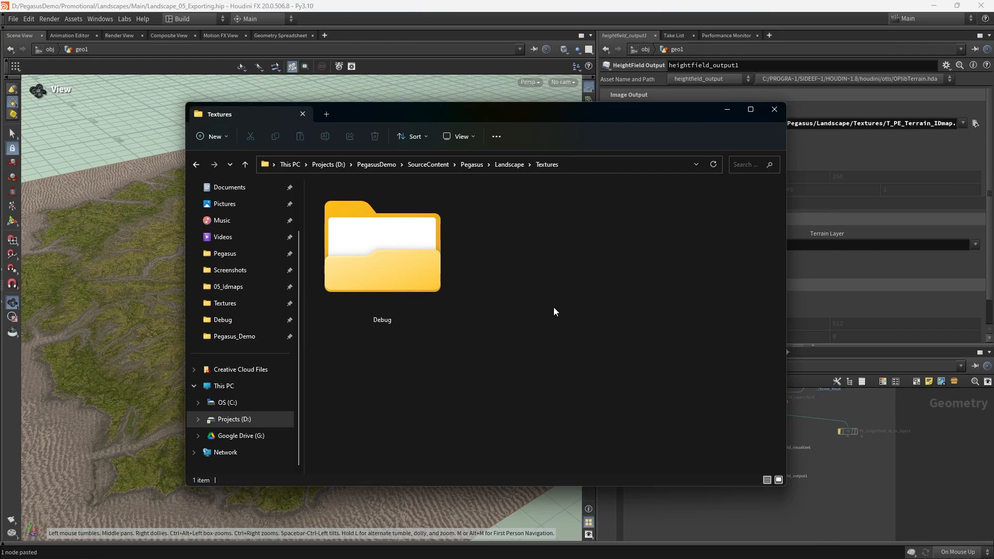
{"action": "left_click", "coordinate": [828, 456]}
- Save the colour map from heightfield_output2 to disk again and bring up the Textures folder in File Explorer
{"action": "scroll", "coordinate": [828, 456], "scroll_direction": "down", "scroll_amount": 3}
{"action": "middle_click_drag", "start_coordinate": [927, 457], "coordinate": [832, 457]}
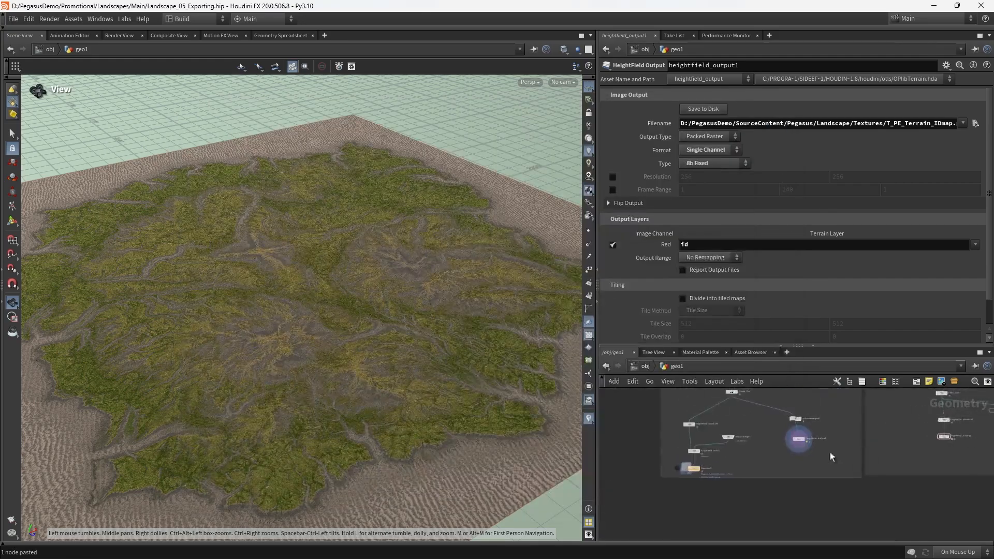
{"action": "scroll", "coordinate": [787, 447], "scroll_direction": "up", "scroll_amount": 5}
{"action": "left_click_drag", "start_coordinate": [855, 455], "coordinate": [800, 401]}
{"action": "left_click", "coordinate": [703, 109]}
{"action": "key", "text": "alt+Tab"}
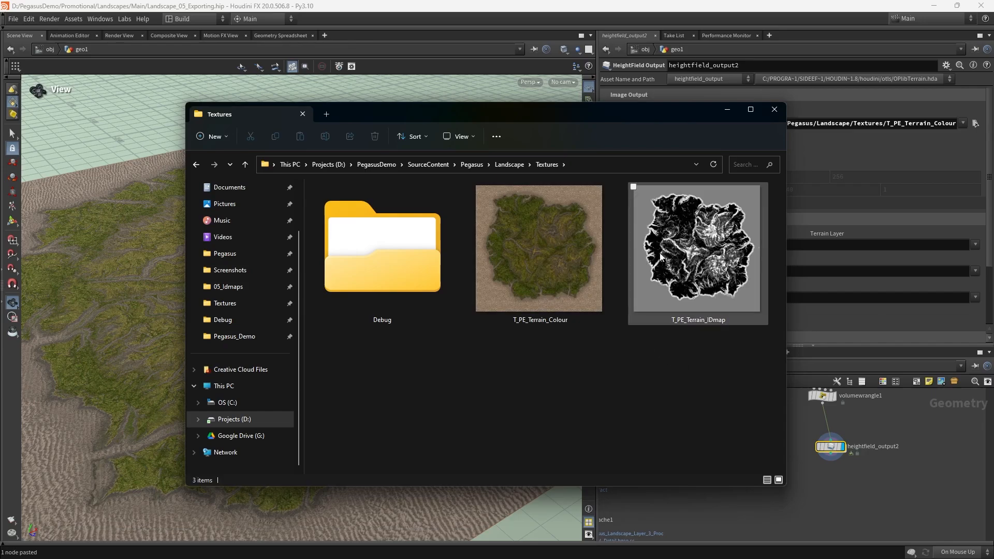
- View the flattened terrain from above and open T_PE_Terrain_Colour.png beside it for comparison
{"action": "left_click_drag", "start_coordinate": [649, 111], "coordinate": [796, 88]}
{"action": "left_click_drag", "start_coordinate": [262, 284], "coordinate": [306, 316]}
{"action": "right_click_drag", "start_coordinate": [306, 315], "coordinate": [338, 305]}
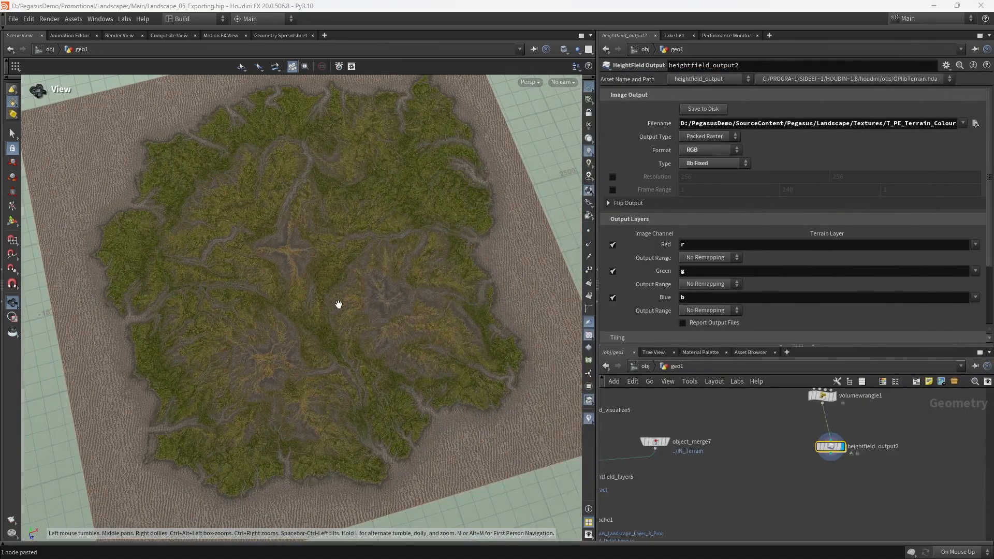
{"action": "key", "text": "alt+Tab"}
{"action": "left_click_drag", "start_coordinate": [725, 90], "coordinate": [784, 82]}
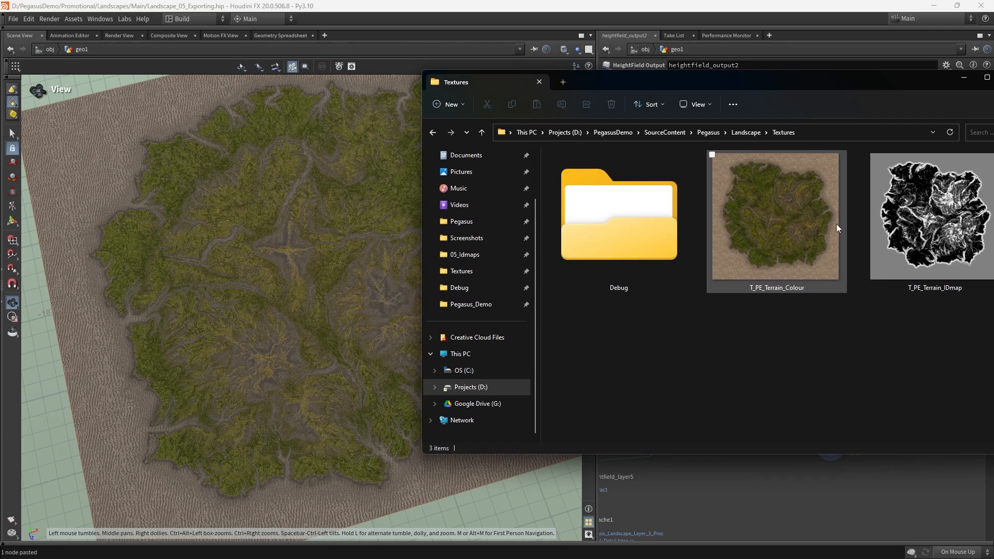
{"action": "double_click", "coordinate": [794, 231]}
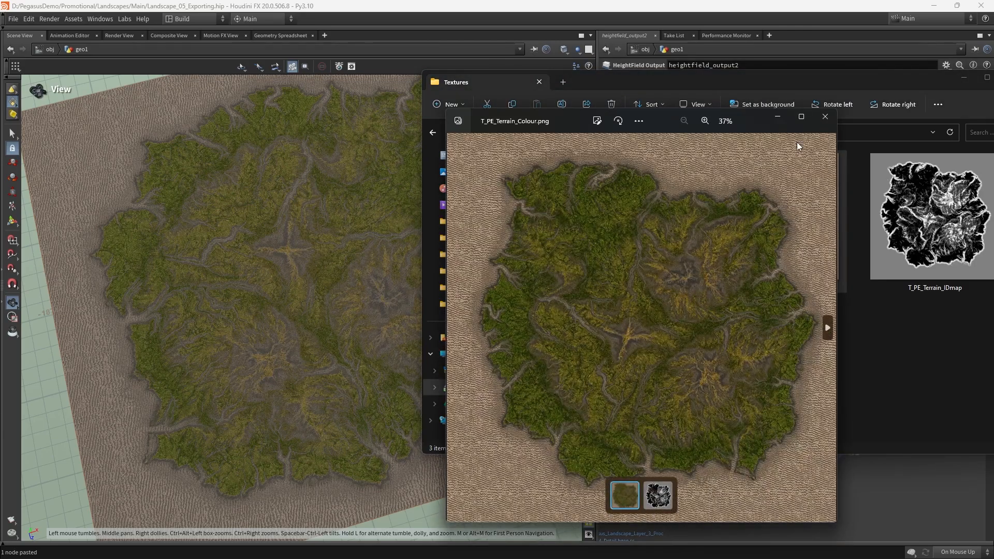
{"action": "left_click_drag", "start_coordinate": [751, 117], "coordinate": [649, 80]}
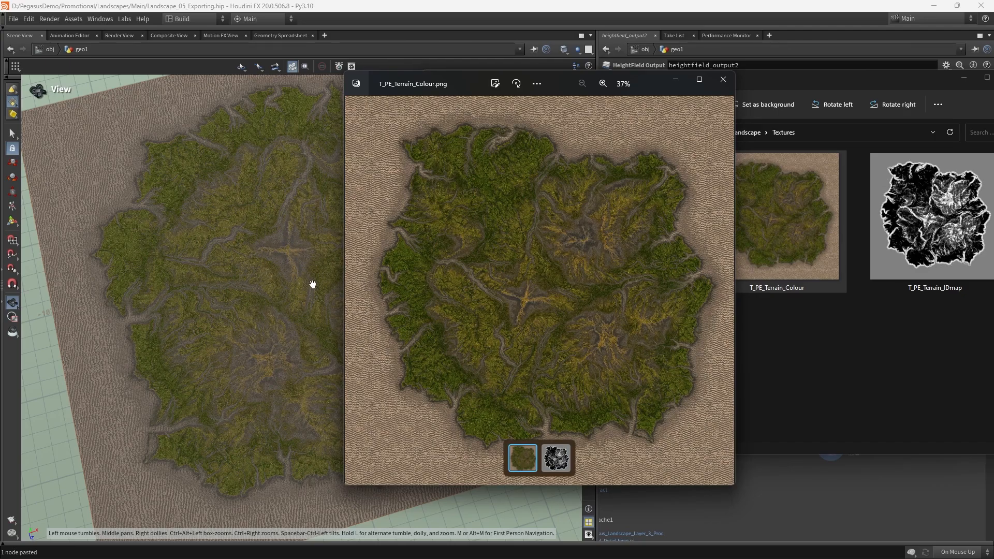
- Examine the flattened terrain in Houdini and the volumewrangle1 and heightfield_output2 branch of the network
{"action": "middle_click_drag", "start_coordinate": [789, 489], "coordinate": [760, 493]}
{"action": "scroll", "coordinate": [838, 453], "scroll_direction": "down", "scroll_amount": 4}
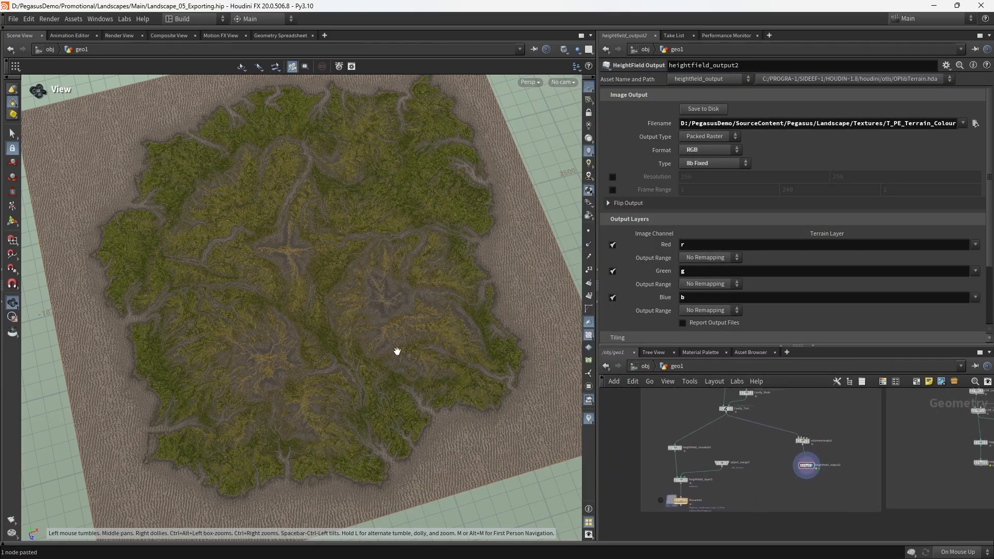
{"action": "left_click_drag", "start_coordinate": [397, 350], "coordinate": [383, 334]}
{"action": "scroll", "coordinate": [840, 456], "scroll_direction": "up", "scroll_amount": 4}
{"action": "middle_click_drag", "start_coordinate": [840, 448], "coordinate": [848, 413]}
{"action": "left_click_drag", "start_coordinate": [364, 356], "coordinate": [429, 356]}
{"action": "middle_click_drag", "start_coordinate": [795, 415], "coordinate": [786, 449]}
{"action": "scroll", "coordinate": [787, 449], "scroll_direction": "up", "scroll_amount": 1}
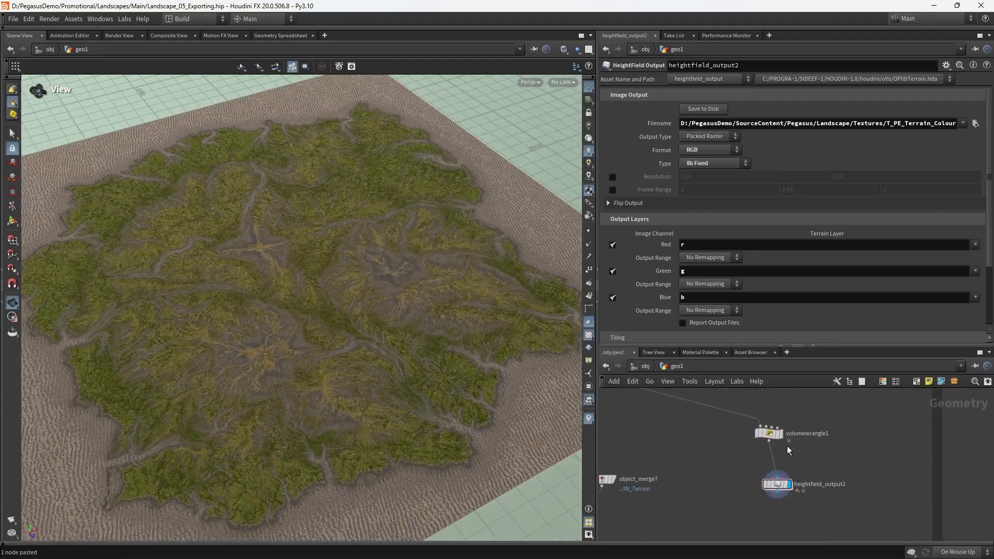
- Inspect the flattened coloured terrain, then display heightfield_visualize5 and look over the untinted terrain in the viewport
{"action": "middle_click_drag", "start_coordinate": [765, 412], "coordinate": [816, 443]}
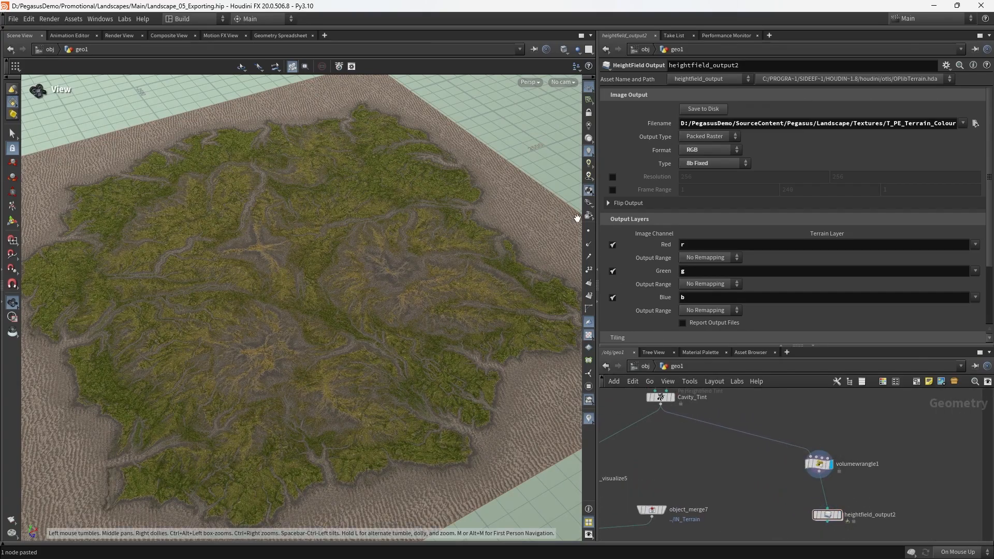
{"action": "left_click_drag", "start_coordinate": [437, 316], "coordinate": [436, 299]}
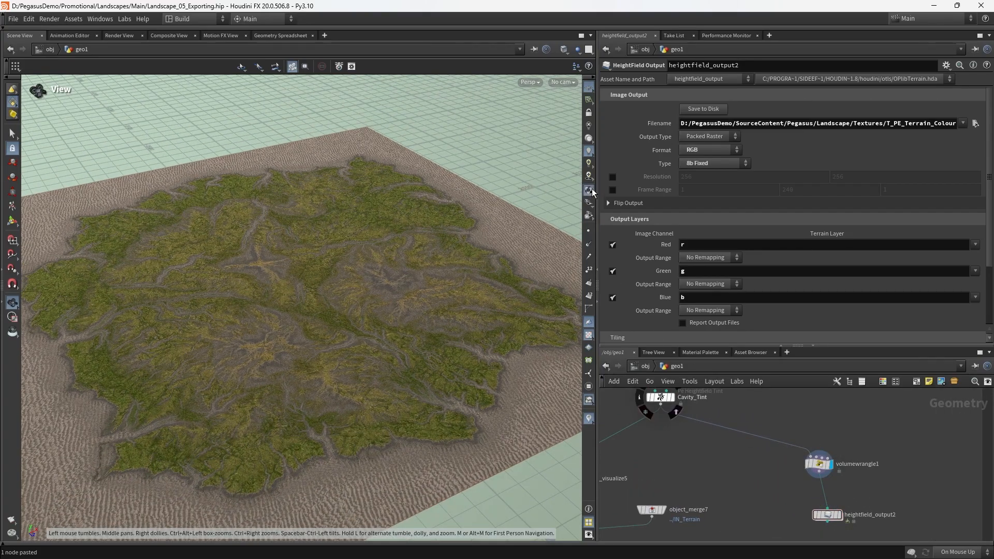
{"action": "middle_click_drag", "start_coordinate": [746, 467], "coordinate": [763, 498]}
{"action": "middle_click_drag", "start_coordinate": [807, 449], "coordinate": [896, 385]}
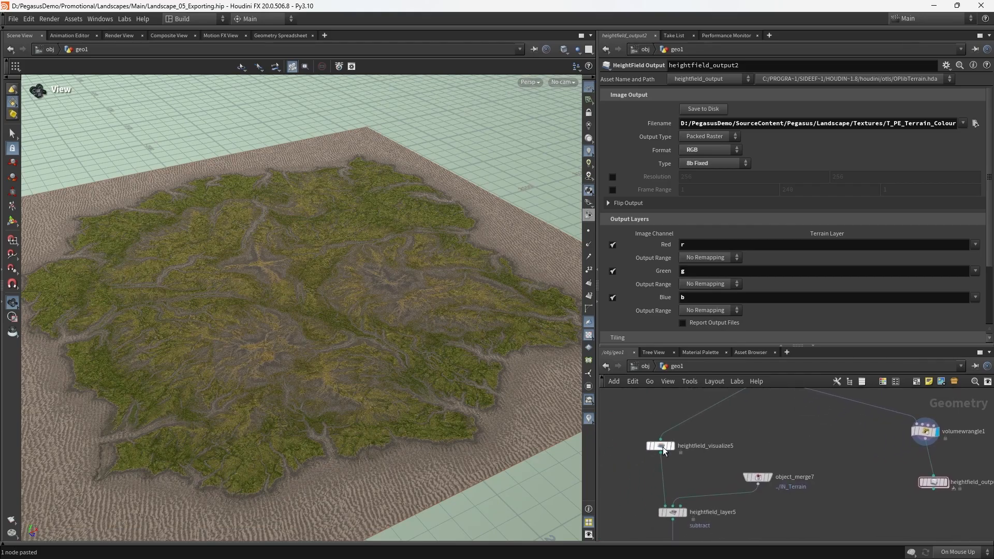
{"action": "left_click", "coordinate": [678, 433]}
{"action": "mouse_move", "coordinate": [445, 310]}
{"action": "left_mouse_down"}
{"action": "mouse_move", "coordinate": [437, 331]}
{"action": "mouse_move", "coordinate": [448, 357]}
{"action": "mouse_move", "coordinate": [451, 295]}
{"action": "left_mouse_up"}
- Add a Labs Quick Material node below heightfield_visualize5, connected to its output, and display its result
{"action": "middle_click_drag", "start_coordinate": [627, 471], "coordinate": [667, 450]}
{"action": "key", "text": "Tab"}
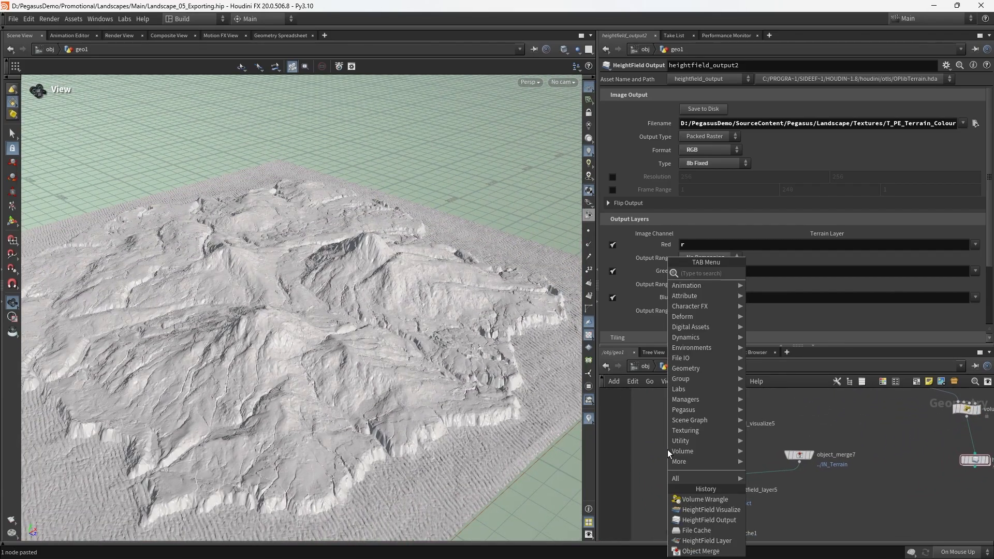
{"action": "type", "text": "quick"}
{"action": "key", "text": "Return"}
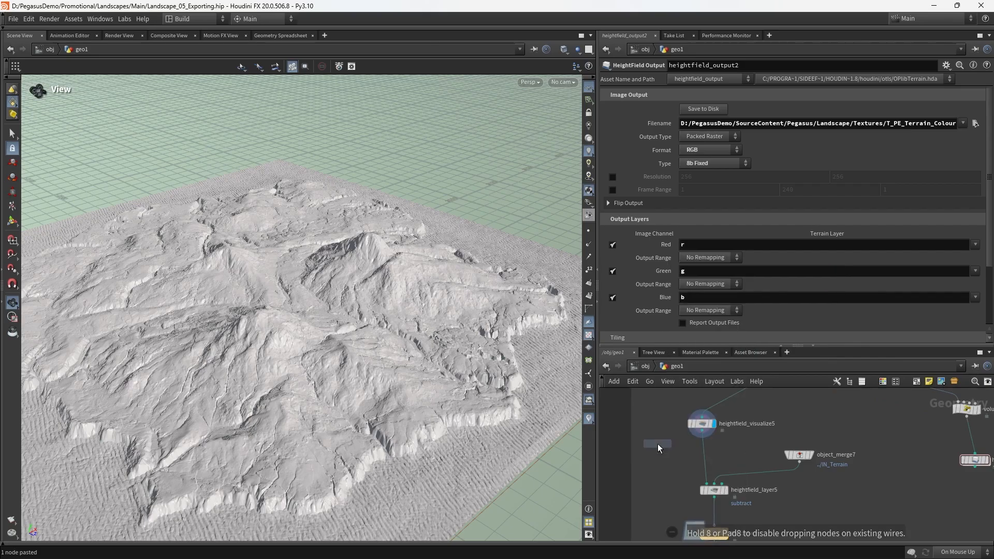
{"action": "left_click", "coordinate": [657, 443]}
{"action": "left_click", "coordinate": [674, 432]}
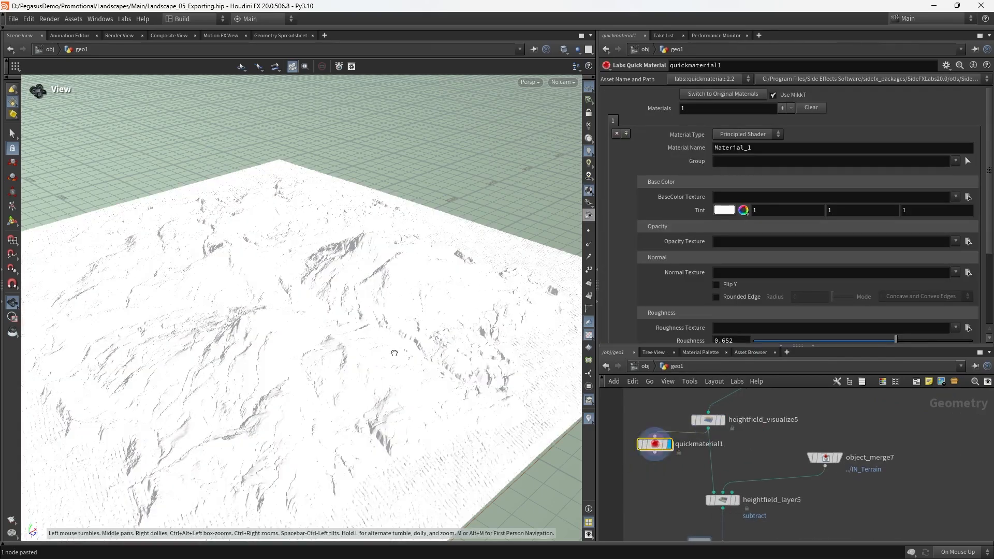
- Turn off the viewport lighting, view the terrain from above and display heightfield_visualize5 again
{"action": "left_click_drag", "start_coordinate": [392, 348], "coordinate": [450, 378]}
{"action": "left_click", "coordinate": [588, 126]}
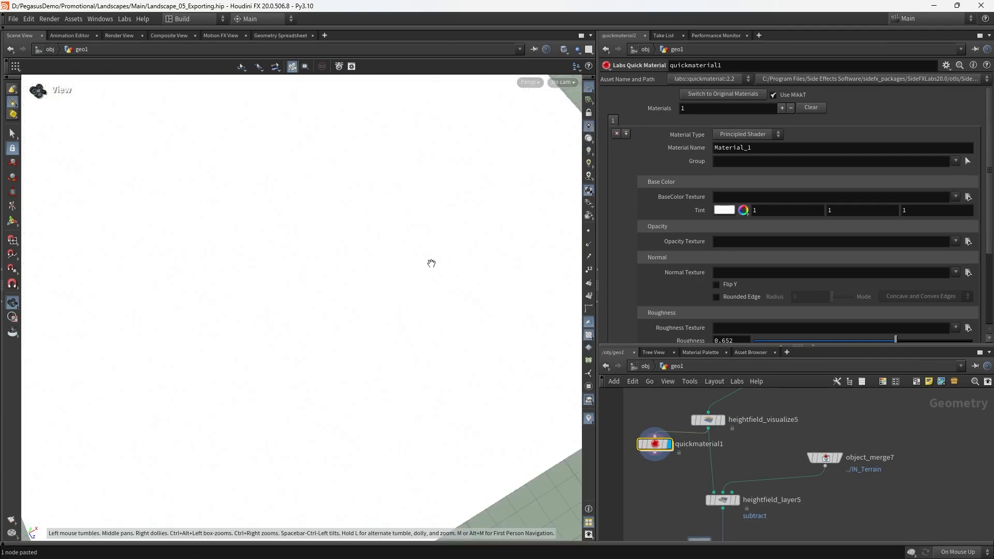
{"action": "left_click_drag", "start_coordinate": [431, 264], "coordinate": [443, 212]}
{"action": "middle_click_drag", "start_coordinate": [666, 389], "coordinate": [666, 416]}
{"action": "left_click", "coordinate": [723, 446]}
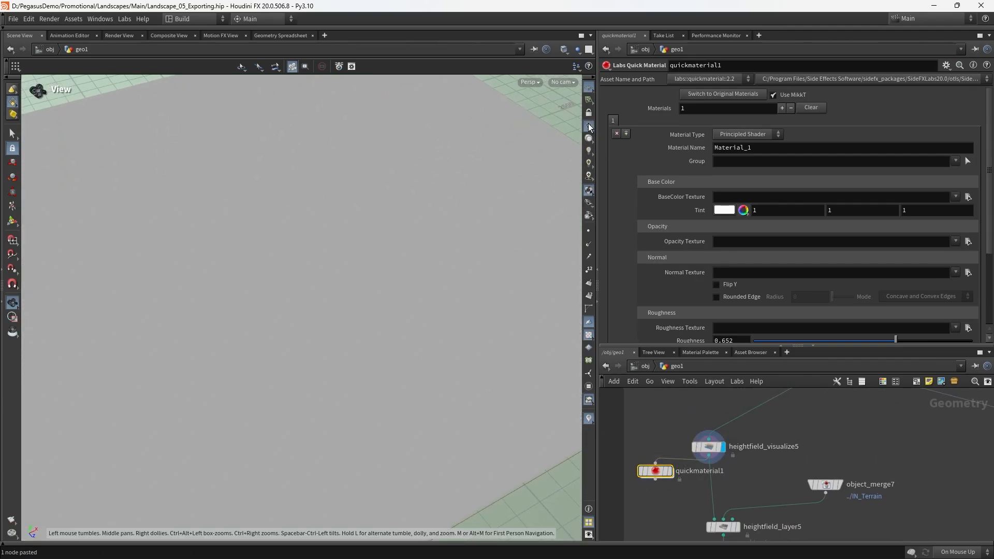
- Relocate the quickmaterial1 node into the wire between volumewrangle1 and heightfield_output2 and display its result
{"action": "key", "text": "ctrl+x"}
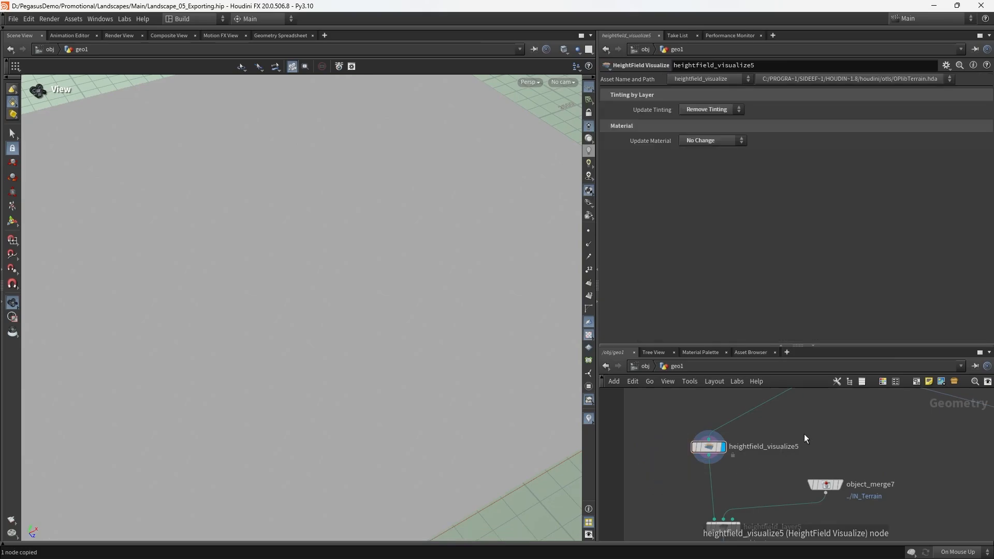
{"action": "scroll", "coordinate": [766, 464], "scroll_direction": "down", "scroll_amount": 3}
{"action": "scroll", "coordinate": [761, 464], "scroll_direction": "up", "scroll_amount": 3}
{"action": "key", "text": "ctrl+v"}
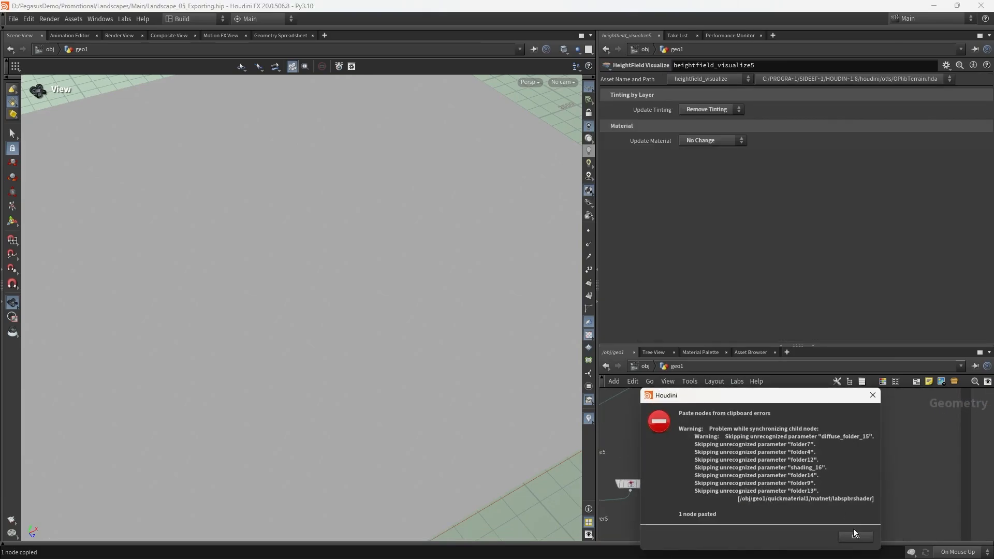
{"action": "left_click", "coordinate": [854, 538]}
{"action": "scroll", "coordinate": [799, 488], "scroll_direction": "up", "scroll_amount": 2}
{"action": "left_click_drag", "start_coordinate": [749, 458], "coordinate": [808, 456]}
{"action": "left_click", "coordinate": [822, 460]}
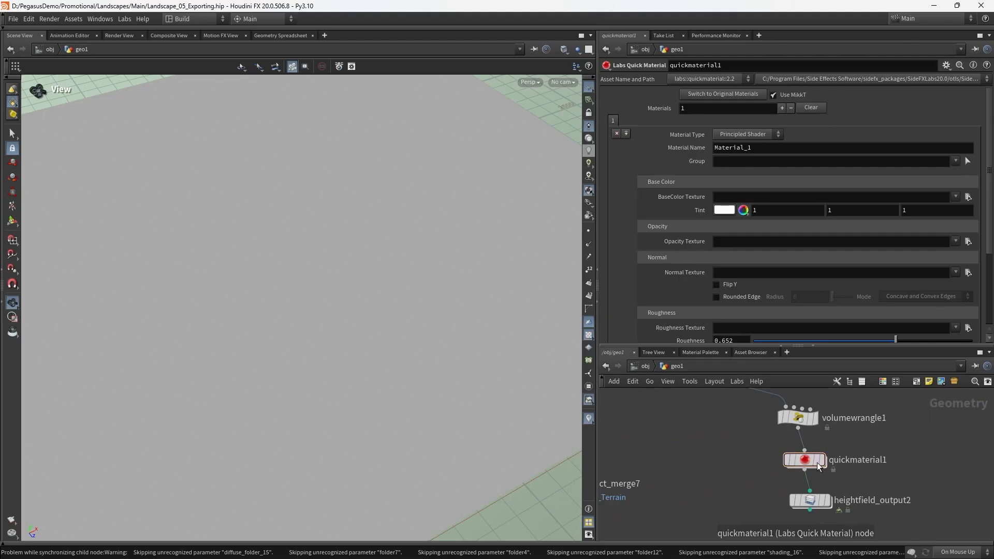
- Compare the unlit terrain displayed at volumewrangle1 and at quickmaterial1, and move heightfield_output2 further below quickmaterial1
{"action": "mouse_move", "coordinate": [549, 295]}
{"action": "left_mouse_down"}
{"action": "mouse_move", "coordinate": [459, 277]}
{"action": "mouse_move", "coordinate": [468, 275]}
{"action": "mouse_move", "coordinate": [343, 304]}
{"action": "mouse_move", "coordinate": [334, 391]}
{"action": "mouse_move", "coordinate": [366, 337]}
{"action": "mouse_move", "coordinate": [405, 351]}
{"action": "mouse_move", "coordinate": [412, 301]}
{"action": "mouse_move", "coordinate": [391, 290]}
{"action": "left_mouse_up"}
{"action": "middle_click_drag", "start_coordinate": [884, 467], "coordinate": [874, 487]}
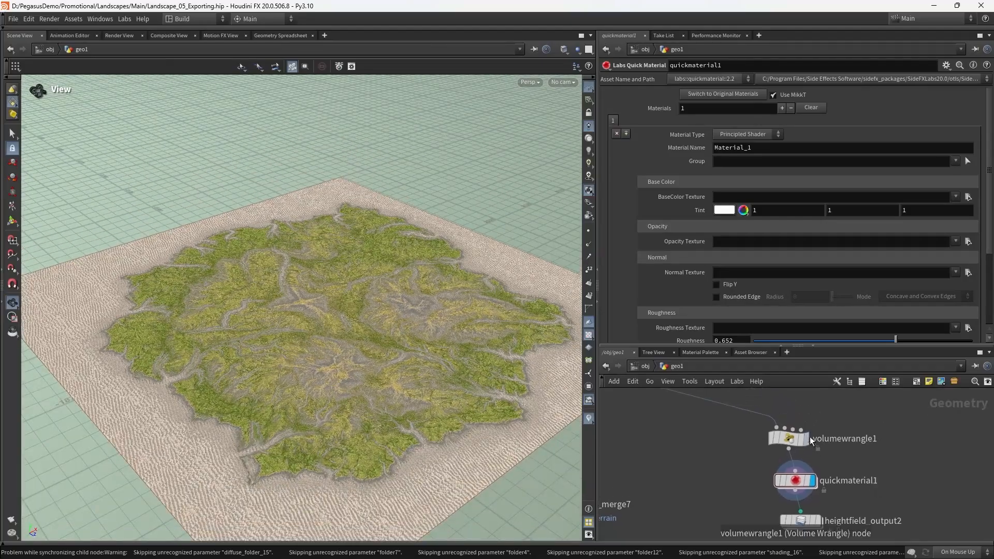
{"action": "left_click", "coordinate": [806, 438]}
{"action": "left_click_drag", "start_coordinate": [397, 296], "coordinate": [387, 374]}
{"action": "left_click", "coordinate": [813, 480]}
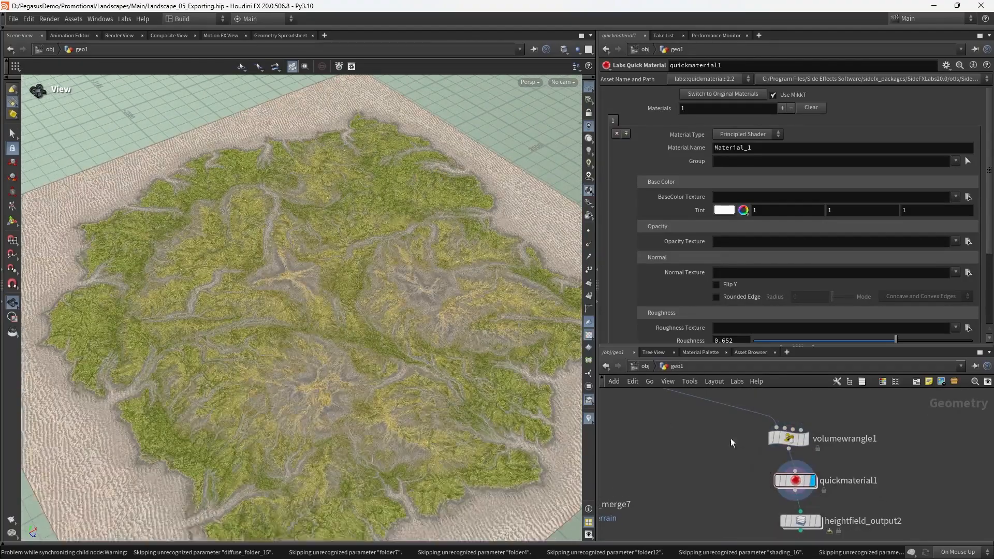
{"action": "left_click_drag", "start_coordinate": [389, 325], "coordinate": [401, 341]}
{"action": "scroll", "coordinate": [903, 462], "scroll_direction": "down", "scroll_amount": 1}
{"action": "middle_click_drag", "start_coordinate": [892, 477], "coordinate": [858, 442]}
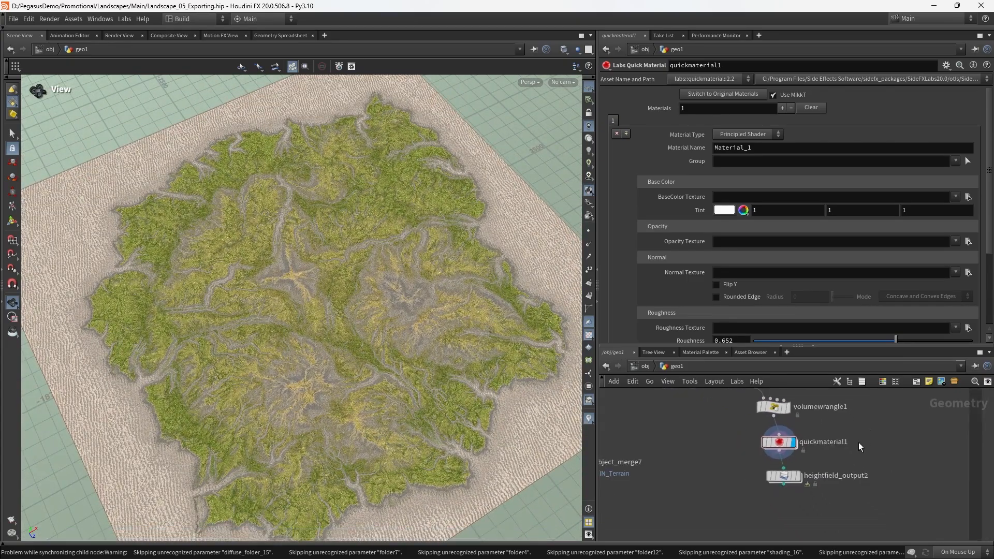
{"action": "left_click_drag", "start_coordinate": [789, 477], "coordinate": [789, 491]}
{"action": "middle_click_drag", "start_coordinate": [858, 468], "coordinate": [857, 449]}
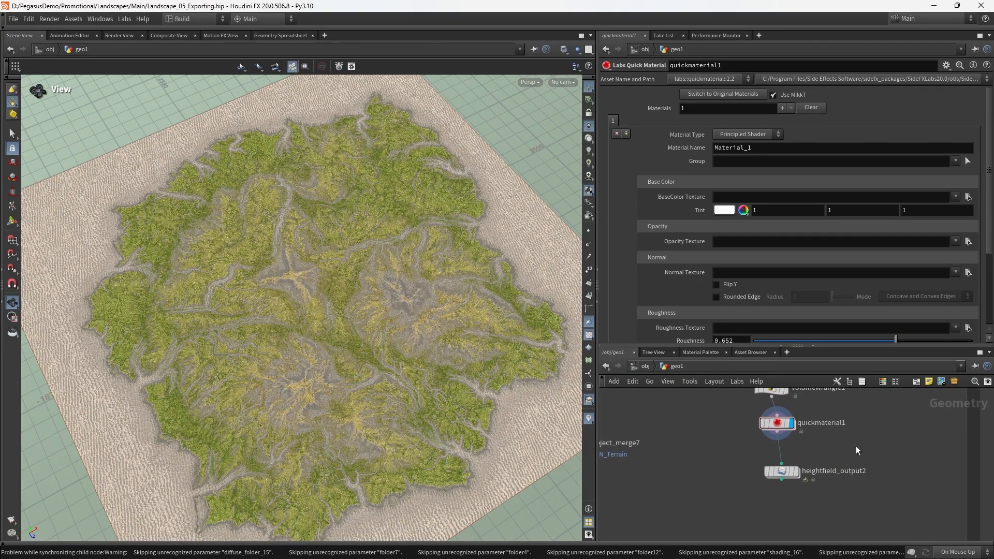
- Bring up T_PE_Terrain_Colour.png beside the viewport, compare its colours and detail with the terrain, and minimize the image
{"action": "key", "text": "alt+Tab"}
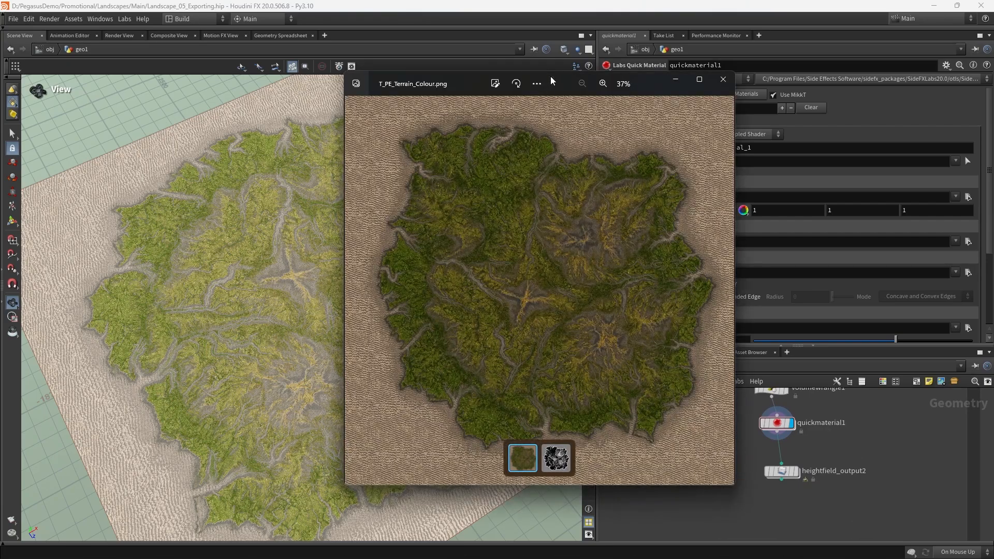
{"action": "left_click_drag", "start_coordinate": [446, 80], "coordinate": [681, 85]}
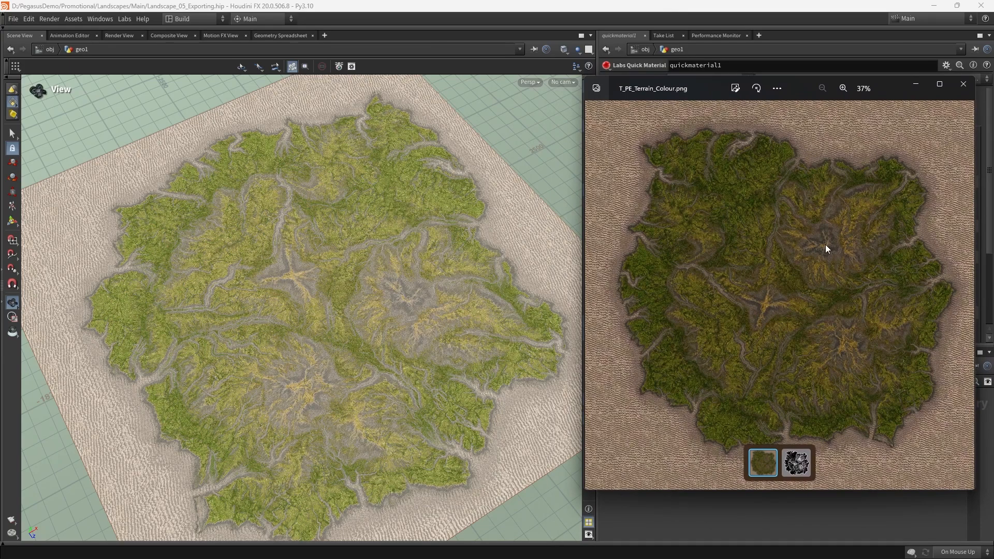
{"action": "scroll", "coordinate": [753, 311], "scroll_direction": "up", "scroll_amount": 6}
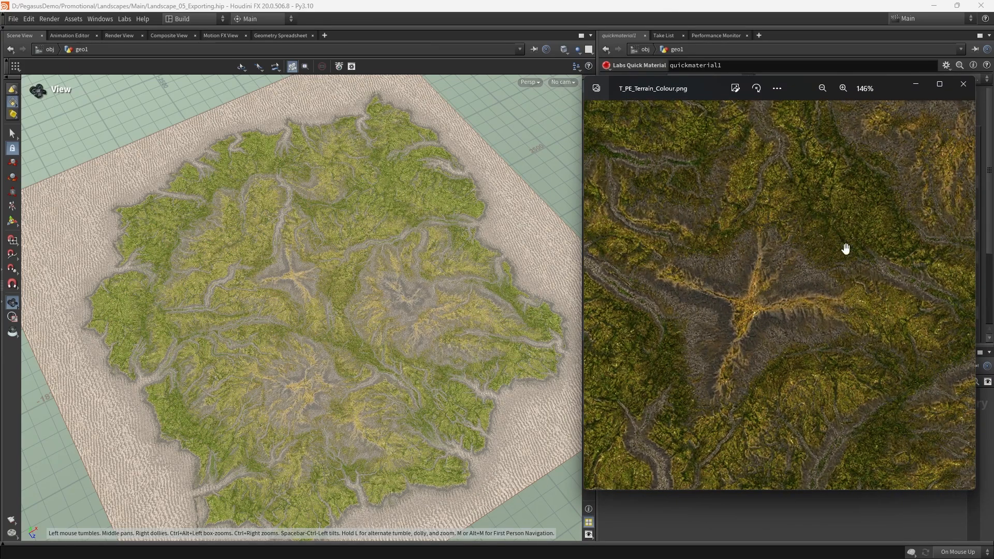
{"action": "scroll", "coordinate": [735, 258], "scroll_direction": "down", "scroll_amount": 6}
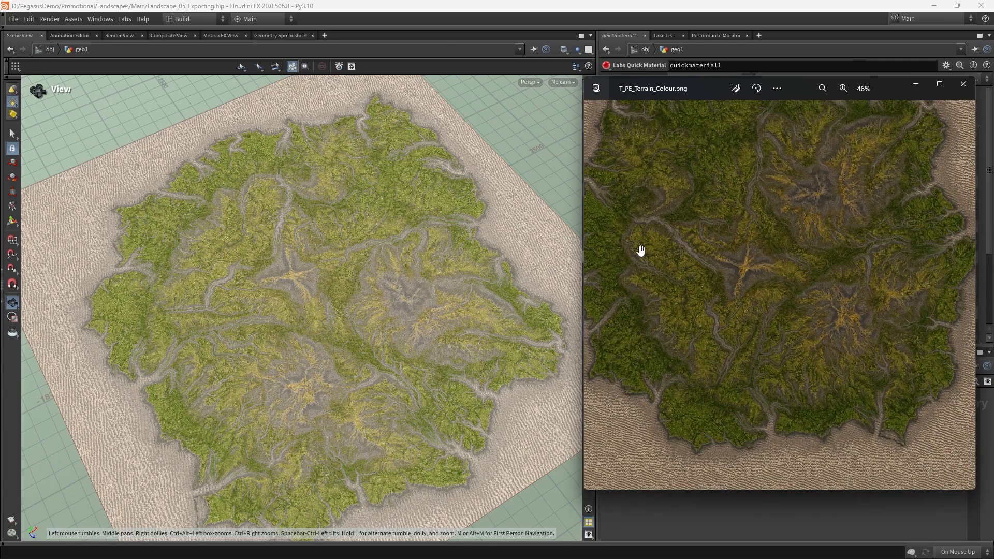
{"action": "left_click_drag", "start_coordinate": [711, 88], "coordinate": [682, 99]}
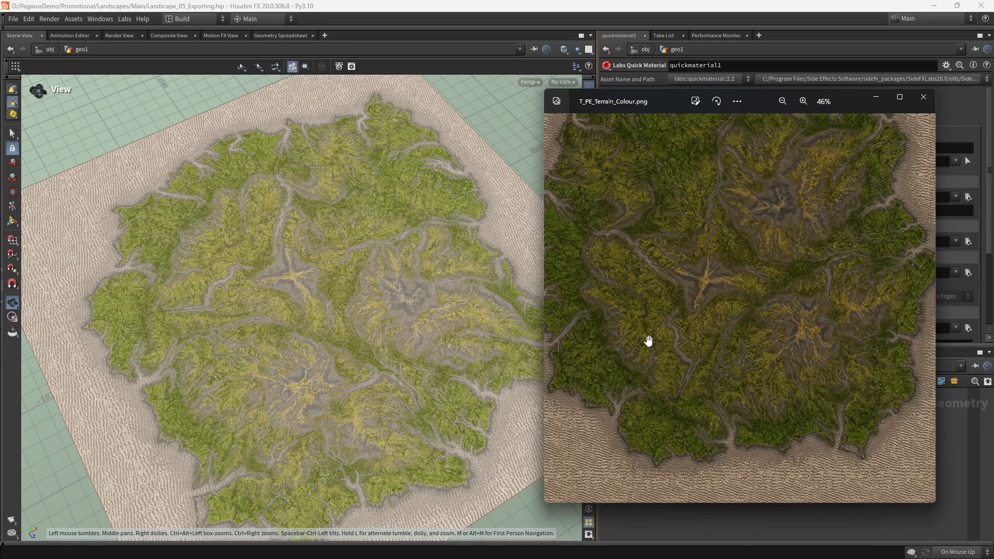
{"action": "scroll", "coordinate": [648, 340], "scroll_direction": "up", "scroll_amount": 10}
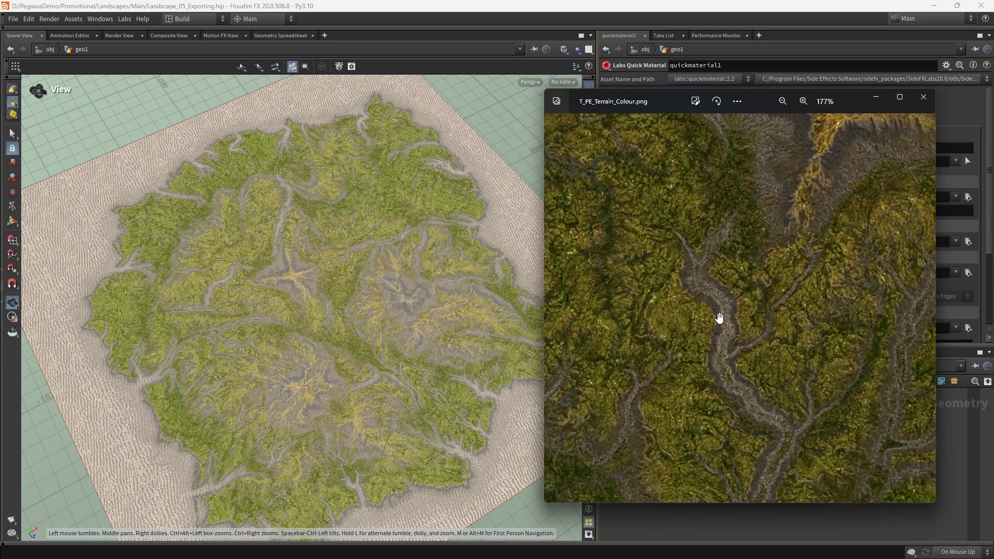
{"action": "scroll", "coordinate": [719, 318], "scroll_direction": "down", "scroll_amount": 7}
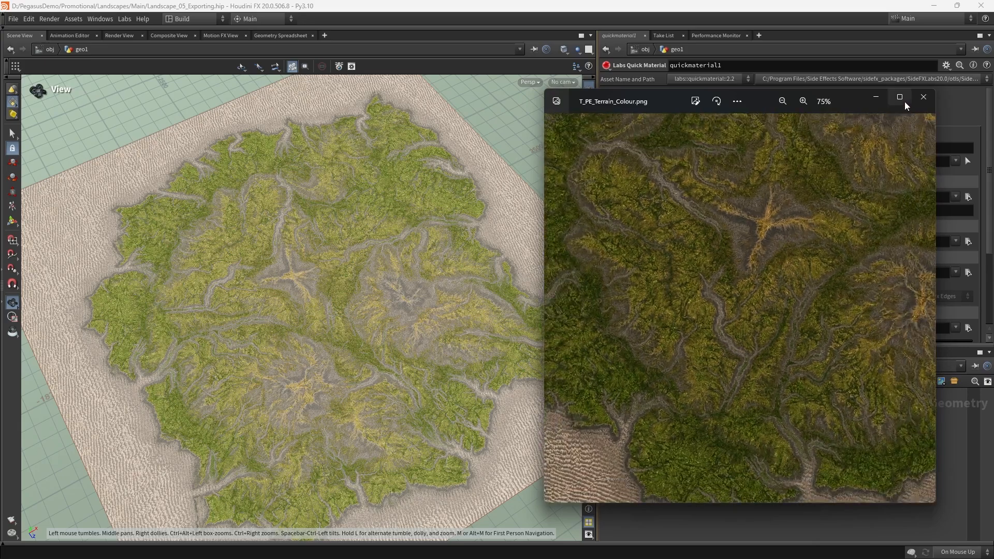
{"action": "left_click", "coordinate": [875, 97]}
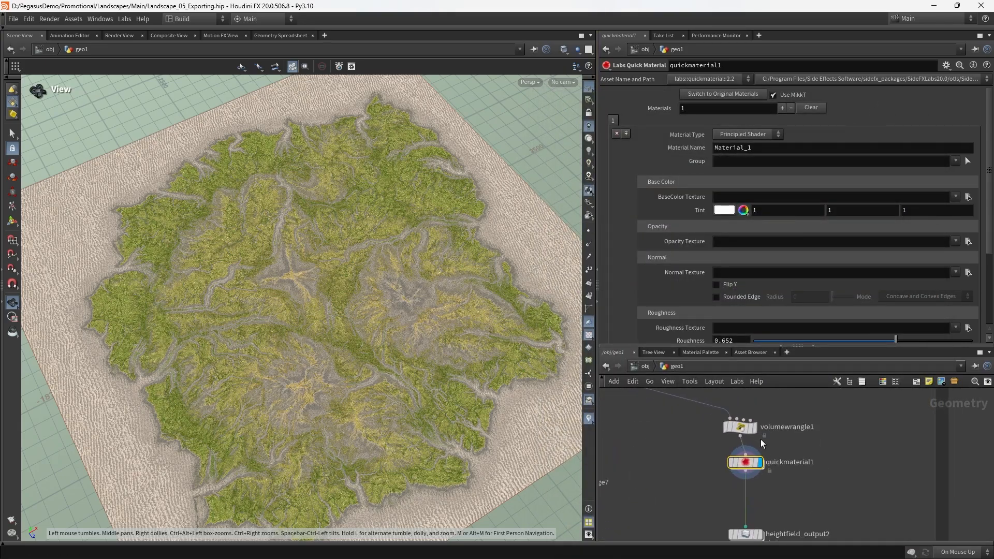
- Check the volumewrangle1 and quickmaterial1 nodes, and compare the whole T_PE_Terrain_Colour.png image with the tilted terrain once more
{"action": "middle_click_drag", "start_coordinate": [814, 477], "coordinate": [802, 497]}
{"action": "left_click_drag", "start_coordinate": [817, 477], "coordinate": [737, 405]}
{"action": "left_click_drag", "start_coordinate": [396, 352], "coordinate": [378, 276]}
{"action": "scroll", "coordinate": [810, 450], "scroll_direction": "down", "scroll_amount": 3}
{"action": "middle_click_drag", "start_coordinate": [817, 464], "coordinate": [813, 436]}
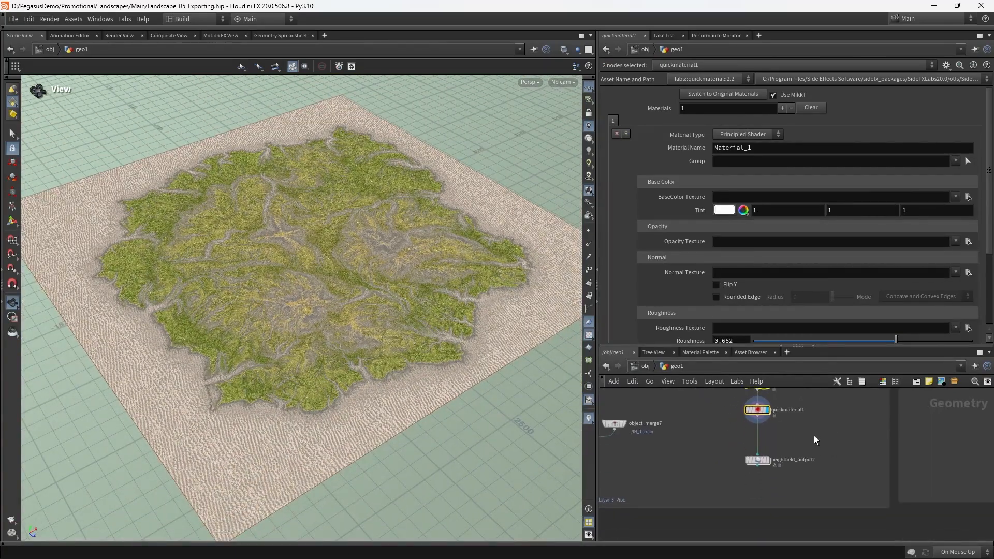
{"action": "key", "text": "alt+Tab"}
{"action": "scroll", "coordinate": [743, 311], "scroll_direction": "down", "scroll_amount": 5}
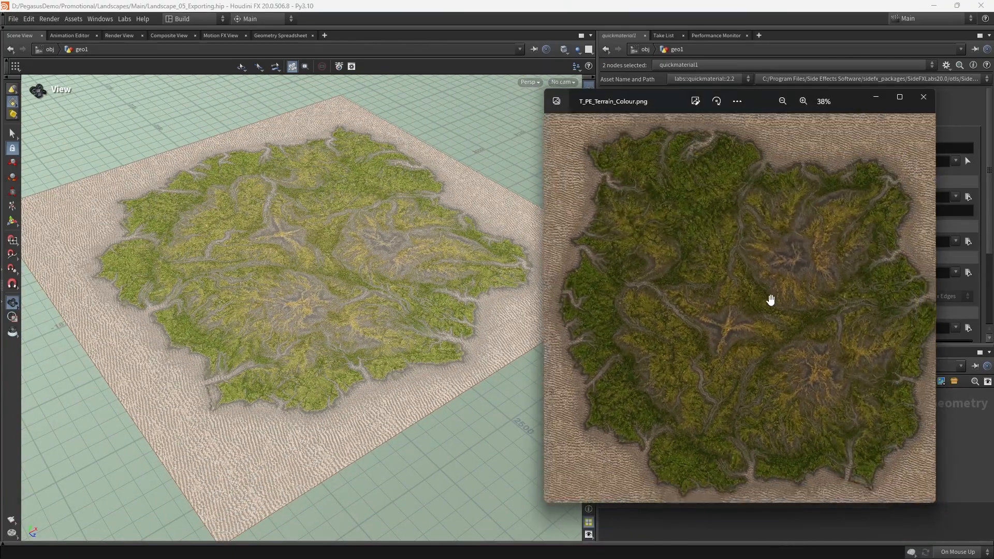
{"action": "scroll", "coordinate": [739, 329], "scroll_direction": "down", "scroll_amount": 2}
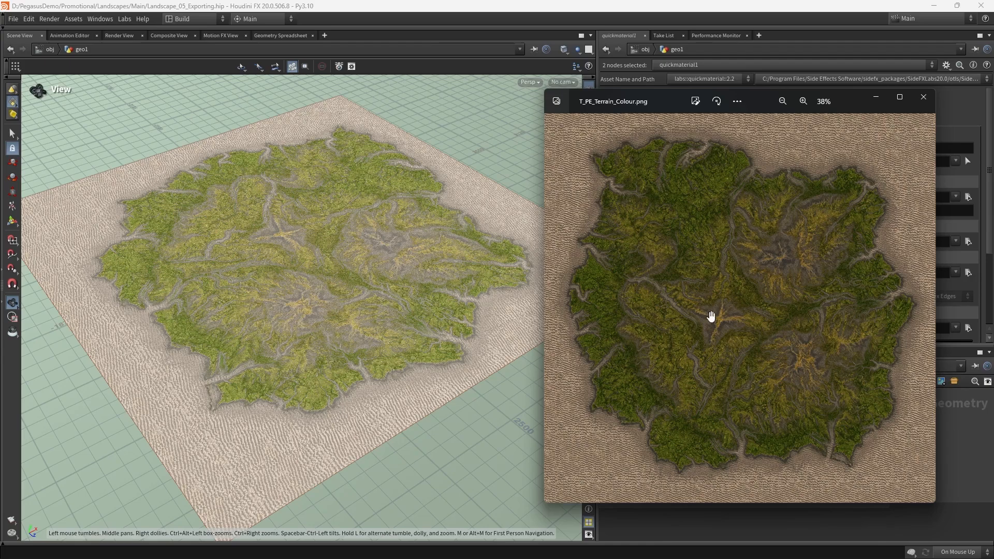
{"action": "left_click", "coordinate": [875, 97]}
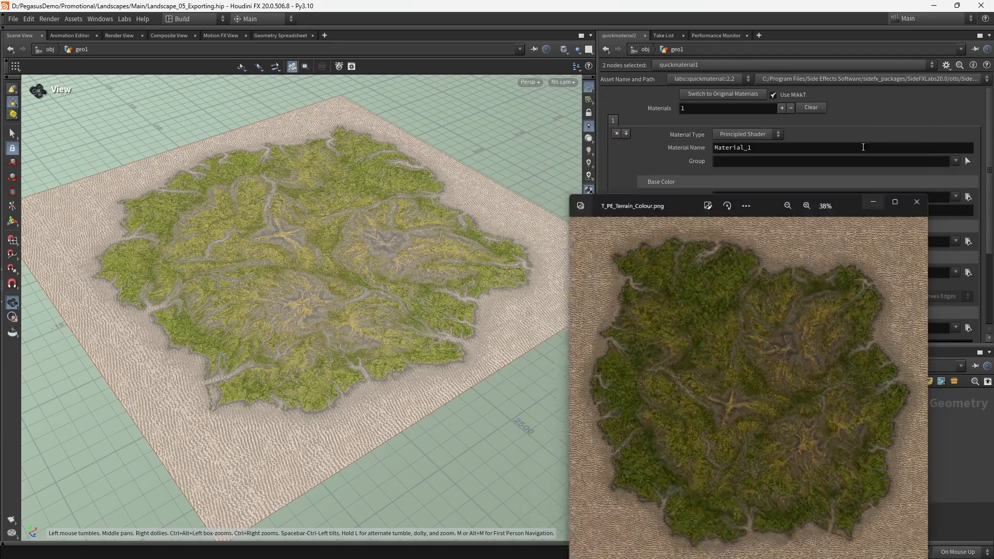
- Search the available nodes for a Pegasus RGB power node with "pe rgb" and "pe po"
{"action": "left_click", "coordinate": [845, 452]}
{"action": "middle_click_drag", "start_coordinate": [840, 446], "coordinate": [836, 433]}
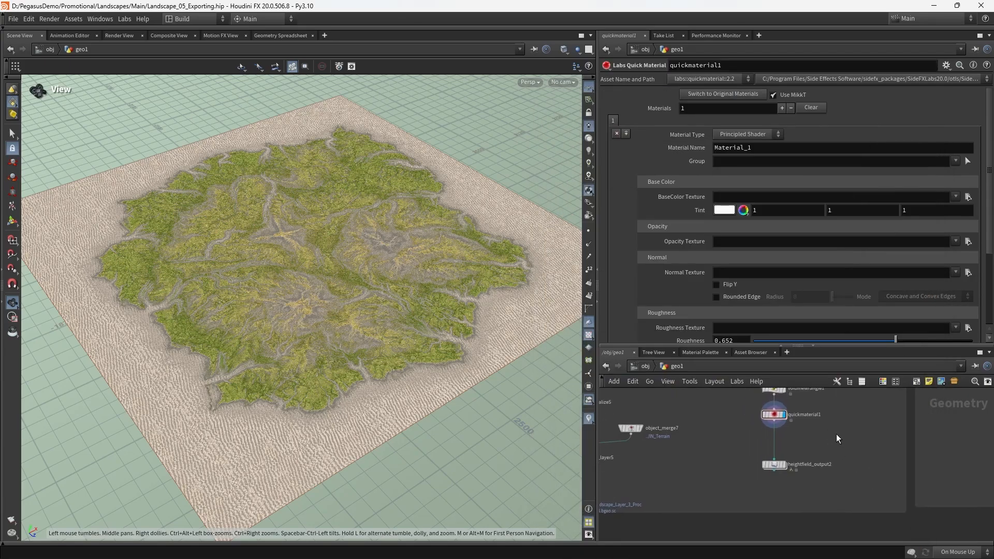
{"action": "key", "text": "Tab"}
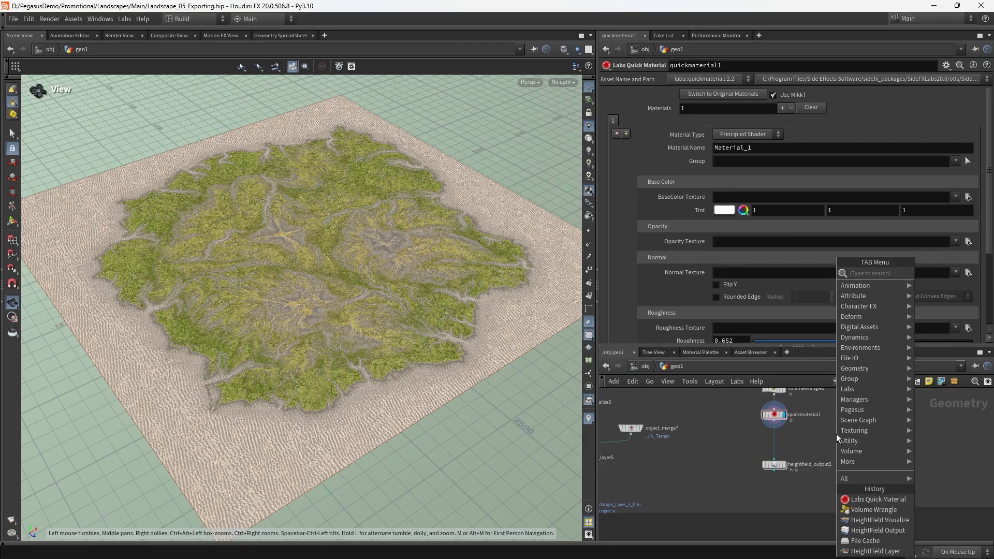
{"action": "type", "text": "pe"}
{"action": "type", "text": " r"}
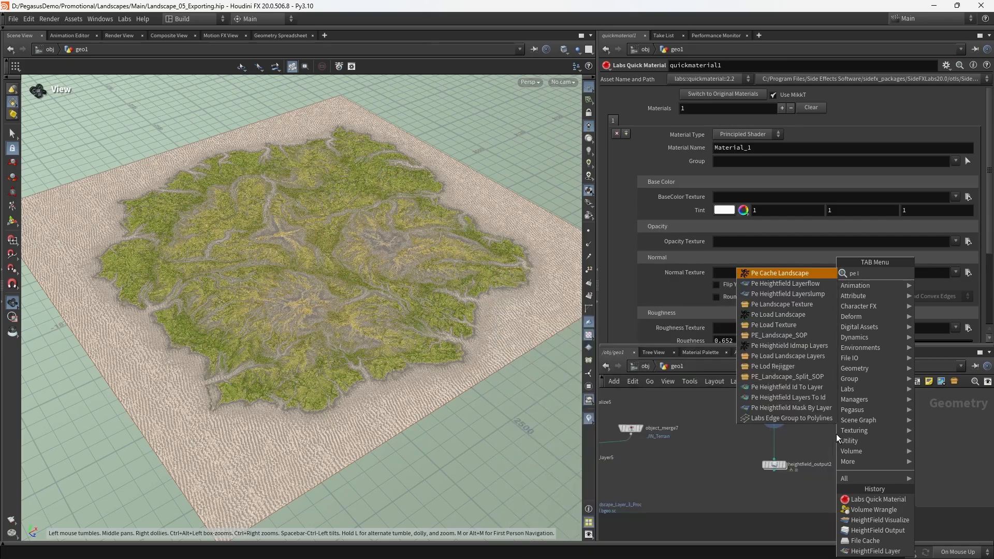
{"action": "key", "text": "BackSpace"}
{"action": "key", "text": "BackSpace"}
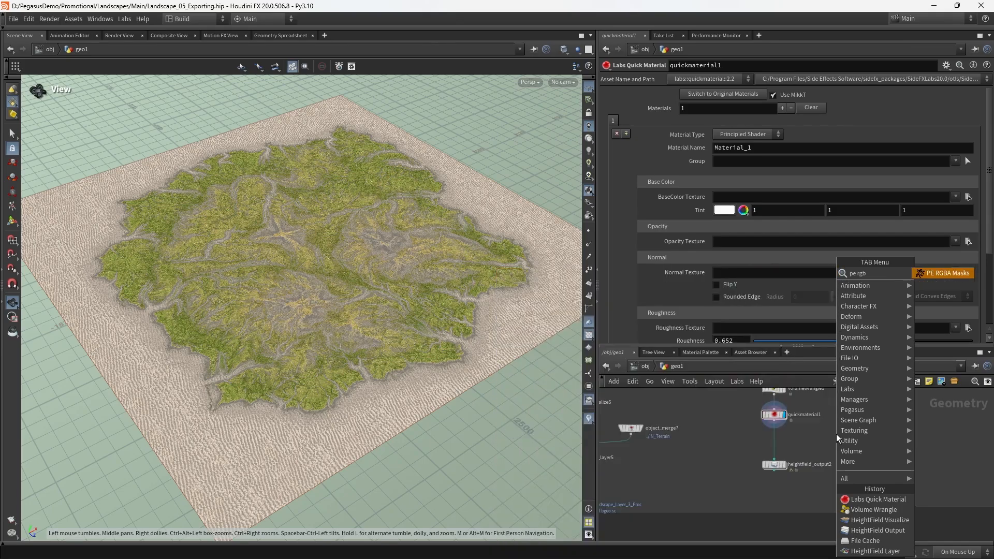
{"action": "type", "text": "po"}
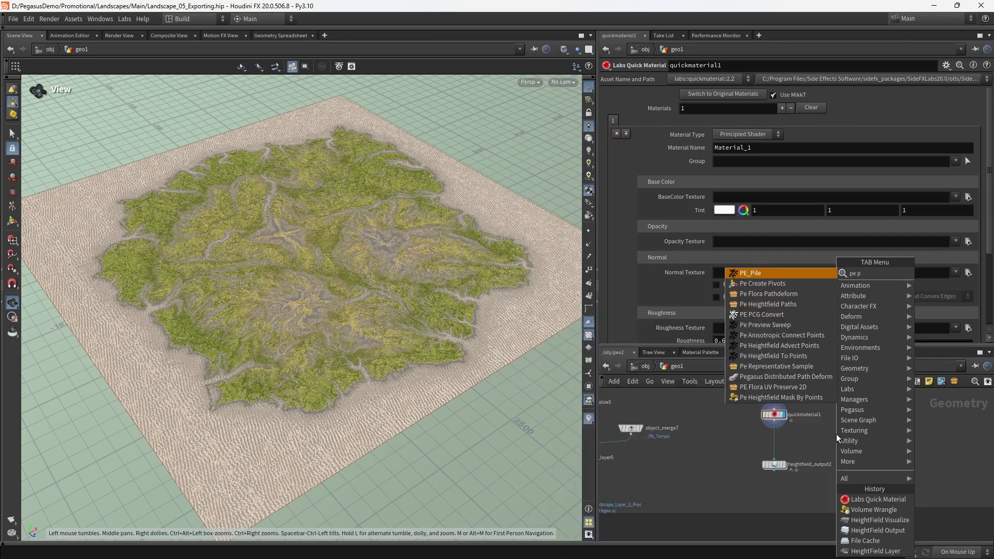
{"action": "key", "text": "BackSpace"}
{"action": "key", "text": "BackSpace"}
{"action": "key", "text": "BackSpace"}
{"action": "key", "text": "BackSpace"}
{"action": "key", "text": "BackSpace"}
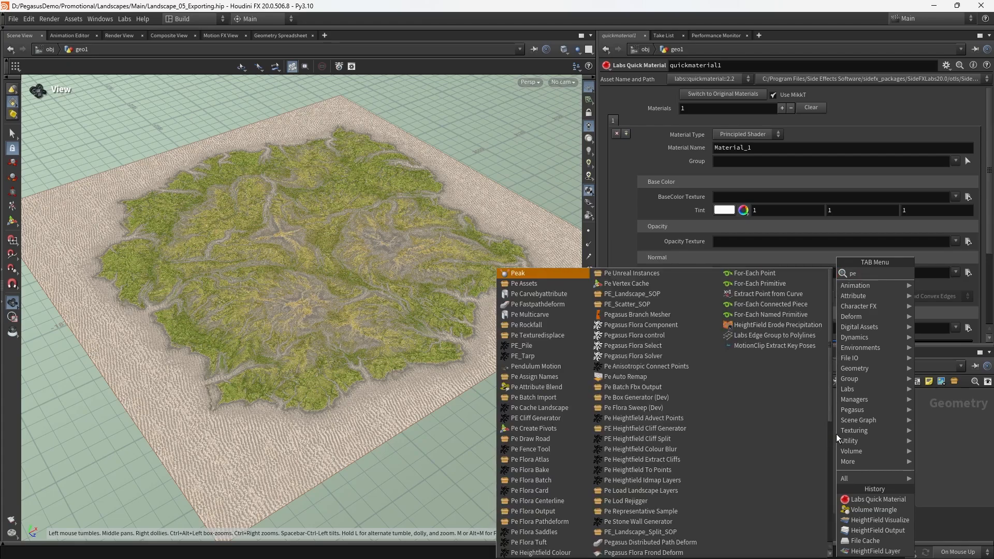
- Insert a Heightfield_RGB_Power node into the wire between quickmaterial1 and heightfield_output2
{"action": "type", "text": "rgb po"}
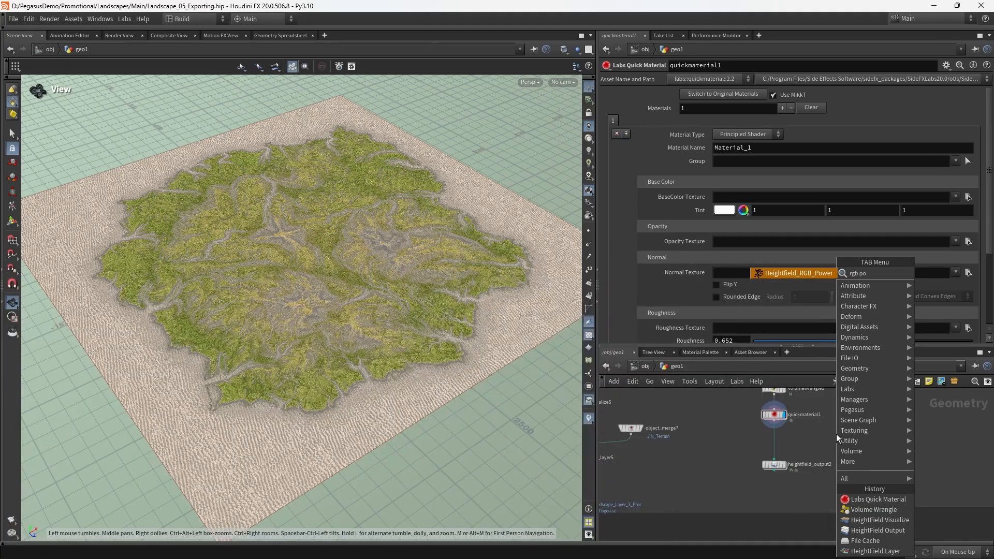
{"action": "key", "text": "Return"}
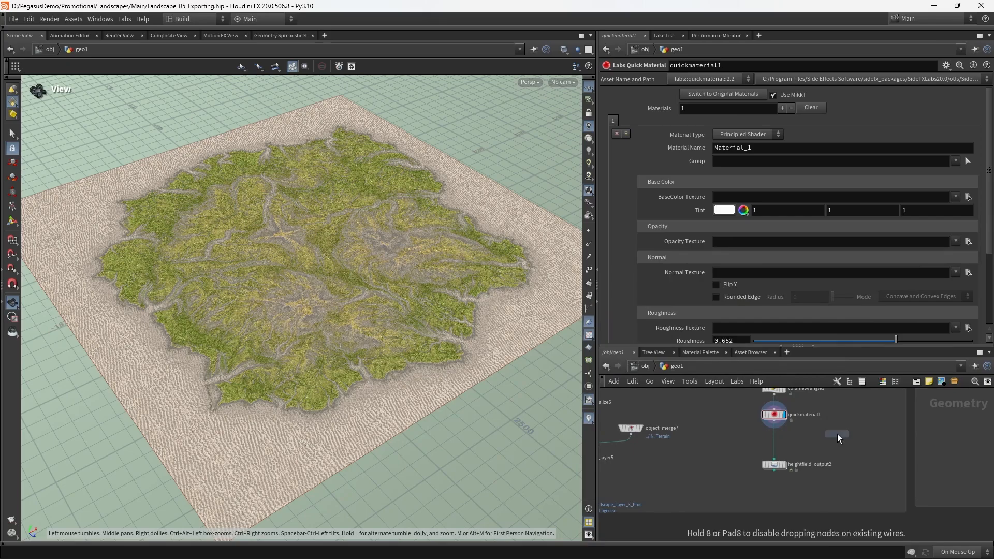
{"action": "left_click", "coordinate": [840, 435]}
{"action": "left_click_drag", "start_coordinate": [843, 437], "coordinate": [781, 445]}
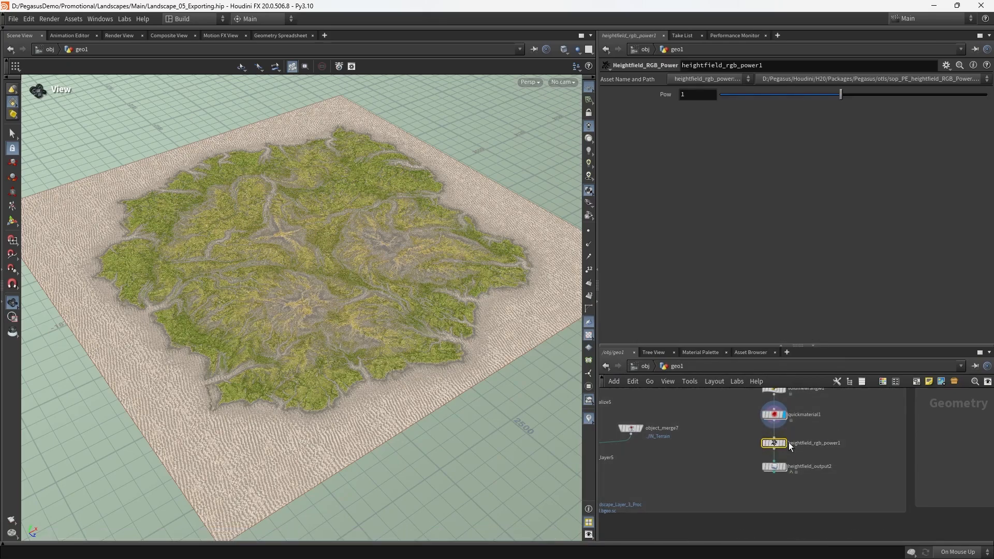
- Add a Heightfield RGB ColorSpace node in the empty area beside quickmaterial1
{"action": "key", "text": "Tab"}
{"action": "type", "text": "rgb"}
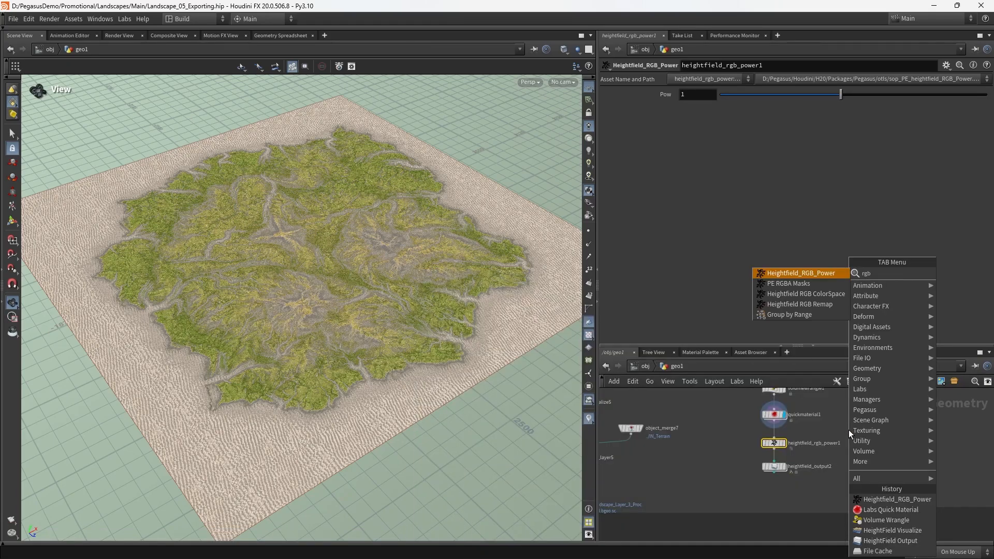
{"action": "key", "text": "Down"}
{"action": "key", "text": "Down"}
{"action": "key", "text": "Return"}
{"action": "left_click", "coordinate": [849, 430]}
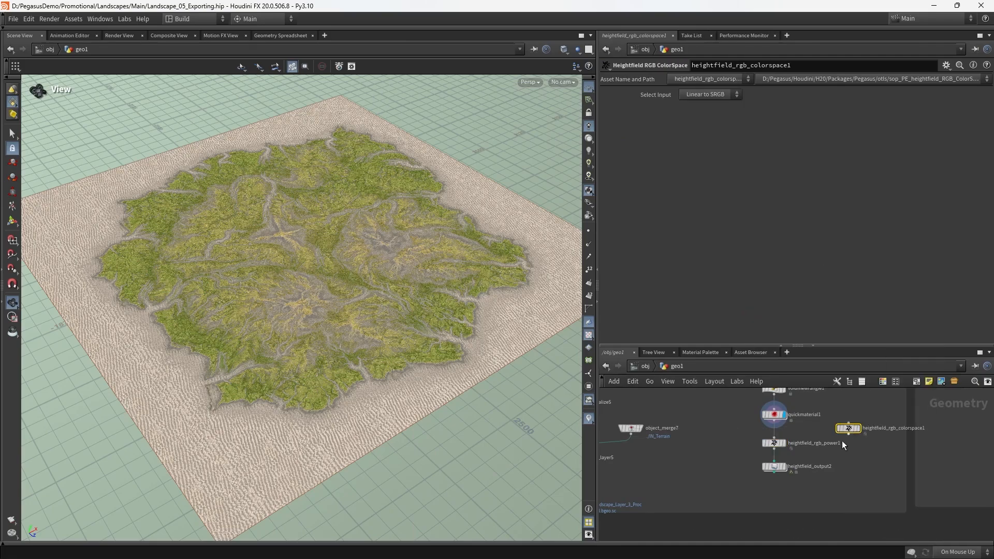
- Delete heightfield_rgb_power1 and put the Heightfield RGB ColorSpace node into the wire between quickmaterial1 and heightfield_output2
{"action": "left_click_drag", "start_coordinate": [772, 434], "coordinate": [772, 434]}
{"action": "key", "text": "Delete"}
{"action": "scroll", "coordinate": [853, 437], "scroll_direction": "up", "scroll_amount": 2}
{"action": "left_click_drag", "start_coordinate": [848, 425], "coordinate": [745, 441]}
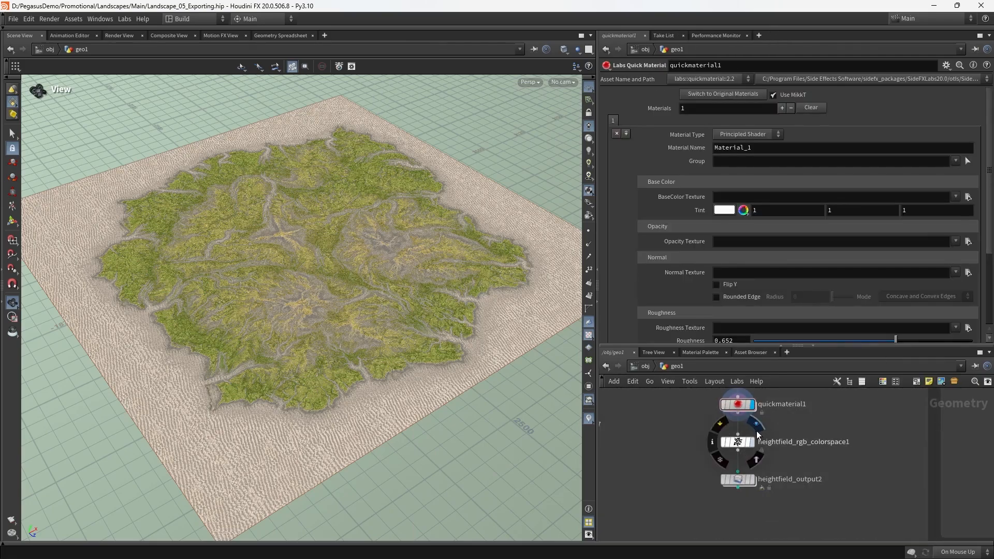
- Display the result of heightfield_rgb_colorspace1 and choose Linear to SRGB as its conversion
{"action": "left_click", "coordinate": [753, 440]}
{"action": "left_click", "coordinate": [739, 442]}
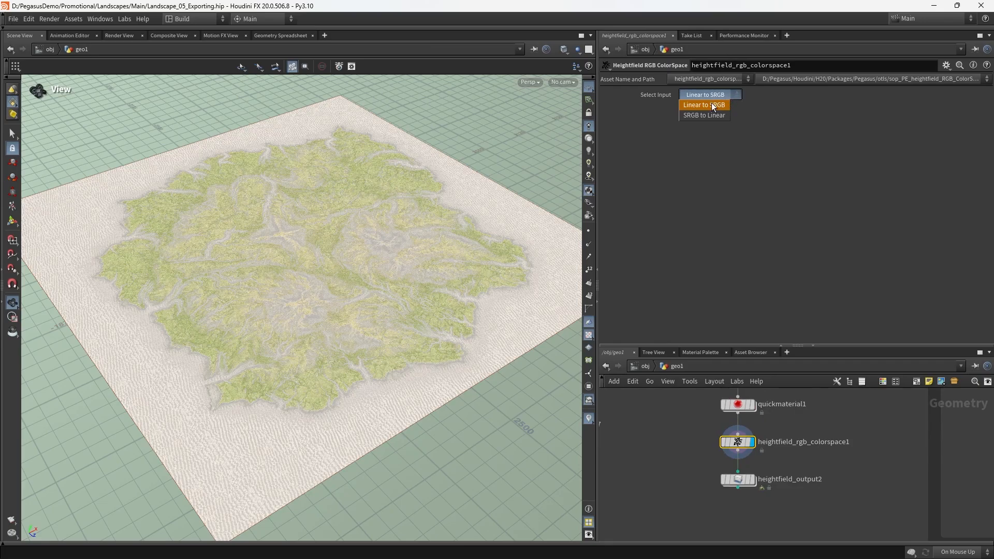
{"action": "left_click", "coordinate": [714, 105]}
- Compare the terrain colours displayed at heightfield_rgb_colorspace1 with those at quickmaterial1
{"action": "left_click_drag", "start_coordinate": [451, 231], "coordinate": [386, 319]}
{"action": "middle_click_drag", "start_coordinate": [783, 444], "coordinate": [785, 477]}
{"action": "mouse_move", "coordinate": [746, 440]}
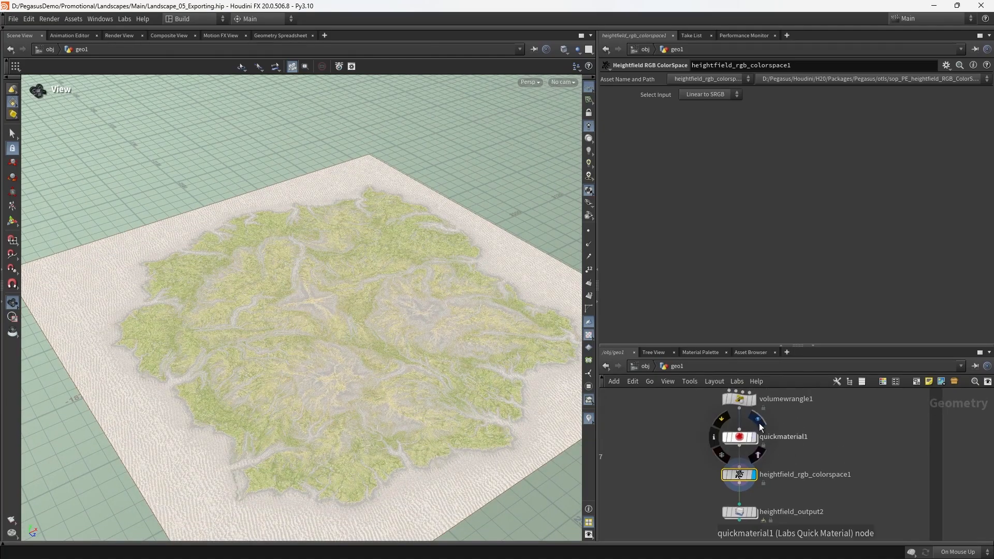
- Save the terrain colour map to disk from the heightfield_output2 node
{"action": "left_click", "coordinate": [759, 424]}
{"action": "middle_click_drag", "start_coordinate": [831, 456], "coordinate": [834, 421]}
{"action": "left_click", "coordinate": [759, 424]}
{"action": "middle_click_drag", "start_coordinate": [840, 460], "coordinate": [841, 439]}
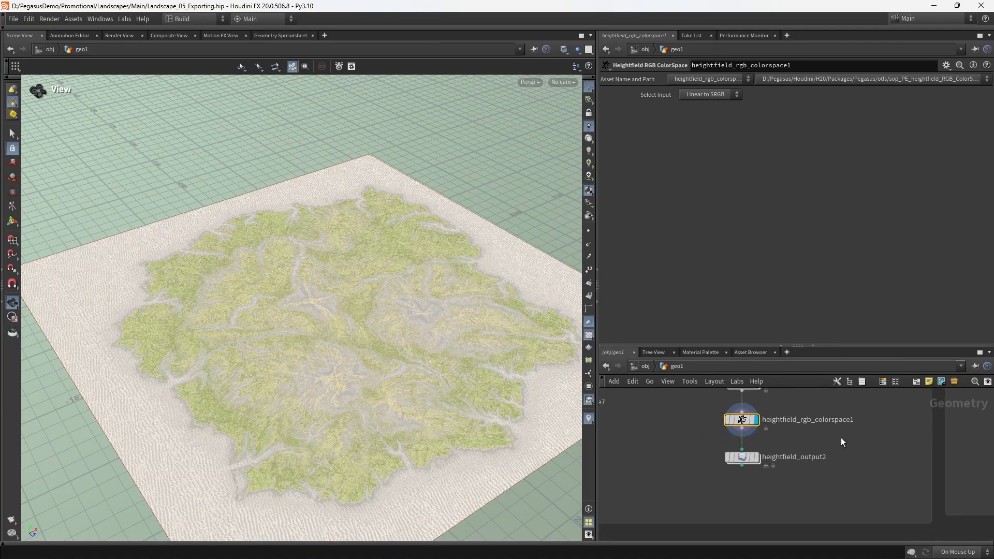
{"action": "left_click", "coordinate": [740, 458]}
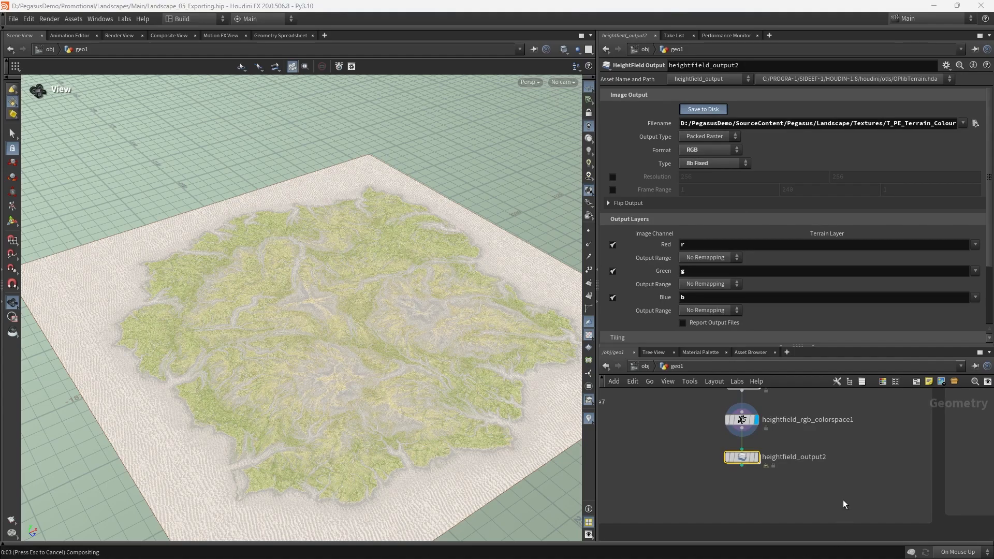
{"action": "left_click", "coordinate": [928, 92]}
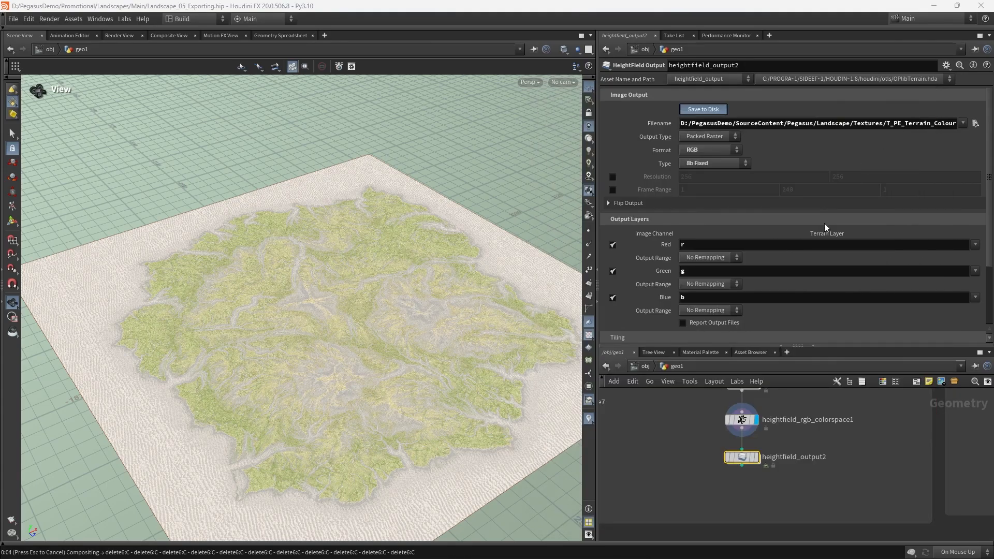
- Open the exported T_PE_Terrain_Colour image and compare it with the terrain displayed from the quickmaterial1 node
{"action": "key", "text": "alt+Tab"}
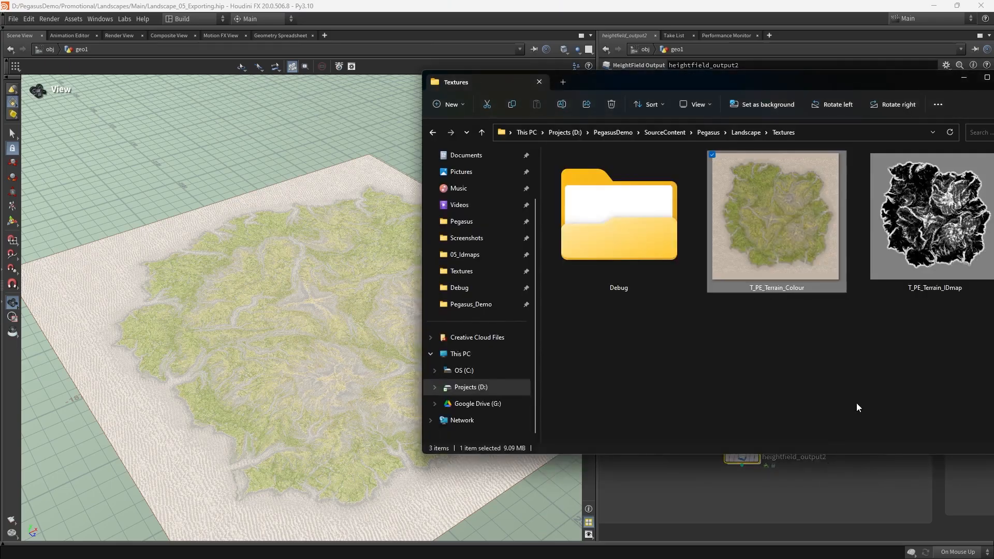
{"action": "double_click", "coordinate": [797, 246]}
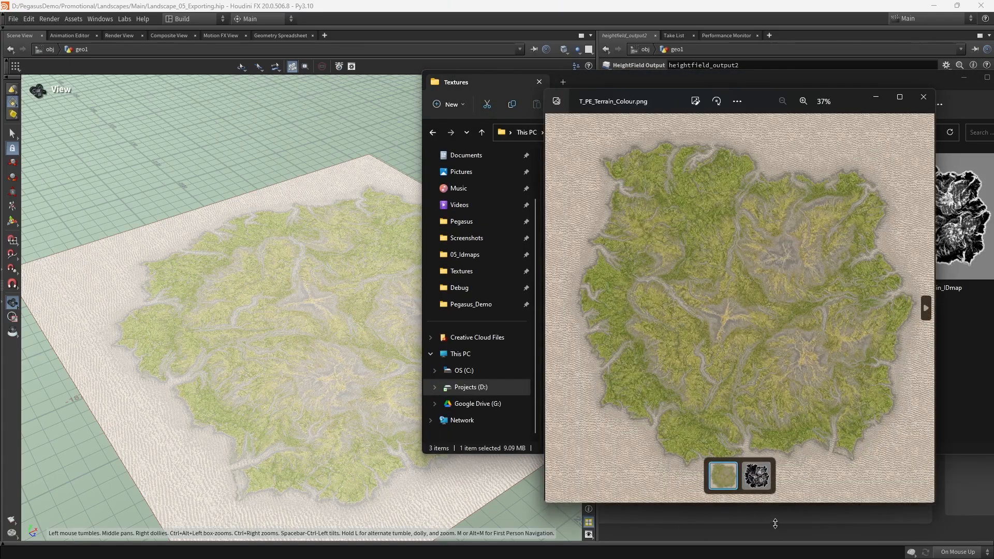
{"action": "left_click", "coordinate": [775, 524]}
{"action": "left_click", "coordinate": [772, 438]}
{"action": "left_click_drag", "start_coordinate": [339, 308], "coordinate": [405, 343]}
{"action": "key", "text": "alt+Tab"}
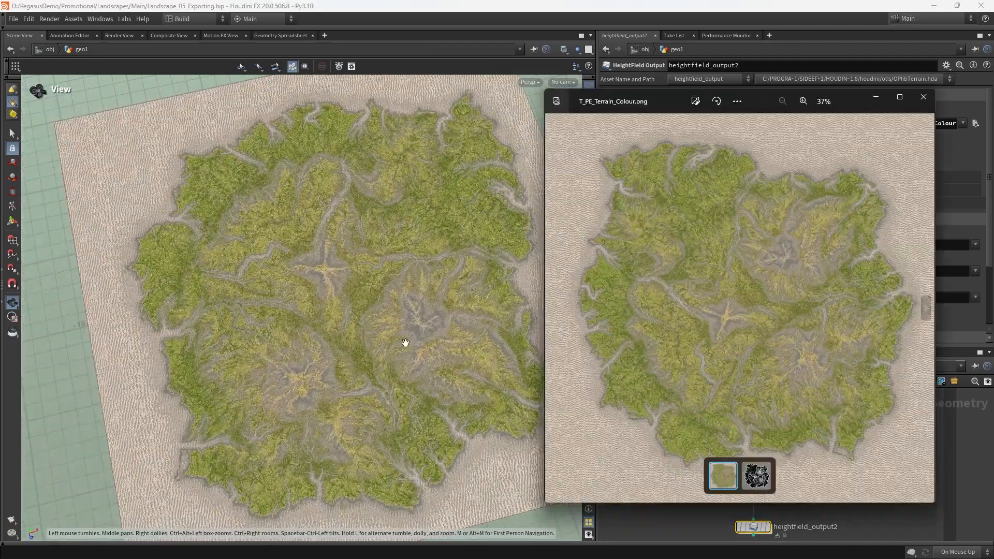
{"action": "left_click_drag", "start_coordinate": [365, 305], "coordinate": [415, 337]}
{"action": "key", "text": "alt+Tab"}
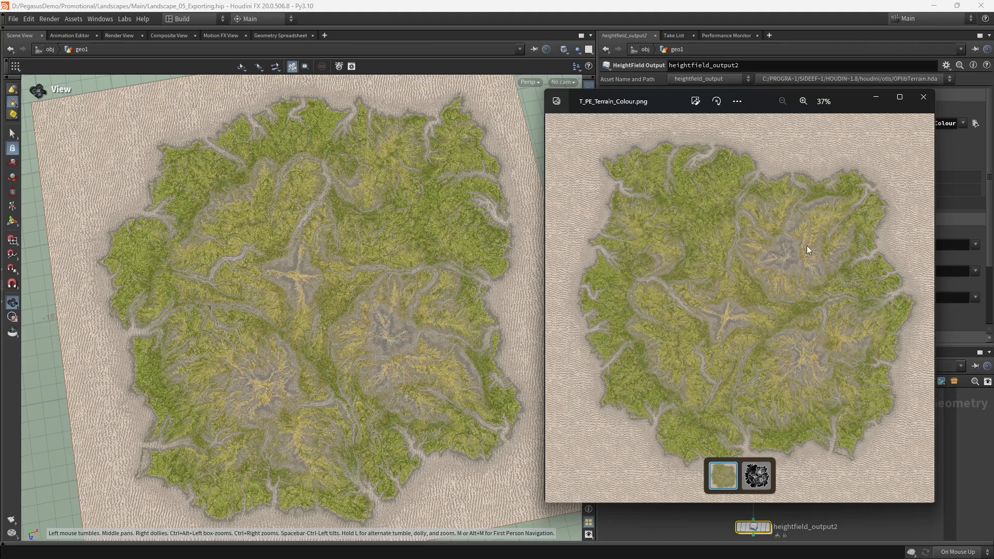
{"action": "left_click_drag", "start_coordinate": [361, 332], "coordinate": [478, 342]}
{"action": "key", "text": "alt+Tab"}
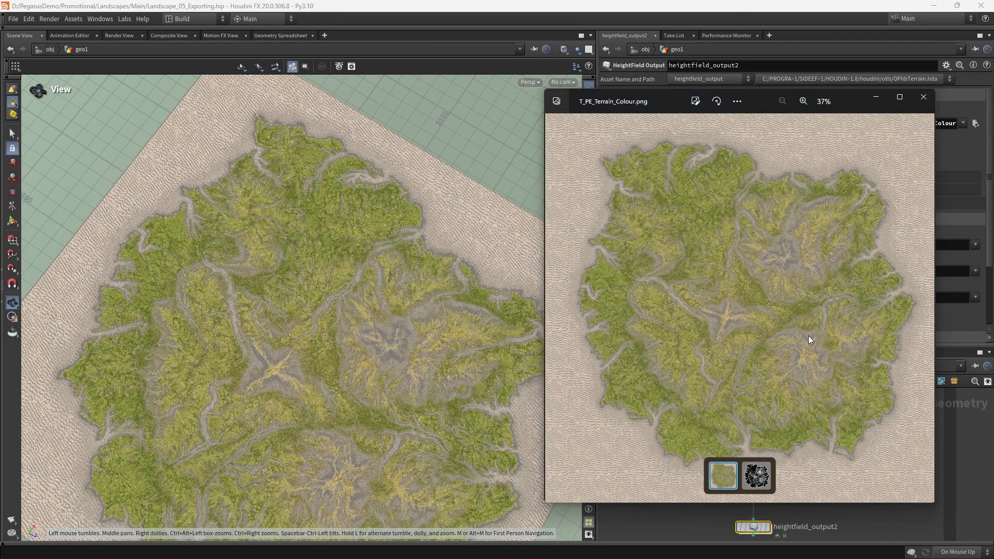
- Find the heightfield_output1 node in the neighbouring network and display its result in the viewport
{"action": "left_click", "coordinate": [964, 489]}
{"action": "scroll", "coordinate": [964, 489], "scroll_direction": "down", "scroll_amount": 4}
{"action": "middle_click_drag", "start_coordinate": [965, 490], "coordinate": [828, 427]}
{"action": "scroll", "coordinate": [806, 446], "scroll_direction": "up", "scroll_amount": 2}
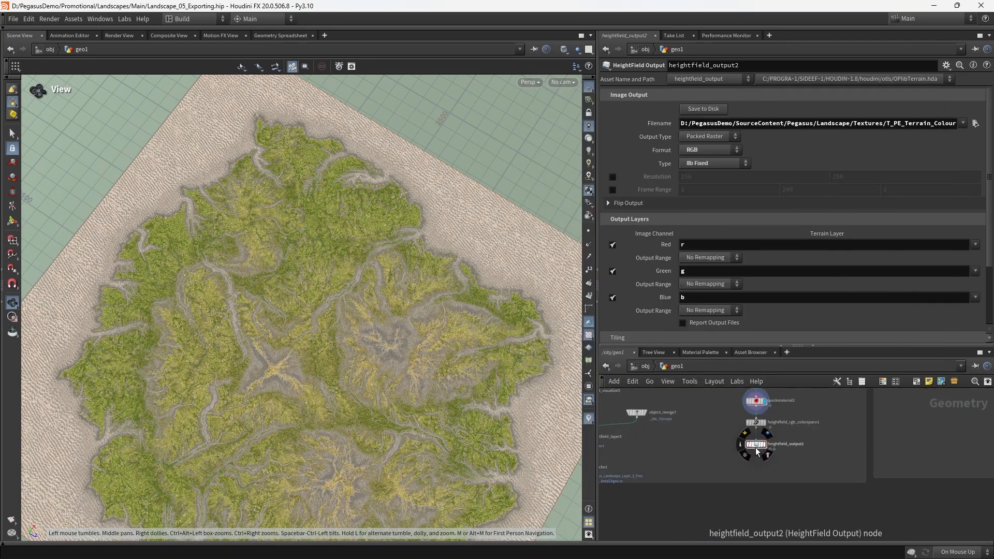
{"action": "middle_click_drag", "start_coordinate": [755, 447], "coordinate": [746, 461]}
{"action": "middle_click_drag", "start_coordinate": [846, 449], "coordinate": [764, 476]}
{"action": "scroll", "coordinate": [783, 474], "scroll_direction": "up", "scroll_amount": 1}
{"action": "middle_click_drag", "start_coordinate": [987, 456], "coordinate": [761, 474]}
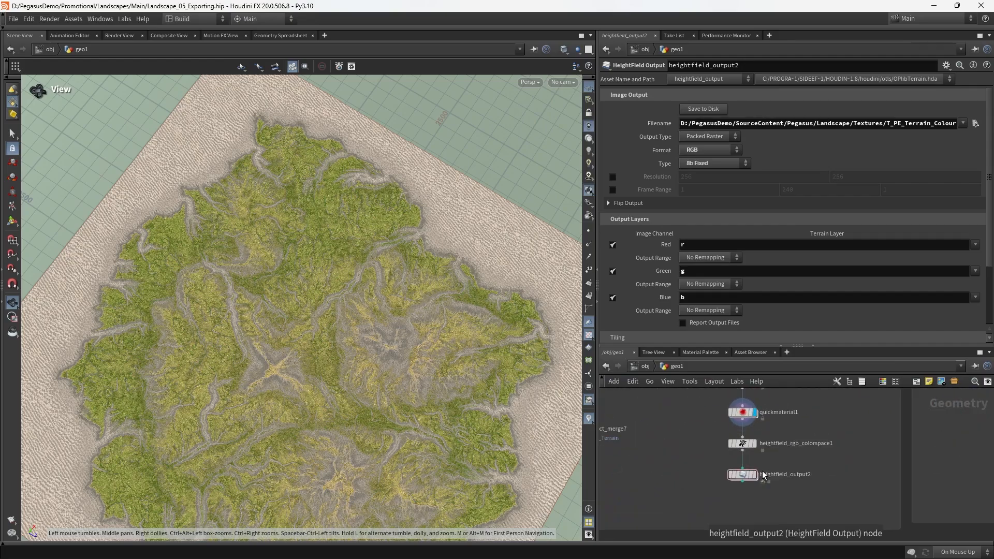
{"action": "scroll", "coordinate": [760, 475], "scroll_direction": "up", "scroll_amount": 1}
{"action": "scroll", "coordinate": [833, 450], "scroll_direction": "down", "scroll_amount": 2}
{"action": "middle_click_drag", "start_coordinate": [920, 454], "coordinate": [785, 449]}
{"action": "scroll", "coordinate": [785, 448], "scroll_direction": "up", "scroll_amount": 2}
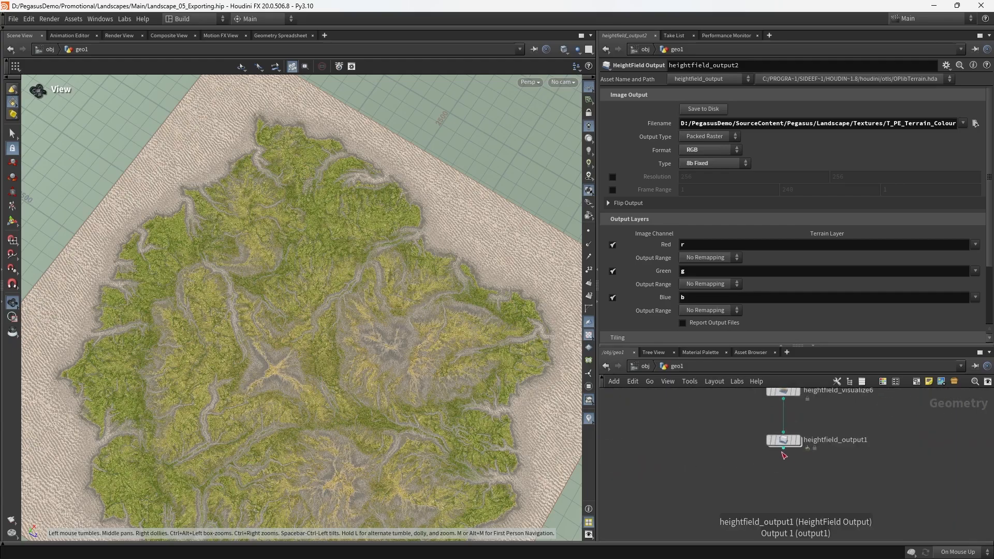
{"action": "left_click", "coordinate": [804, 424]}
- Examine the greyscale ID map on the terrain from several angles
{"action": "left_click_drag", "start_coordinate": [425, 385], "coordinate": [412, 360]}
{"action": "right_click_drag", "start_coordinate": [412, 359], "coordinate": [377, 314]}
{"action": "left_click_drag", "start_coordinate": [377, 314], "coordinate": [326, 279]}
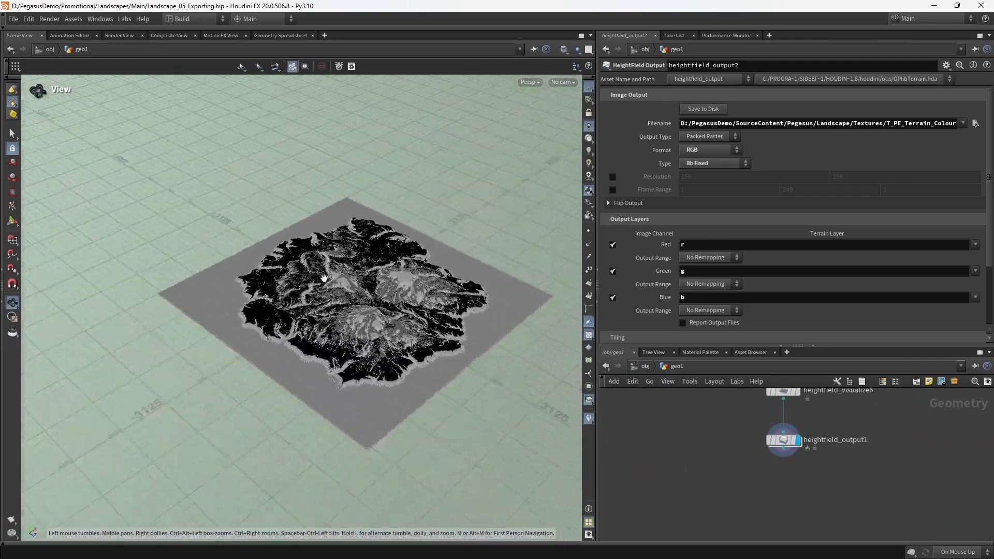
{"action": "right_click_drag", "start_coordinate": [326, 279], "coordinate": [395, 360]}
{"action": "left_click_drag", "start_coordinate": [394, 359], "coordinate": [321, 357]}
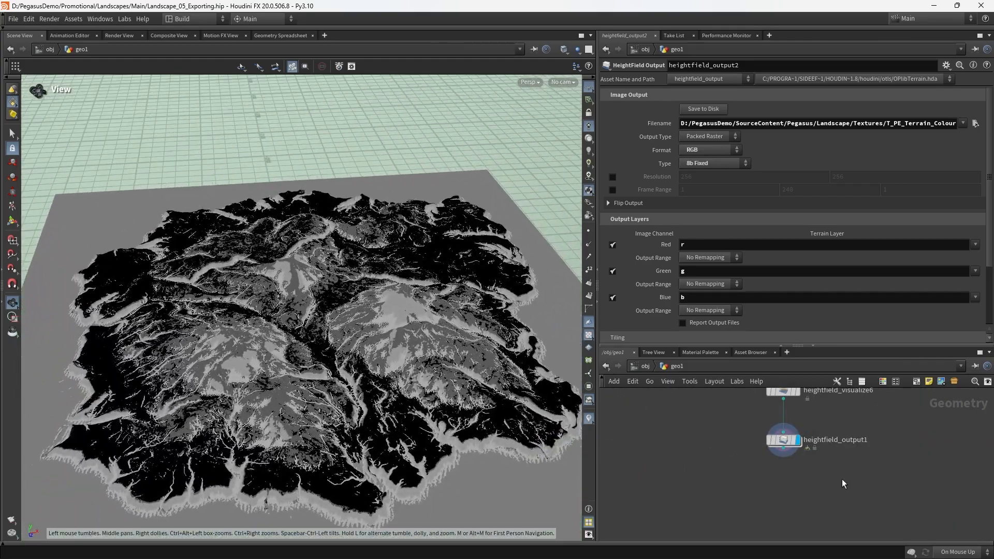
{"action": "scroll", "coordinate": [843, 483], "scroll_direction": "down", "scroll_amount": 3}
{"action": "middle_click_drag", "start_coordinate": [783, 469], "coordinate": [844, 448]}
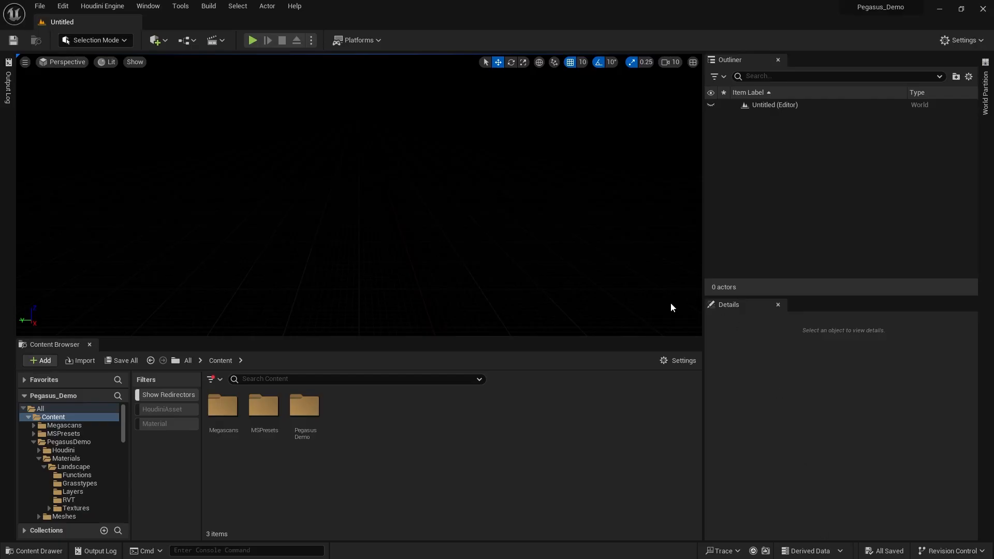
- Switch to Unreal Engine, open the recent Landscape_Workflow level and dismiss the map check log
{"action": "left_click", "coordinate": [39, 5]}
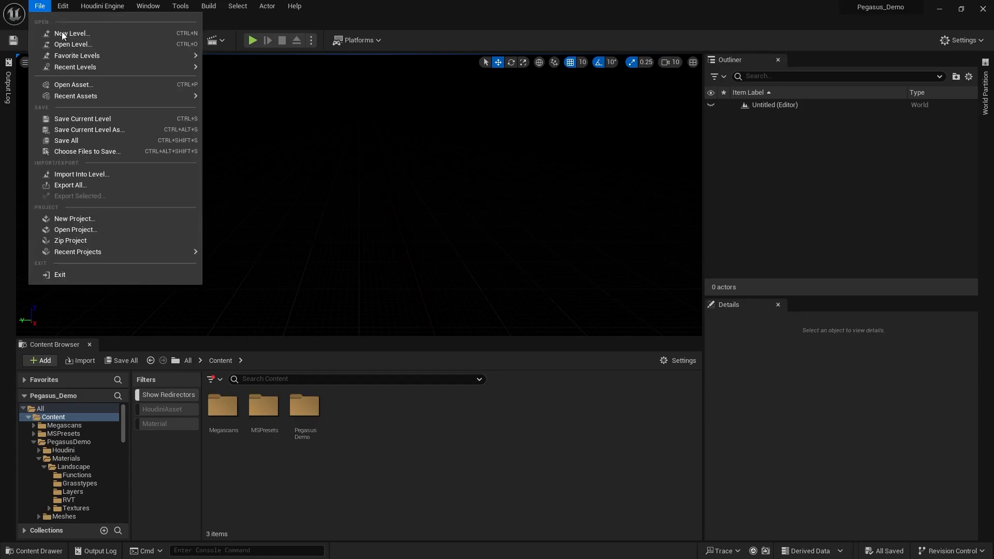
{"action": "mouse_move", "coordinate": [76, 71]}
{"action": "left_click", "coordinate": [251, 71]}
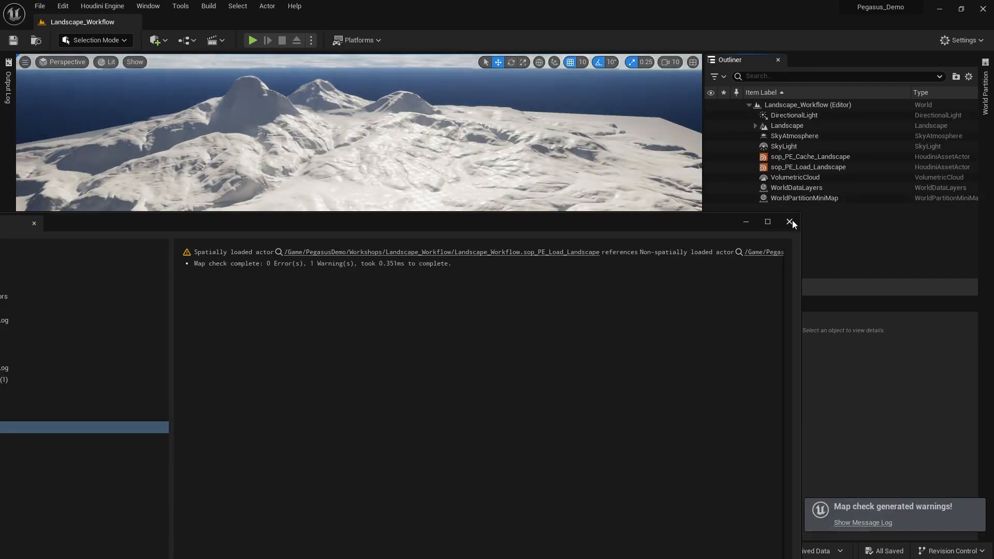
{"action": "left_click", "coordinate": [789, 222]}
{"action": "right_click_drag", "start_coordinate": [428, 188], "coordinate": [428, 188]}
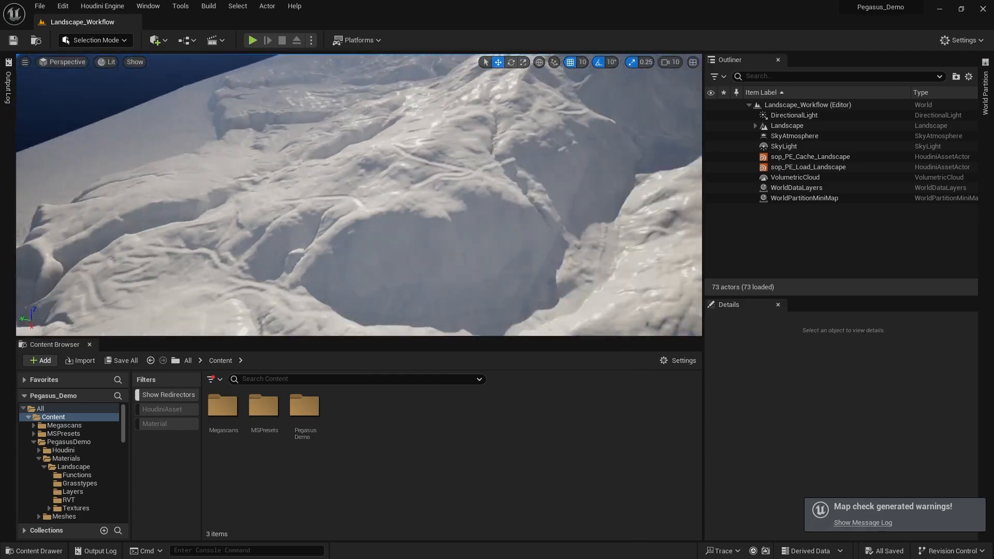
{"action": "right_click_drag", "start_coordinate": [561, 178], "coordinate": [561, 179]}
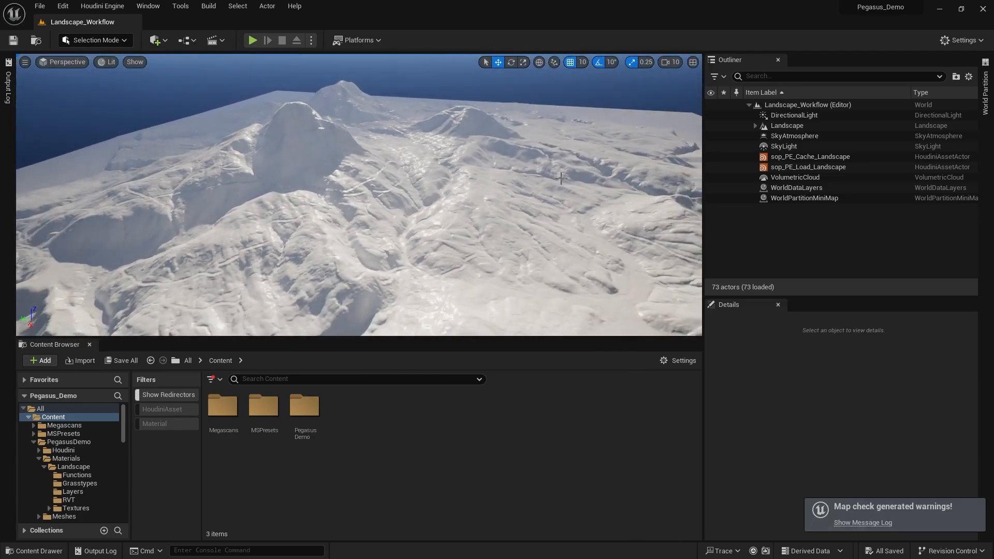
- Select the sop_PE_Load_Landscape actor and review its Houdini environment, directory, mode and layer parameters
{"action": "left_click", "coordinate": [805, 168]}
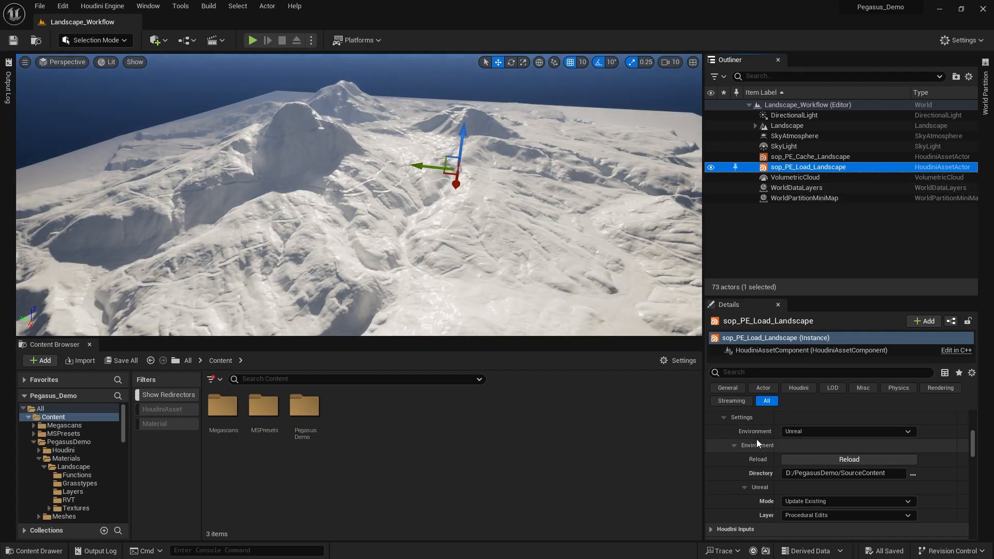
{"action": "scroll", "coordinate": [746, 440], "scroll_direction": "down", "scroll_amount": 1}
{"action": "scroll", "coordinate": [714, 444], "scroll_direction": "down", "scroll_amount": 1}
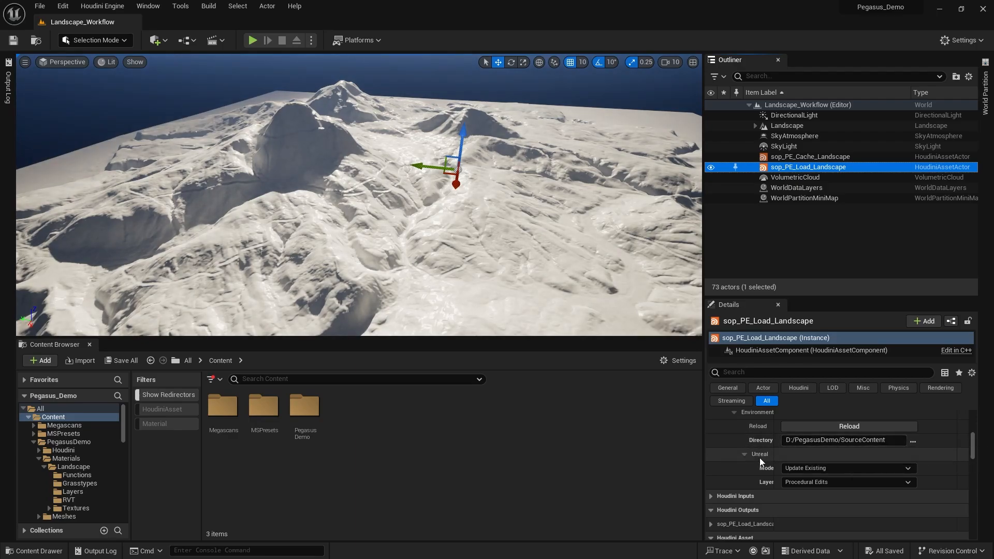
{"action": "scroll", "coordinate": [750, 492], "scroll_direction": "up", "scroll_amount": 1}
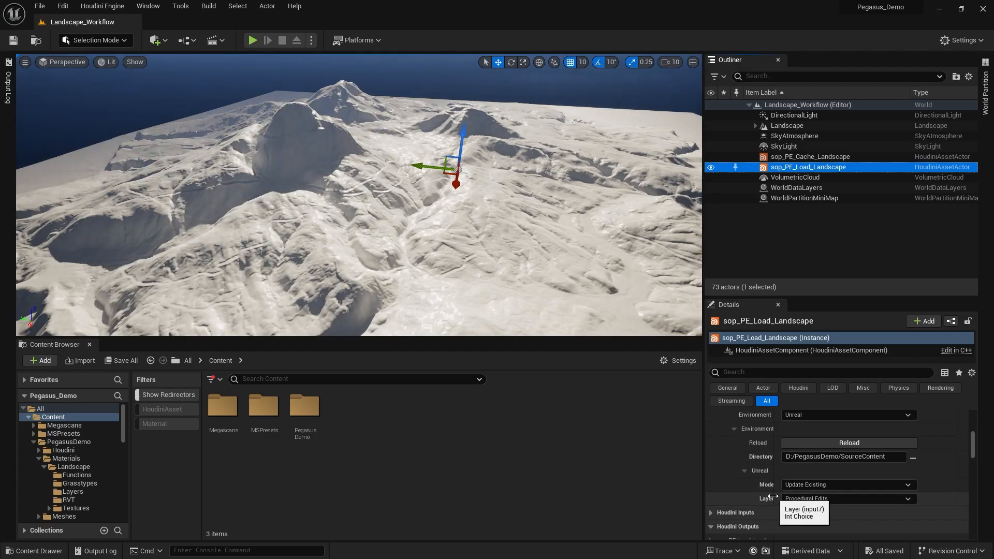
{"action": "left_click_drag", "start_coordinate": [772, 497], "coordinate": [803, 498]}
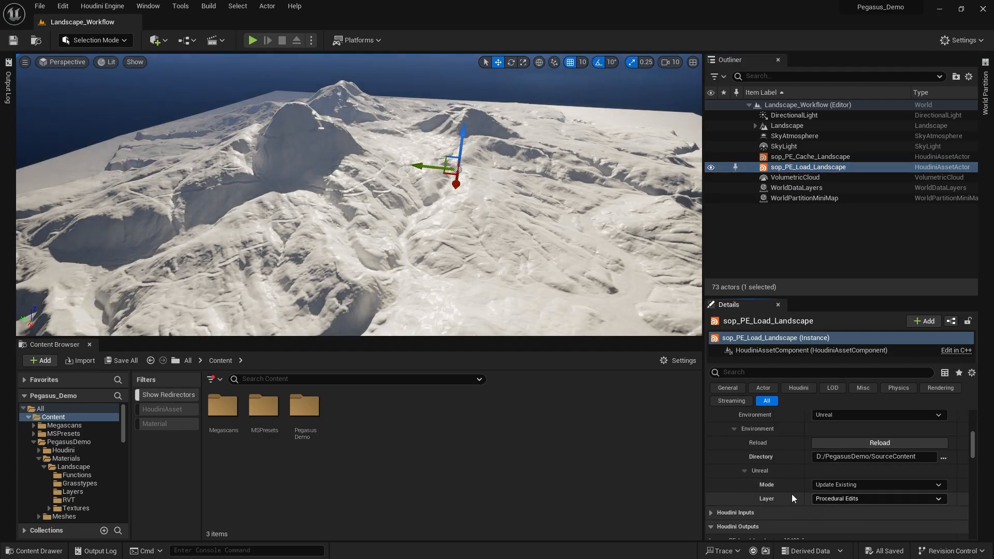
{"action": "scroll", "coordinate": [791, 494], "scroll_direction": "up", "scroll_amount": 2}
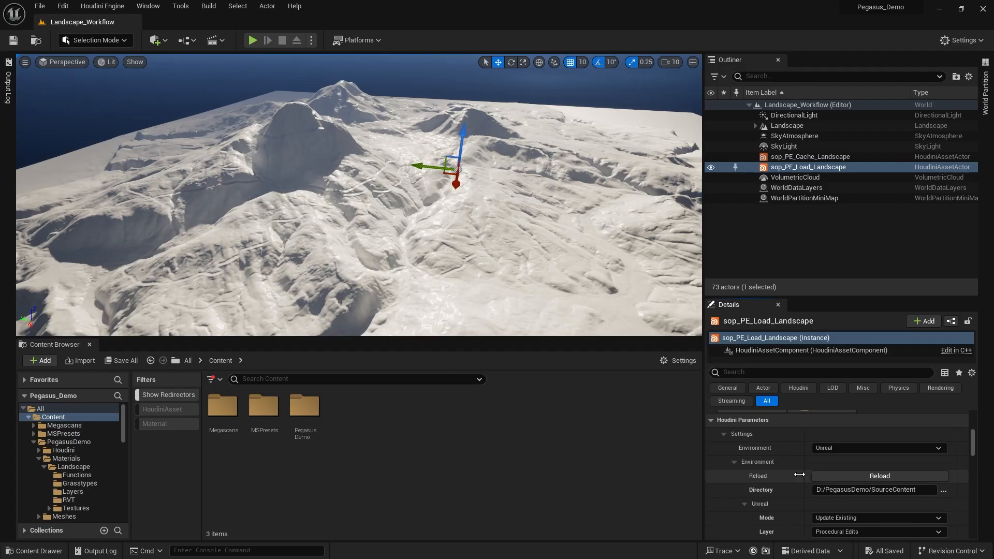
{"action": "scroll", "coordinate": [799, 470], "scroll_direction": "down", "scroll_amount": 1}
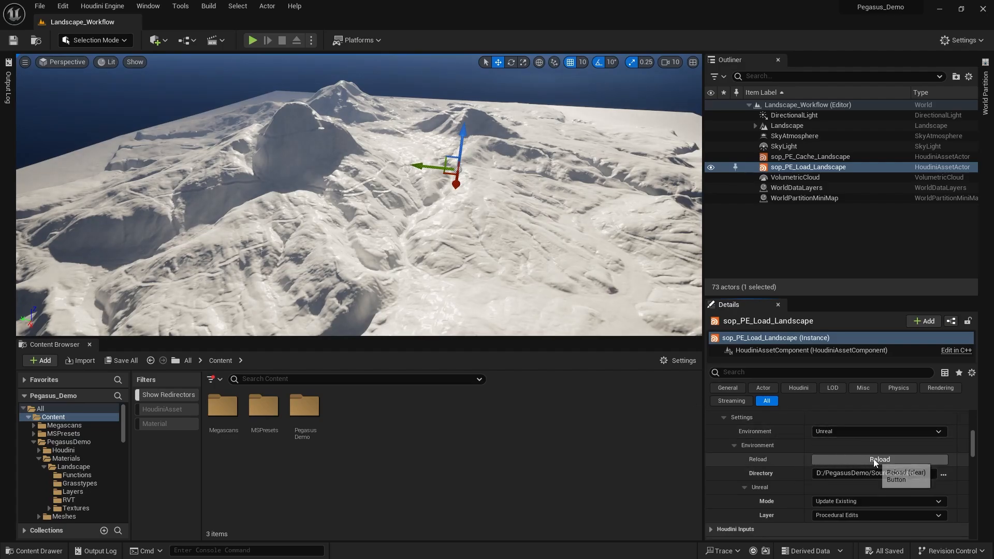
- Select the Landscape actor and locate its assigned landscape material in the Content Browser
{"action": "right_click_drag", "start_coordinate": [508, 235], "coordinate": [480, 231]}
{"action": "scroll", "coordinate": [487, 238], "scroll_direction": "down", "scroll_amount": 2}
{"action": "key", "text": "g"}
{"action": "scroll", "coordinate": [518, 254], "scroll_direction": "down", "scroll_amount": 2}
{"action": "scroll", "coordinate": [499, 238], "scroll_direction": "up", "scroll_amount": 4}
{"action": "left_click", "coordinate": [479, 228]}
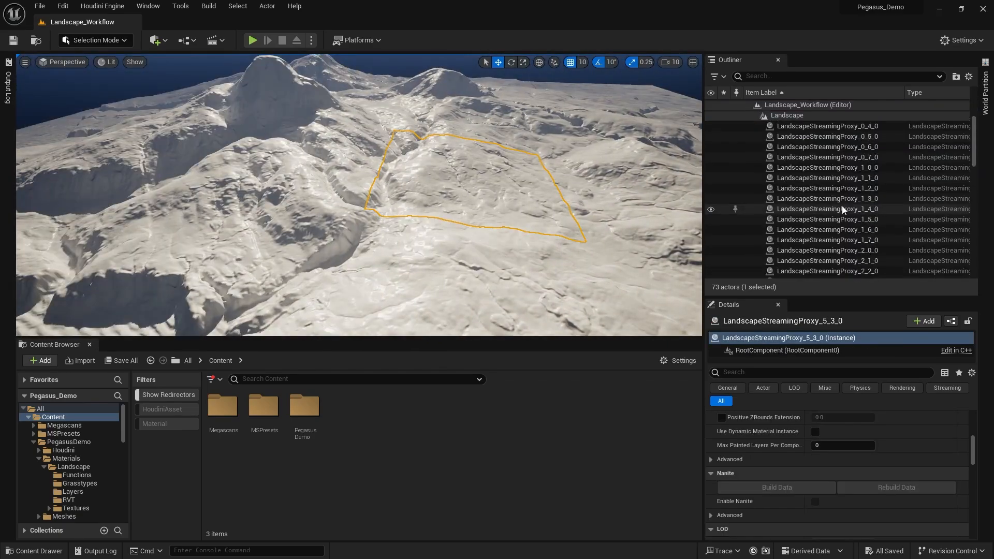
{"action": "left_click", "coordinate": [808, 120]}
{"action": "left_click", "coordinate": [755, 120]}
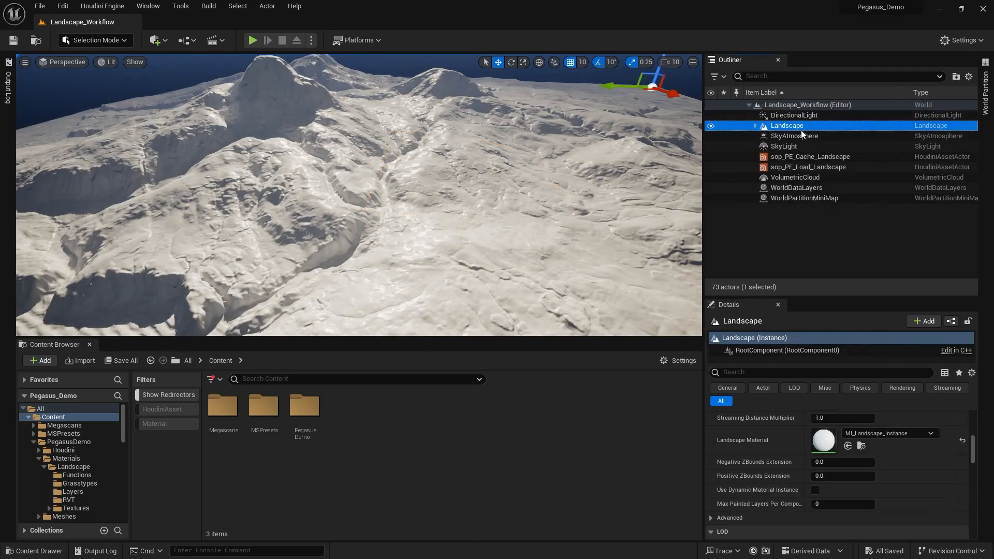
{"action": "left_click", "coordinate": [862, 446]}
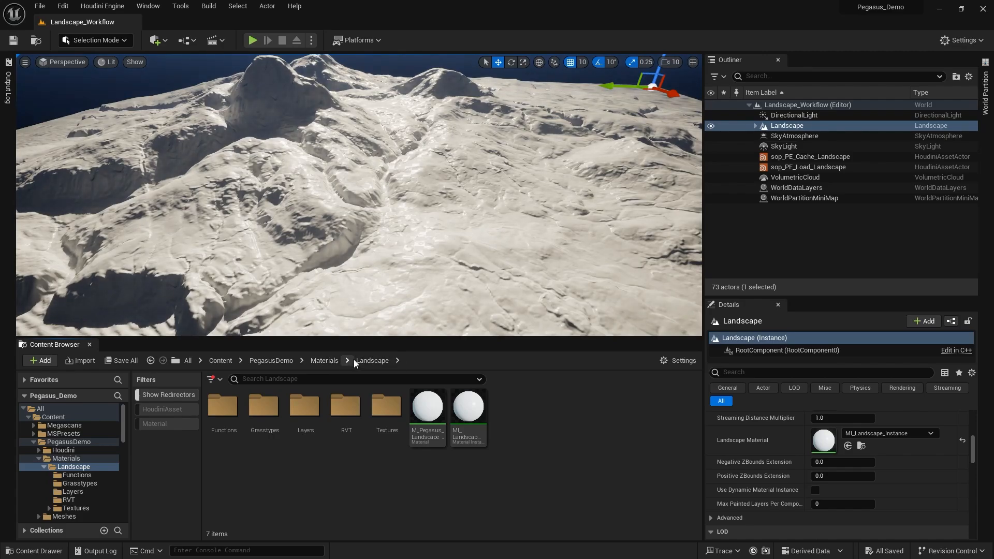
- Assign the MI_Landscape_Instance material instance to the Landscape actor's Landscape Material property
{"action": "left_click", "coordinate": [428, 424]}
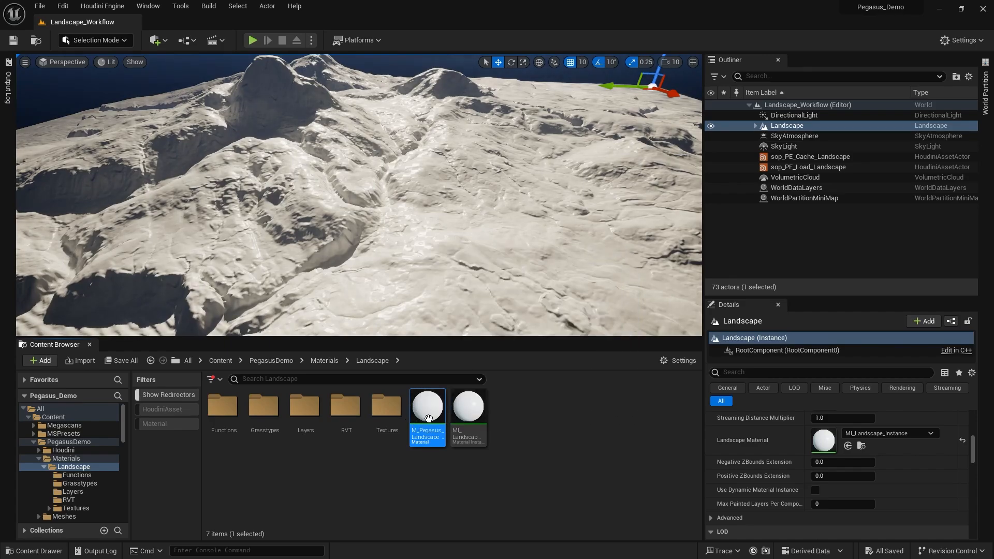
{"action": "left_click", "coordinate": [468, 412]}
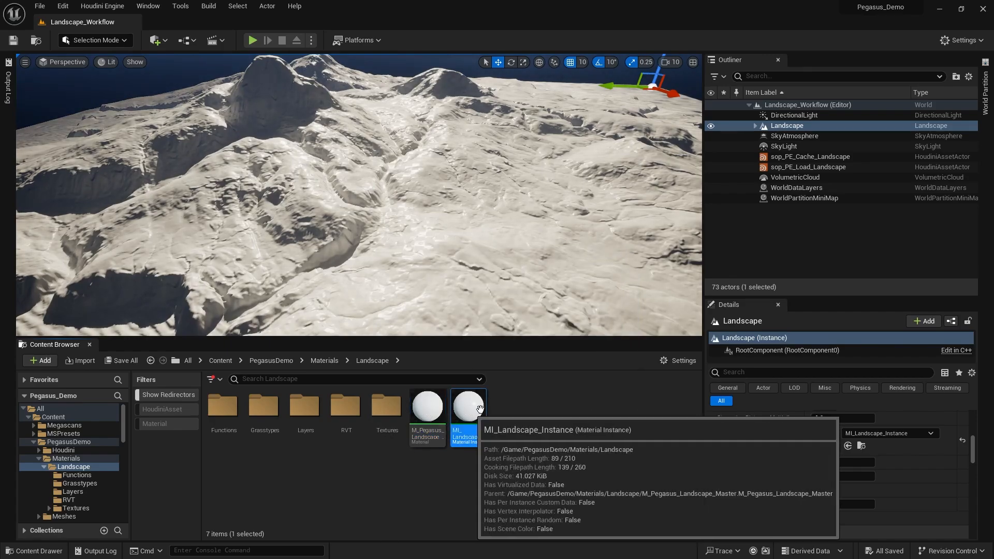
{"action": "left_click_drag", "start_coordinate": [467, 421], "coordinate": [825, 440]}
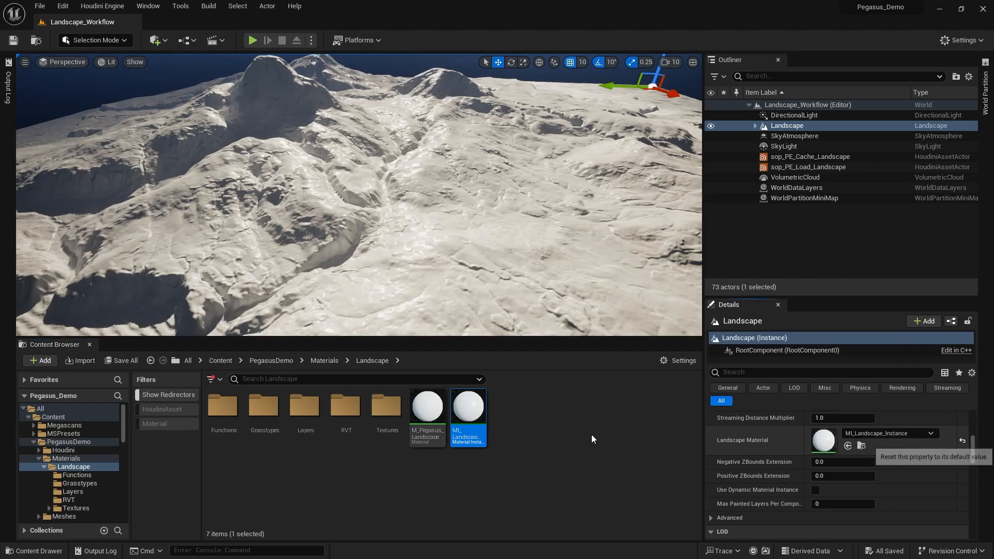
{"action": "right_click_drag", "start_coordinate": [357, 207], "coordinate": [365, 166]}
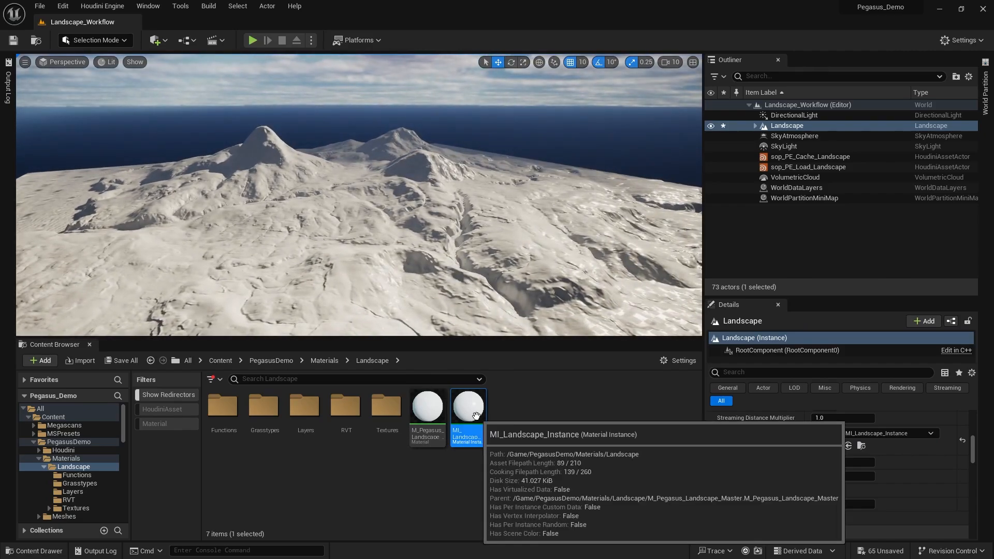
- Open MI_Landscape_Instance in its own editor beside the landscape view and show its global parameter details
{"action": "left_click", "coordinate": [569, 421]}
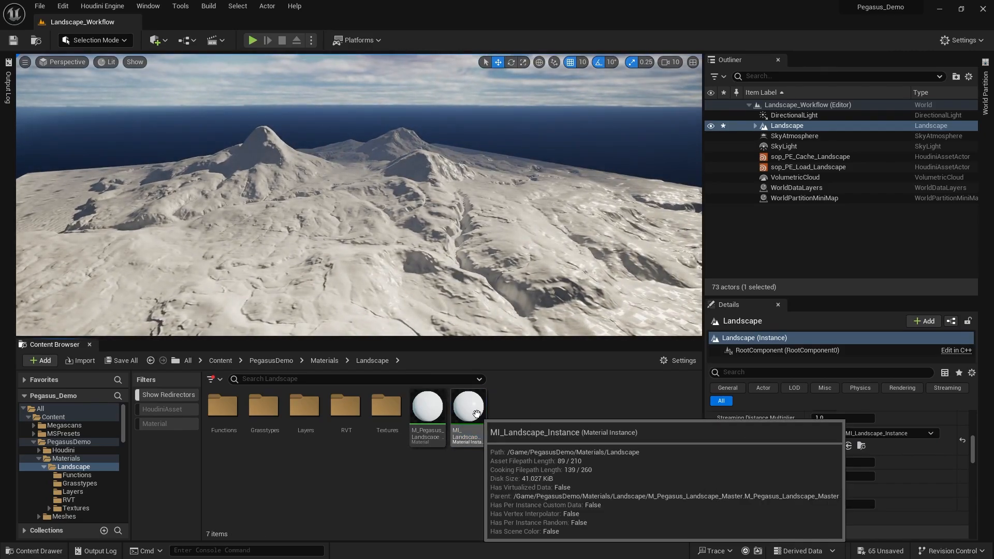
{"action": "double_click", "coordinate": [477, 414]}
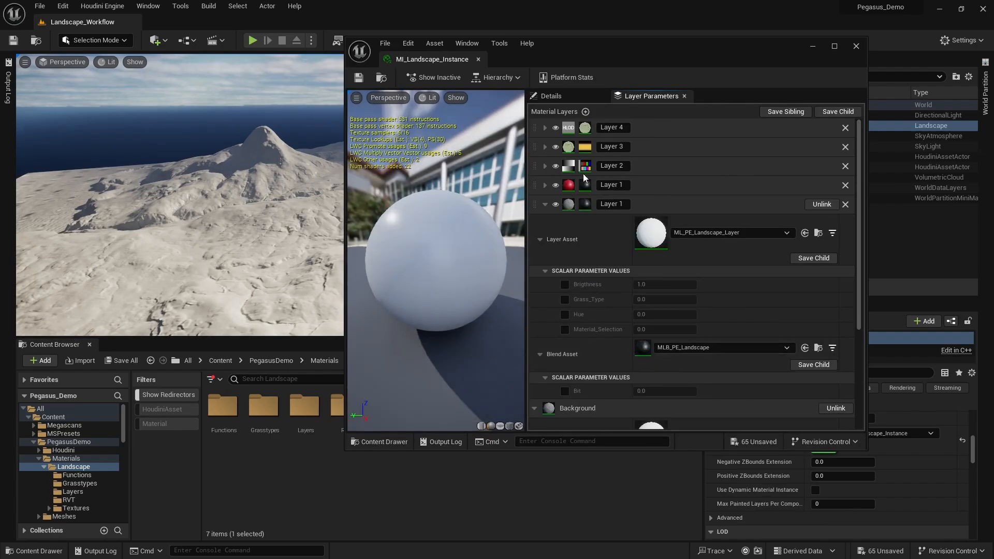
{"action": "left_click_drag", "start_coordinate": [600, 58], "coordinate": [649, 64]}
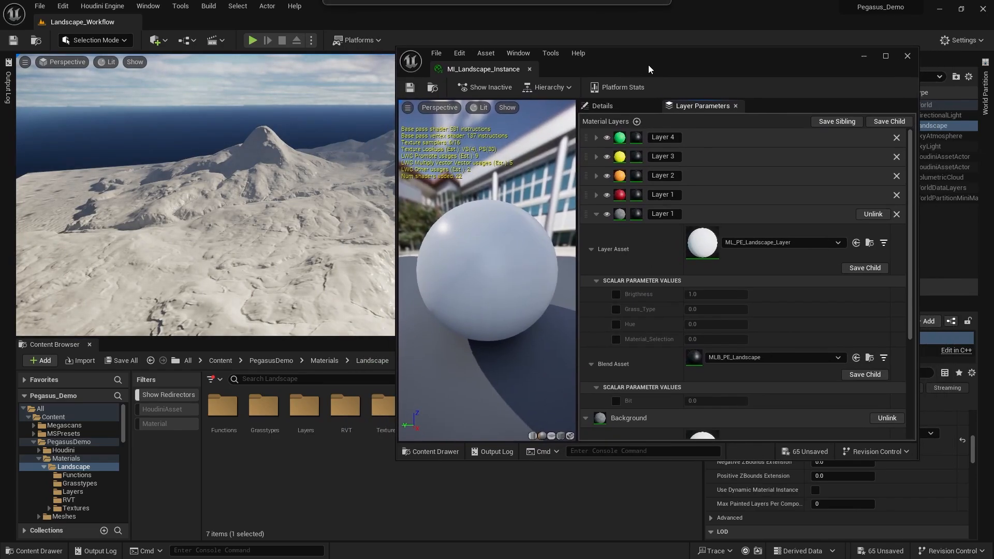
{"action": "left_click", "coordinate": [621, 106]}
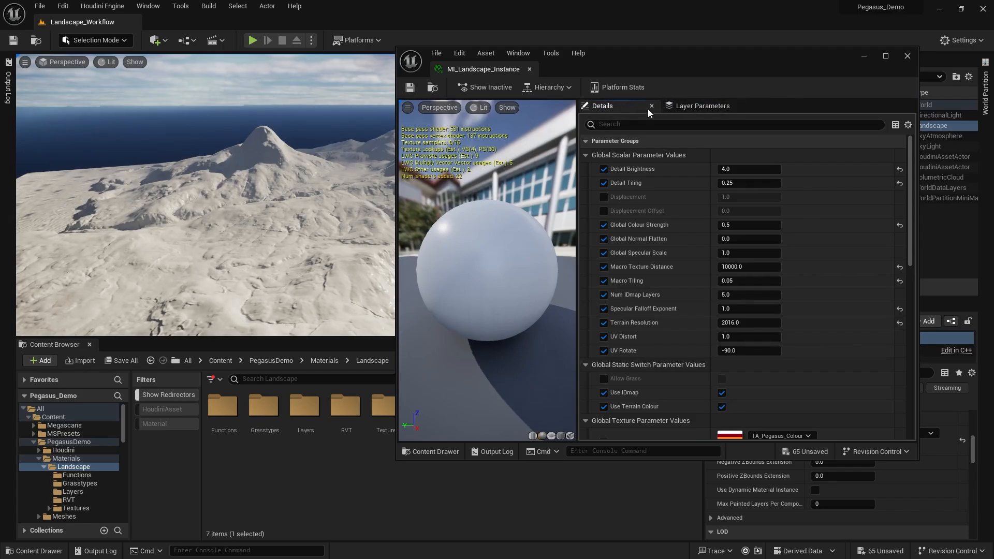
- Review the global scalar, static switch and texture parameters of MI_Landscape_Instance
{"action": "scroll", "coordinate": [657, 203], "scroll_direction": "down", "scroll_amount": 10}
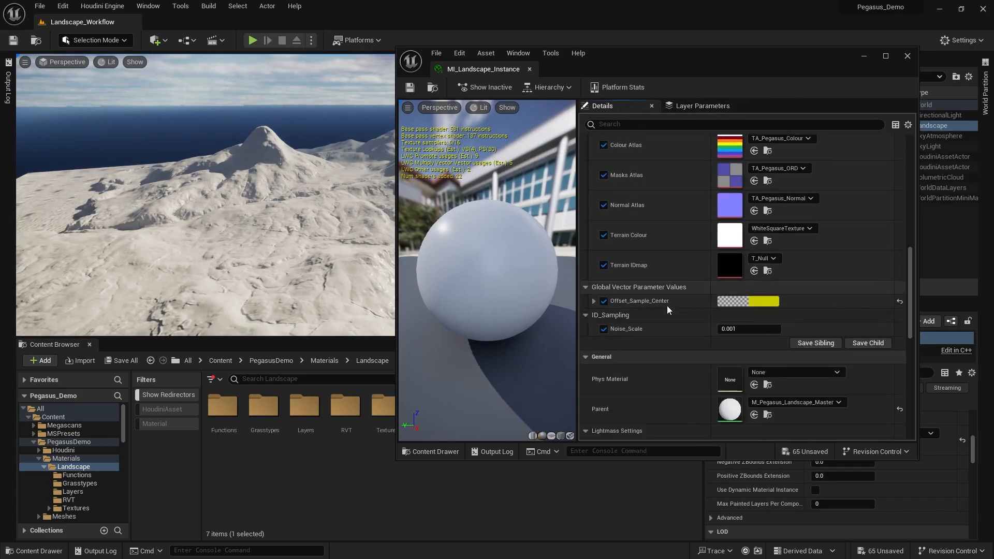
{"action": "scroll", "coordinate": [667, 306], "scroll_direction": "up", "scroll_amount": 5}
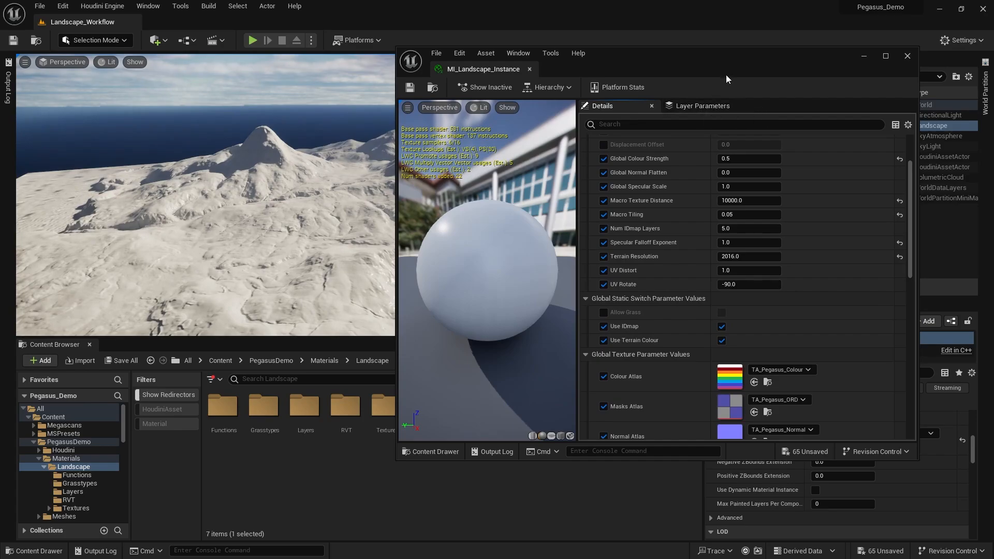
{"action": "left_click_drag", "start_coordinate": [726, 78], "coordinate": [739, 65]}
{"action": "scroll", "coordinate": [686, 217], "scroll_direction": "up", "scroll_amount": 3}
{"action": "scroll", "coordinate": [673, 223], "scroll_direction": "down", "scroll_amount": 2}
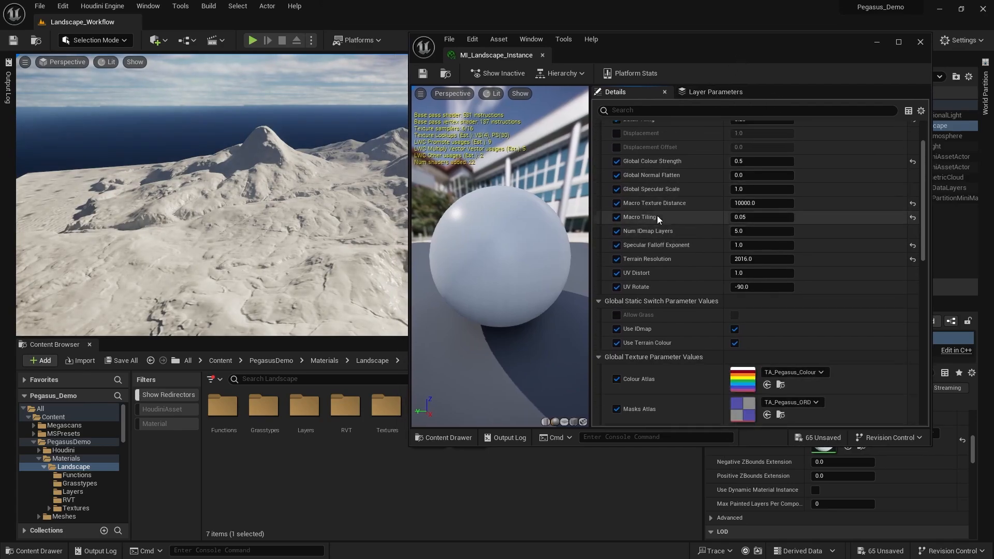
{"action": "scroll", "coordinate": [657, 215], "scroll_direction": "down", "scroll_amount": 5}
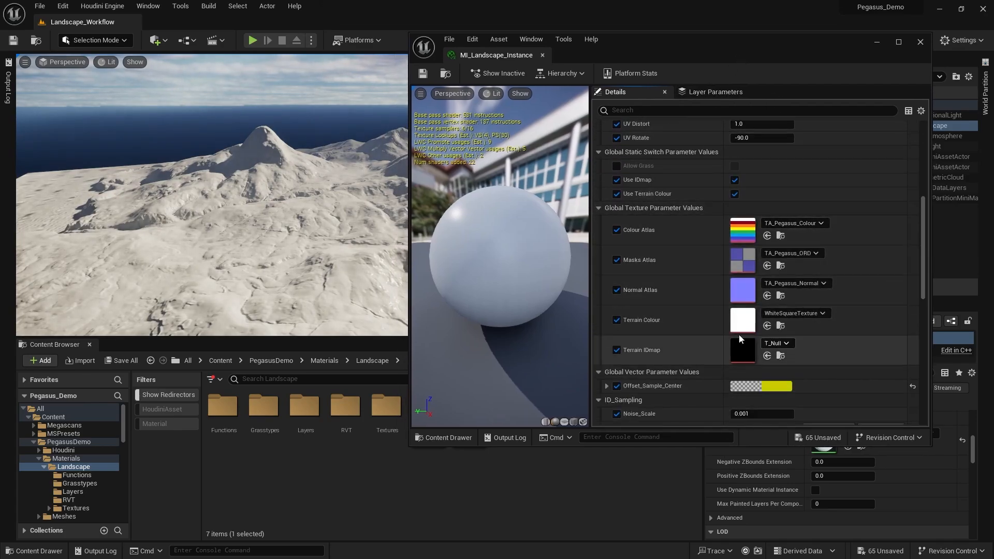
{"action": "scroll", "coordinate": [709, 140], "scroll_direction": "up", "scroll_amount": 2}
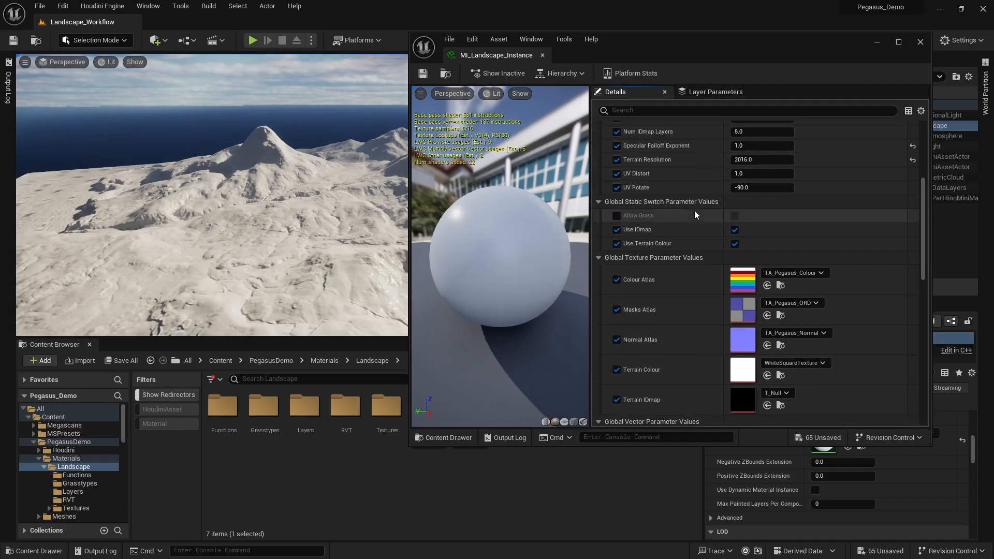
{"action": "scroll", "coordinate": [699, 166], "scroll_direction": "up", "scroll_amount": 1}
- Show the material instance's layer parameters and collapse the unlinkable Layer 1 and Background entries
{"action": "left_click", "coordinate": [716, 93]}
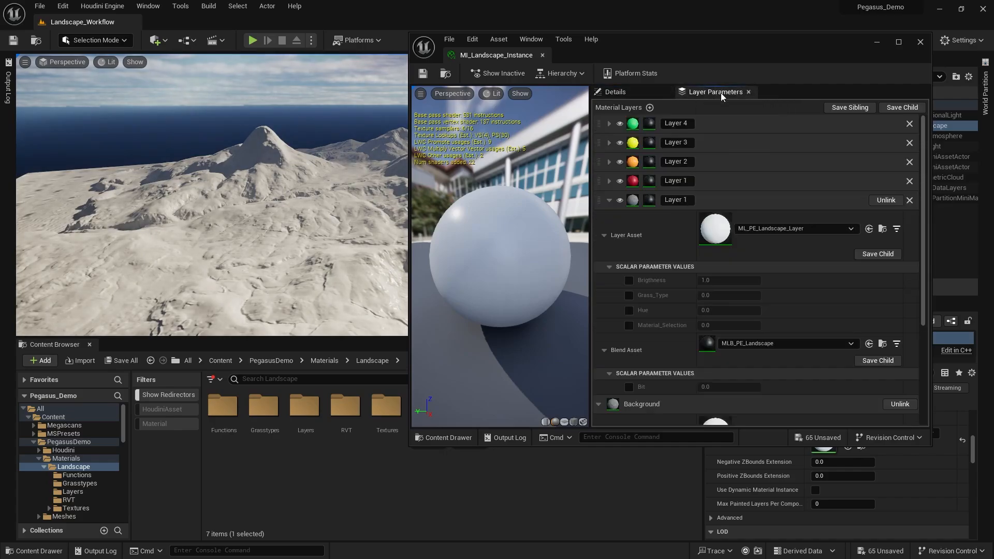
{"action": "left_click", "coordinate": [608, 200]}
{"action": "left_click", "coordinate": [599, 219]}
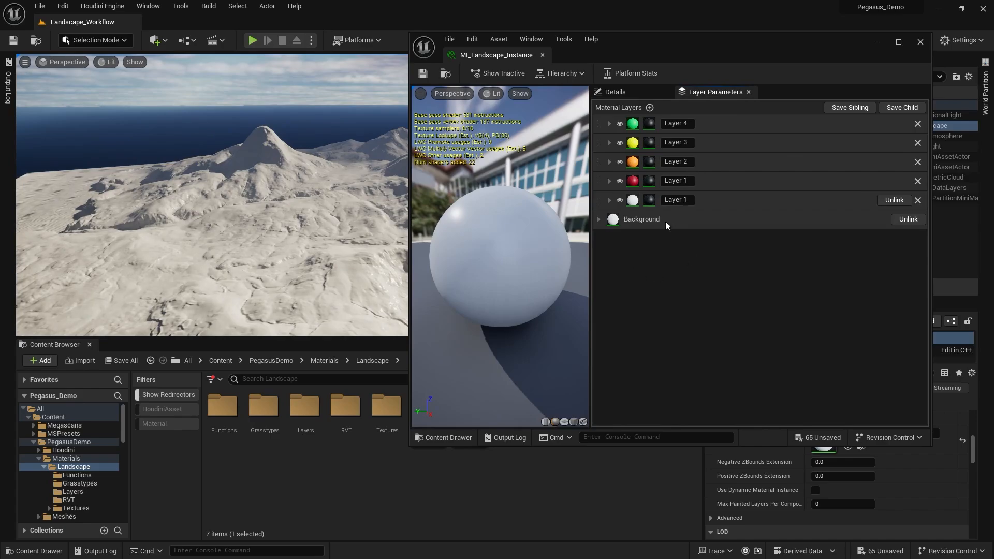
- Narrow and reposition the material instance editor to expose the landscape view, and show its global texture parameters
{"action": "right_click_drag", "start_coordinate": [293, 258], "coordinate": [319, 181]}
{"action": "left_click_drag", "start_coordinate": [645, 48], "coordinate": [653, 107]}
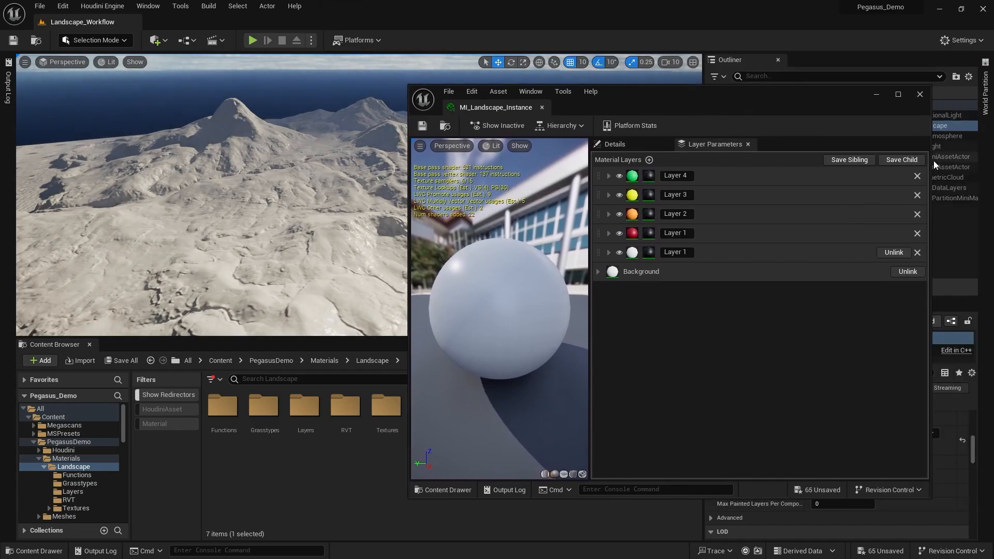
{"action": "left_click_drag", "start_coordinate": [934, 164], "coordinate": [814, 165]}
{"action": "left_click", "coordinate": [591, 144]}
{"action": "left_click_drag", "start_coordinate": [647, 94], "coordinate": [765, 53]}
{"action": "scroll", "coordinate": [751, 251], "scroll_direction": "down", "scroll_amount": 4}
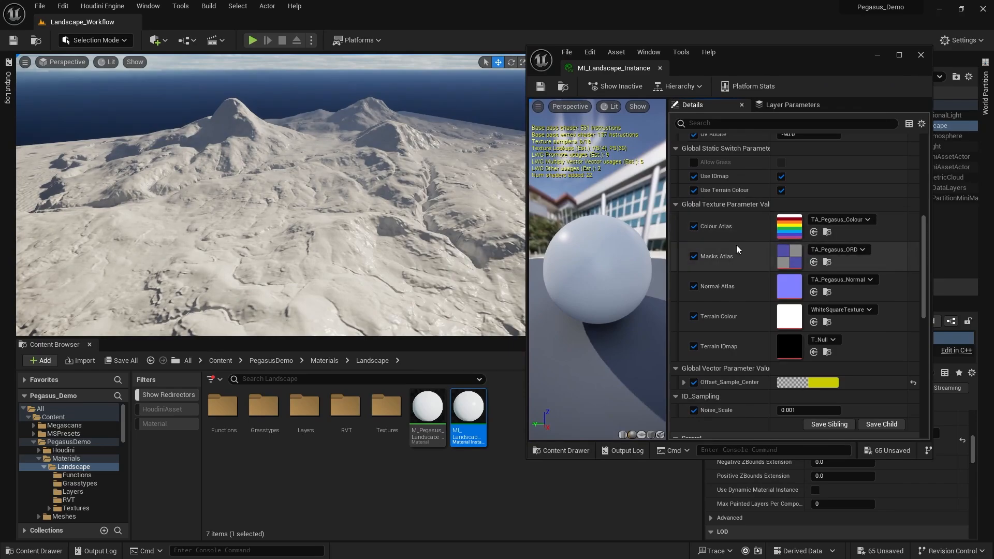
{"action": "scroll", "coordinate": [730, 219], "scroll_direction": "down", "scroll_amount": 1}
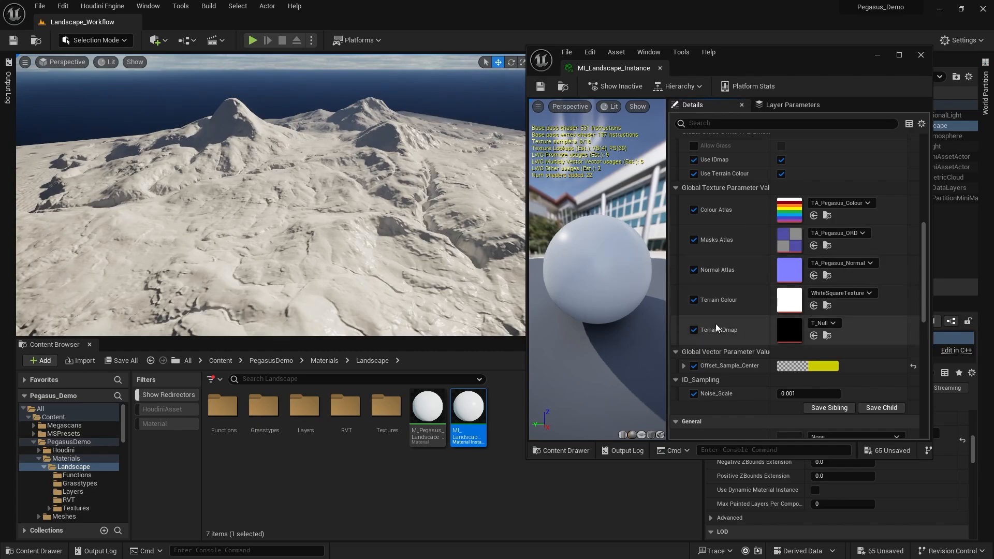
- Import T_PE_Terrain_Colour and T_PE_Terrain_IDmap from the source Textures folder on disk into the landscape's Textures content folder
{"action": "left_click", "coordinate": [505, 468]}
{"action": "double_click", "coordinate": [387, 407]}
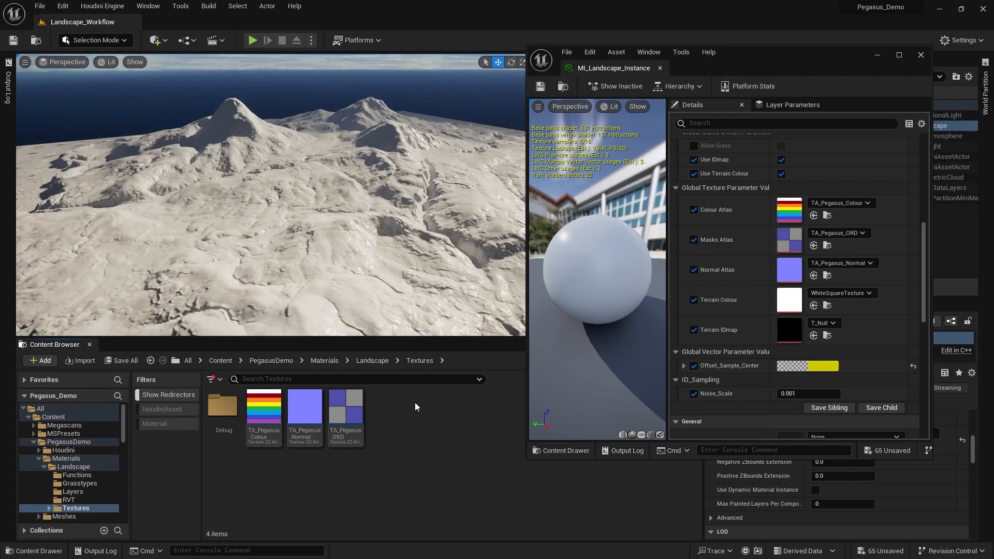
{"action": "key", "text": "alt+Tab"}
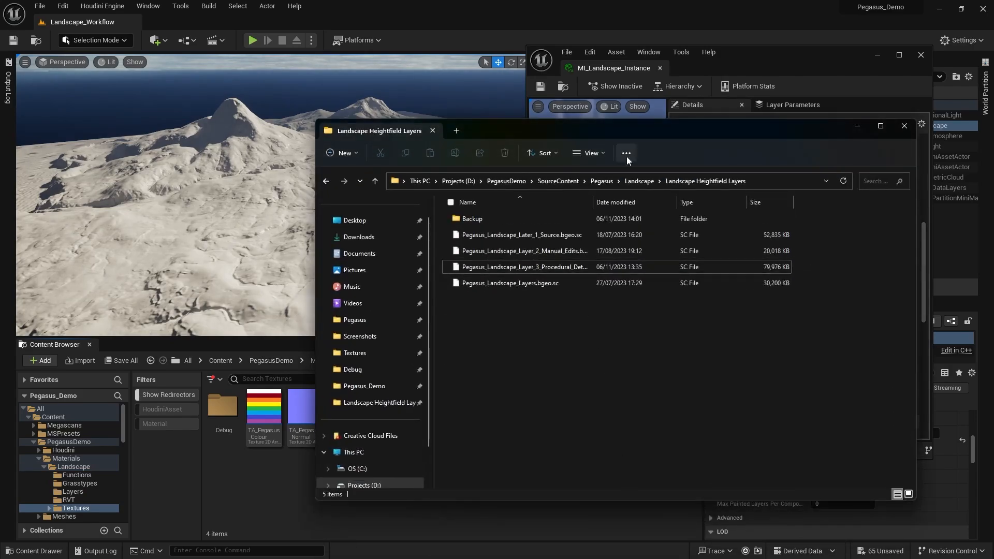
{"action": "left_click", "coordinate": [643, 183]}
{"action": "double_click", "coordinate": [493, 240]}
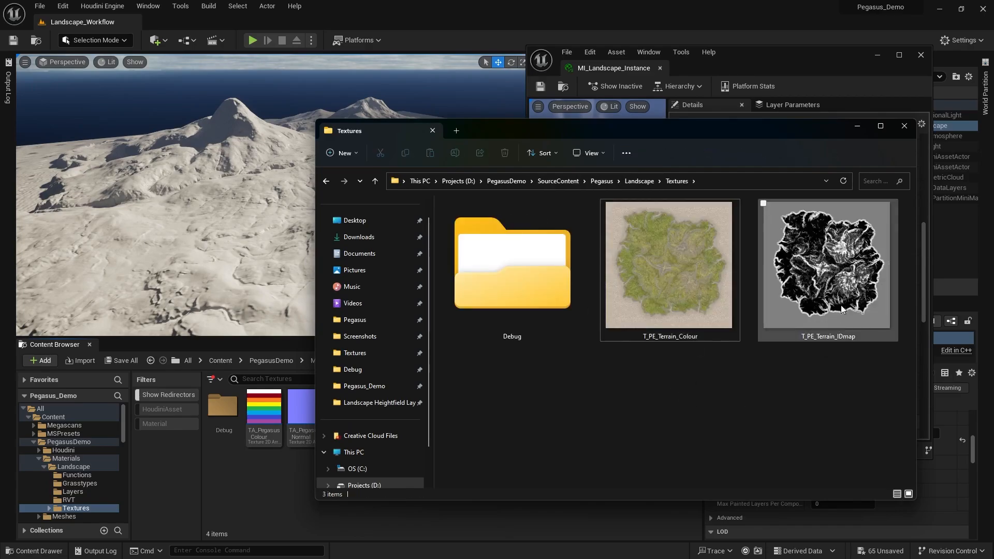
{"action": "left_click", "coordinate": [842, 309]}
{"action": "left_click", "coordinate": [677, 282], "text": "ctrl"}
{"action": "left_click_drag", "start_coordinate": [677, 281], "coordinate": [281, 480]}
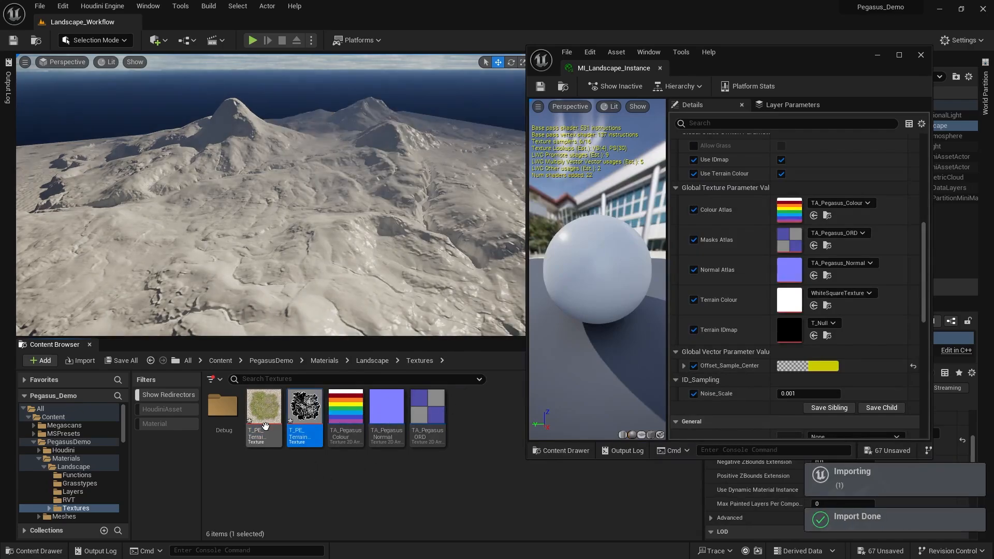
{"action": "left_click", "coordinate": [370, 491]}
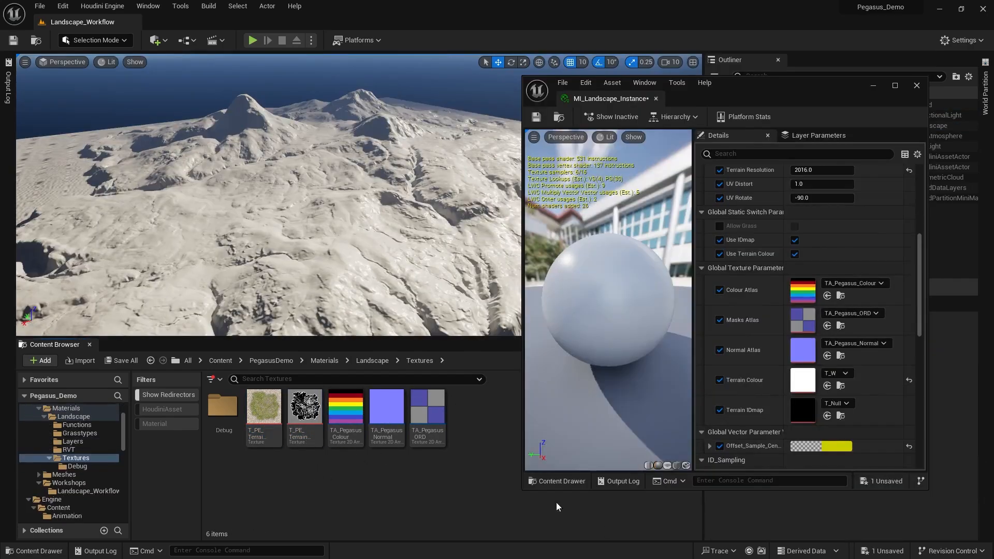
- Assign T_PE_Terrain_Colour to the Terrain Colour parameter and T_PE_Terrain_IDmap to the Terrain IDmap parameter
{"action": "left_click_drag", "start_coordinate": [264, 409], "coordinate": [802, 384]}
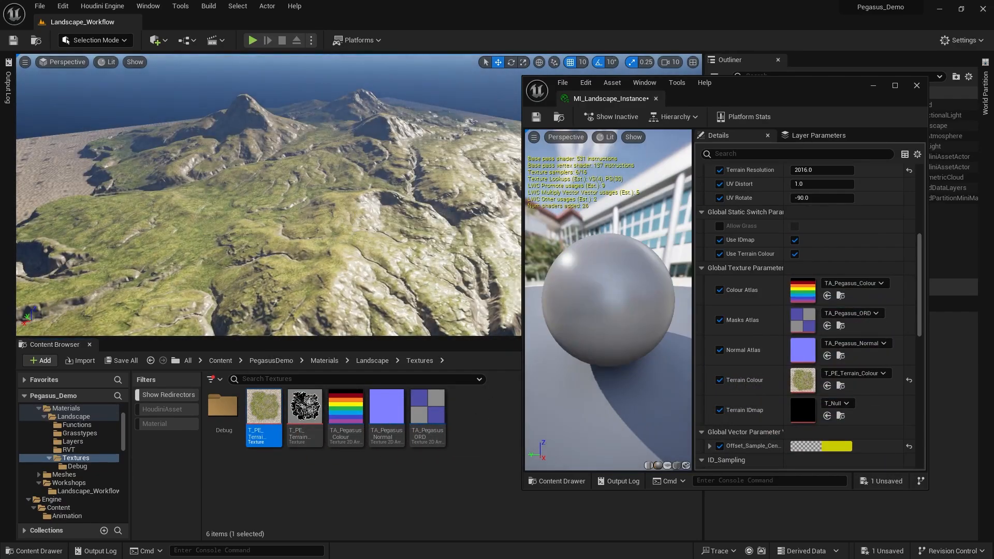
{"action": "right_click_drag", "start_coordinate": [311, 207], "coordinate": [364, 209]}
{"action": "left_click_drag", "start_coordinate": [305, 408], "coordinate": [802, 414]}
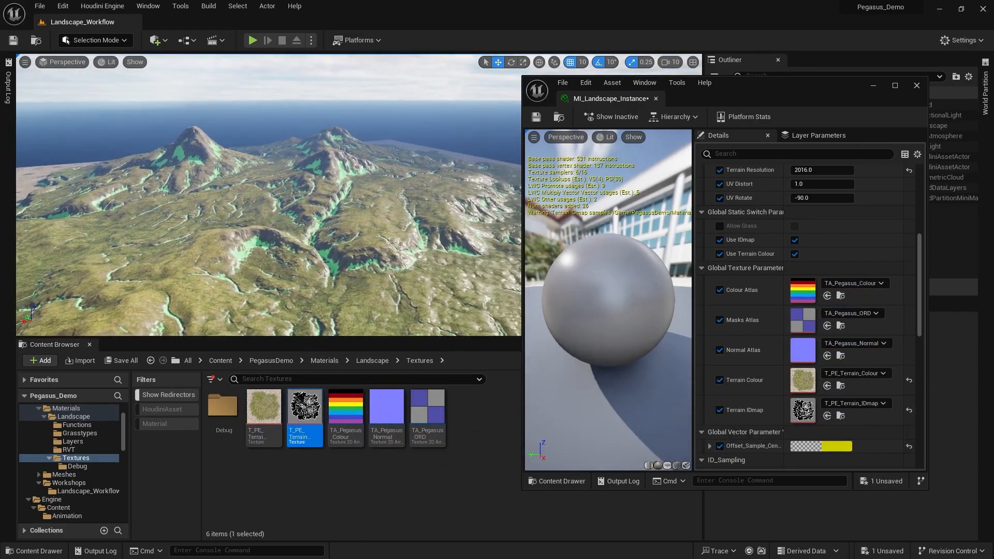
{"action": "right_click_drag", "start_coordinate": [332, 197], "coordinate": [309, 202]}
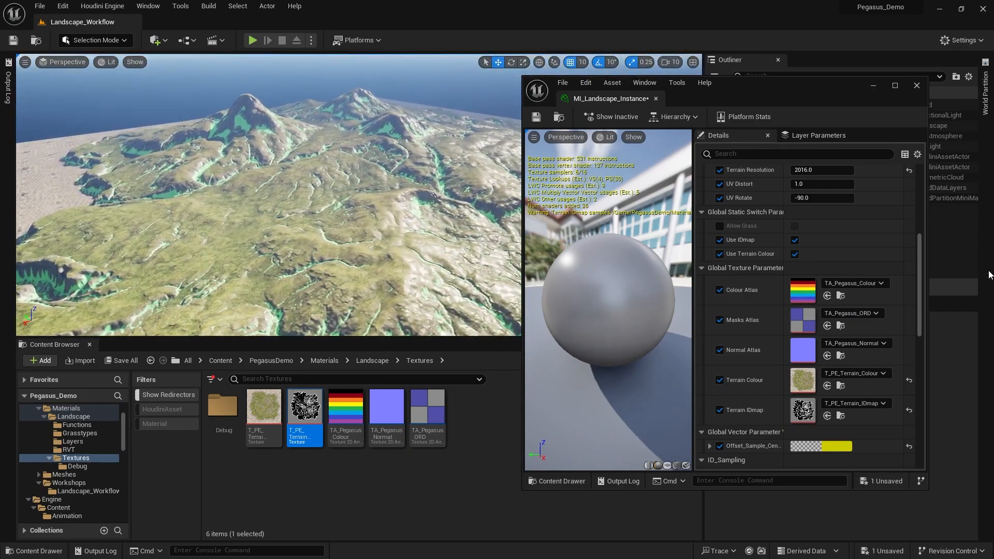
- Turn off Use Terrain Colour in the material instance and inspect the ID map layers close up on the landscape
{"action": "scroll", "coordinate": [840, 330], "scroll_direction": "up", "scroll_amount": 3}
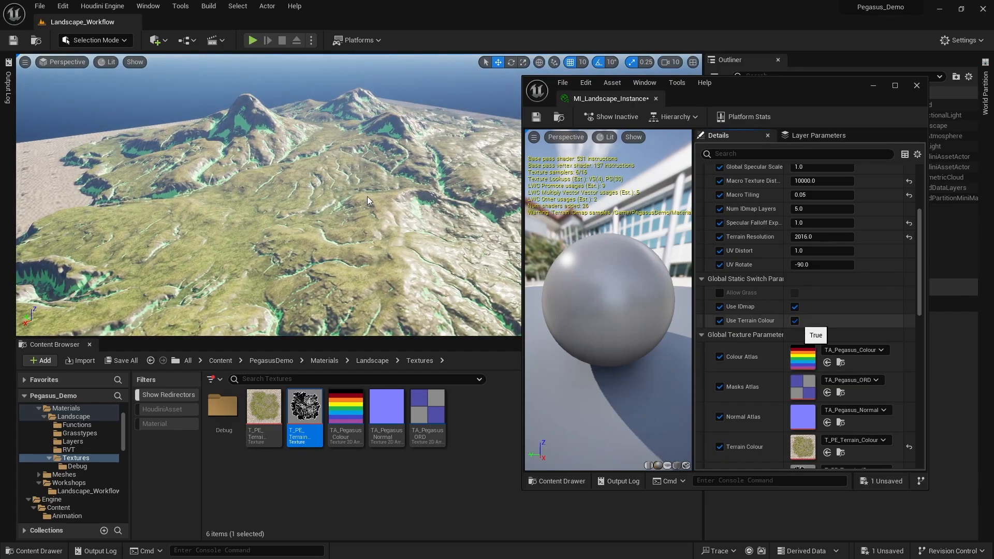
{"action": "right_click_drag", "start_coordinate": [368, 196], "coordinate": [24, 193]}
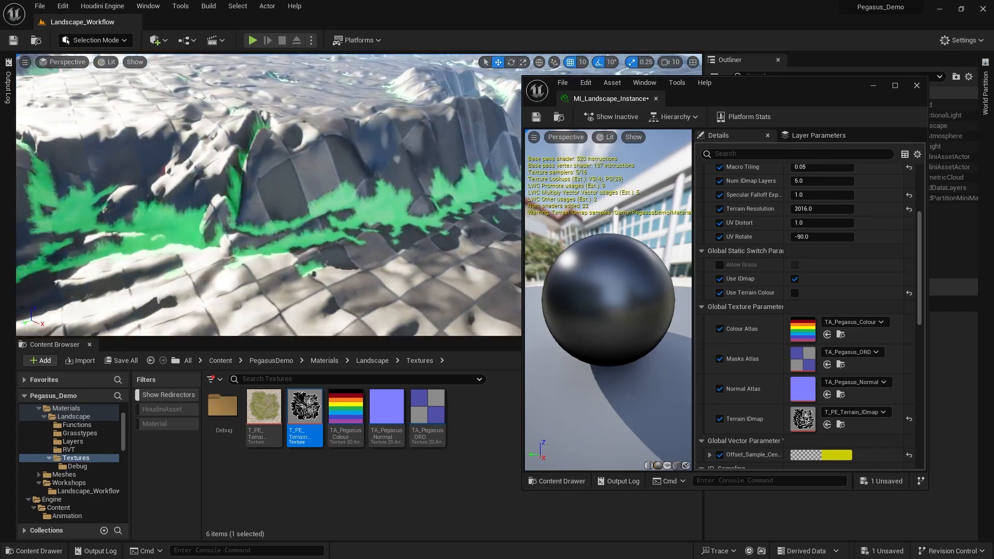
{"action": "right_click_drag", "start_coordinate": [383, 306], "coordinate": [317, 329]}
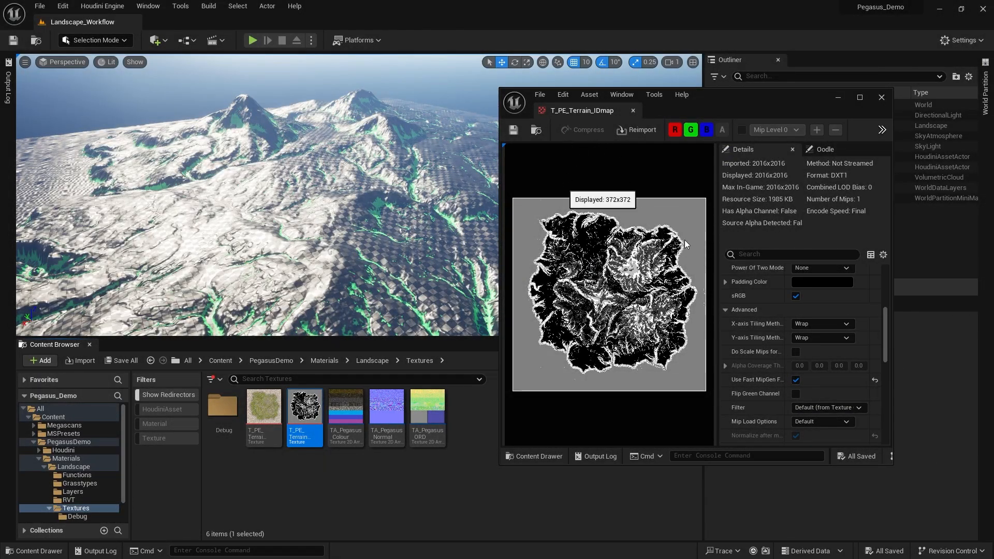
- Set the compression of the T_PE_Terrain_IDmap texture to Grayscale (G8/16, RGB8 sRGB)
{"action": "scroll", "coordinate": [794, 305], "scroll_direction": "up", "scroll_amount": 5}
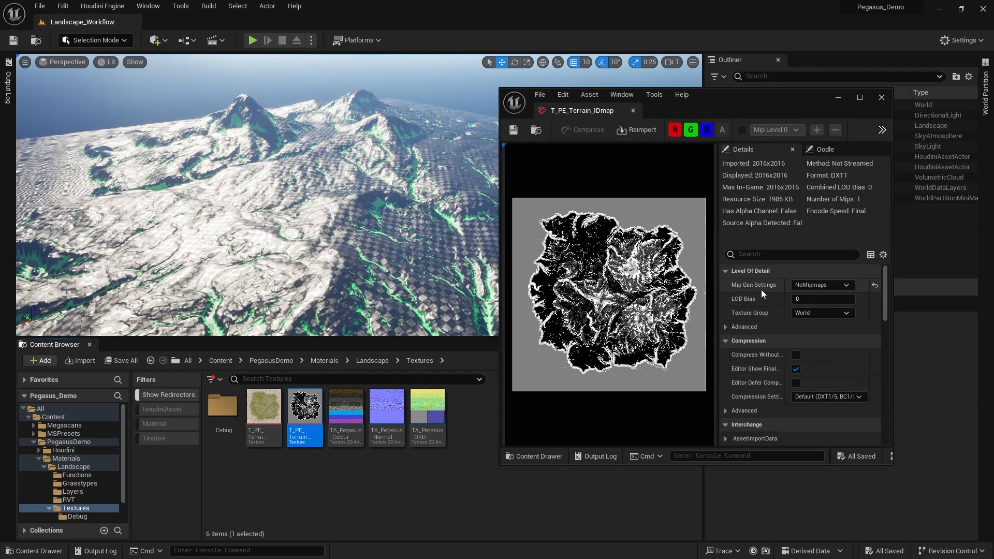
{"action": "scroll", "coordinate": [757, 287], "scroll_direction": "down", "scroll_amount": 3}
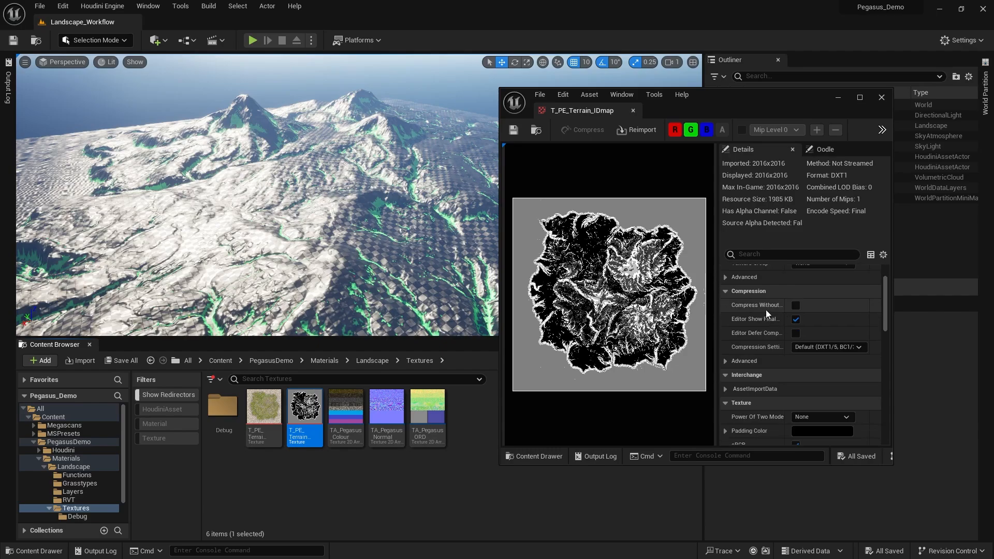
{"action": "scroll", "coordinate": [760, 307], "scroll_direction": "down", "scroll_amount": 1}
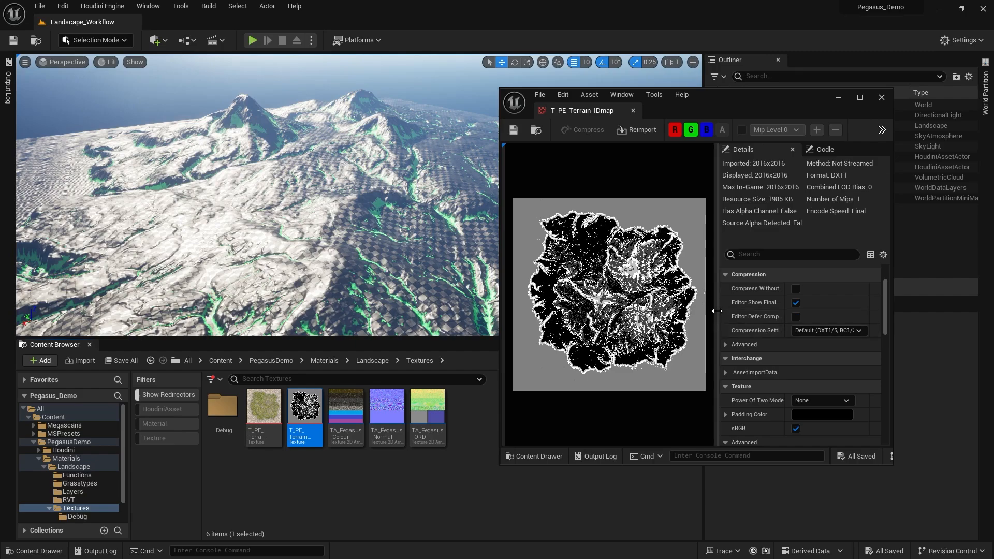
{"action": "left_click_drag", "start_coordinate": [717, 310], "coordinate": [640, 311]}
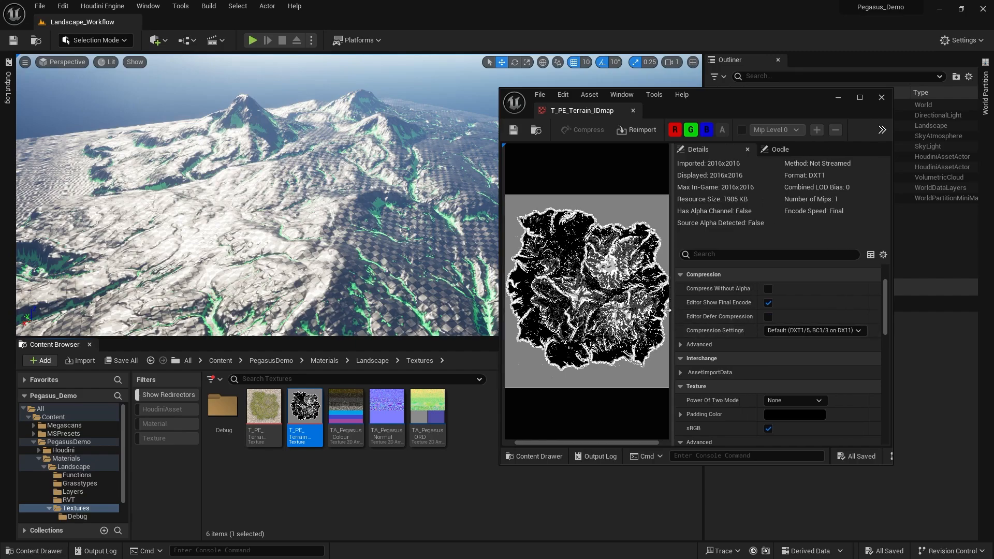
{"action": "left_click", "coordinate": [791, 331]}
{"action": "left_click", "coordinate": [792, 372]}
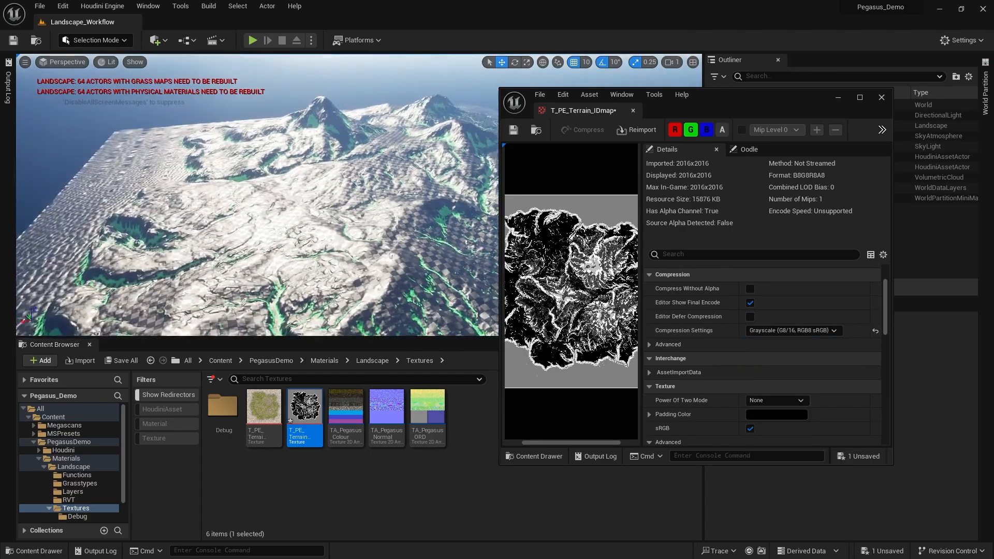
{"action": "right_click_drag", "start_coordinate": [399, 222], "coordinate": [416, 225]}
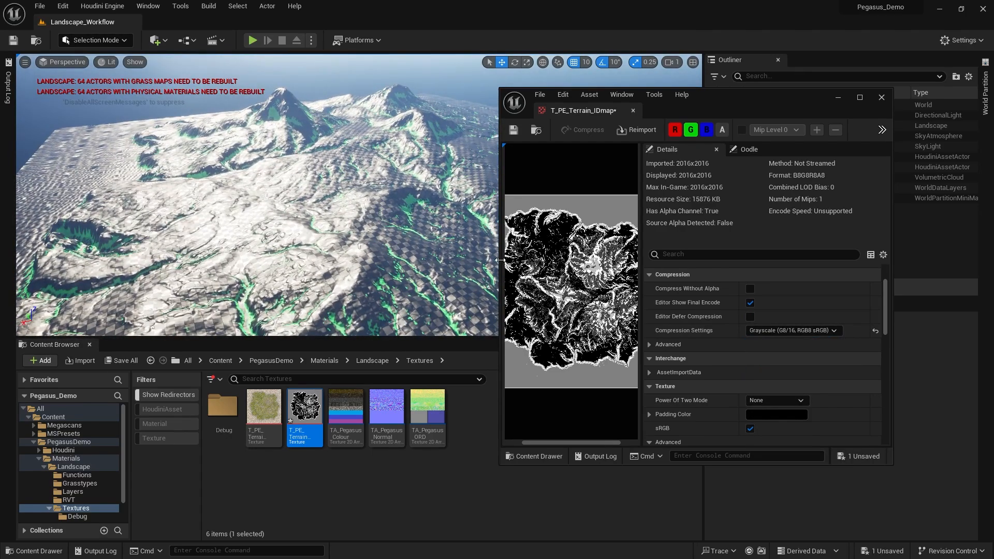
- Widen the texture editor and its preview of T_PE_Terrain_IDmap, and show the Texture settings including sRGB and tiling
{"action": "left_click_drag", "start_coordinate": [500, 260], "coordinate": [450, 260]}
{"action": "left_click_drag", "start_coordinate": [609, 293], "coordinate": [640, 293]}
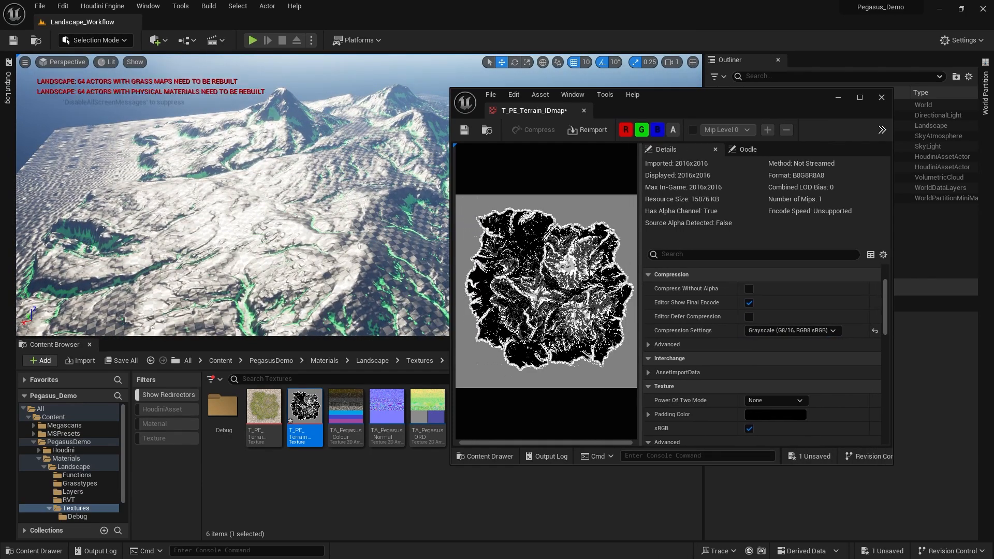
{"action": "scroll", "coordinate": [709, 293], "scroll_direction": "down", "scroll_amount": 1}
{"action": "scroll", "coordinate": [714, 291], "scroll_direction": "down", "scroll_amount": 3}
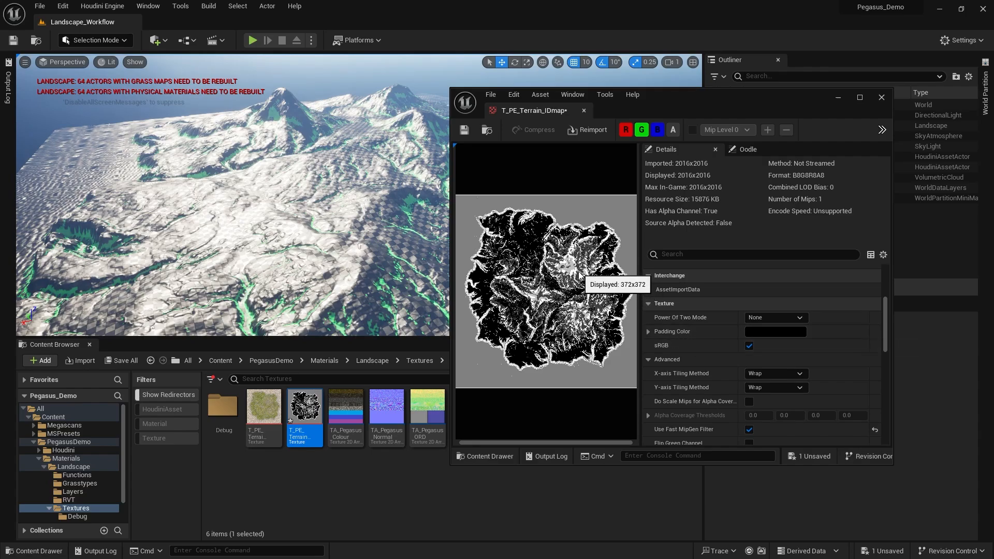
- Open the T_PE_Terrain_Colour texture, view the whole map, and compare it with T_PE_Terrain_IDmap
{"action": "left_click", "coordinate": [274, 422]}
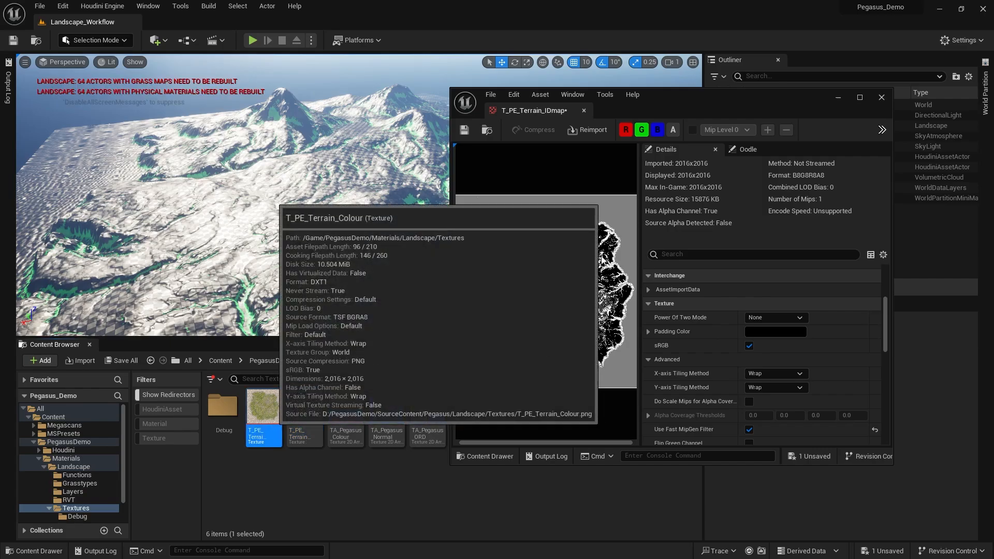
{"action": "double_click", "coordinate": [261, 433]}
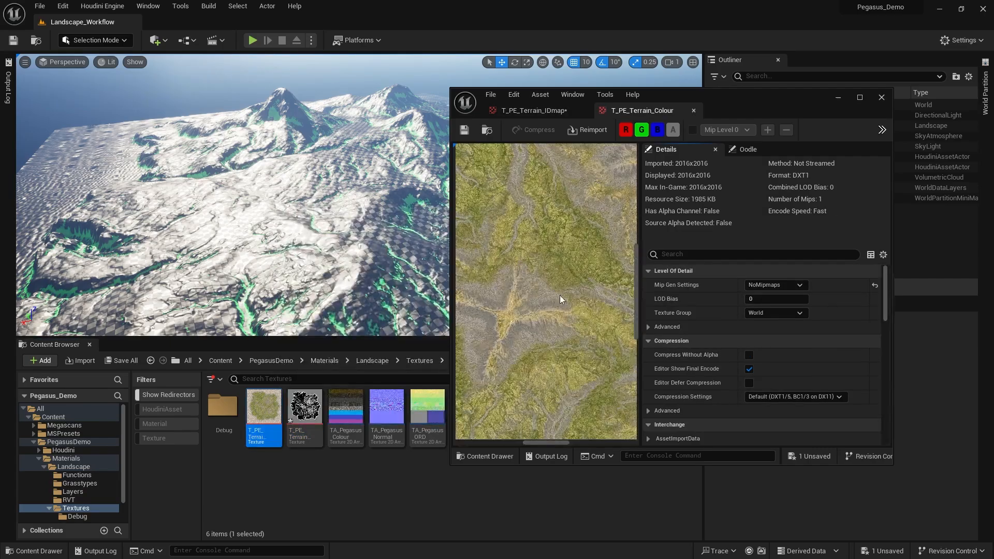
{"action": "scroll", "coordinate": [588, 286], "scroll_direction": "down", "scroll_amount": 5}
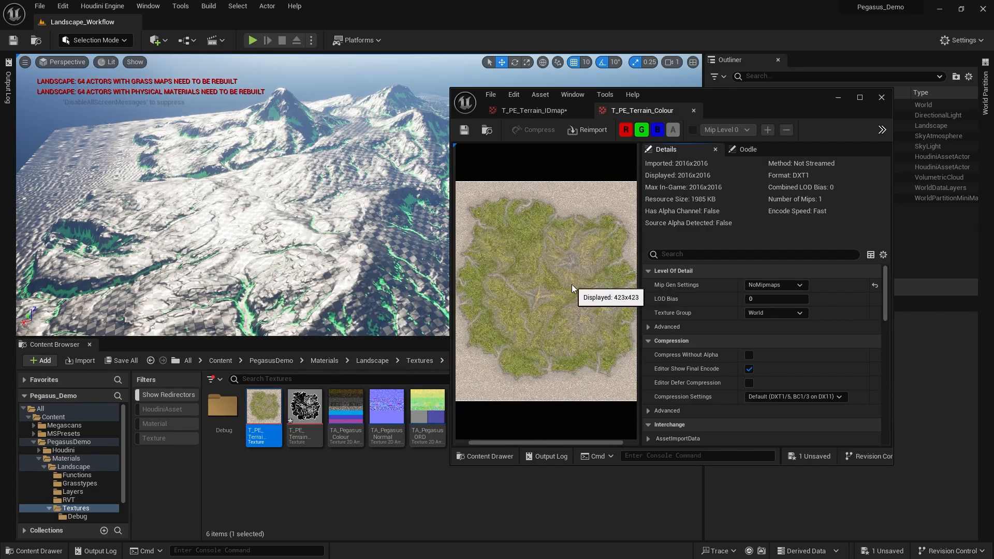
{"action": "left_click_drag", "start_coordinate": [640, 265], "coordinate": [712, 265]}
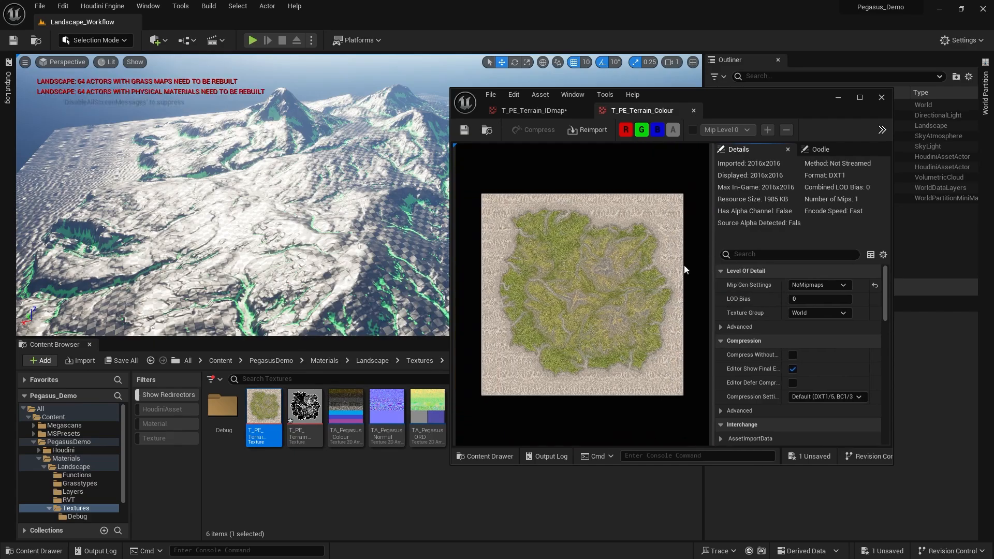
{"action": "scroll", "coordinate": [592, 294], "scroll_direction": "up", "scroll_amount": 2}
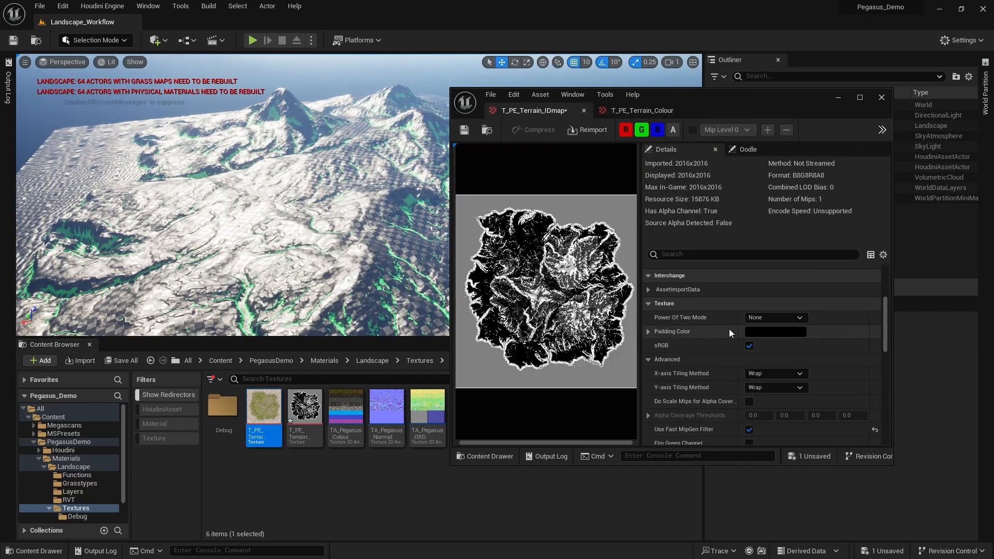
{"action": "scroll", "coordinate": [582, 298], "scroll_direction": "up", "scroll_amount": 3}
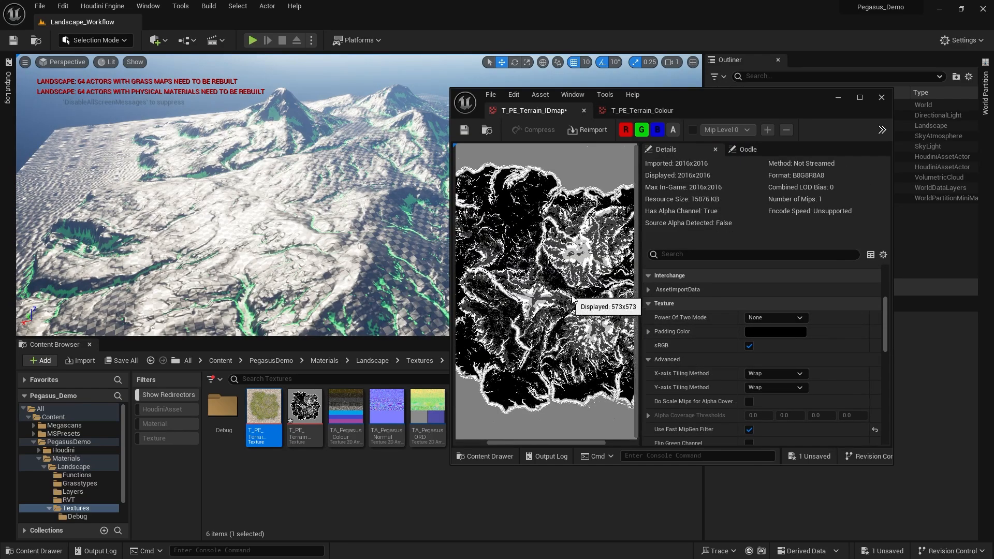
- Enlarge the preview of T_PE_Terrain_IDmap and turn off sRGB for the texture
{"action": "scroll", "coordinate": [582, 298], "scroll_direction": "down", "scroll_amount": 1}
{"action": "left_click_drag", "start_coordinate": [640, 296], "coordinate": [670, 297]}
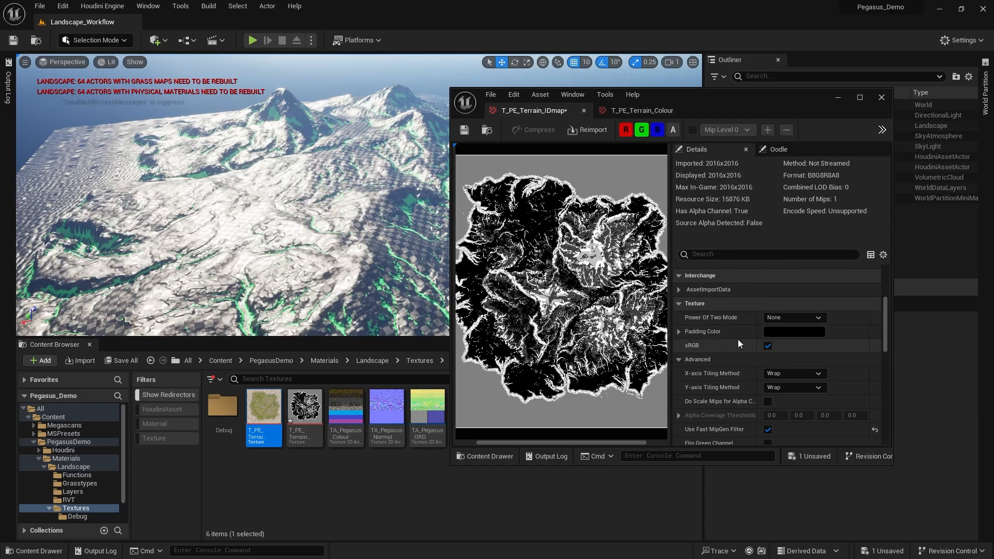
{"action": "left_click", "coordinate": [769, 347]}
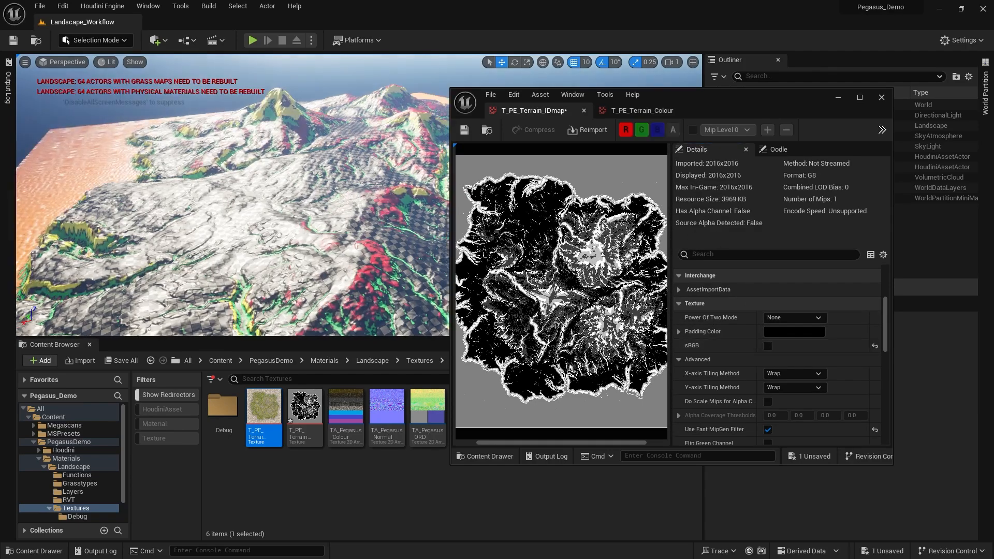
- Inspect the ID map layer colours on the landscape from a distance and close up
{"action": "right_click_drag", "start_coordinate": [331, 207], "coordinate": [233, 218]}
{"action": "scroll", "coordinate": [259, 220], "scroll_direction": "up", "scroll_amount": 2}
{"action": "scroll", "coordinate": [251, 220], "scroll_direction": "up", "scroll_amount": 12}
{"action": "key", "text": "d"}
{"action": "scroll", "coordinate": [356, 264], "scroll_direction": "down", "scroll_amount": 1}
{"action": "right_click_drag", "start_coordinate": [362, 263], "coordinate": [345, 219]}
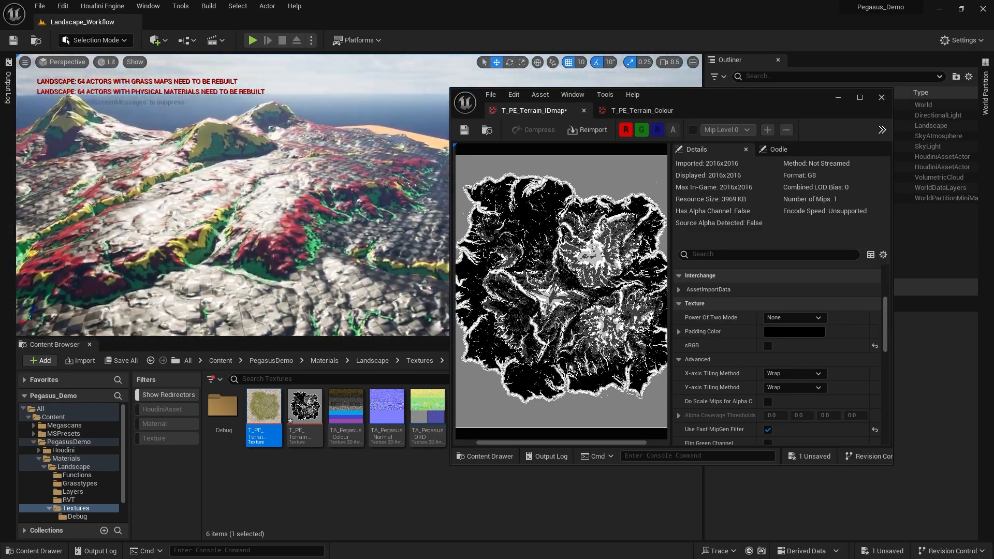
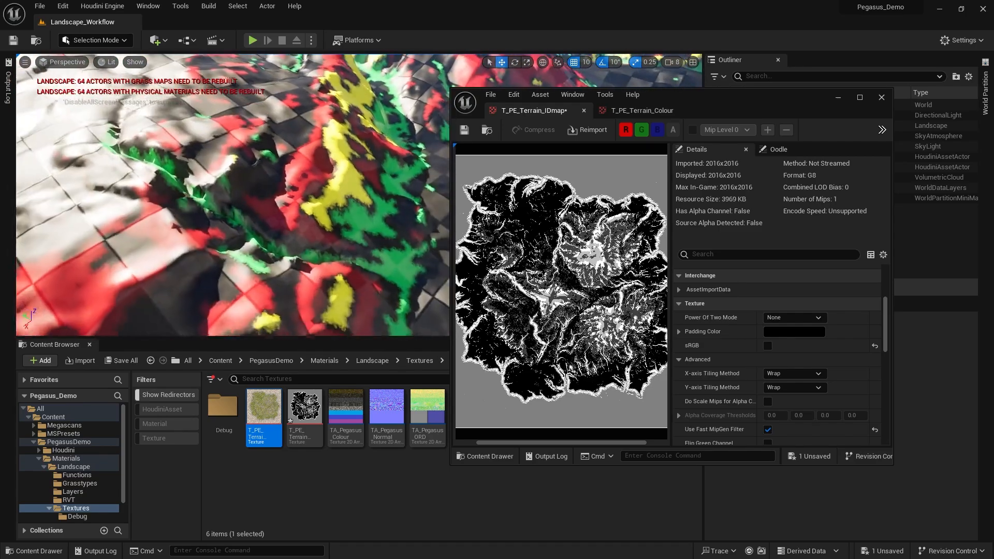
- Examine the pixel edges between the ID values in the T_PE_Terrain_IDmap preview
{"action": "scroll", "coordinate": [569, 303], "scroll_direction": "up", "scroll_amount": 8}
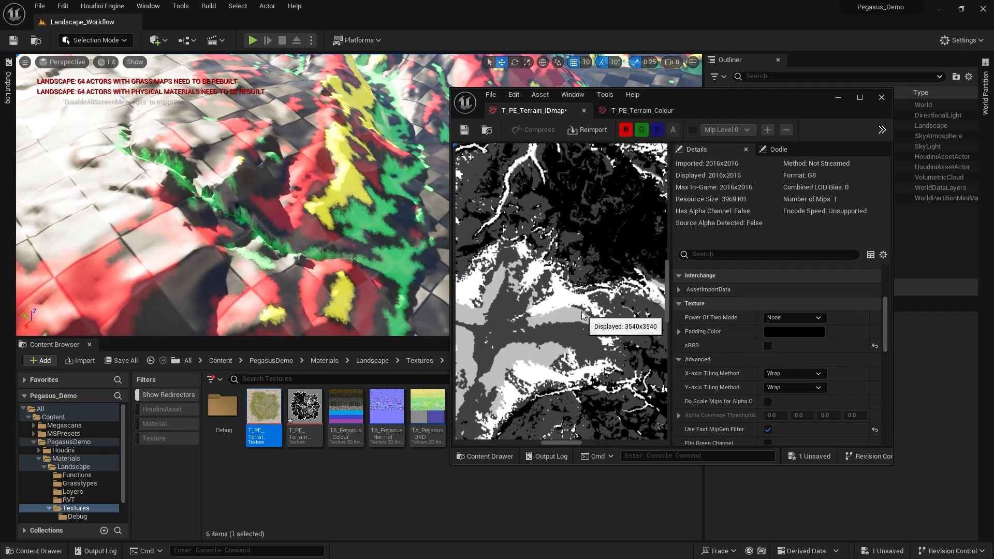
{"action": "scroll", "coordinate": [569, 303], "scroll_direction": "up", "scroll_amount": 6}
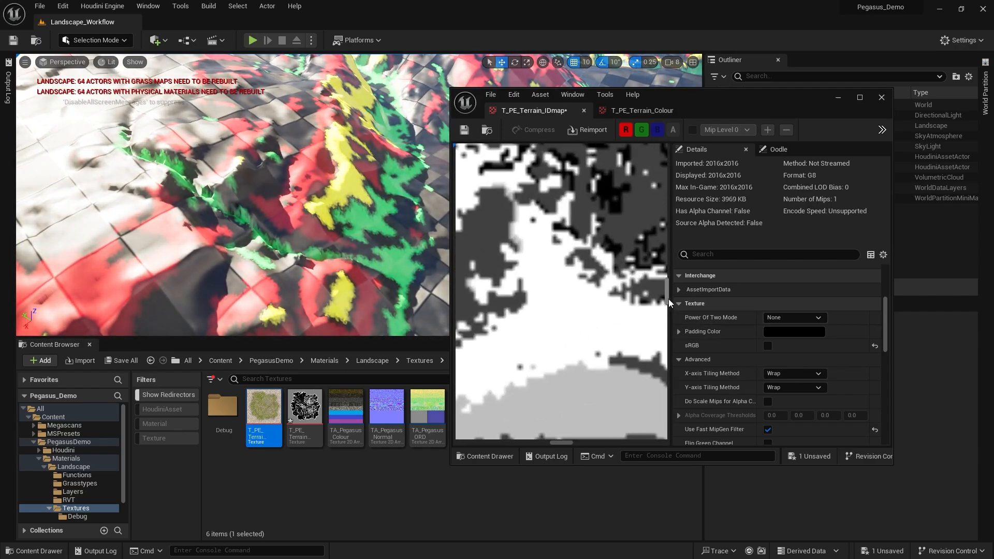
{"action": "left_click_drag", "start_coordinate": [670, 293], "coordinate": [671, 289]}
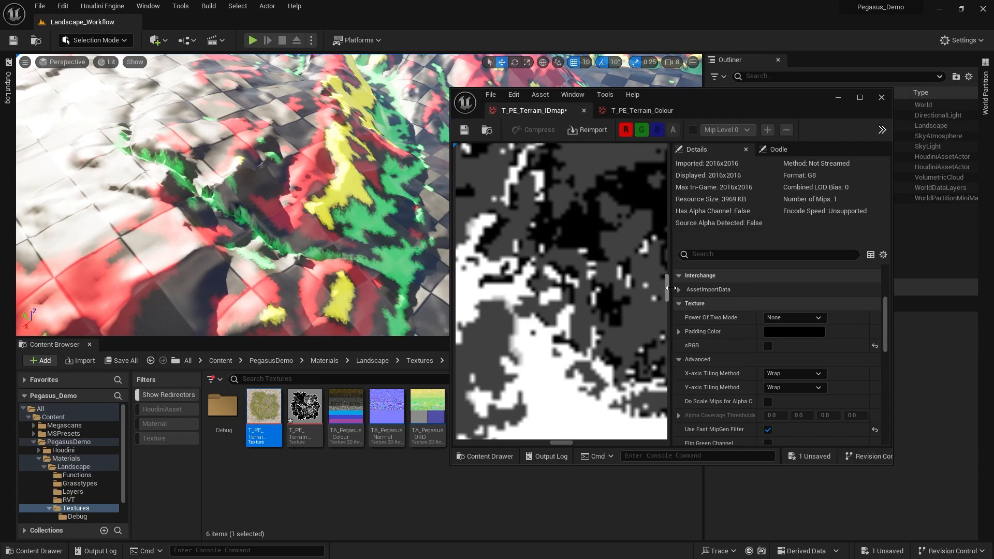
{"action": "left_click_drag", "start_coordinate": [671, 288], "coordinate": [667, 300]}
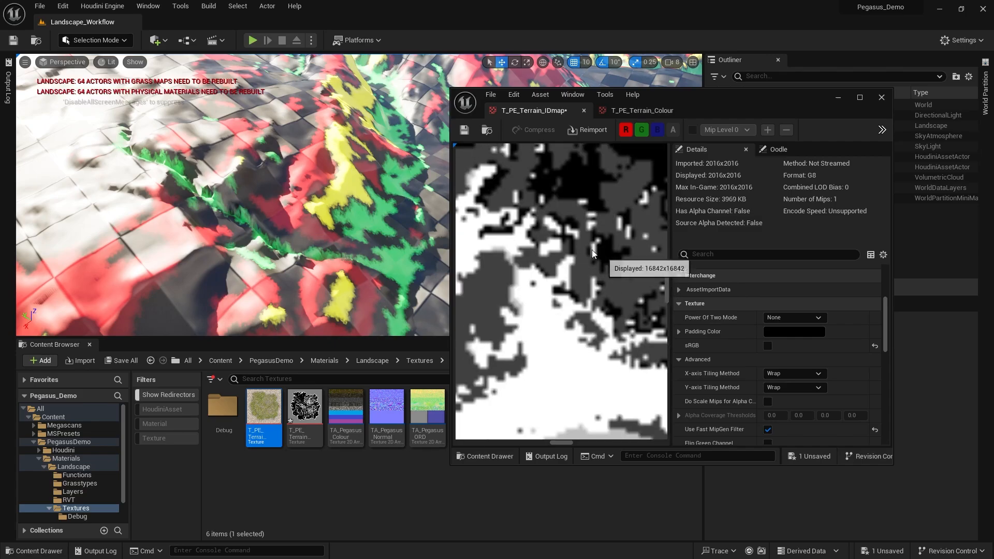
{"action": "scroll", "coordinate": [559, 253], "scroll_direction": "up", "scroll_amount": 3}
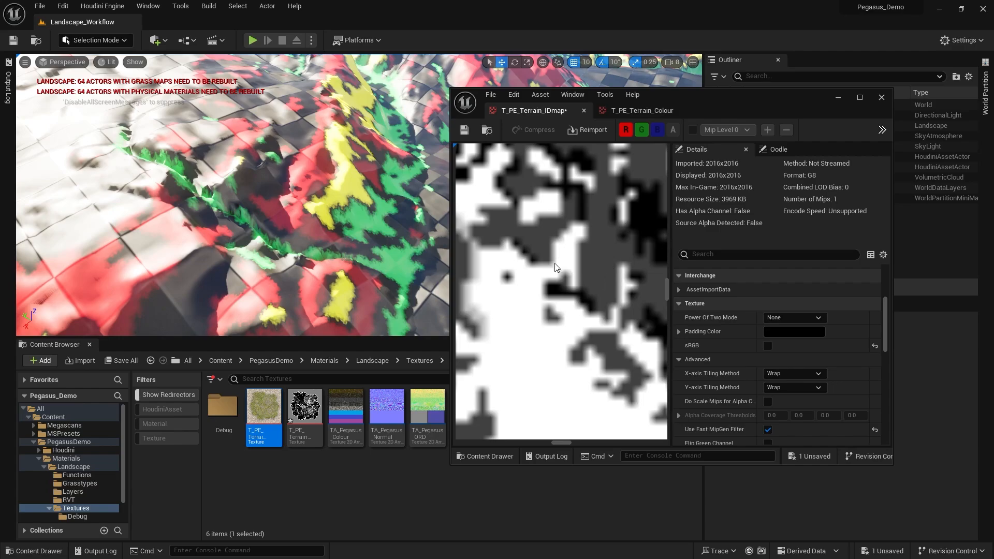
- Set the Filter of the T_PE_Terrain_IDmap texture to Nearest
{"action": "mouse_move", "coordinate": [325, 183]}
{"action": "right_mouse_down"}
{"action": "mouse_move", "coordinate": [259, 202]}
{"action": "mouse_move", "coordinate": [321, 171]}
{"action": "right_mouse_up"}
{"action": "scroll", "coordinate": [708, 327], "scroll_direction": "down", "scroll_amount": 3}
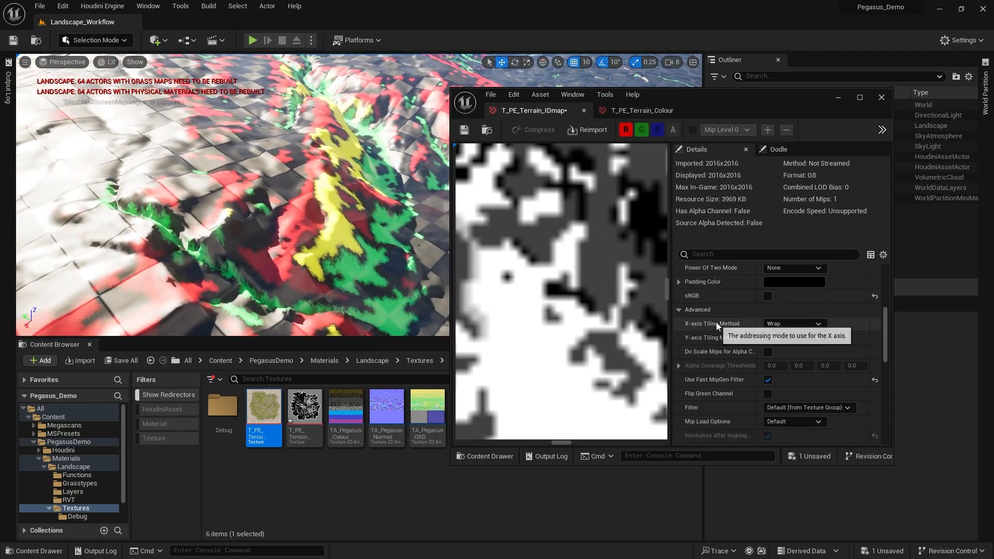
{"action": "scroll", "coordinate": [725, 318], "scroll_direction": "down", "scroll_amount": 2}
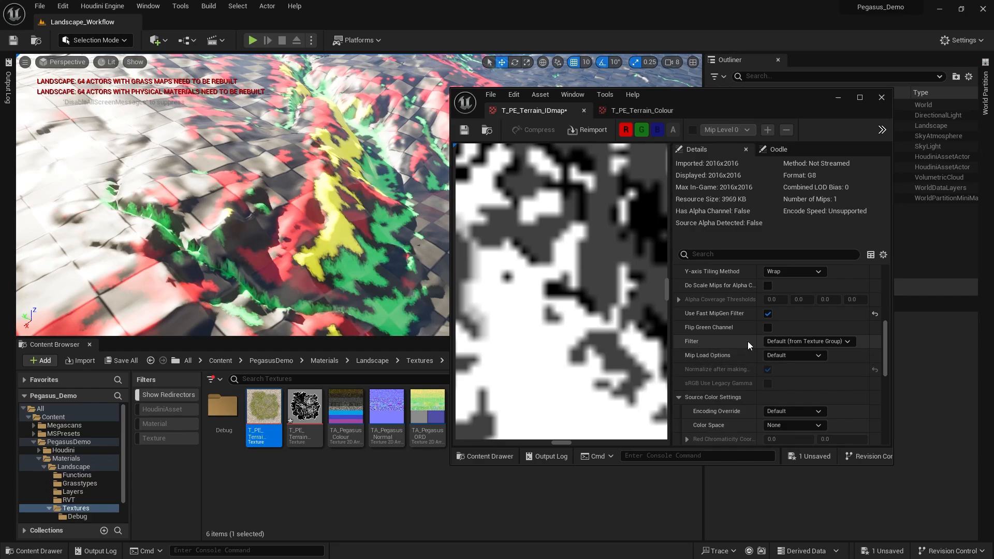
{"action": "left_click", "coordinate": [804, 342]}
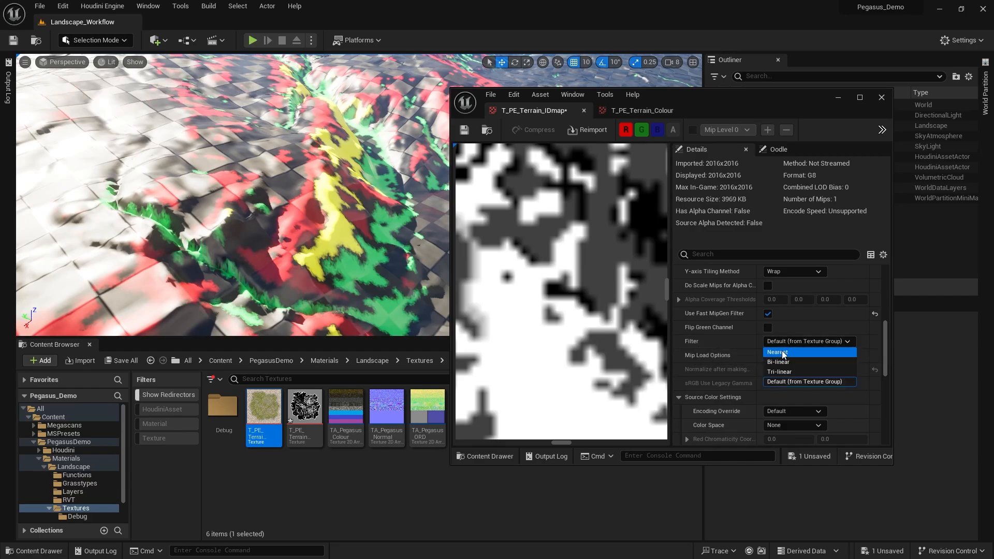
{"action": "key", "text": "Return"}
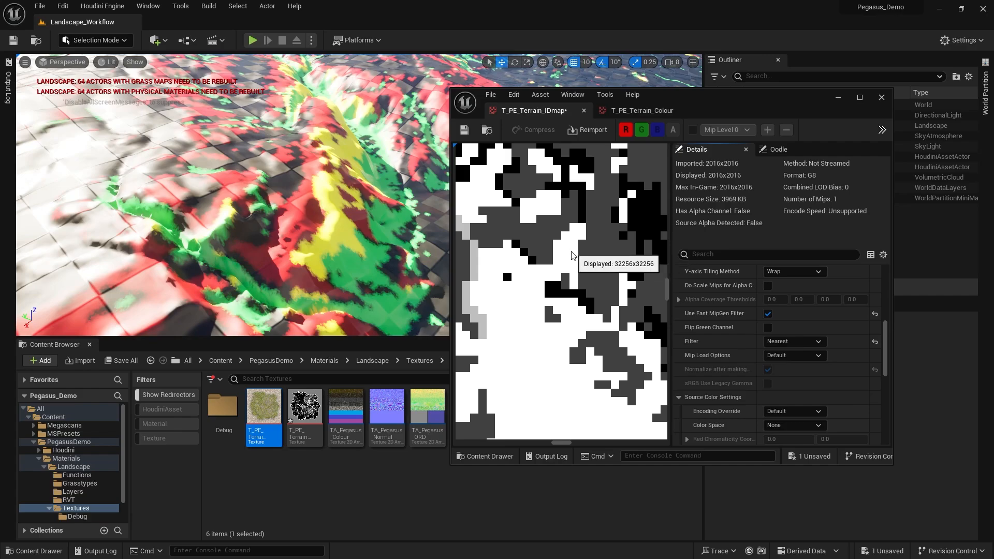
- Inspect the ID map layers across the landscape and review the texture's level of detail and compression settings
{"action": "scroll", "coordinate": [249, 213], "scroll_direction": "down", "scroll_amount": 3}
{"action": "right_click_drag", "start_coordinate": [290, 218], "coordinate": [160, 186]}
{"action": "right_click_drag", "start_coordinate": [233, 197], "coordinate": [342, 191]}
{"action": "scroll", "coordinate": [202, 212], "scroll_direction": "up", "scroll_amount": 3}
{"action": "scroll", "coordinate": [321, 223], "scroll_direction": "up", "scroll_amount": 1}
{"action": "scroll", "coordinate": [347, 181], "scroll_direction": "up", "scroll_amount": 2}
{"action": "scroll", "coordinate": [737, 347], "scroll_direction": "down", "scroll_amount": 8}
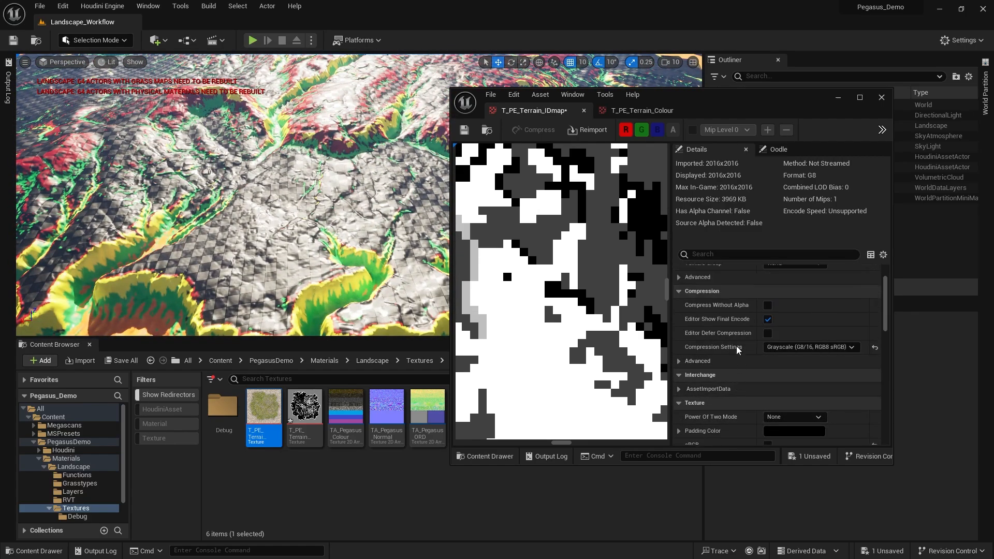
{"action": "scroll", "coordinate": [738, 349], "scroll_direction": "up", "scroll_amount": 2}
{"action": "scroll", "coordinate": [580, 298], "scroll_direction": "down", "scroll_amount": 20}
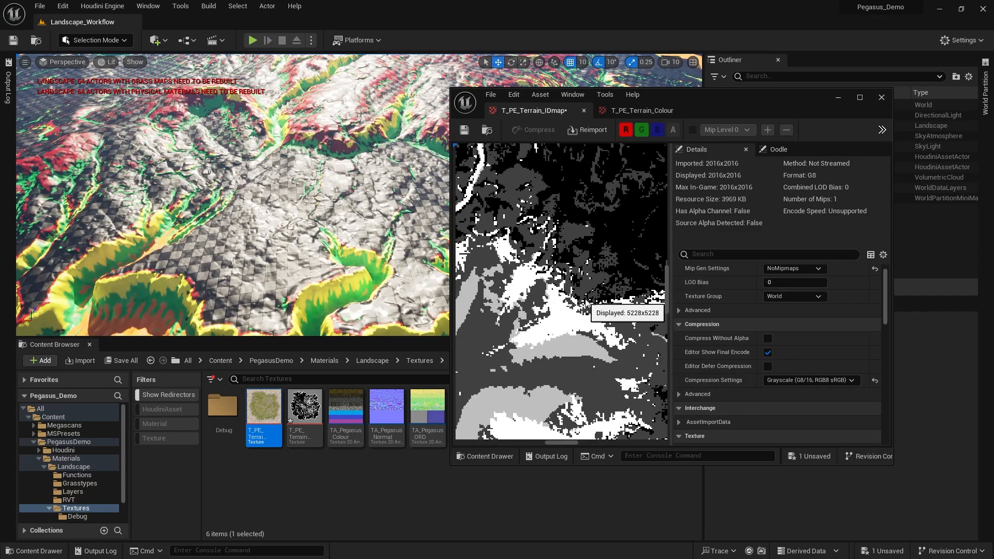
{"action": "scroll", "coordinate": [585, 300], "scroll_direction": "down", "scroll_amount": 10}
{"action": "scroll", "coordinate": [727, 326], "scroll_direction": "down", "scroll_amount": 2}
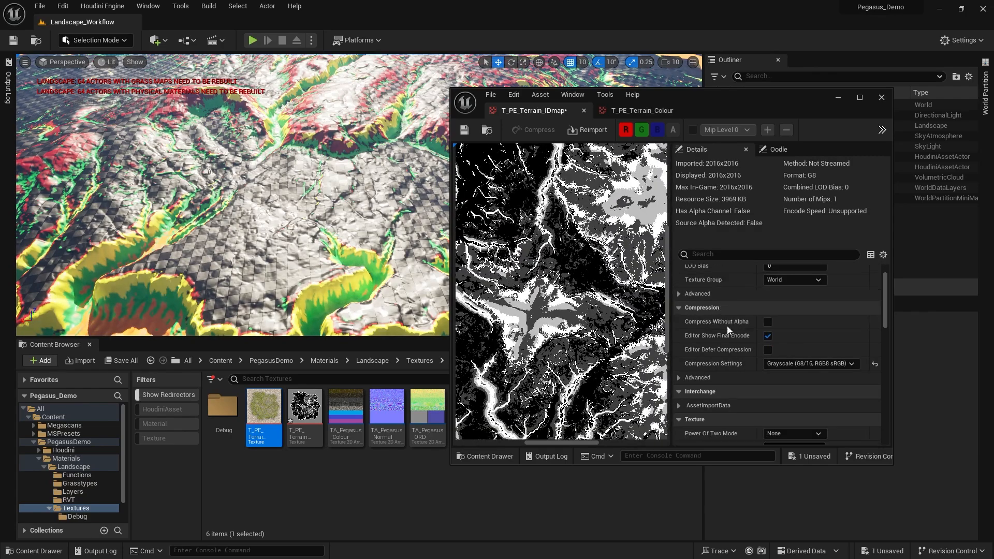
{"action": "scroll", "coordinate": [726, 328], "scroll_direction": "down", "scroll_amount": 6}
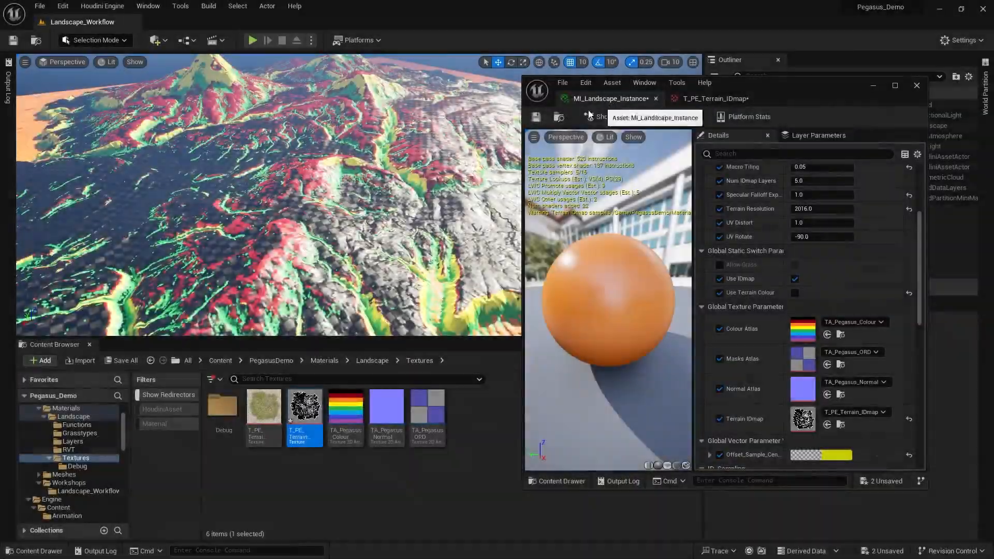
- Open the TA_Pegasus_Colour atlas assigned in MI_Landscape_Instance and enlarge its colour band preview
{"action": "right_click_drag", "start_coordinate": [388, 269], "coordinate": [334, 250]}
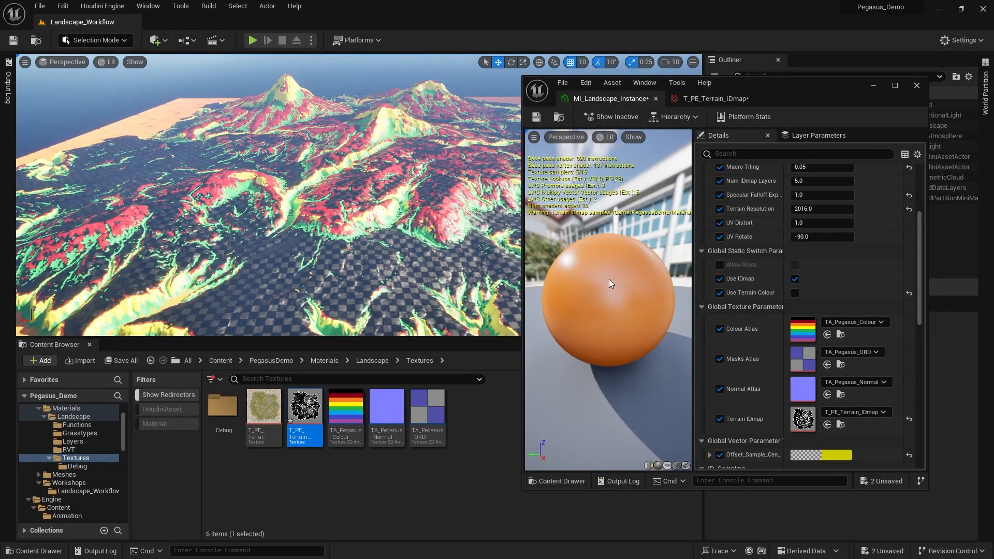
{"action": "double_click", "coordinate": [306, 411]}
{"action": "scroll", "coordinate": [664, 282], "scroll_direction": "down", "scroll_amount": 3}
{"action": "left_click", "coordinate": [609, 98]}
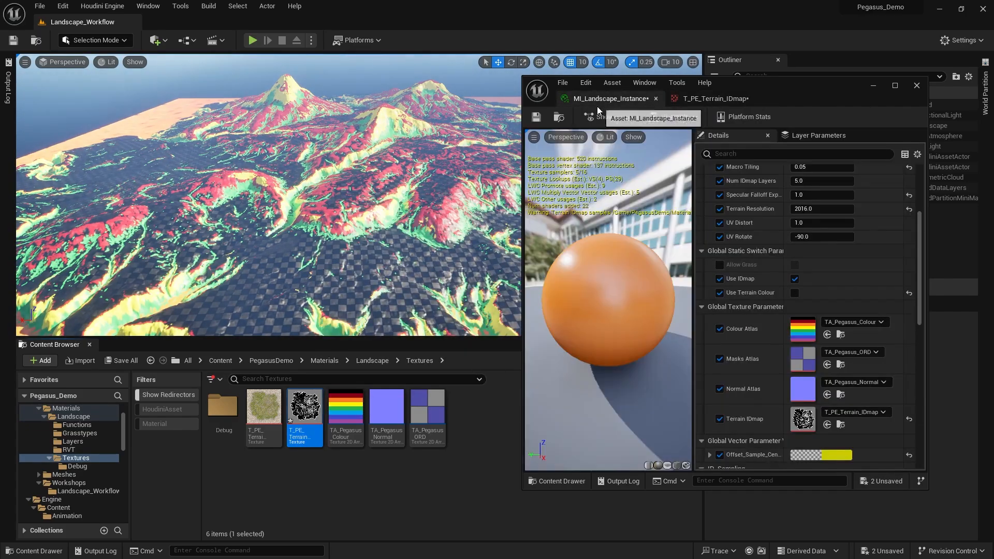
{"action": "double_click", "coordinate": [803, 330]}
{"action": "scroll", "coordinate": [666, 295], "scroll_direction": "up", "scroll_amount": 4}
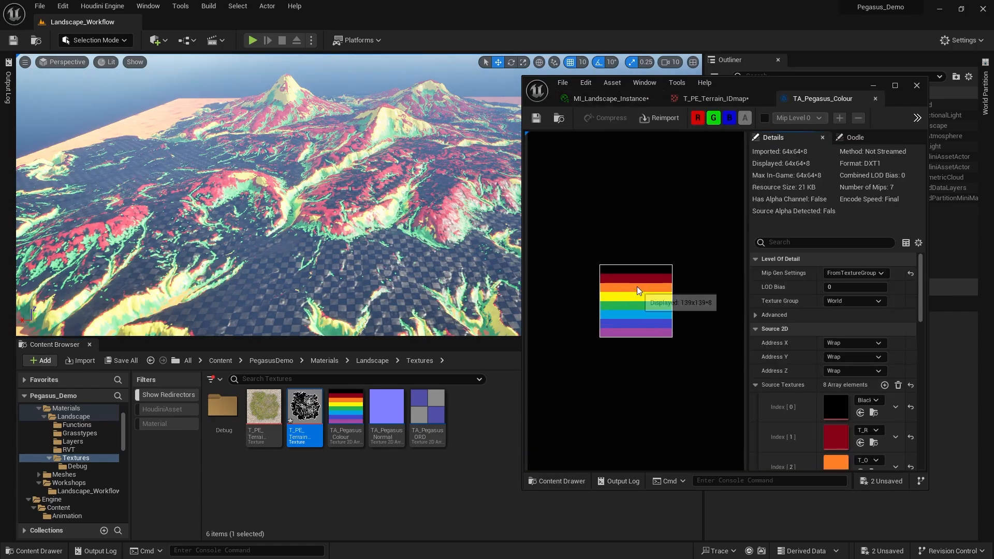
{"action": "scroll", "coordinate": [665, 276], "scroll_direction": "up", "scroll_amount": 2}
{"action": "scroll", "coordinate": [605, 209], "scroll_direction": "down", "scroll_amount": 1}
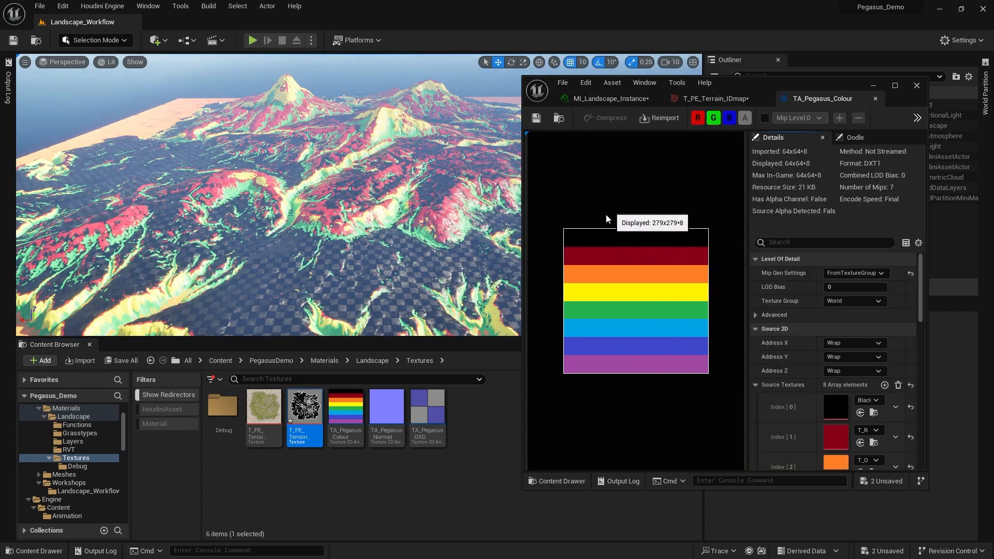
{"action": "scroll", "coordinate": [630, 231], "scroll_direction": "up", "scroll_amount": 1}
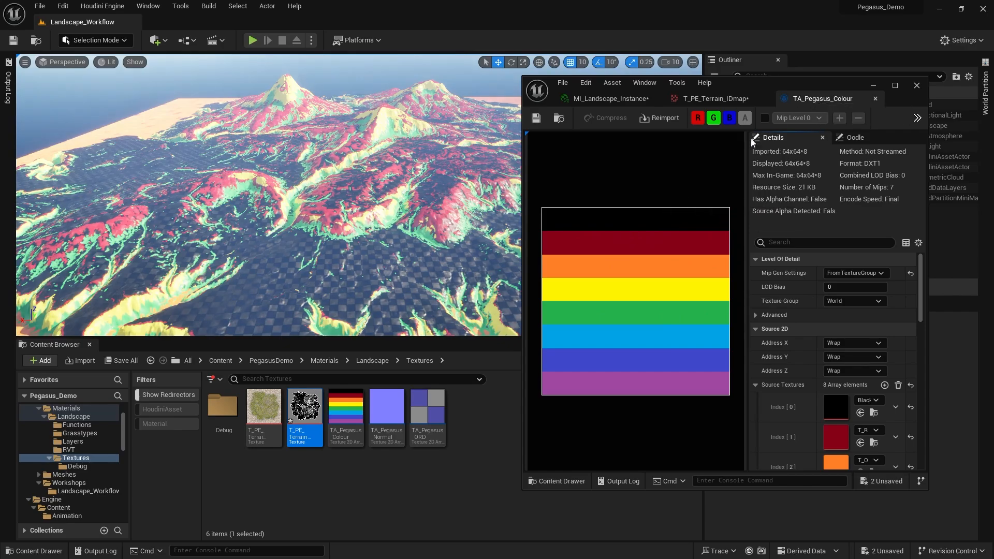
- Examine the Source Textures array of TA_Pegasus_Colour, from index 0 to index 7
{"action": "scroll", "coordinate": [777, 289], "scroll_direction": "down", "scroll_amount": 5}
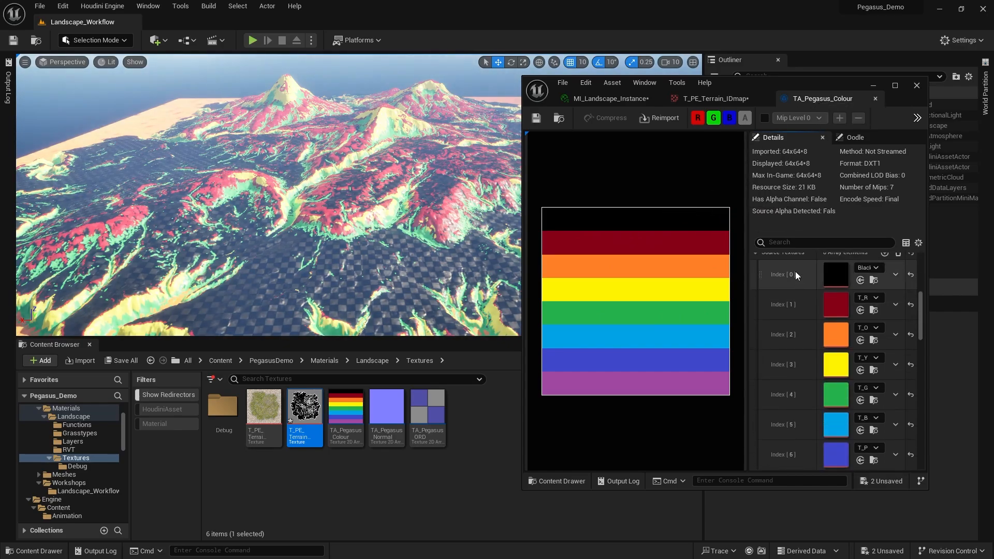
{"action": "scroll", "coordinate": [800, 277], "scroll_direction": "down", "scroll_amount": 3}
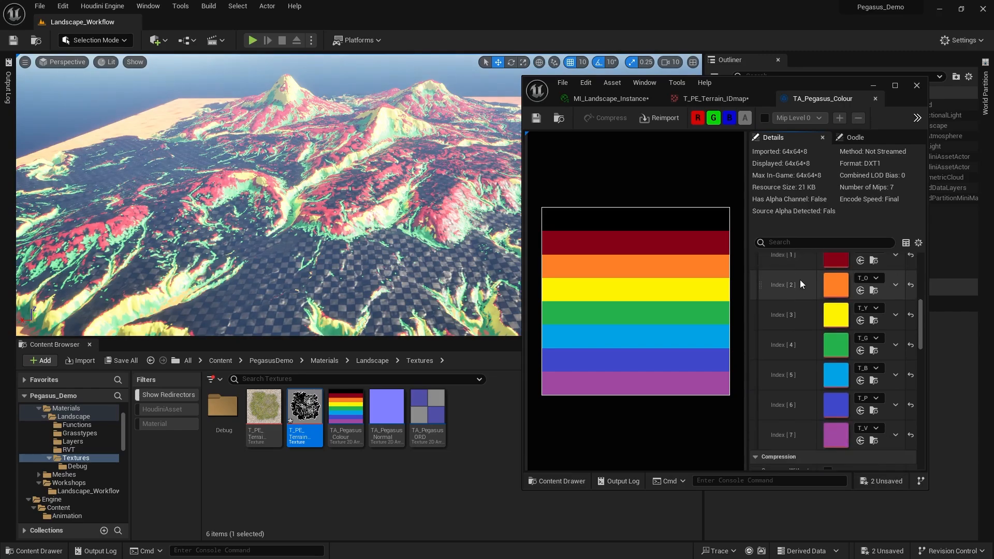
{"action": "scroll", "coordinate": [812, 400], "scroll_direction": "up", "scroll_amount": 3}
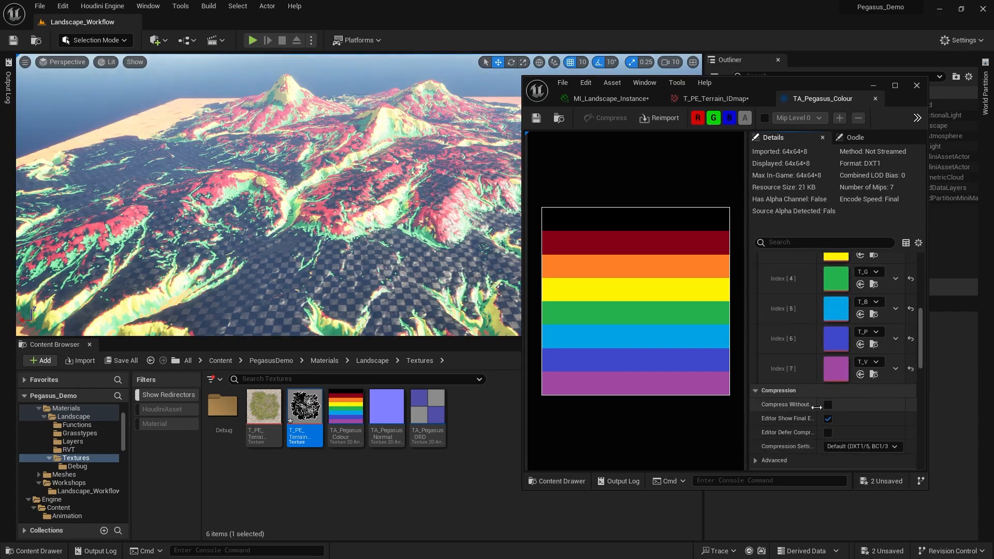
{"action": "scroll", "coordinate": [805, 346], "scroll_direction": "up", "scroll_amount": 2}
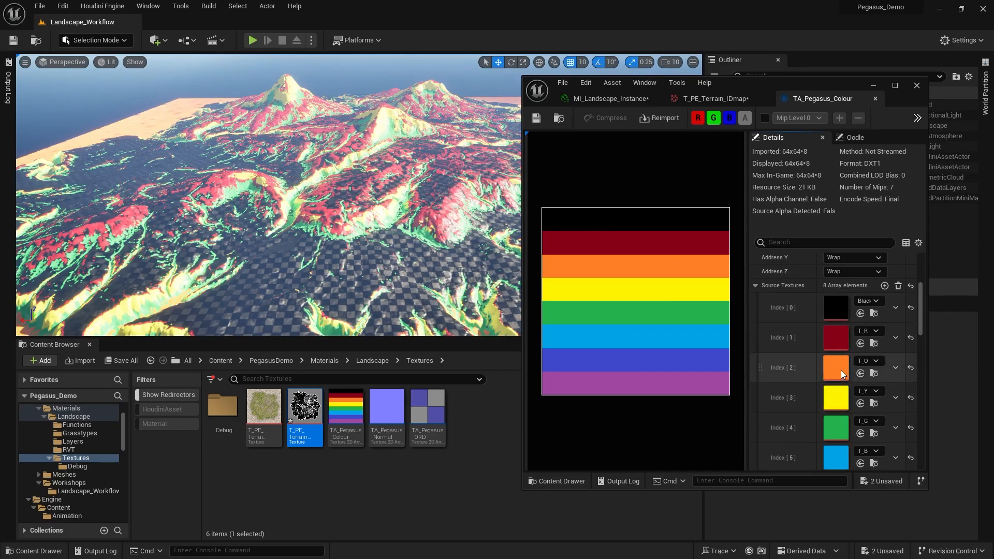
{"action": "scroll", "coordinate": [841, 370], "scroll_direction": "down", "scroll_amount": 1}
- Open the Debug textures folder and move the asset editor window aside to show its colour textures
{"action": "left_click", "coordinate": [361, 490]}
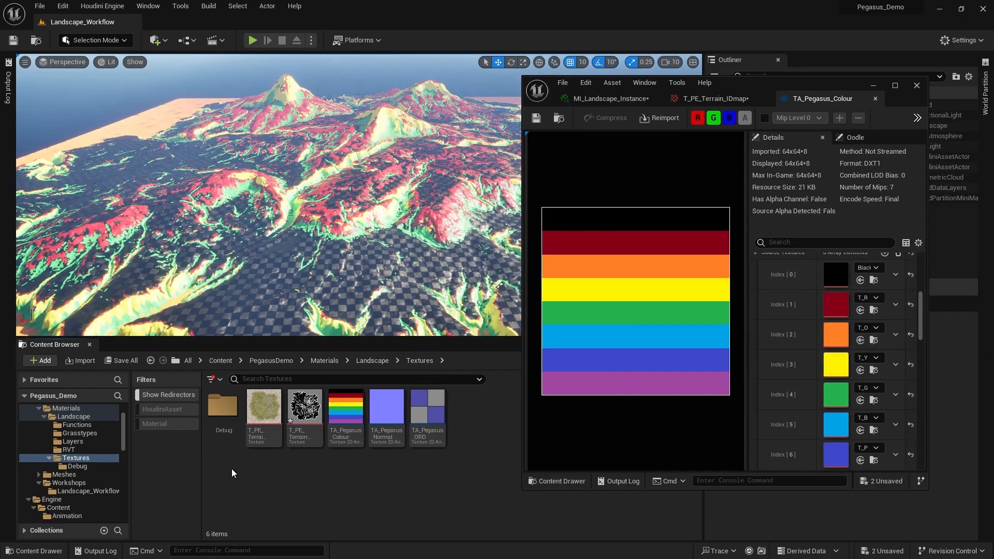
{"action": "double_click", "coordinate": [223, 408]}
{"action": "left_click_drag", "start_coordinate": [752, 84], "coordinate": [808, 84]}
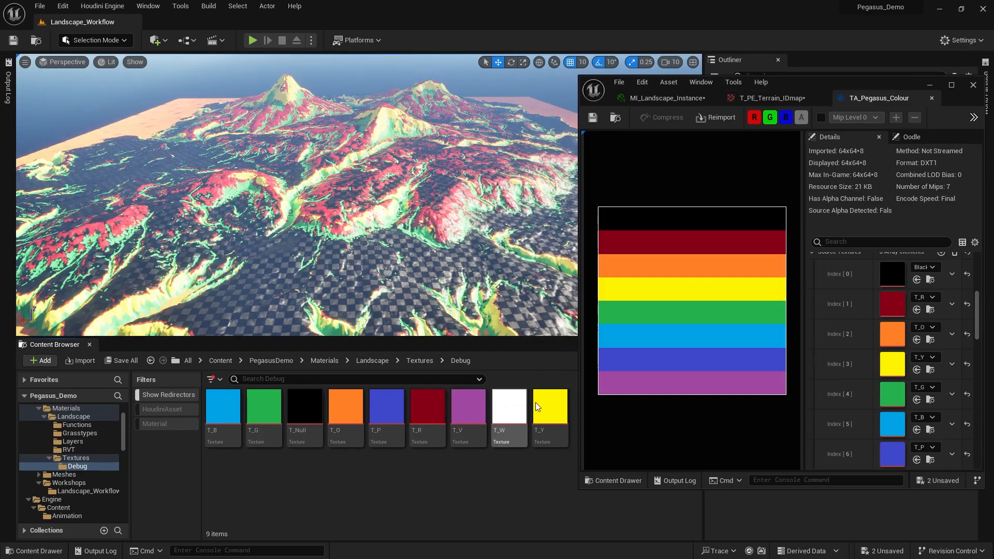
- Open the Masks Atlas TA_Pegasus_ORD from MI_Landscape_Instance and return to the instance's global texture parameters
{"action": "left_click", "coordinate": [776, 98]}
{"action": "left_click", "coordinate": [673, 98]}
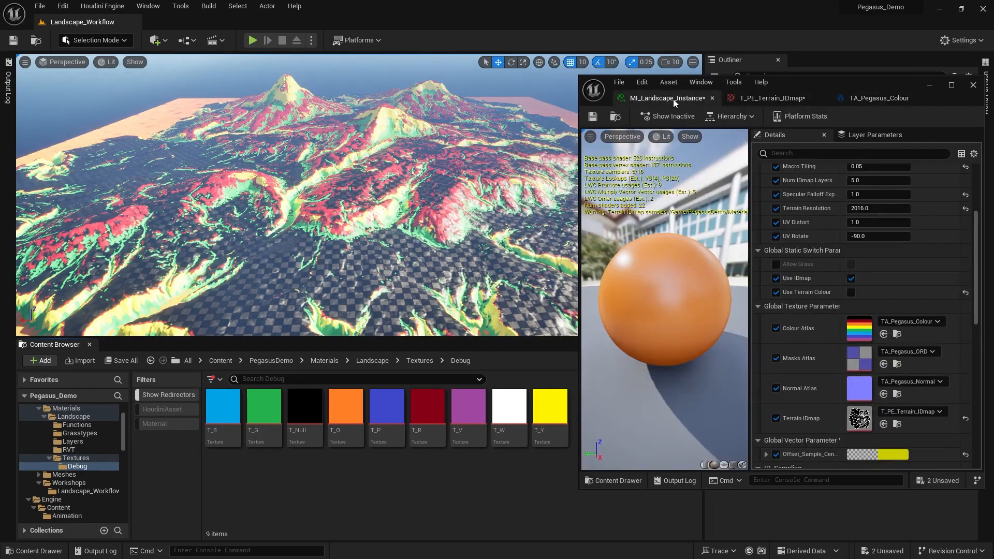
{"action": "scroll", "coordinate": [839, 318], "scroll_direction": "down", "scroll_amount": 2}
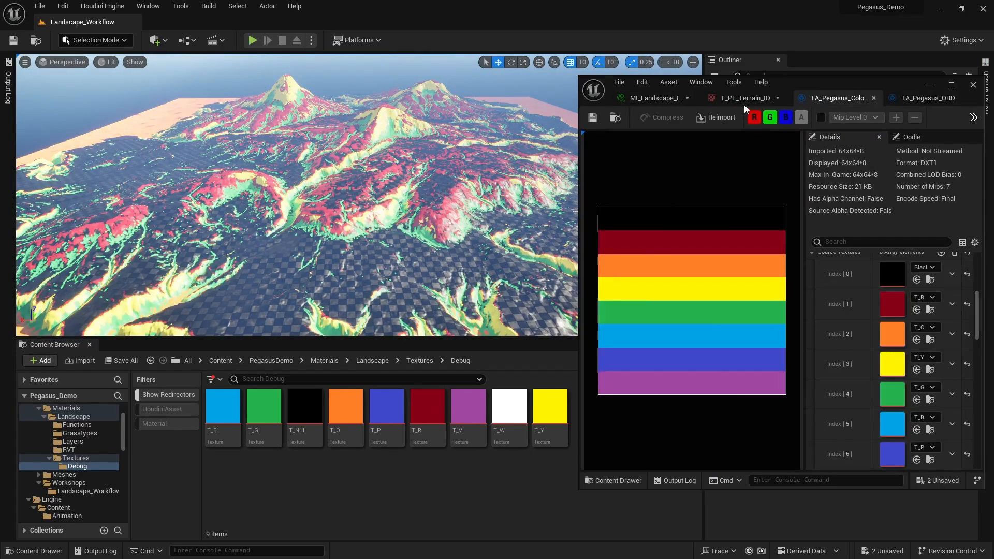
{"action": "left_click", "coordinate": [744, 102]}
{"action": "left_click", "coordinate": [668, 101]}
{"action": "scroll", "coordinate": [840, 239], "scroll_direction": "down", "scroll_amount": 1}
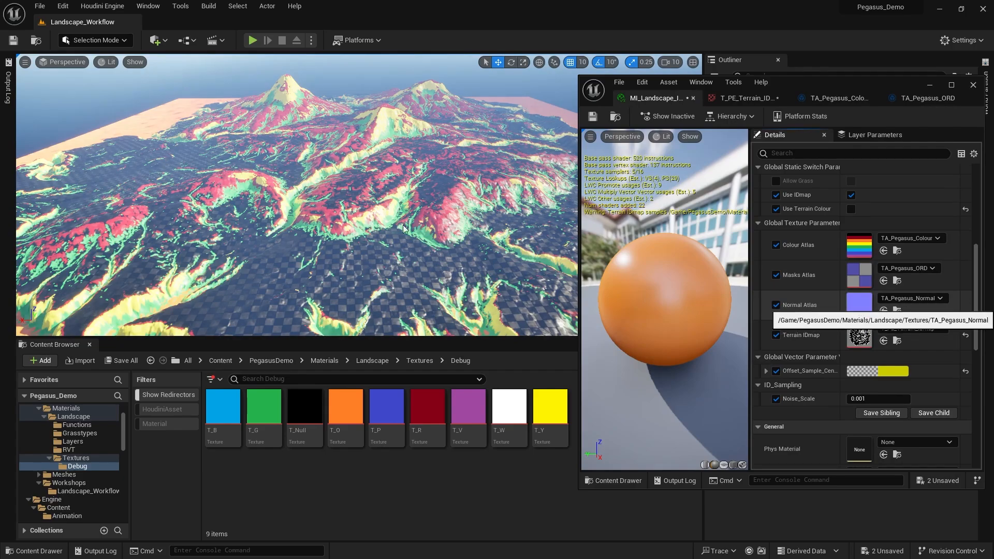
- Open the Normal Atlas TA_Pegasus_Normal and examine its Source Textures and Source 2D settings
{"action": "key", "text": "w"}
{"action": "mouse_move", "coordinate": [406, 203]}
{"action": "right_mouse_down"}
{"action": "mouse_move", "coordinate": [363, 217]}
{"action": "mouse_move", "coordinate": [451, 202]}
{"action": "mouse_move", "coordinate": [424, 201]}
{"action": "right_mouse_up"}
{"action": "scroll", "coordinate": [406, 204], "scroll_direction": "down", "scroll_amount": 2}
{"action": "key", "text": "d"}
{"action": "left_click_drag", "start_coordinate": [877, 79], "coordinate": [808, 40]}
{"action": "scroll", "coordinate": [834, 304], "scroll_direction": "down", "scroll_amount": 8}
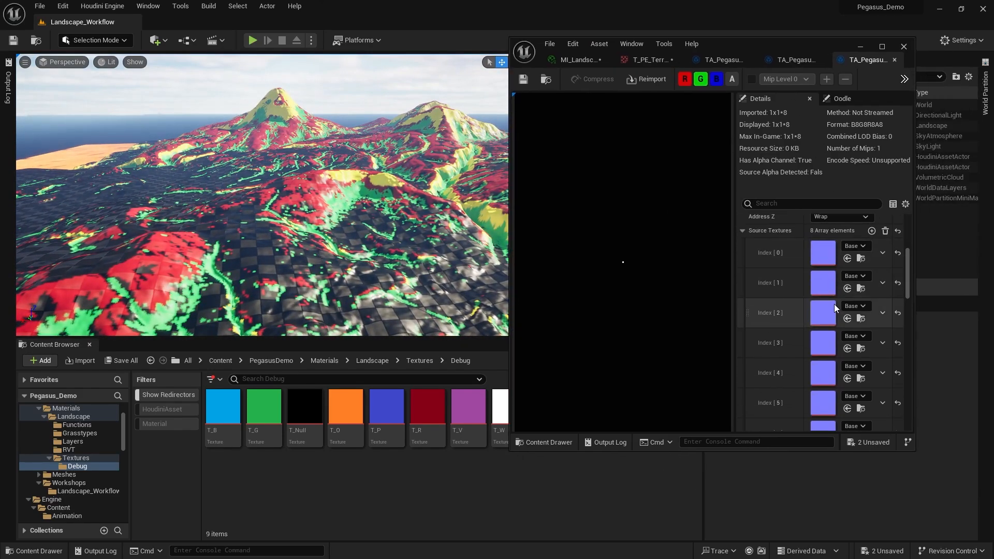
{"action": "scroll", "coordinate": [813, 378], "scroll_direction": "up", "scroll_amount": 5}
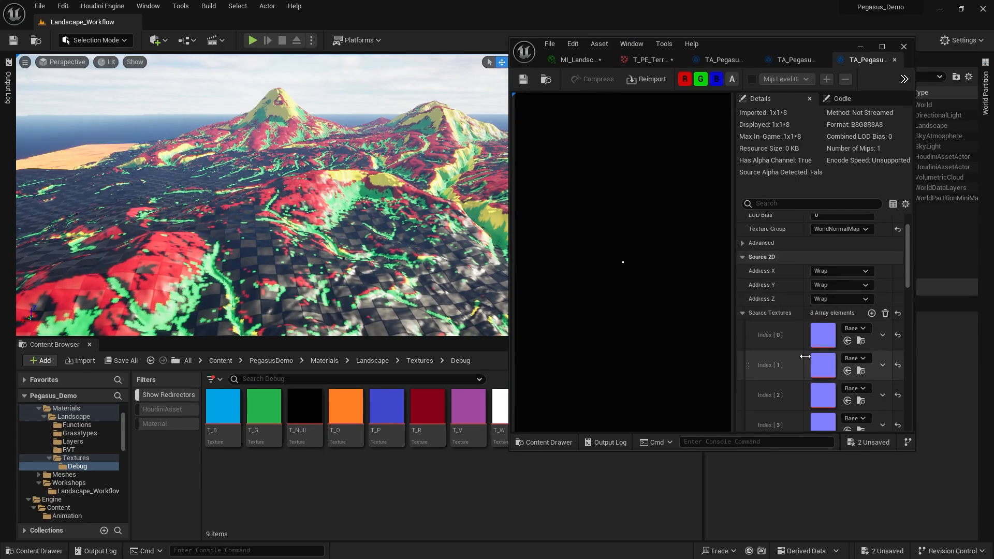
- Compare the landscape's layer colours with the TA_Pegasus_Colour source textures and check the TA_Pegasus_ORD atlas
{"action": "key", "text": "s"}
{"action": "mouse_move", "coordinate": [354, 180]}
{"action": "right_mouse_down"}
{"action": "mouse_move", "coordinate": [356, 196]}
{"action": "mouse_move", "coordinate": [344, 193]}
{"action": "mouse_move", "coordinate": [354, 180]}
{"action": "right_mouse_up"}
{"action": "left_click", "coordinate": [733, 60]}
{"action": "scroll", "coordinate": [821, 287], "scroll_direction": "down", "scroll_amount": 2}
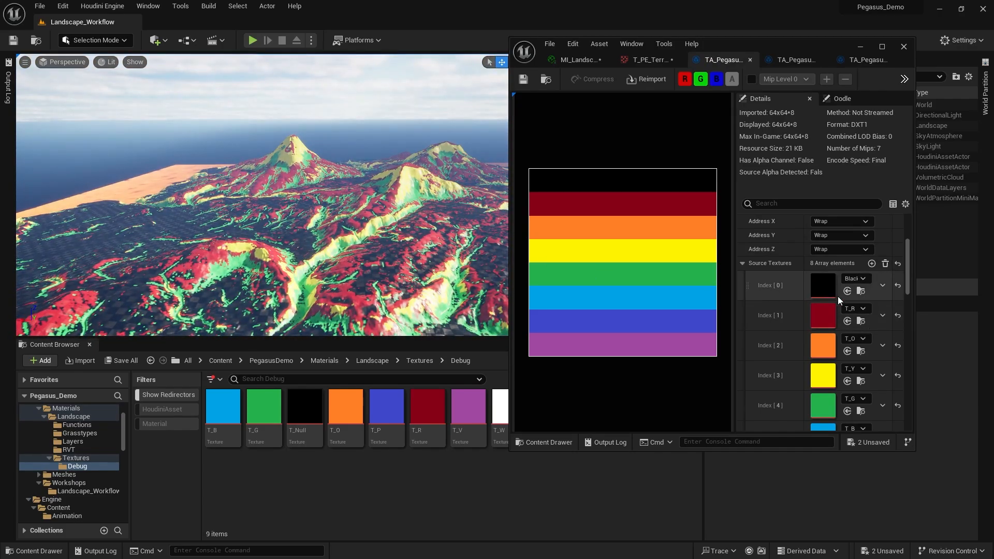
{"action": "left_click", "coordinate": [793, 64]}
{"action": "left_click", "coordinate": [735, 65]}
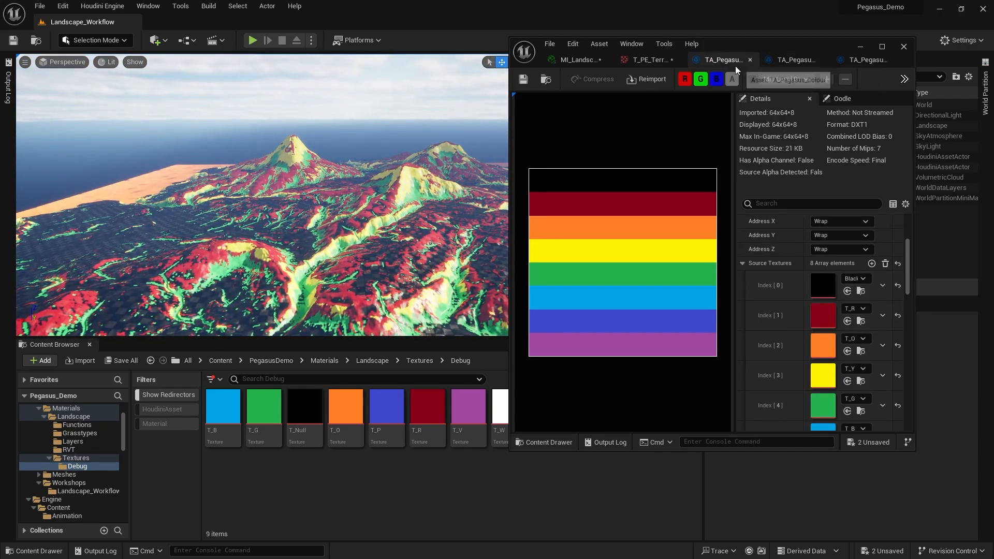
- Review the TA_Pegasus_ORD and TA_Pegasus_Normal atlases and close both, keeping TA_Pegasus_Colour open
{"action": "right_click_drag", "start_coordinate": [381, 224], "coordinate": [370, 248]}
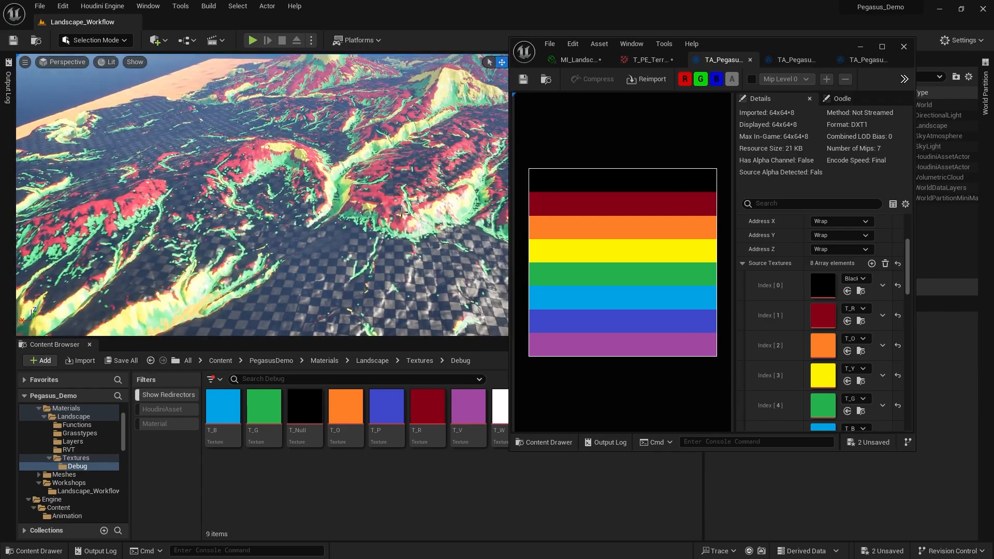
{"action": "left_click", "coordinate": [783, 60]}
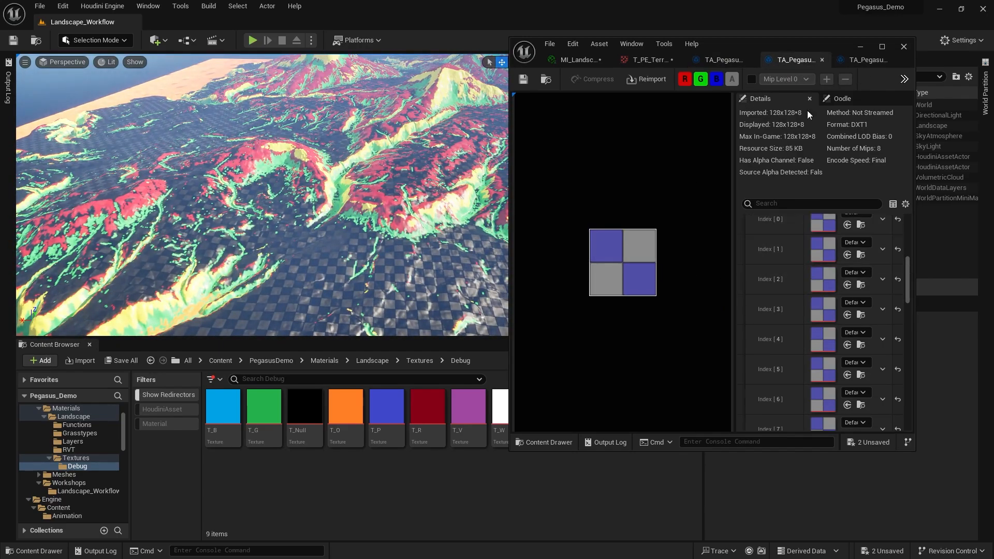
{"action": "left_click", "coordinate": [868, 61]}
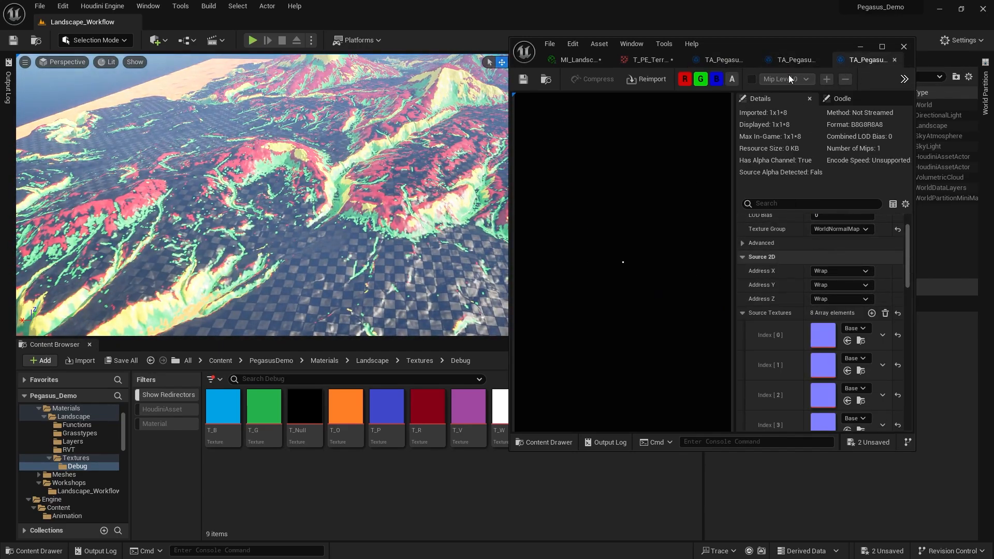
{"action": "left_click", "coordinate": [793, 61]}
{"action": "left_click", "coordinate": [822, 60]}
{"action": "left_click", "coordinate": [875, 61]}
{"action": "left_click", "coordinate": [894, 60]}
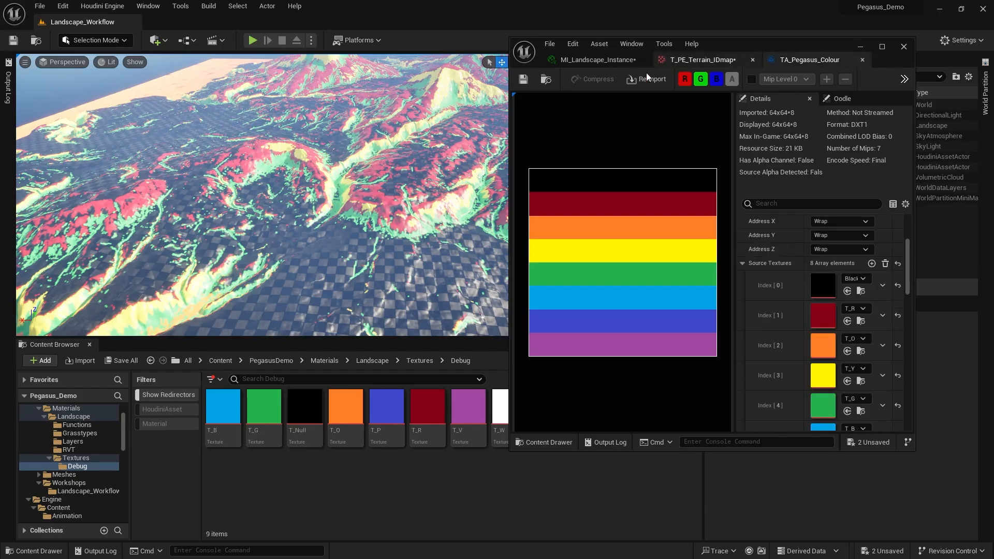
- Reframe the landscape to show the whole mountain range and open the Quixel Bridge asset library
{"action": "right_click_drag", "start_coordinate": [333, 202], "coordinate": [353, 172]}
{"action": "key", "text": "s"}
{"action": "scroll", "coordinate": [359, 170], "scroll_direction": "up", "scroll_amount": 1}
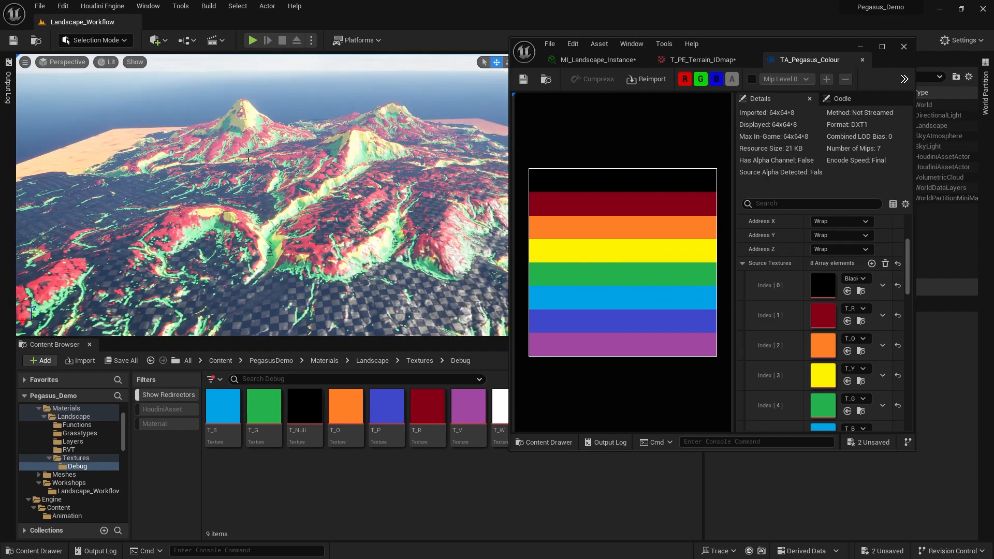
{"action": "left_click", "coordinate": [154, 9]}
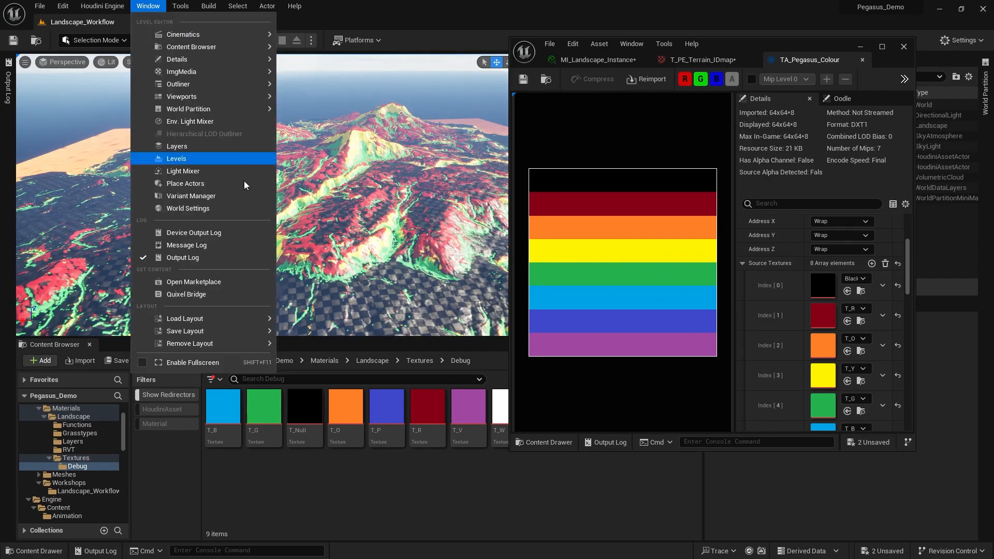
{"action": "left_click", "coordinate": [206, 294]}
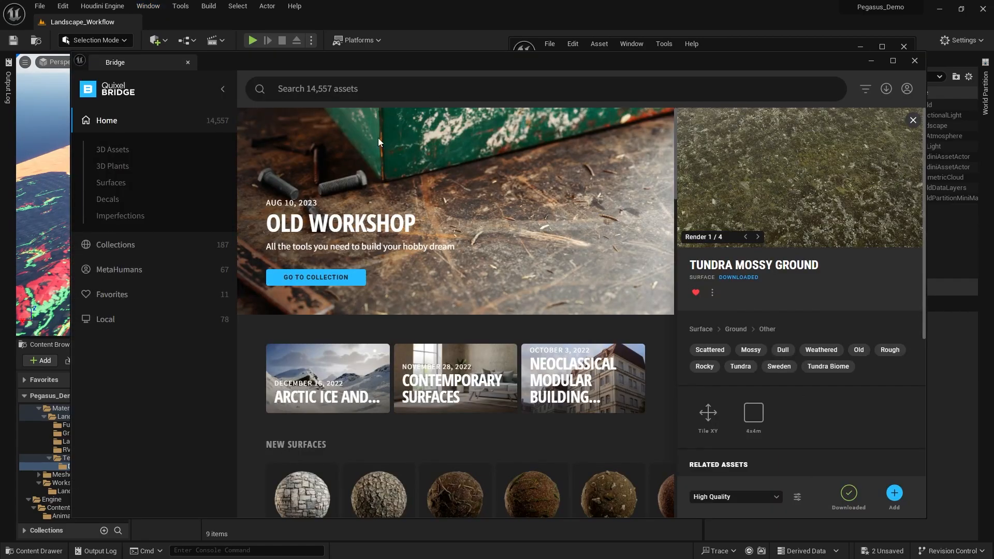
- Browse the Bridge collections to Environment / Natural / Nordic Coastal Cliffs
{"action": "left_click", "coordinate": [359, 89]}
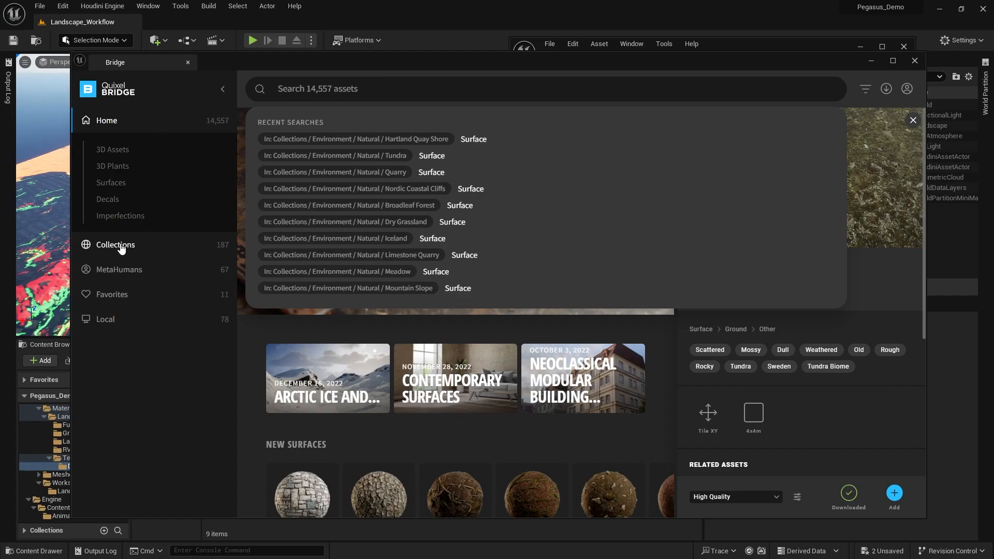
{"action": "left_click", "coordinate": [161, 252]}
{"action": "left_click", "coordinate": [119, 175]}
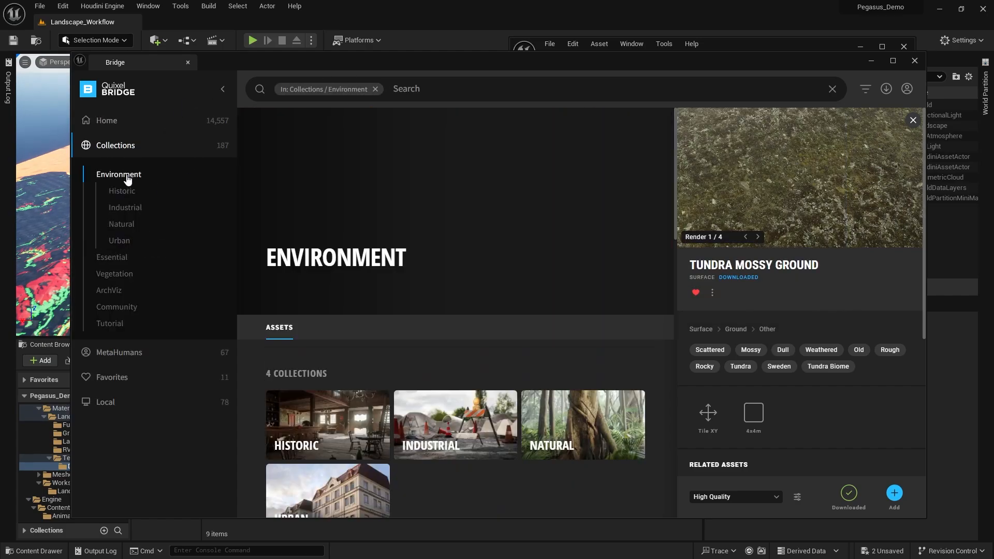
{"action": "left_click", "coordinate": [121, 225]}
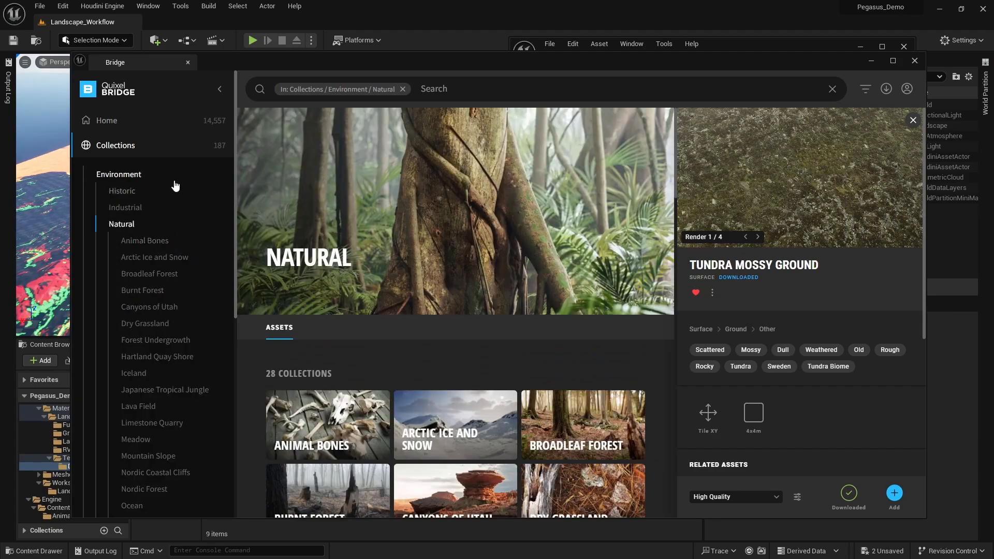
{"action": "scroll", "coordinate": [182, 217], "scroll_direction": "down", "scroll_amount": 2}
{"action": "scroll", "coordinate": [155, 343], "scroll_direction": "down", "scroll_amount": 1}
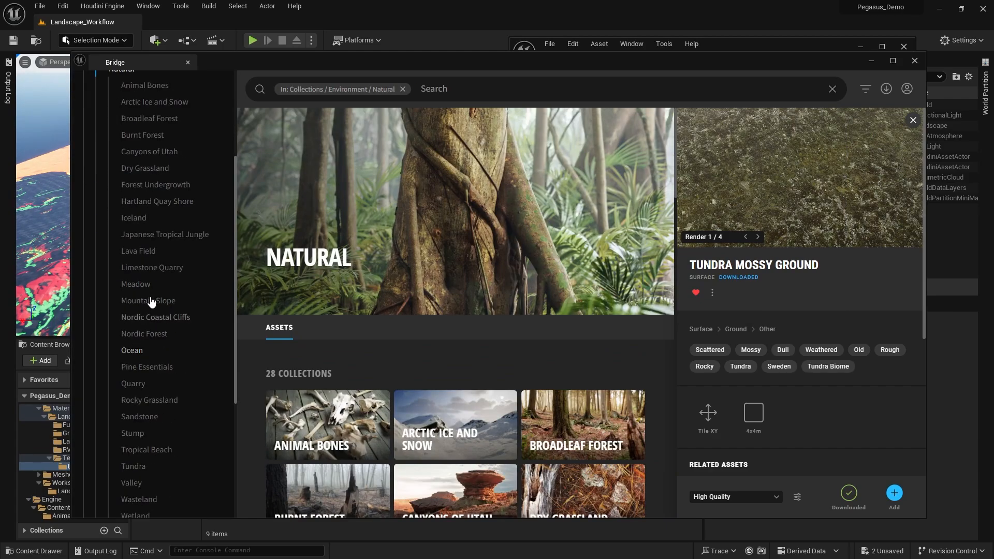
{"action": "left_click", "coordinate": [162, 304]}
{"action": "left_click", "coordinate": [157, 337]}
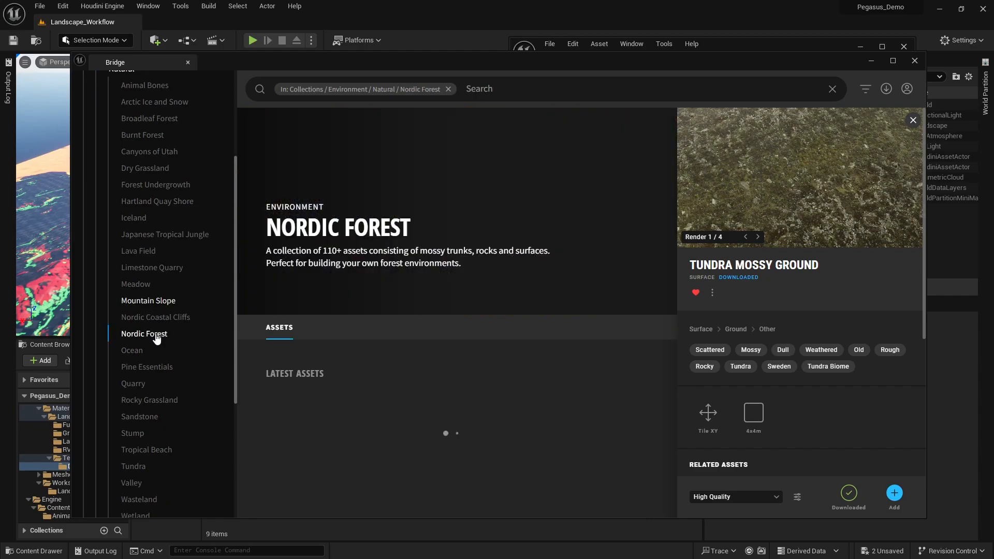
{"action": "left_click", "coordinate": [174, 320]}
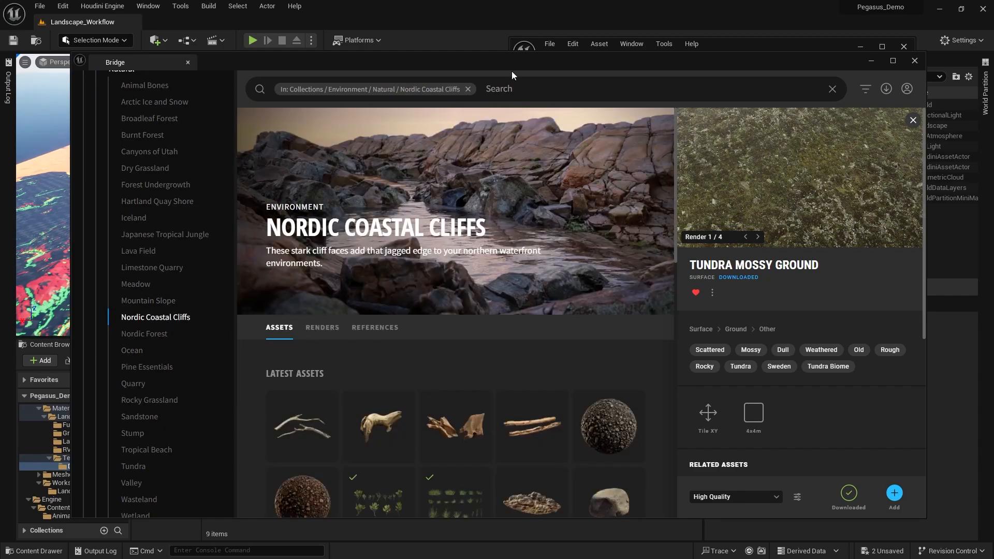
- Filter the Nordic Coastal Cliffs collection by "surface" and mark the first Shoreline surface as a favourite
{"action": "left_click", "coordinate": [512, 92]}
{"action": "type", "text": "surface"}
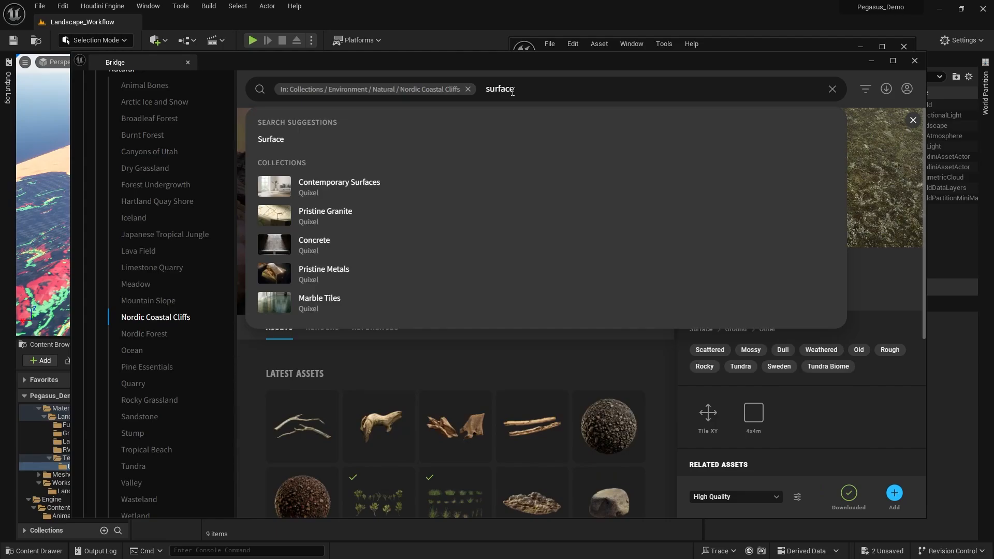
{"action": "key", "text": "Return"}
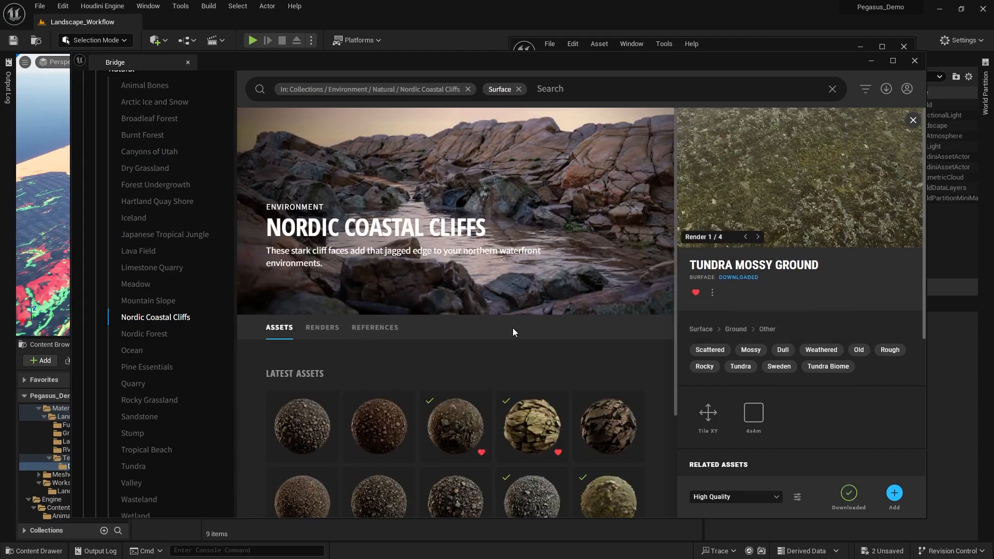
{"action": "scroll", "coordinate": [515, 362], "scroll_direction": "down", "scroll_amount": 2}
{"action": "scroll", "coordinate": [353, 348], "scroll_direction": "down", "scroll_amount": 1}
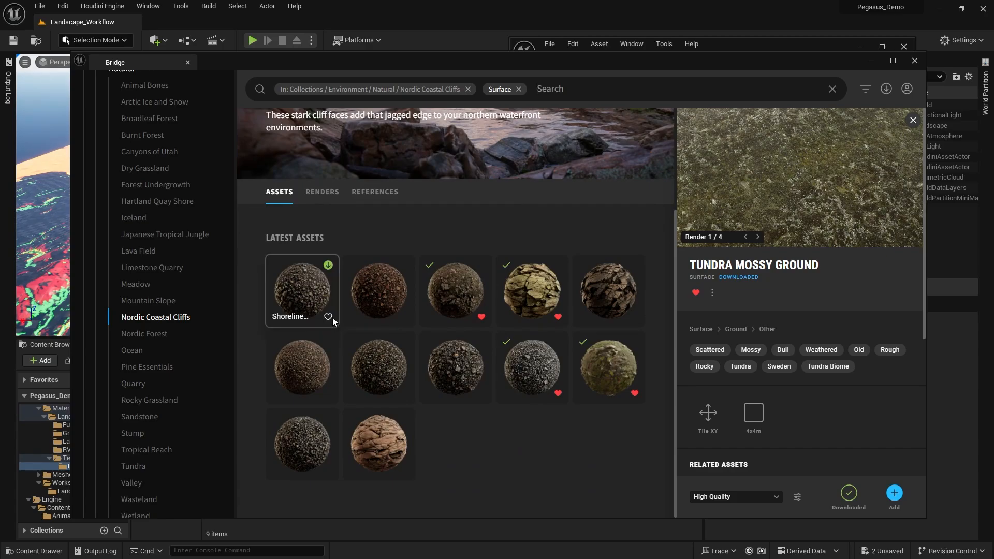
{"action": "left_click", "coordinate": [328, 317]}
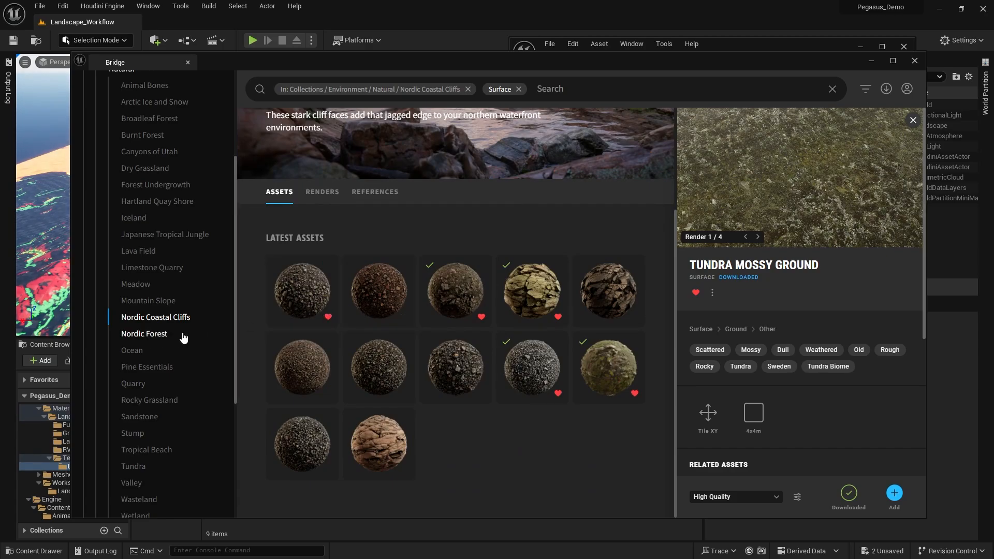
- From the Bridge Favorites, download the Shoreline surface and add the Gravel Ground surface to the project
{"action": "scroll", "coordinate": [187, 377], "scroll_direction": "down", "scroll_amount": 3}
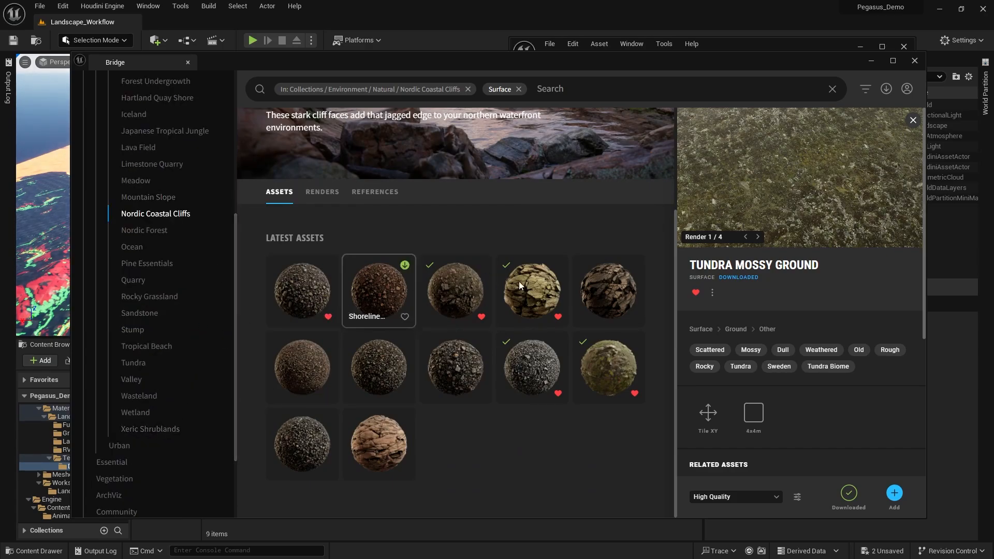
{"action": "scroll", "coordinate": [181, 393], "scroll_direction": "down", "scroll_amount": 3}
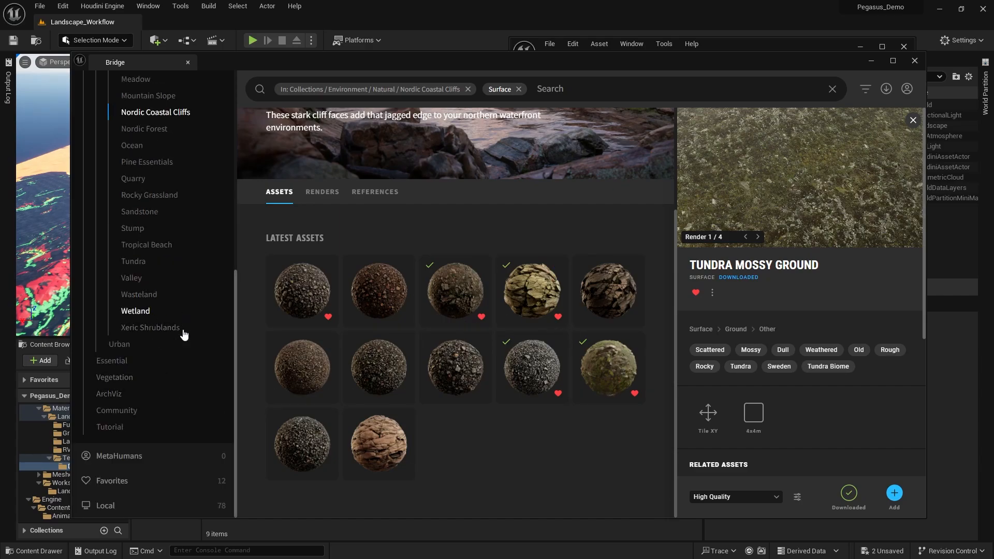
{"action": "left_click", "coordinate": [122, 485]}
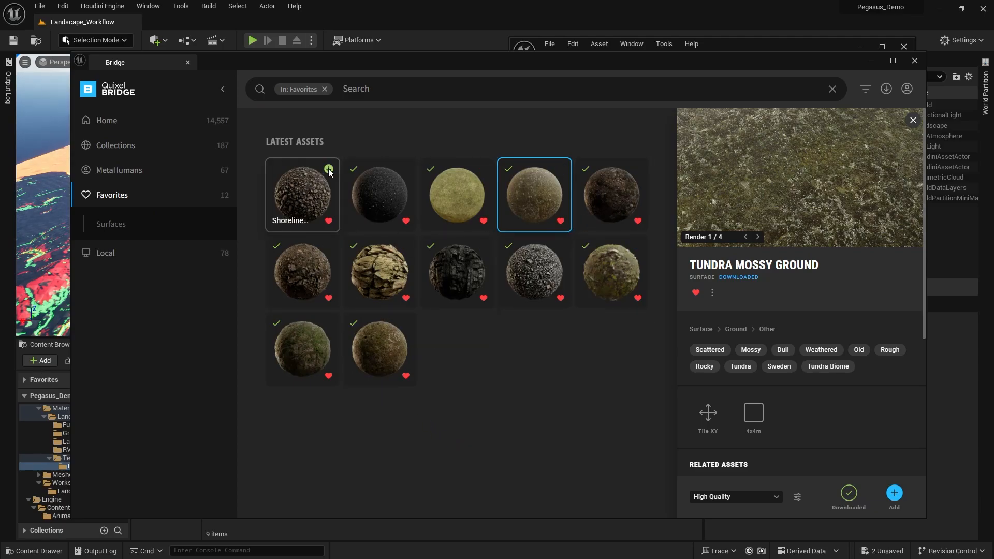
{"action": "left_click", "coordinate": [328, 169]}
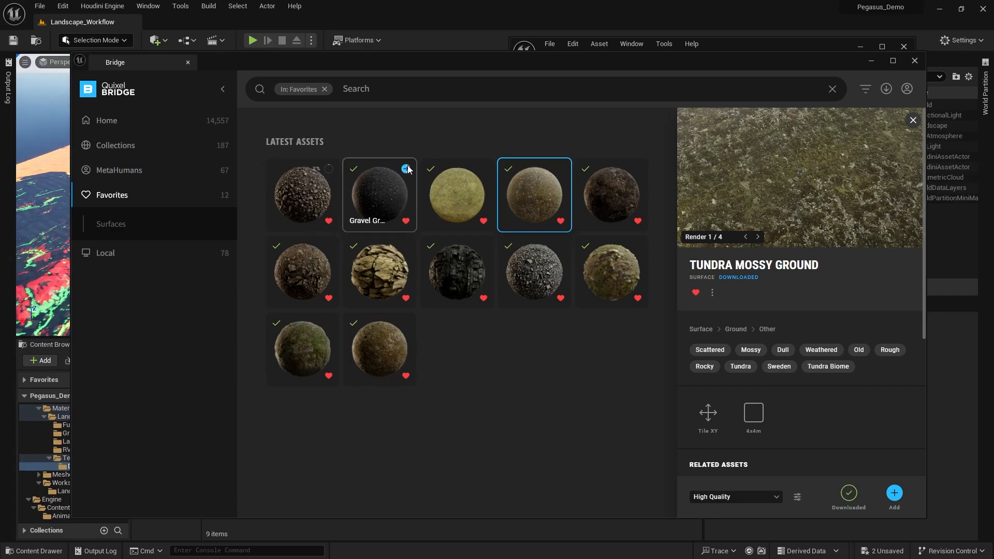
{"action": "left_click", "coordinate": [407, 169]}
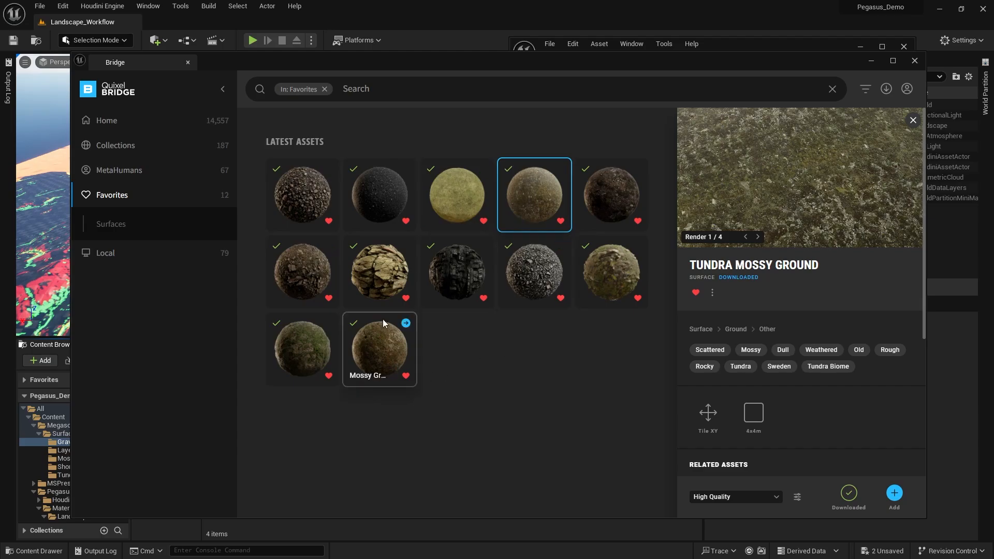
- Minimise Bridge and look through the imported surface folders under Megascans/Surfaces
{"action": "left_click", "coordinate": [873, 63]}
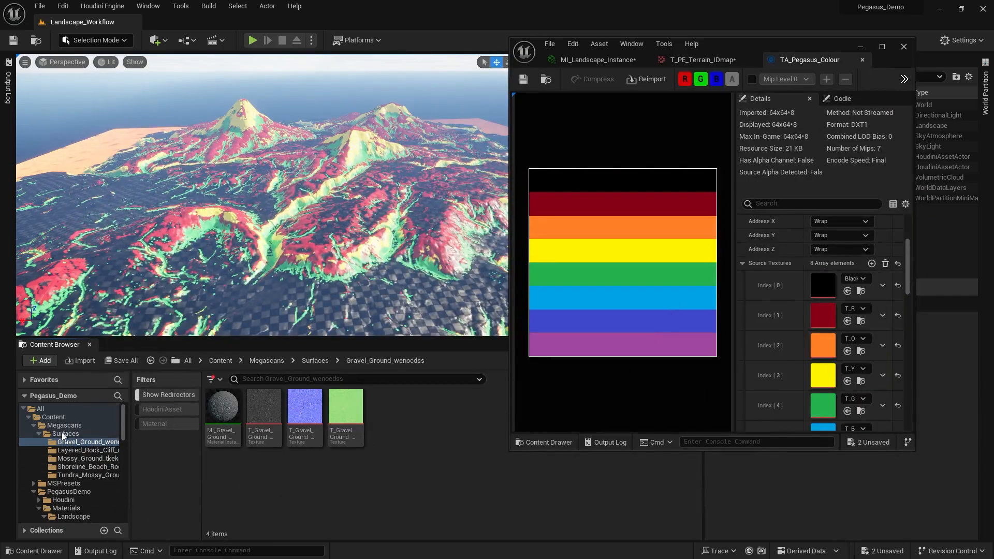
{"action": "left_click", "coordinate": [77, 433]}
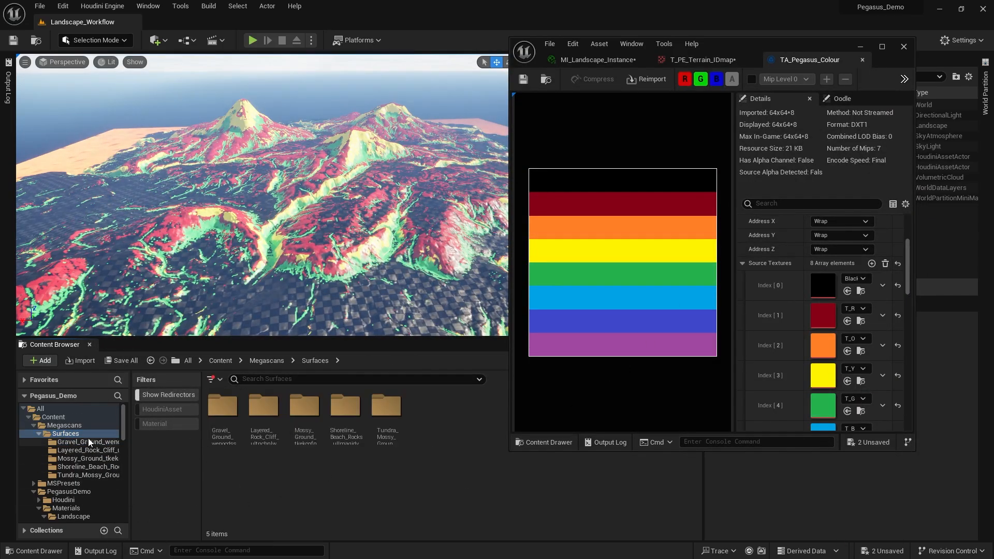
{"action": "left_click", "coordinate": [75, 442]}
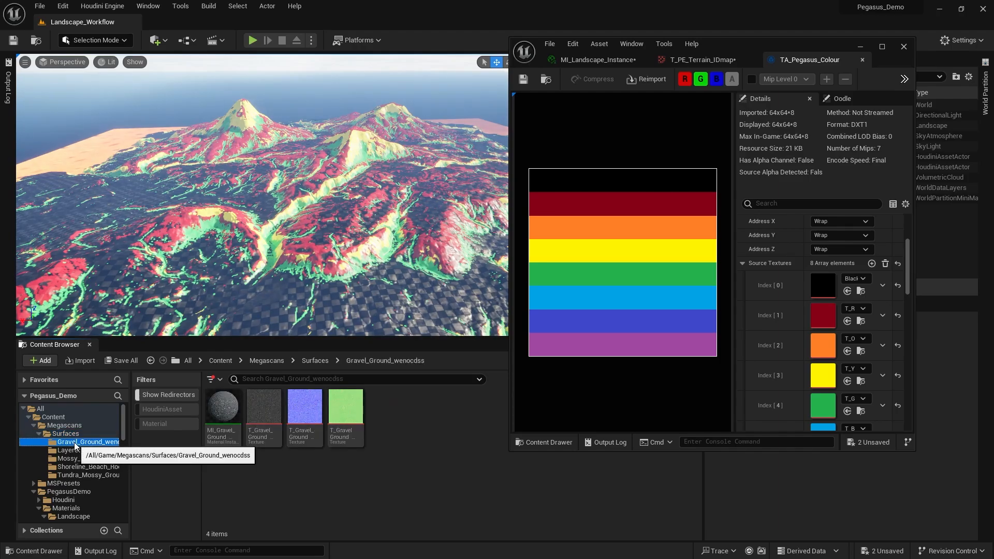
{"action": "key", "text": "Down"}
{"action": "key", "text": "Down"}
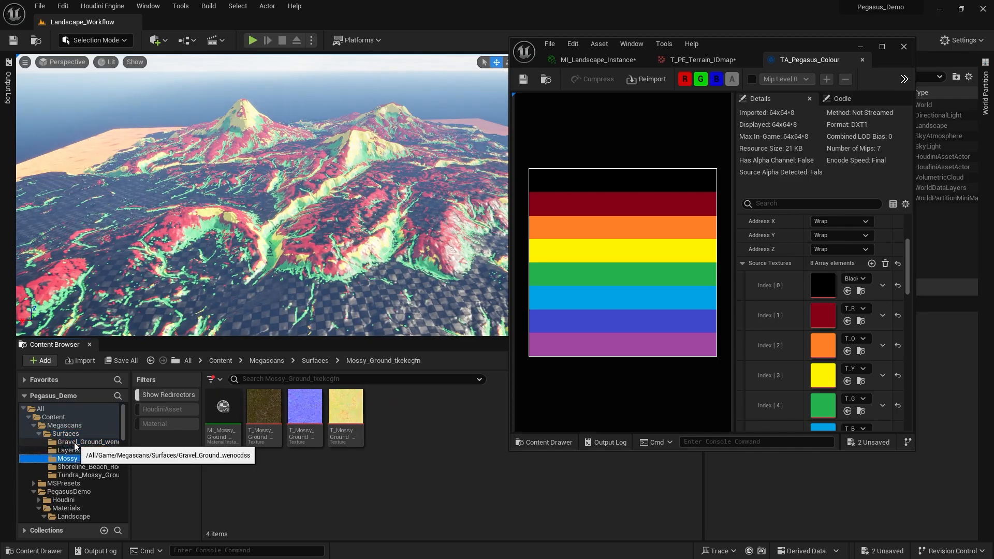
{"action": "key", "text": "Down"}
{"action": "key", "text": "Down"}
{"action": "key", "text": "Up"}
{"action": "key", "text": "Up"}
{"action": "key", "text": "Up"}
{"action": "key", "text": "Up"}
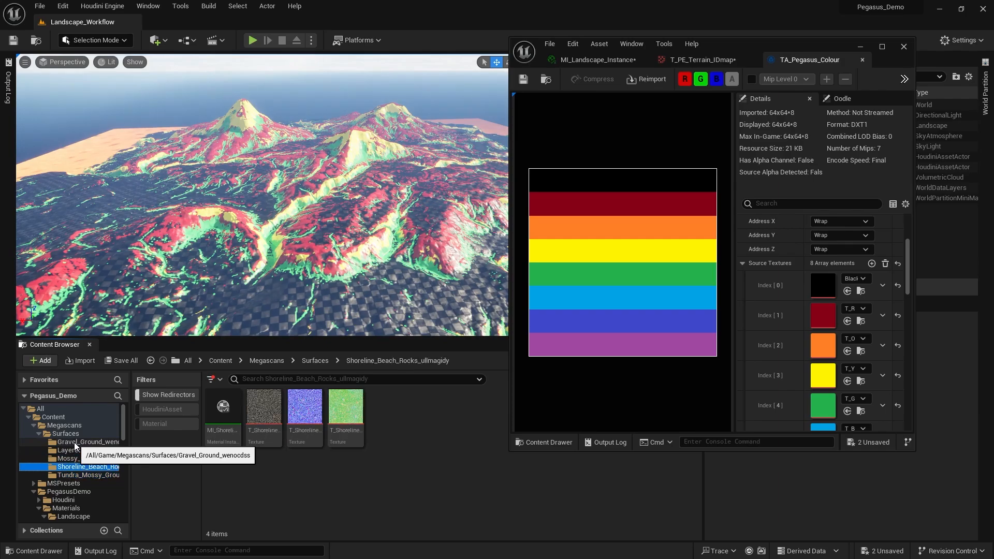
- Enlarge the Content Browser thumbnails and examine the gravel, rock cliff, mossy, shoreline and tundra surface textures
{"action": "key", "text": "Down"}
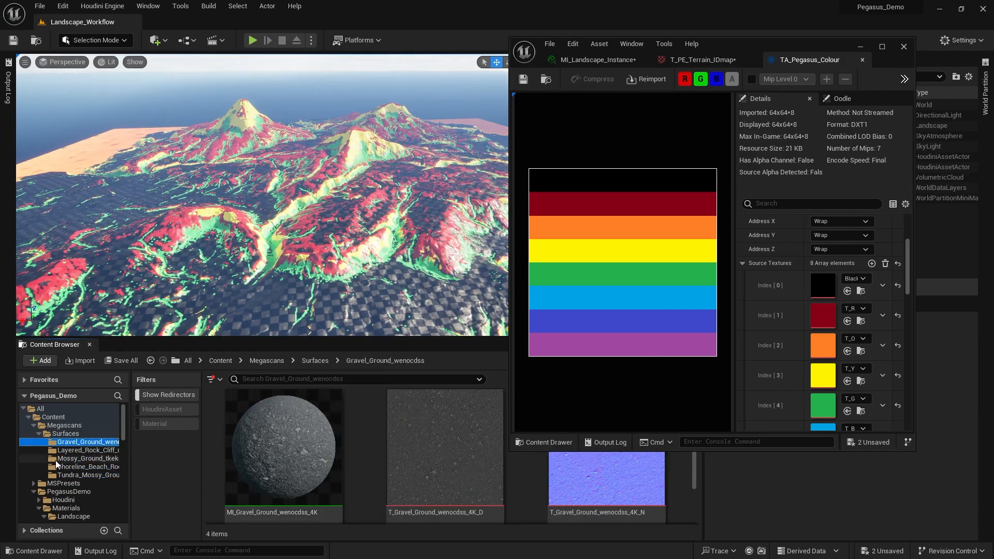
{"action": "key", "text": "Down"}
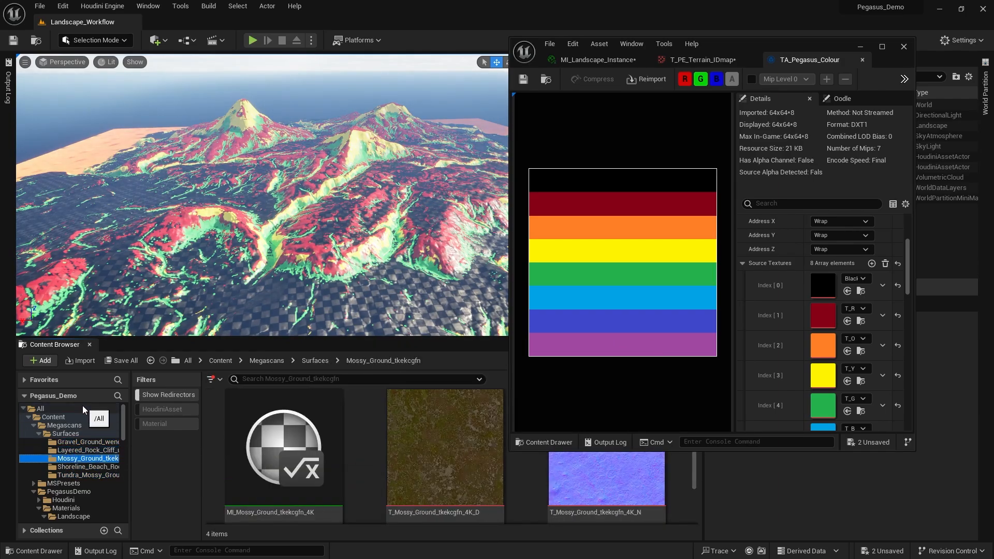
{"action": "key", "text": "Down"}
{"action": "key", "text": "Down"}
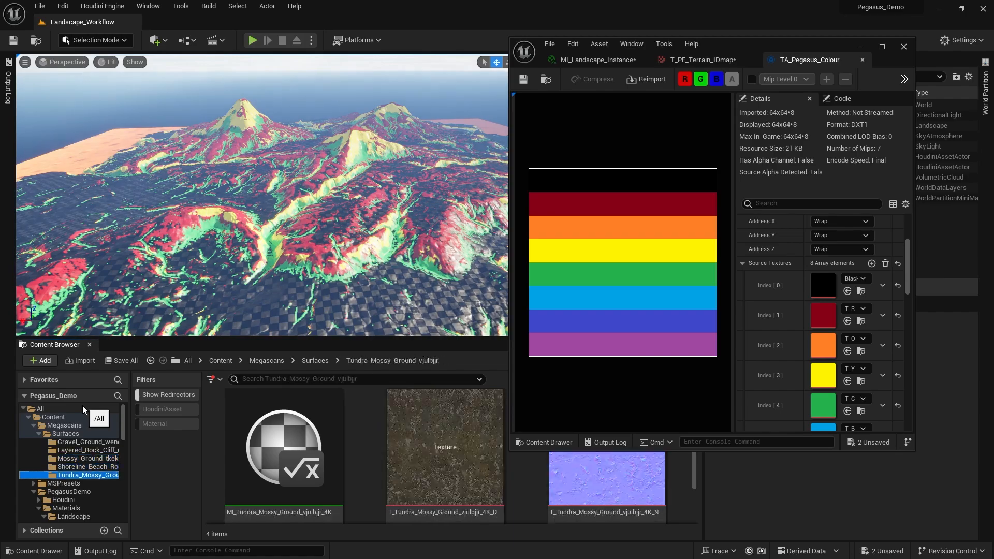
{"action": "key", "text": "Up"}
{"action": "key", "text": "Up"}
{"action": "key", "text": "Up"}
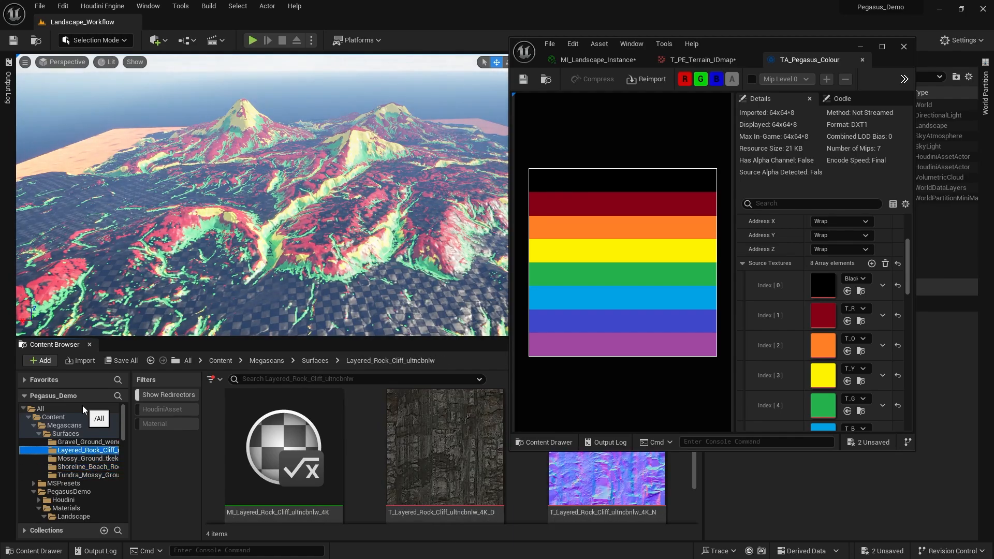
{"action": "key", "text": "Up"}
{"action": "key", "text": "Down"}
{"action": "key", "text": "Down"}
{"action": "key", "text": "Down"}
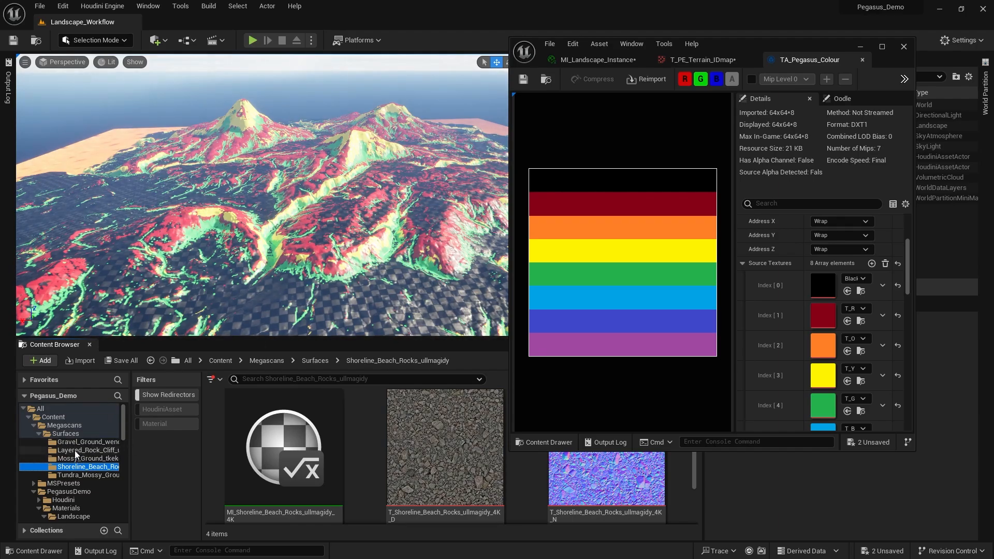
- List all textures in the Megascans Surfaces folder with a Texture filter and narrow them by searching for "_D"
{"action": "key", "text": "Left"}
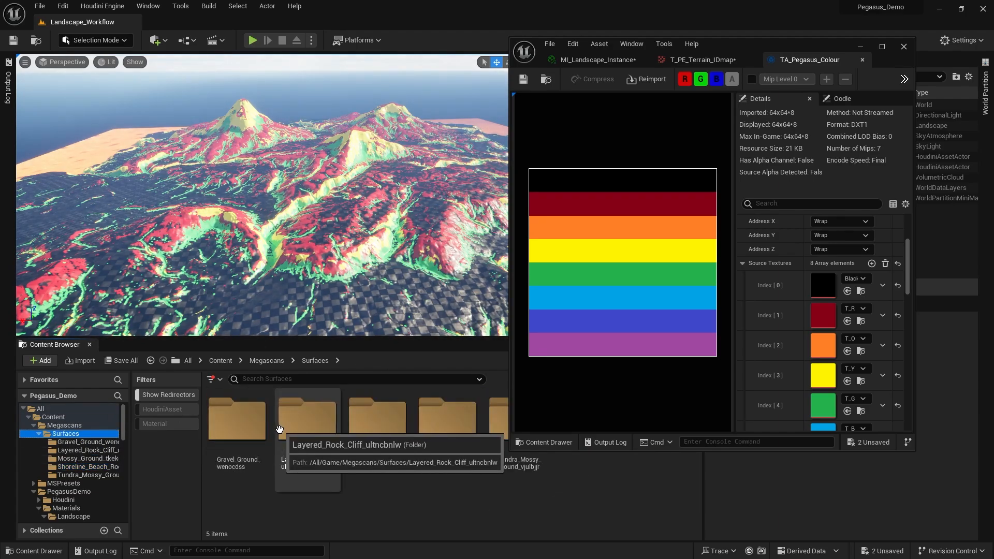
{"action": "left_click", "coordinate": [212, 380]}
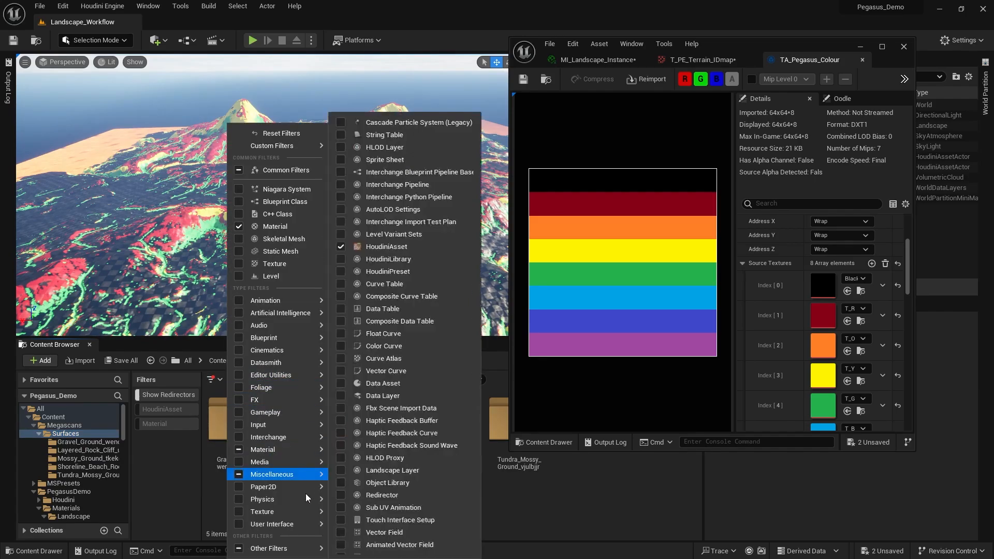
{"action": "mouse_move", "coordinate": [237, 516]}
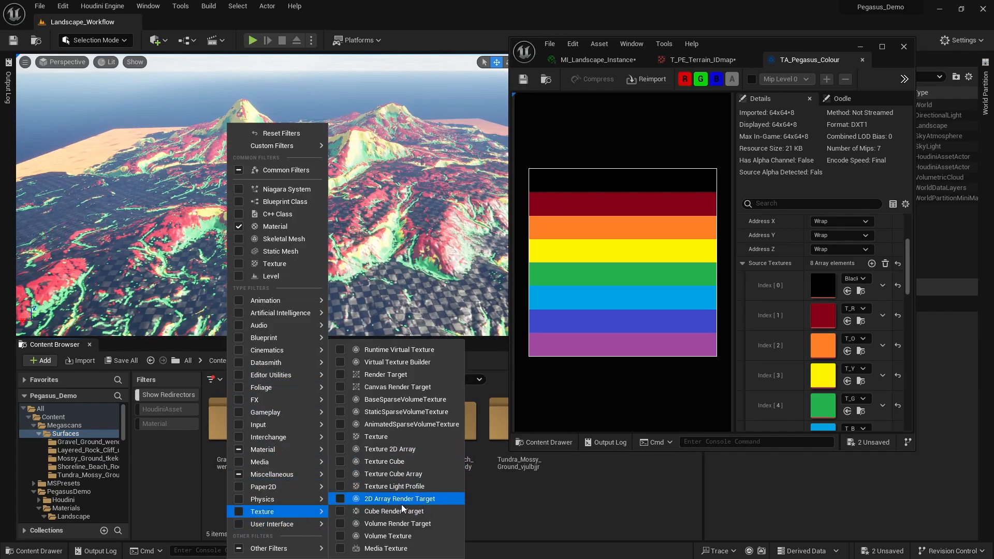
{"action": "left_click", "coordinate": [366, 434]}
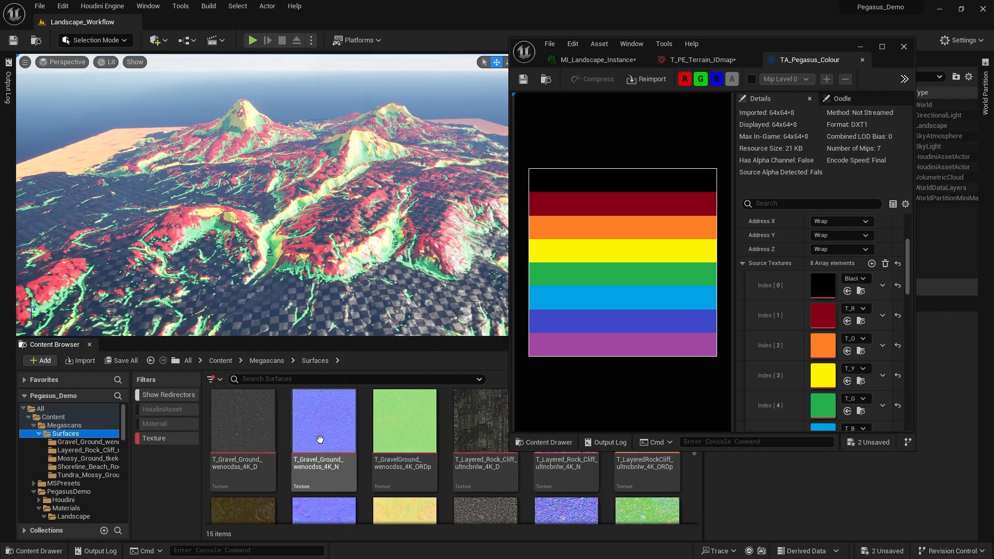
{"action": "scroll", "coordinate": [335, 431], "scroll_direction": "down", "scroll_amount": 2, "text": "ctrl"}
{"action": "left_click_drag", "start_coordinate": [739, 40], "coordinate": [793, 45]}
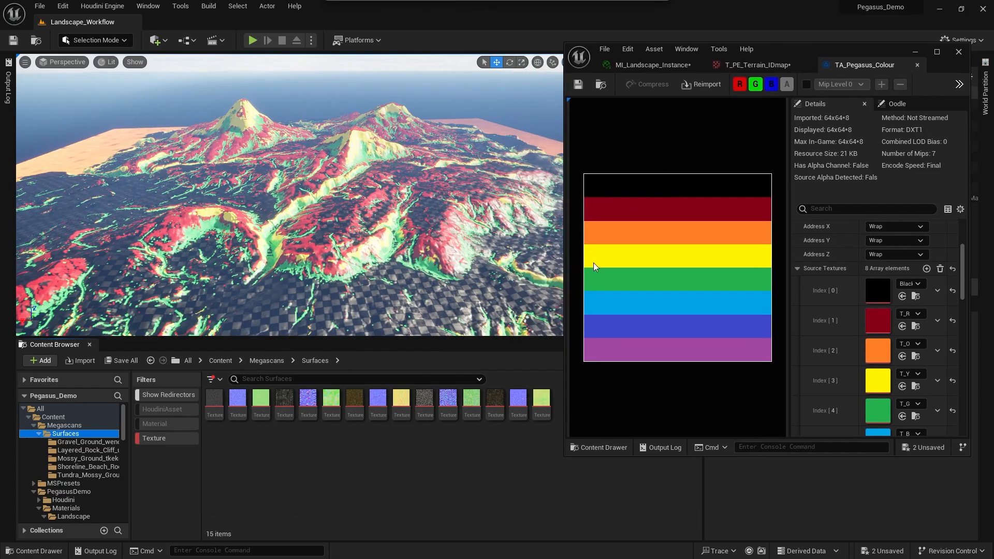
{"action": "scroll", "coordinate": [463, 459], "scroll_direction": "up", "scroll_amount": 2, "text": "ctrl"}
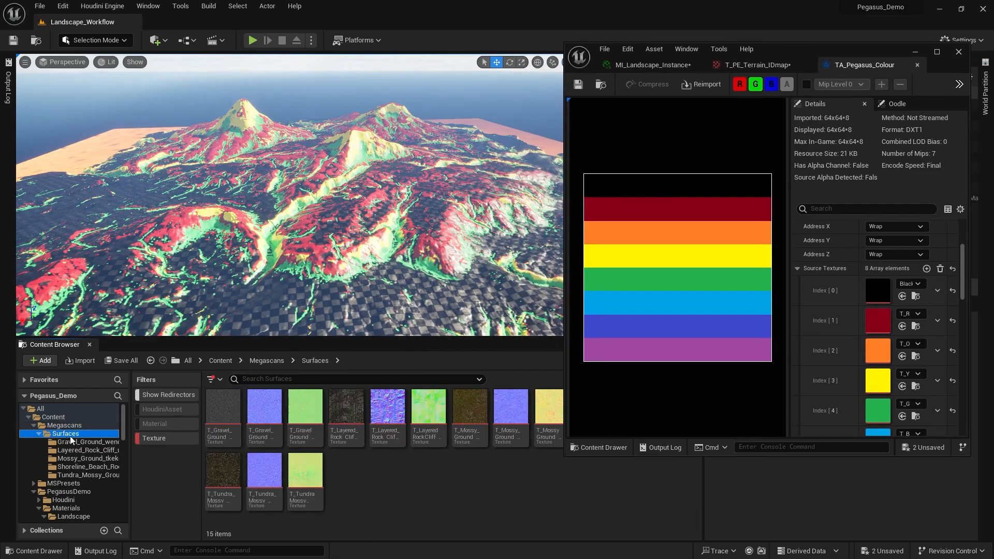
{"action": "left_click", "coordinate": [362, 380]}
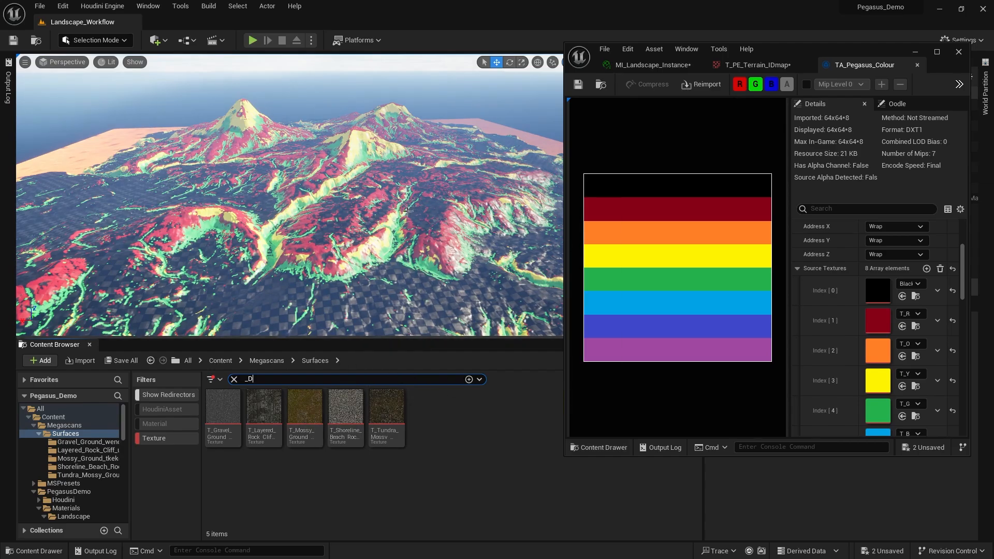
- Assign the Mossy Ground diffuse texture to Index 0 and the Tundra Mossy diffuse texture to Index 1 of TA_Pegasus_Colour's source textures
{"action": "mouse_move", "coordinate": [389, 207]}
{"action": "right_mouse_down"}
{"action": "mouse_move", "coordinate": [378, 202]}
{"action": "mouse_move", "coordinate": [387, 199]}
{"action": "right_mouse_up"}
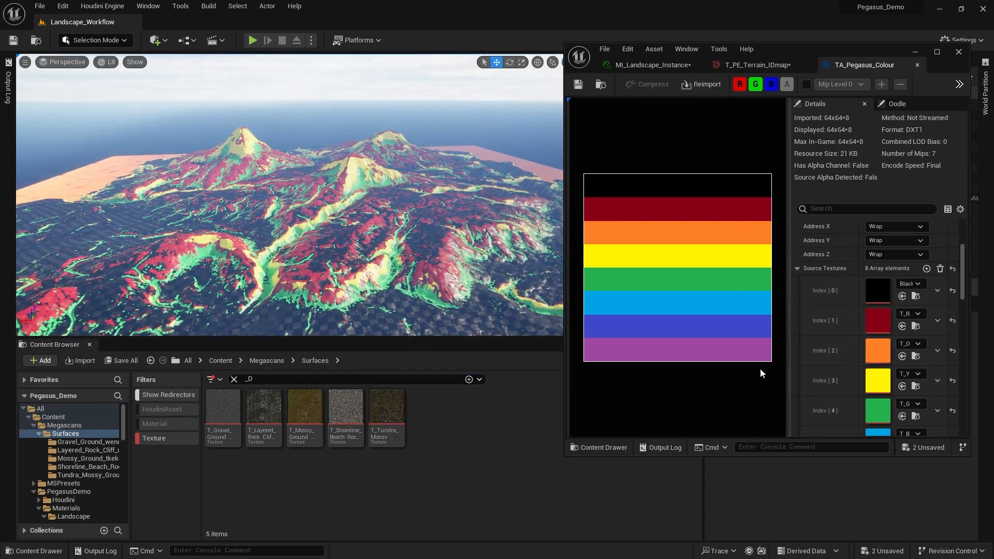
{"action": "right_click_drag", "start_coordinate": [460, 265], "coordinate": [474, 228]}
{"action": "scroll", "coordinate": [910, 316], "scroll_direction": "down", "scroll_amount": 3}
{"action": "scroll", "coordinate": [900, 342], "scroll_direction": "up", "scroll_amount": 3}
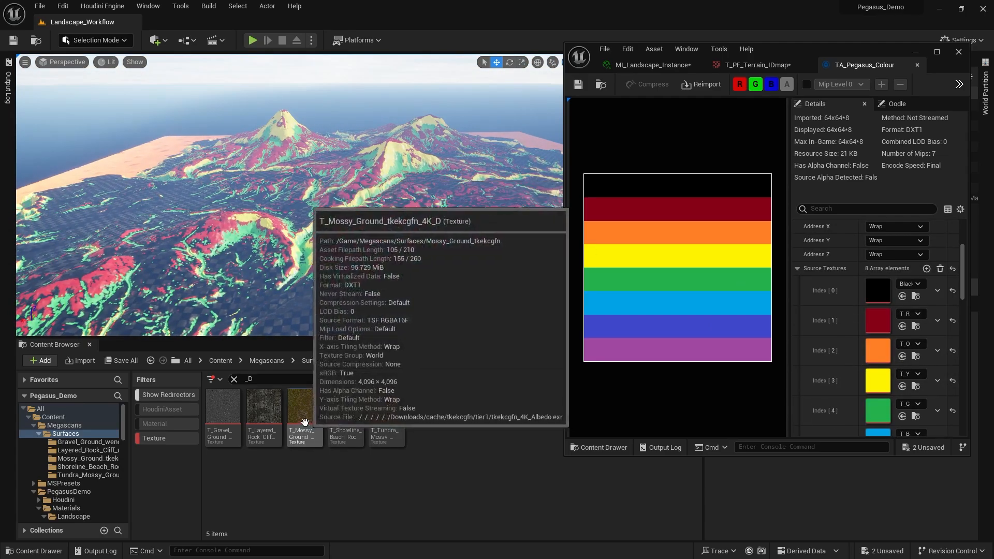
{"action": "left_click_drag", "start_coordinate": [304, 412], "coordinate": [883, 290]}
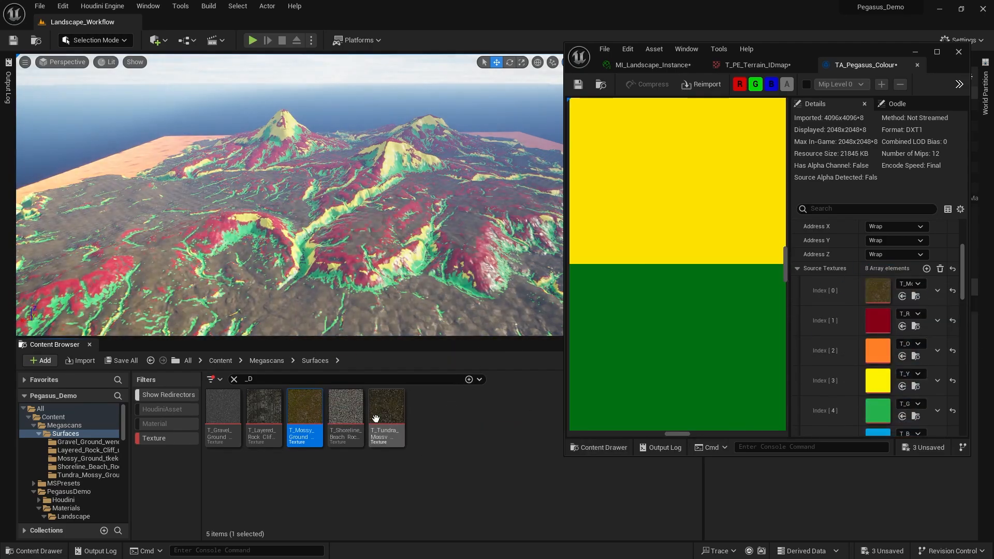
{"action": "left_click_drag", "start_coordinate": [376, 418], "coordinate": [884, 327]}
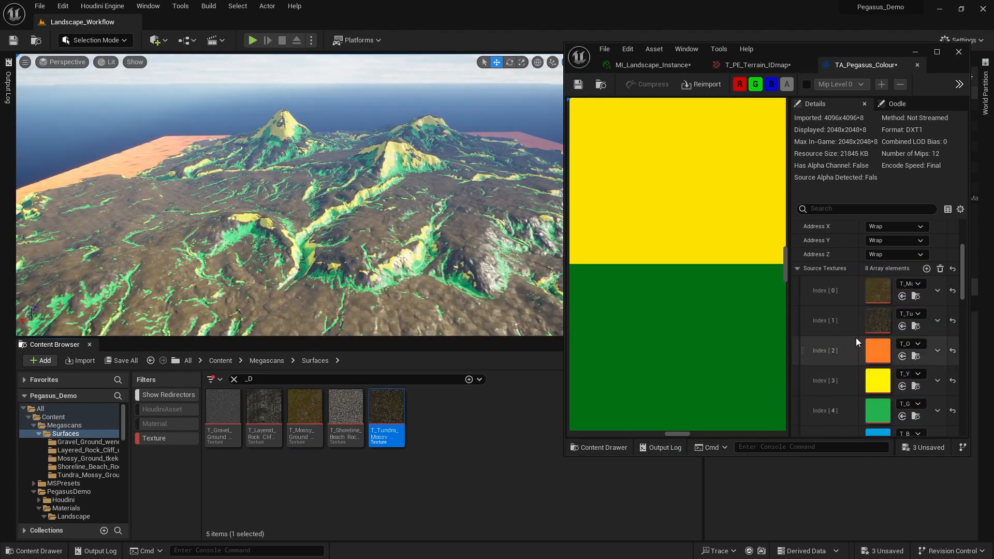
- Assign the Gravel Ground diffuse texture to Index 2 of TA_Pegasus_Colour's source textures
{"action": "scroll", "coordinate": [857, 333], "scroll_direction": "down", "scroll_amount": 2}
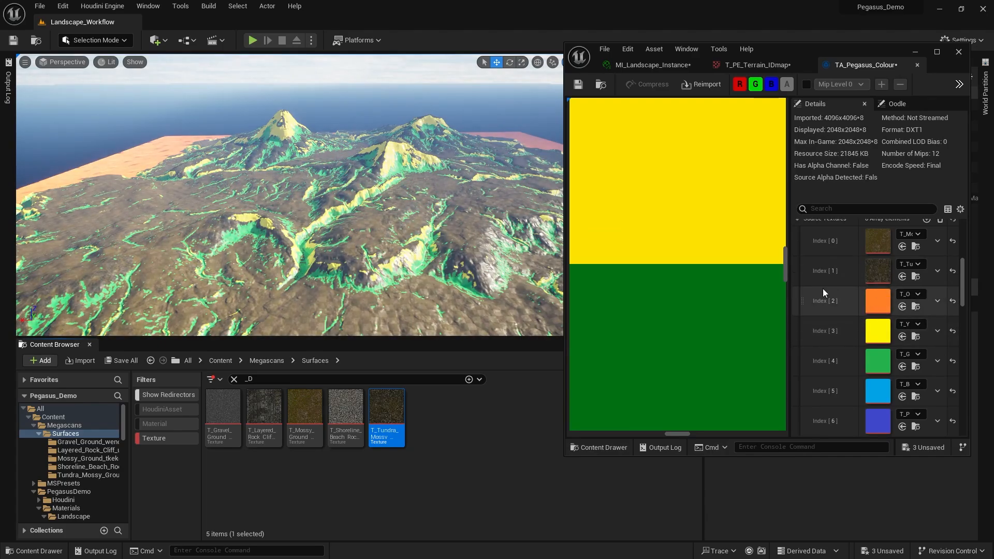
{"action": "right_click_drag", "start_coordinate": [321, 227], "coordinate": [430, 279]}
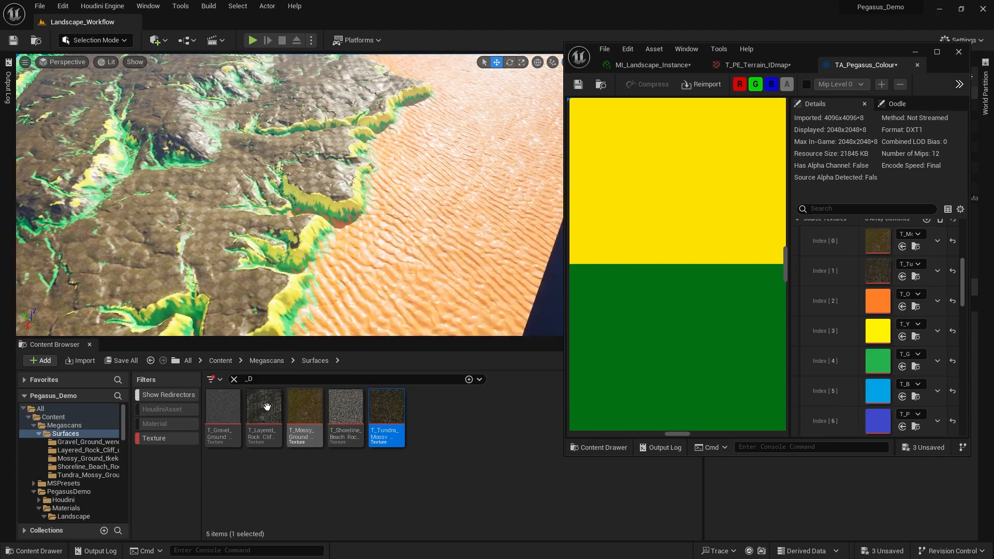
{"action": "left_click", "coordinate": [220, 415]}
{"action": "left_click_drag", "start_coordinate": [217, 420], "coordinate": [555, 229]}
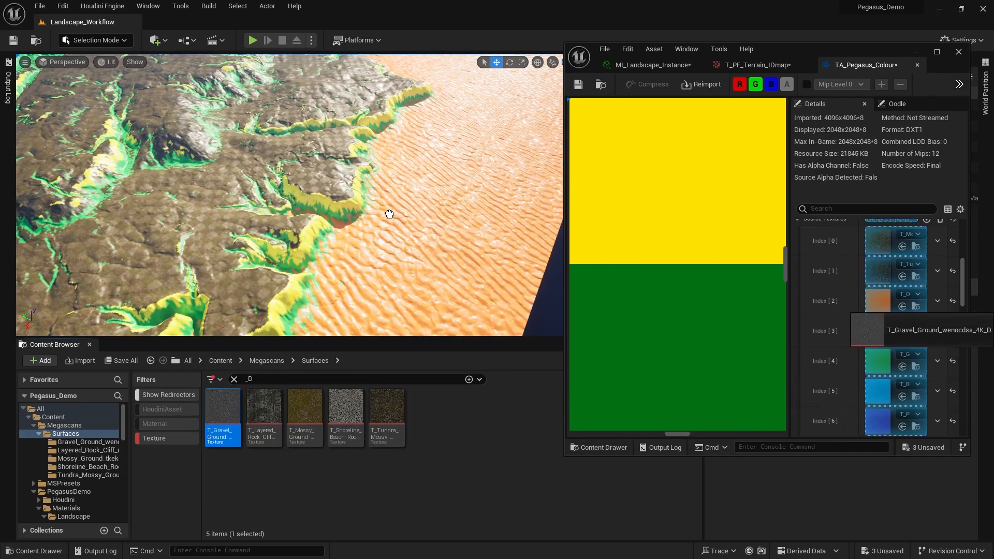
{"action": "left_click_drag", "start_coordinate": [852, 315], "coordinate": [878, 303]}
- Assign the Layered Rock Cliff diffuse texture to Index 3 and the Shoreline Beach Rocks diffuse texture to Index 4 of the colour atlas
{"action": "left_click", "coordinate": [355, 402]}
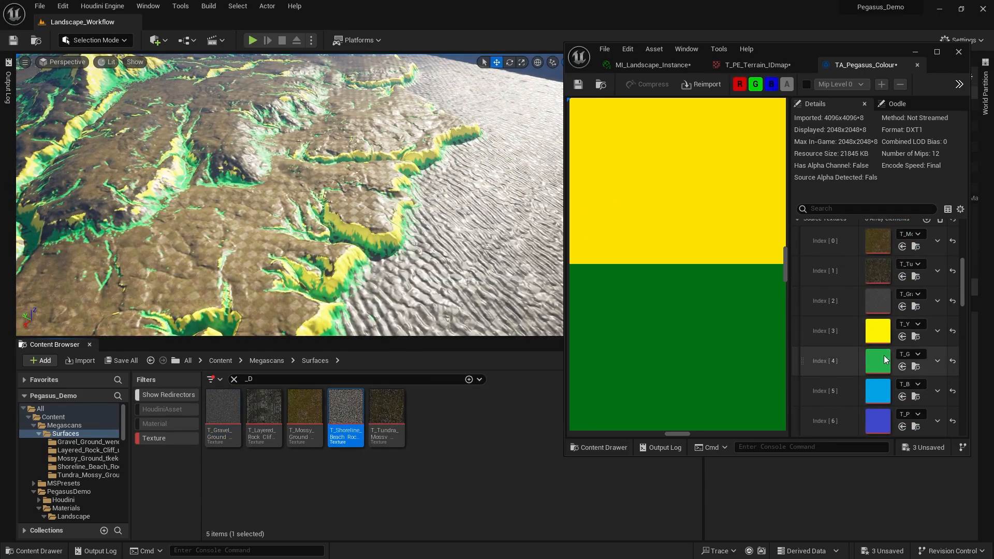
{"action": "left_click", "coordinate": [264, 409]}
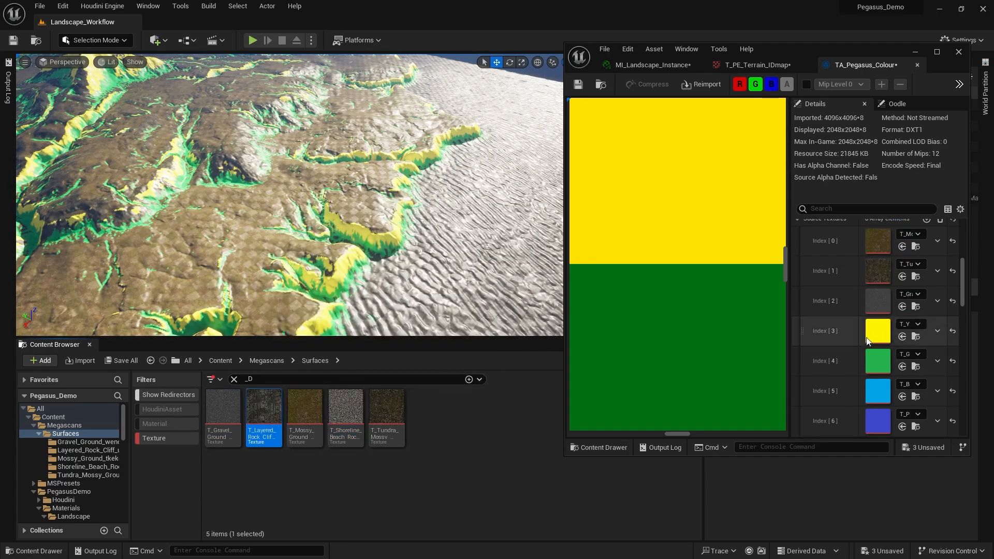
{"action": "left_click_drag", "start_coordinate": [284, 411], "coordinate": [879, 330]}
{"action": "left_click_drag", "start_coordinate": [346, 412], "coordinate": [797, 335]}
{"action": "left_click_drag", "start_coordinate": [823, 368], "coordinate": [824, 369]}
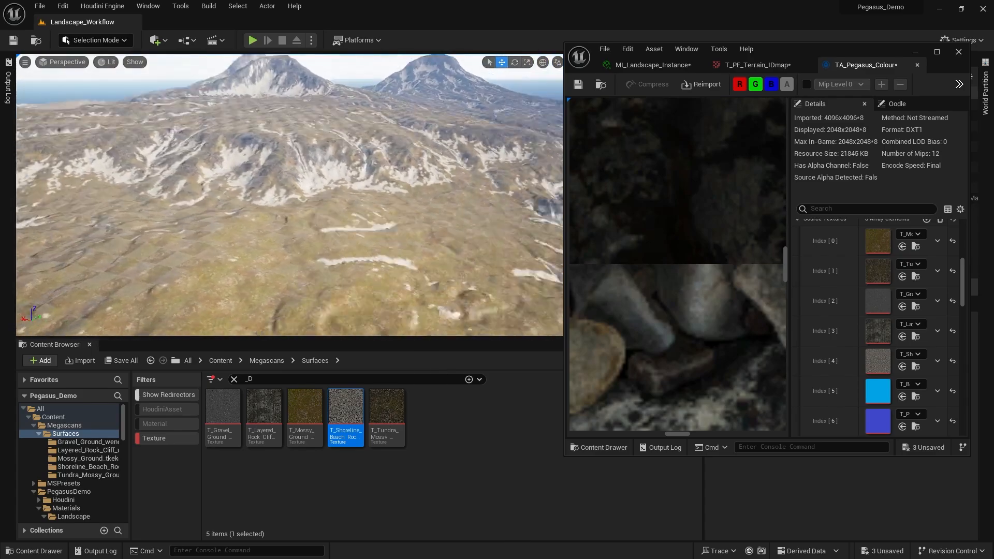
- Turn on Use Terrain Colour in MI_Landscape_Instance and open the T_PE_Terrain_Colour texture
{"action": "left_click", "coordinate": [639, 67]}
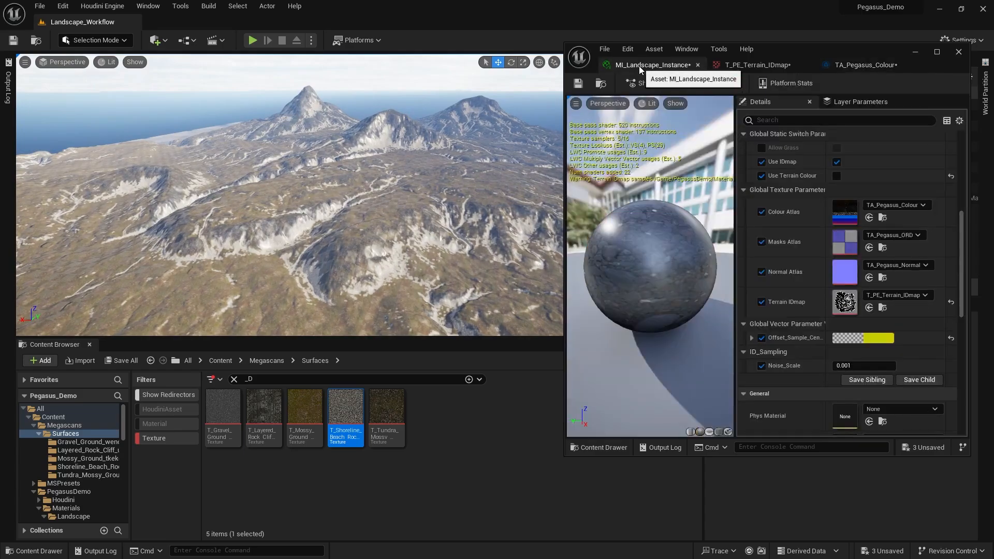
{"action": "scroll", "coordinate": [830, 223], "scroll_direction": "up", "scroll_amount": 3}
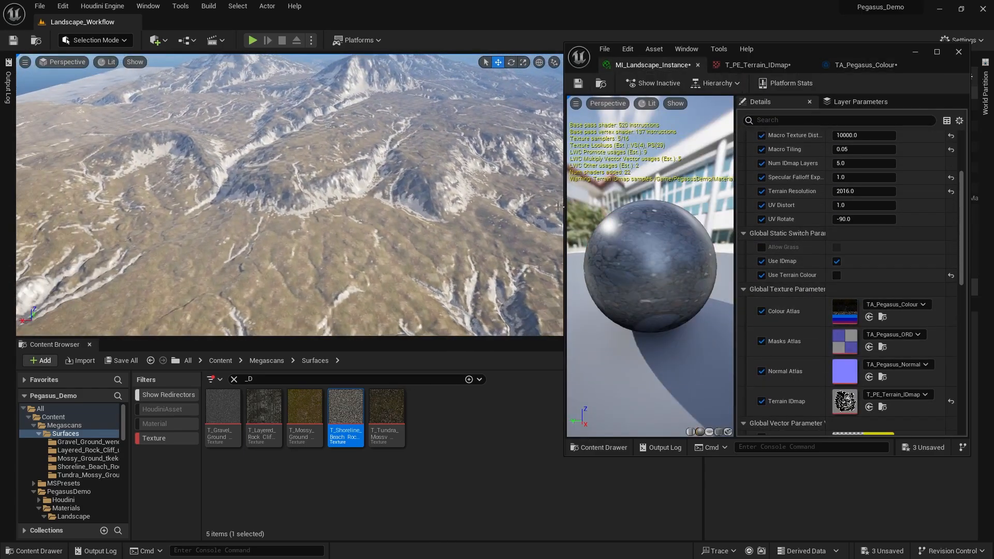
{"action": "scroll", "coordinate": [775, 251], "scroll_direction": "up", "scroll_amount": 2}
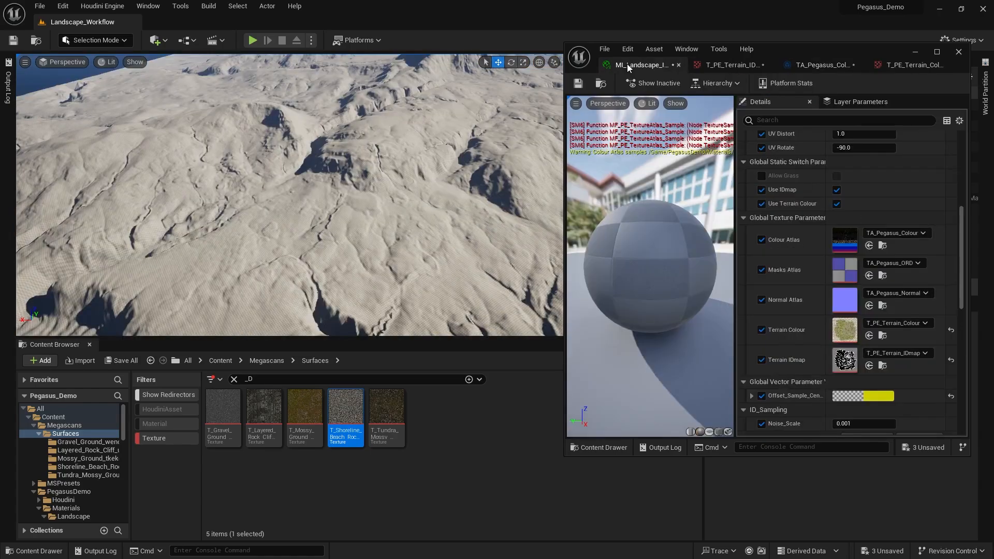
- Read the sampler errors in the material instance preview and enable sRGB on TA_Pegasus_Colour
{"action": "left_click_drag", "start_coordinate": [736, 143], "coordinate": [927, 150]}
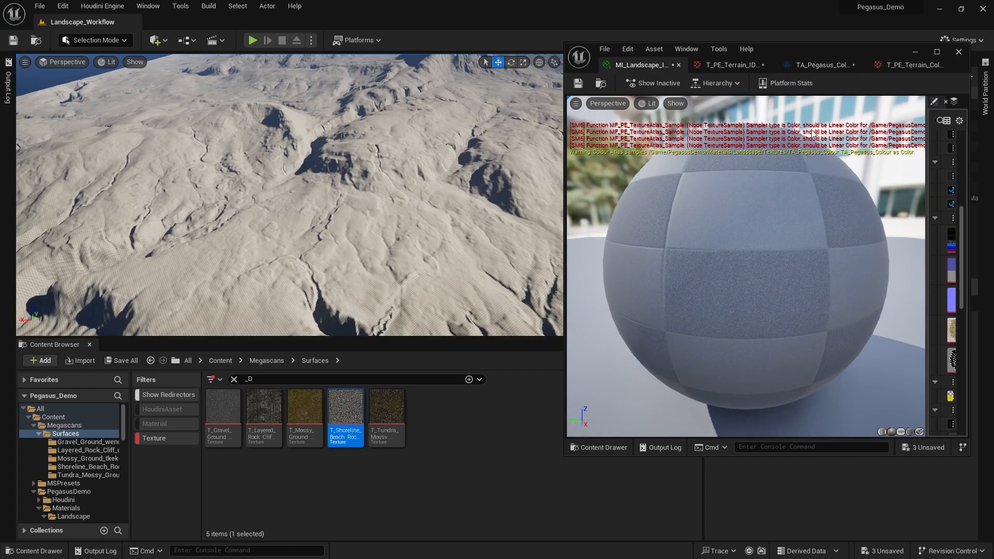
{"action": "left_click_drag", "start_coordinate": [927, 139], "coordinate": [785, 144]}
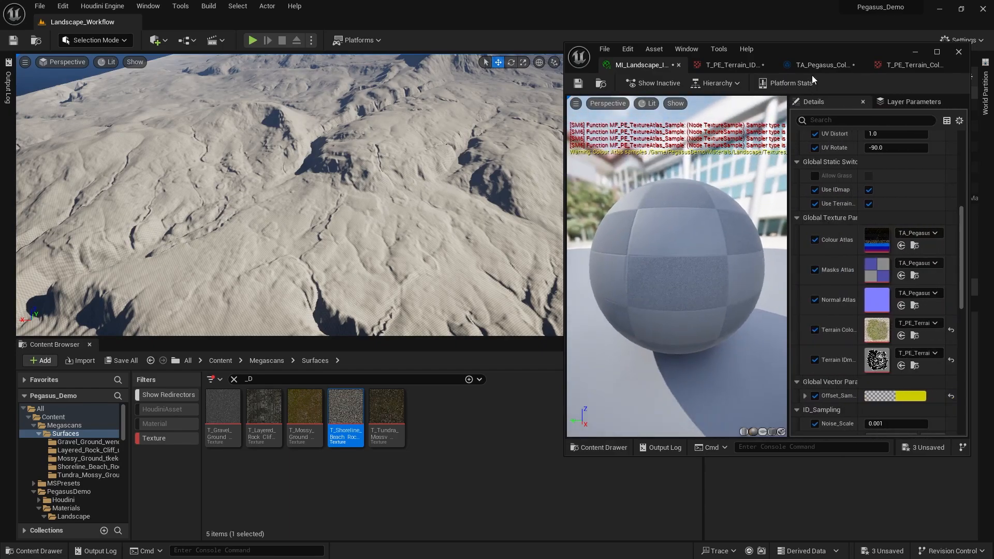
{"action": "left_click", "coordinate": [810, 68]}
{"action": "scroll", "coordinate": [830, 306], "scroll_direction": "down", "scroll_amount": 5}
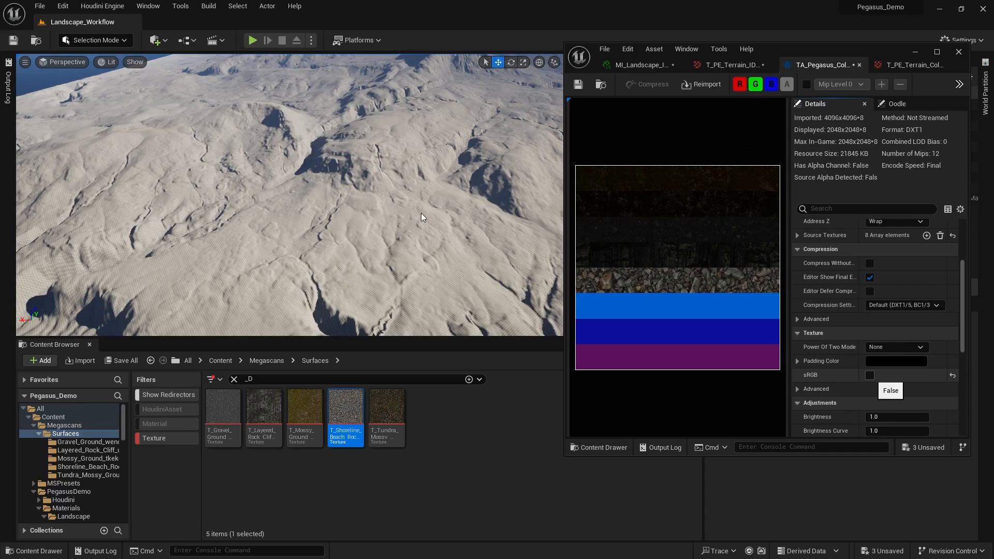
{"action": "left_click", "coordinate": [869, 375]}
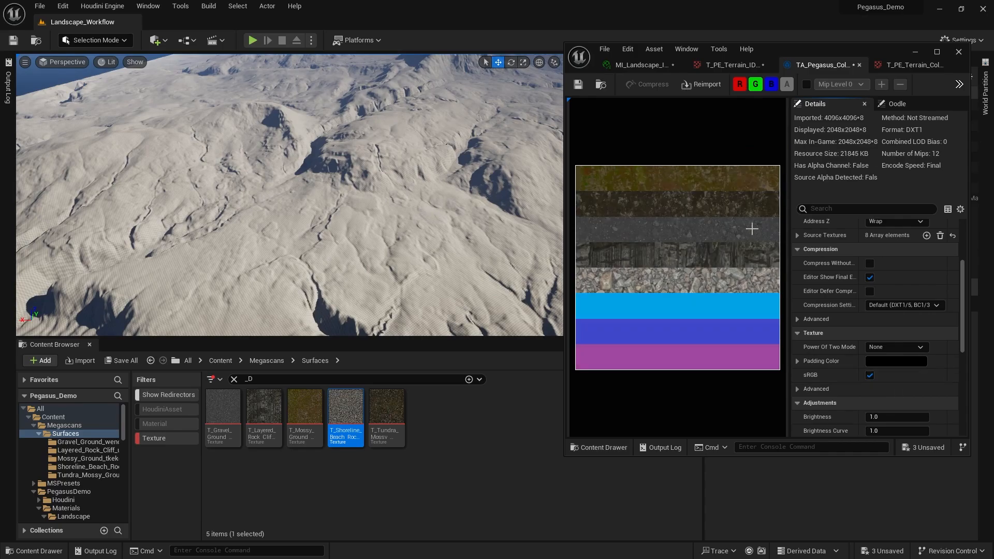
- Return to the MI_Landscape_Instance parameters and inspect the textured landscape from several angles
{"action": "mouse_move", "coordinate": [290, 195]}
{"action": "right_mouse_down"}
{"action": "mouse_move", "coordinate": [314, 206]}
{"action": "mouse_move", "coordinate": [233, 192]}
{"action": "mouse_move", "coordinate": [300, 194]}
{"action": "mouse_move", "coordinate": [306, 217]}
{"action": "mouse_move", "coordinate": [290, 176]}
{"action": "mouse_move", "coordinate": [299, 182]}
{"action": "right_mouse_up"}
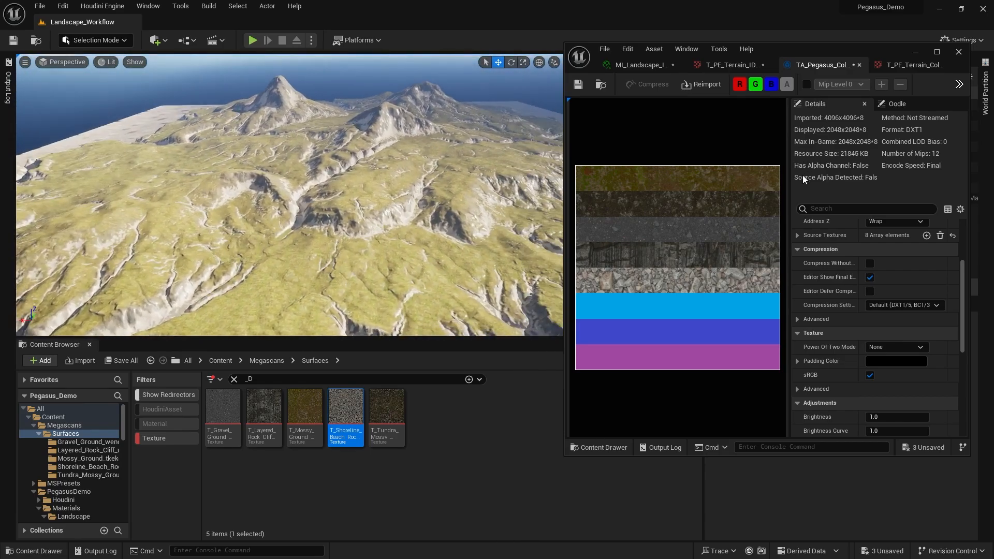
{"action": "left_click", "coordinate": [642, 65]}
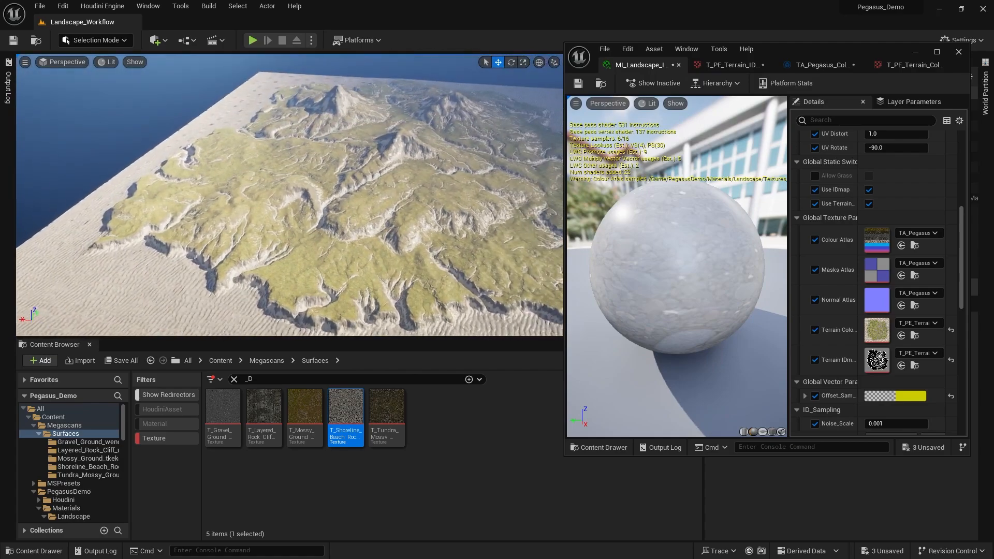
{"action": "right_click_drag", "start_coordinate": [290, 195], "coordinate": [336, 202]}
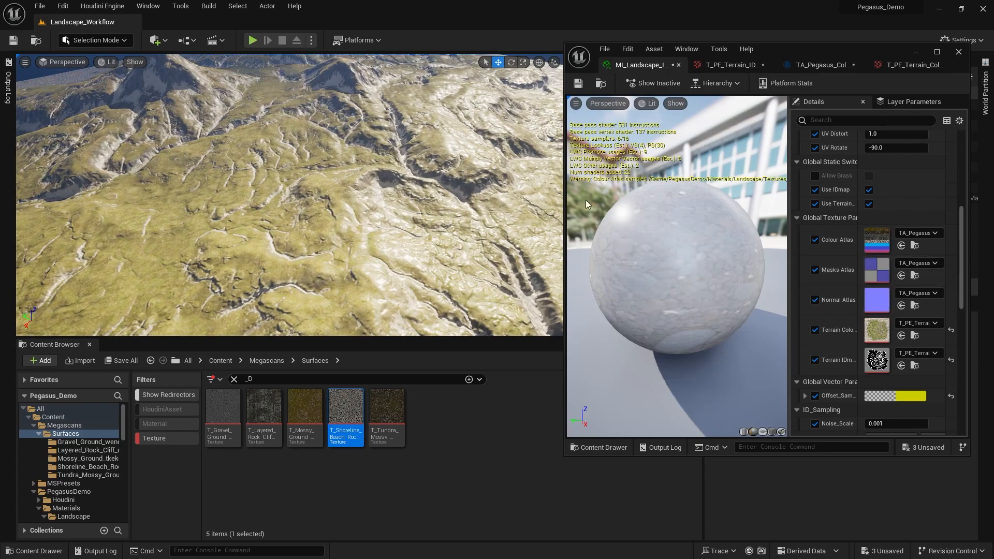
{"action": "right_click_drag", "start_coordinate": [384, 182], "coordinate": [358, 174]}
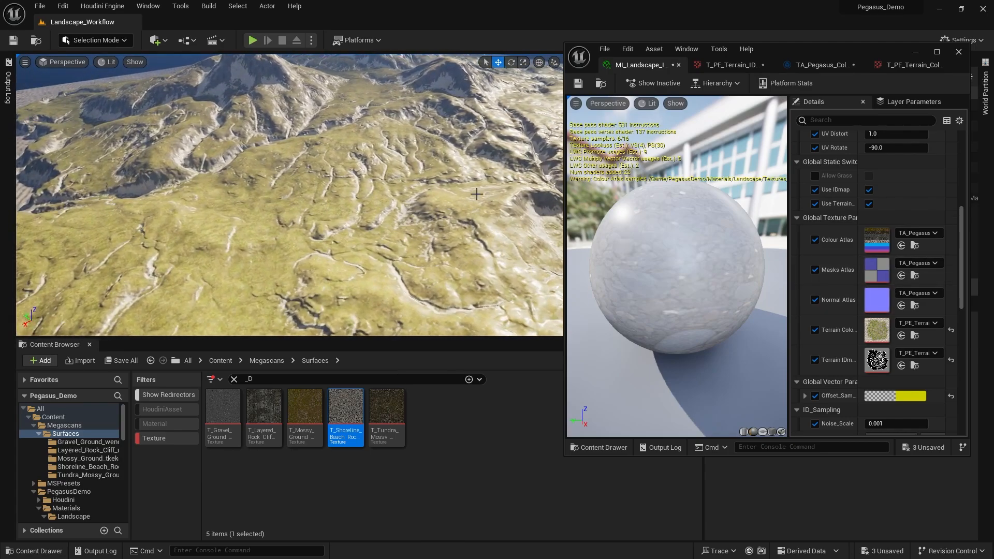
{"action": "scroll", "coordinate": [831, 214], "scroll_direction": "up", "scroll_amount": 8}
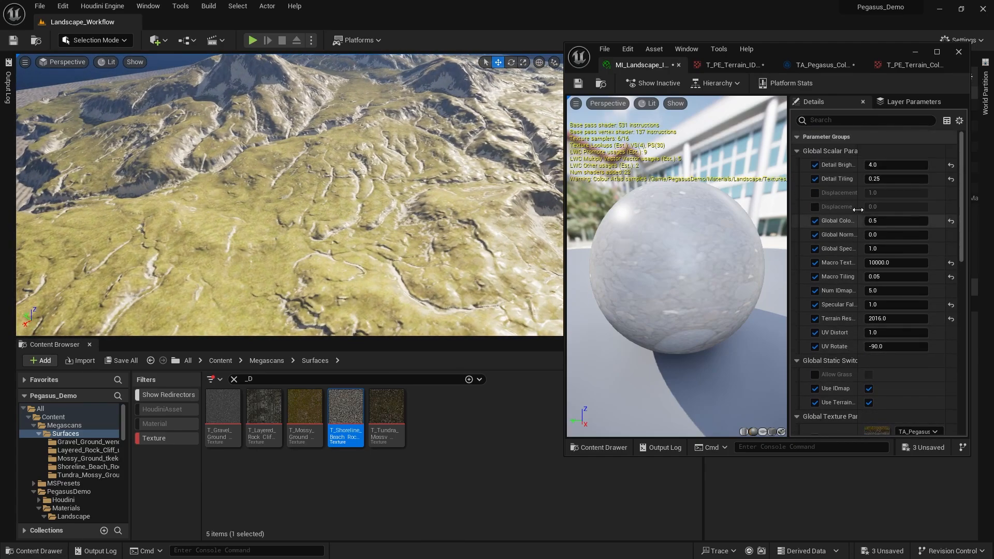
- Try a Detail Brightness of 1 in MI_Landscape_Instance and return it to 4.0
{"action": "mouse_move", "coordinate": [383, 181]}
{"action": "right_mouse_down"}
{"action": "mouse_move", "coordinate": [380, 199]}
{"action": "mouse_move", "coordinate": [346, 166]}
{"action": "mouse_move", "coordinate": [378, 168]}
{"action": "right_mouse_up"}
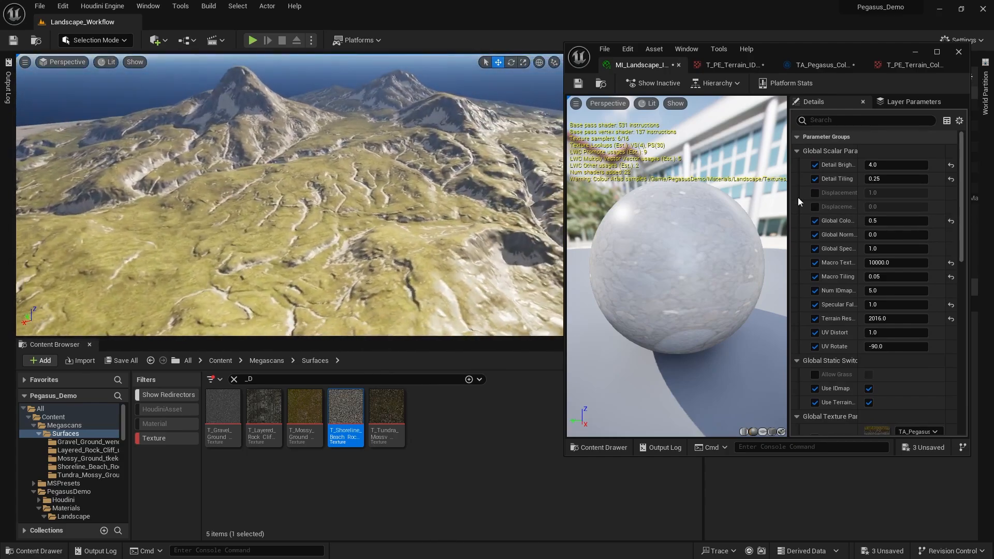
{"action": "left_click_drag", "start_coordinate": [789, 182], "coordinate": [672, 179]}
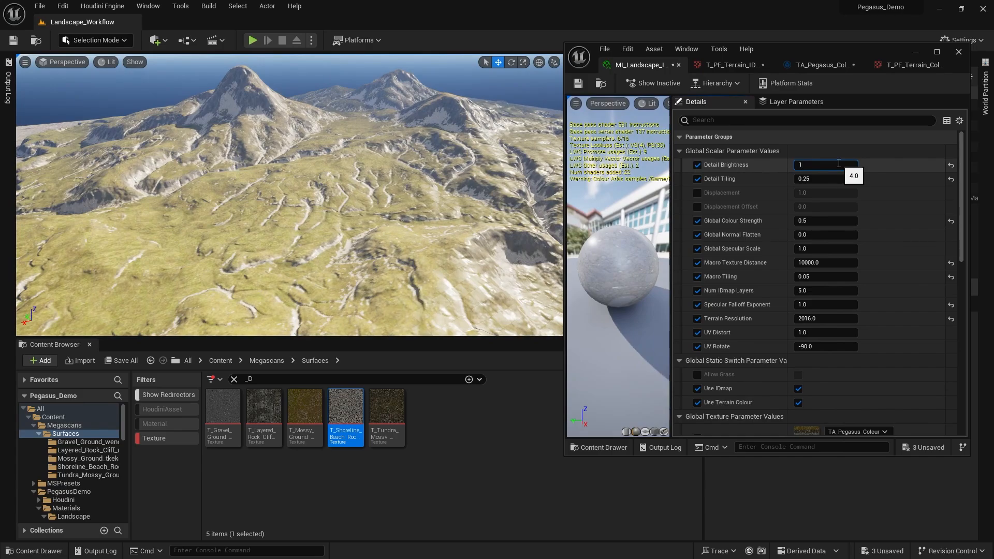
{"action": "key", "text": "Return"}
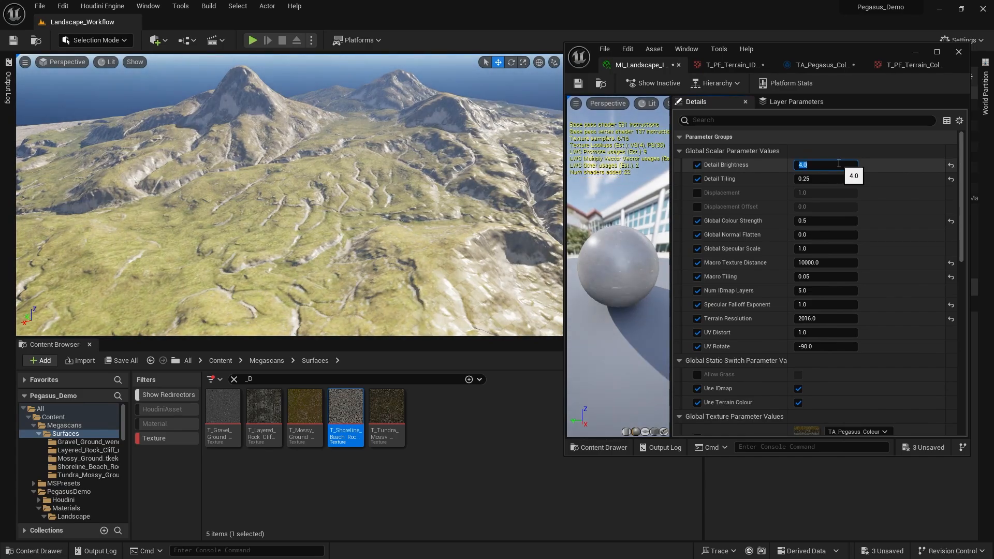
- Inspect the landscape up close and set Global Colour Strength to 1.0 in MI_Landscape_Instance
{"action": "key", "text": "w"}
{"action": "right_click_drag", "start_coordinate": [403, 200], "coordinate": [456, 223]}
{"action": "key", "text": "w"}
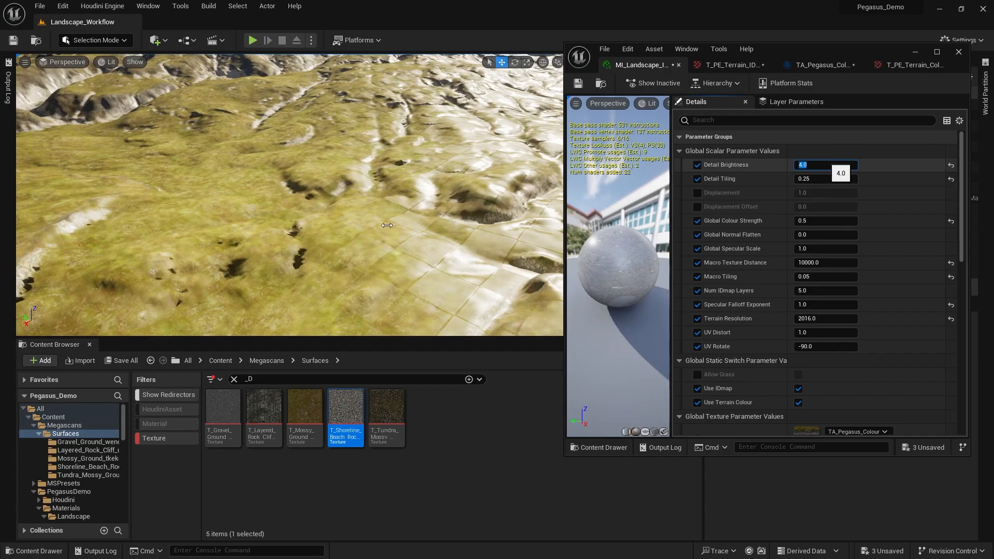
{"action": "right_click_drag", "start_coordinate": [387, 226], "coordinate": [318, 223]}
{"action": "key", "text": "s"}
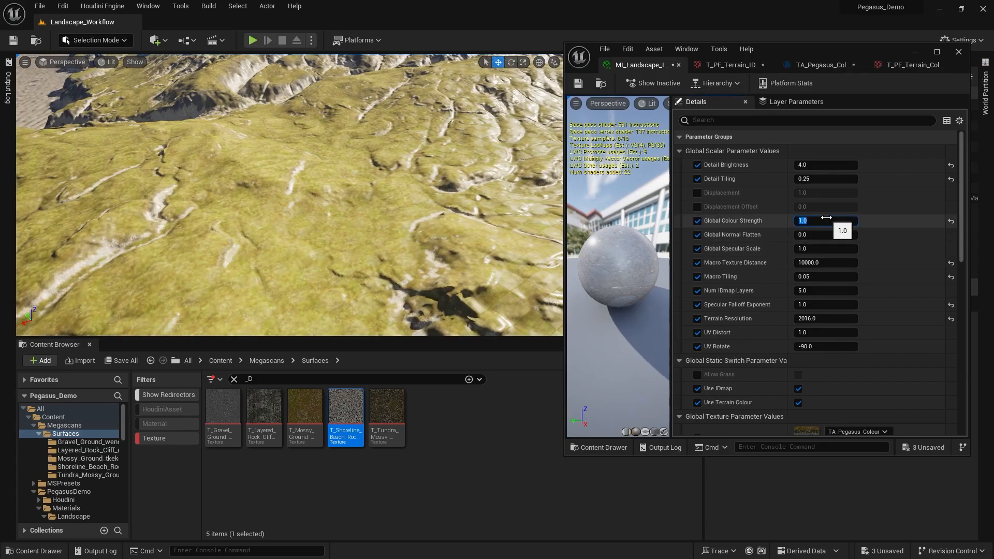
{"action": "key", "text": "Return"}
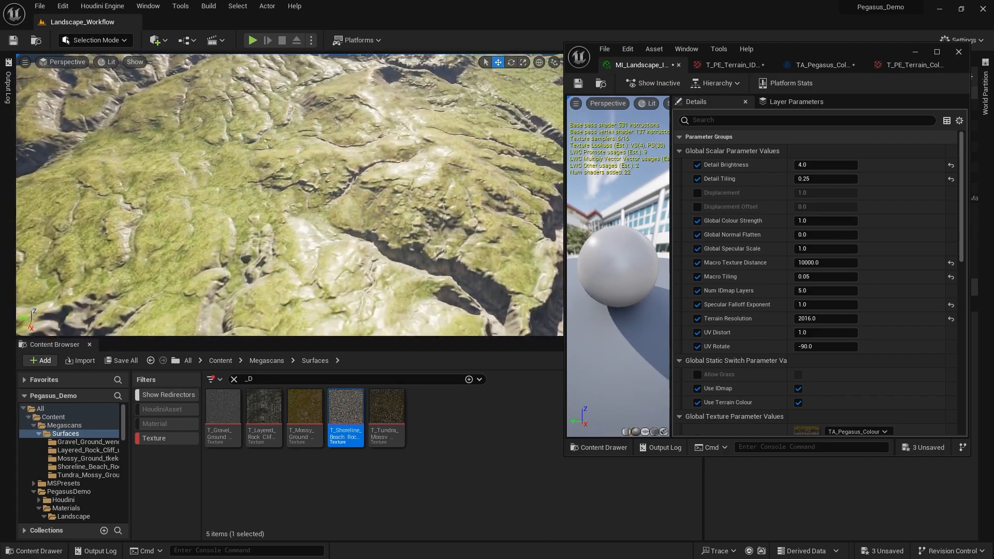
- Survey the landscape in the Unlit view mode and set Global Colour Strength to 0.5 in MI_Landscape_Instance
{"action": "key", "text": "alt+3"}
{"action": "right_click_drag", "start_coordinate": [387, 219], "coordinate": [392, 205]}
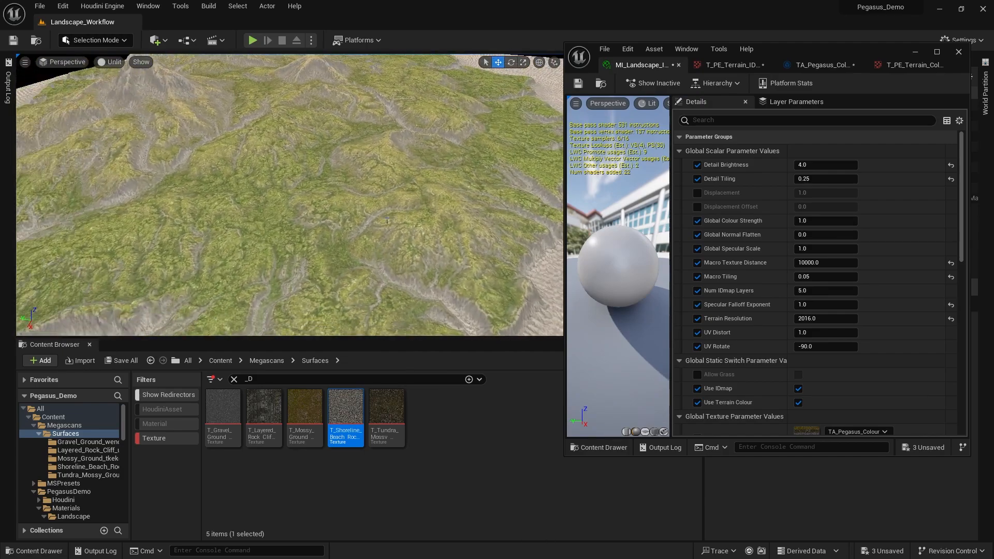
{"action": "right_click_drag", "start_coordinate": [171, 74], "coordinate": [430, 209]}
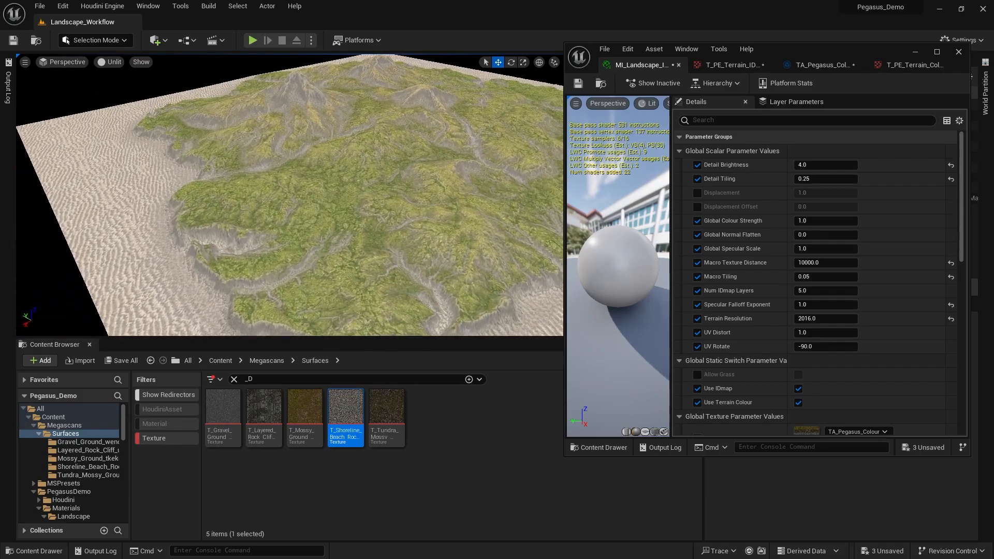
{"action": "key", "text": "w"}
{"action": "right_click_drag", "start_coordinate": [430, 209], "coordinate": [476, 165]}
{"action": "scroll", "coordinate": [437, 226], "scroll_direction": "down", "scroll_amount": 2}
{"action": "scroll", "coordinate": [466, 223], "scroll_direction": "up", "scroll_amount": 2}
{"action": "left_click", "coordinate": [829, 223]}
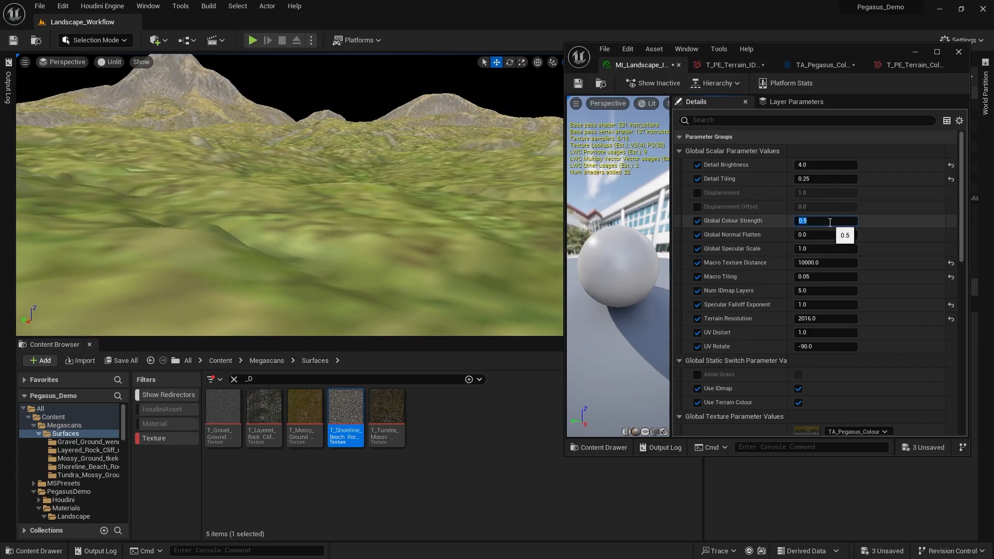
{"action": "key", "text": "Return"}
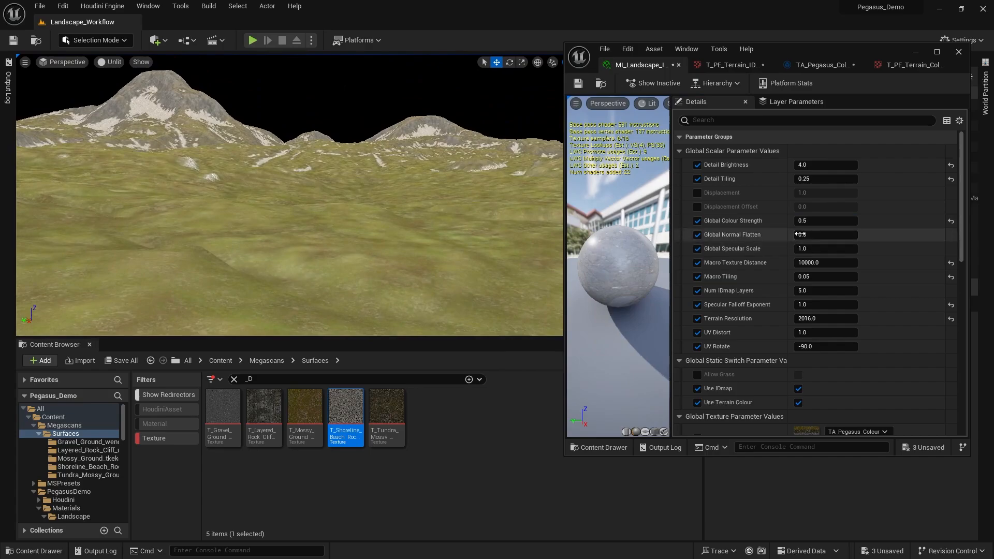
- Try Global Colour Strength values of 0.6, 0.7 and 0.4, then return it to 0.5
{"action": "type", "text": "0.6"}
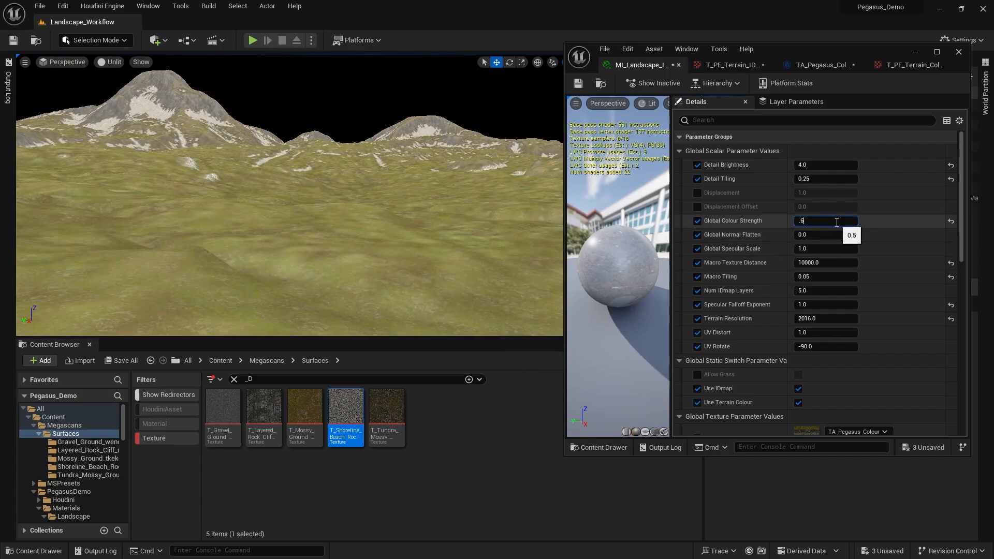
{"action": "key", "text": "Return"}
{"action": "type", "text": ".7"}
{"action": "key", "text": "Return"}
{"action": "type", "text": ".4"}
{"action": "key", "text": "Return"}
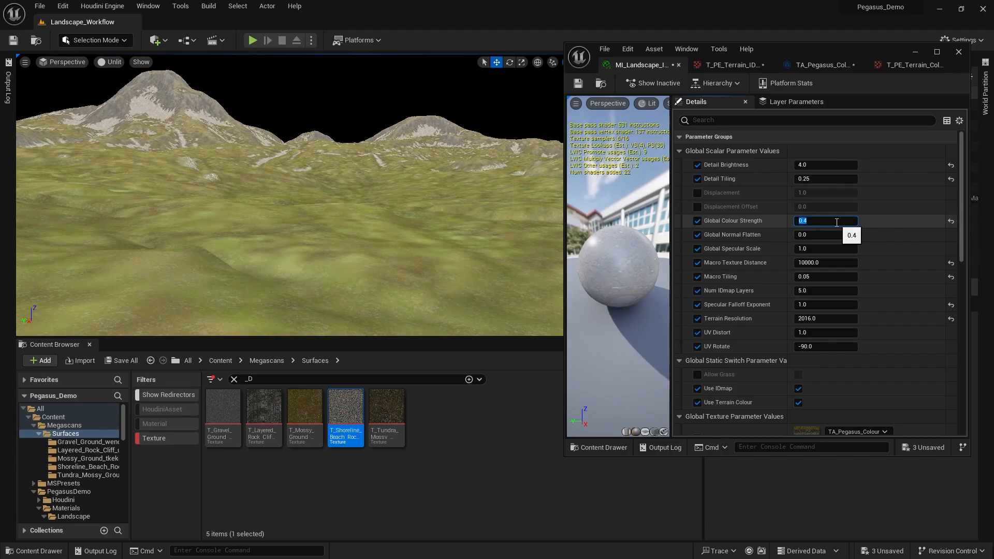
{"action": "key", "text": "BackSpace"}
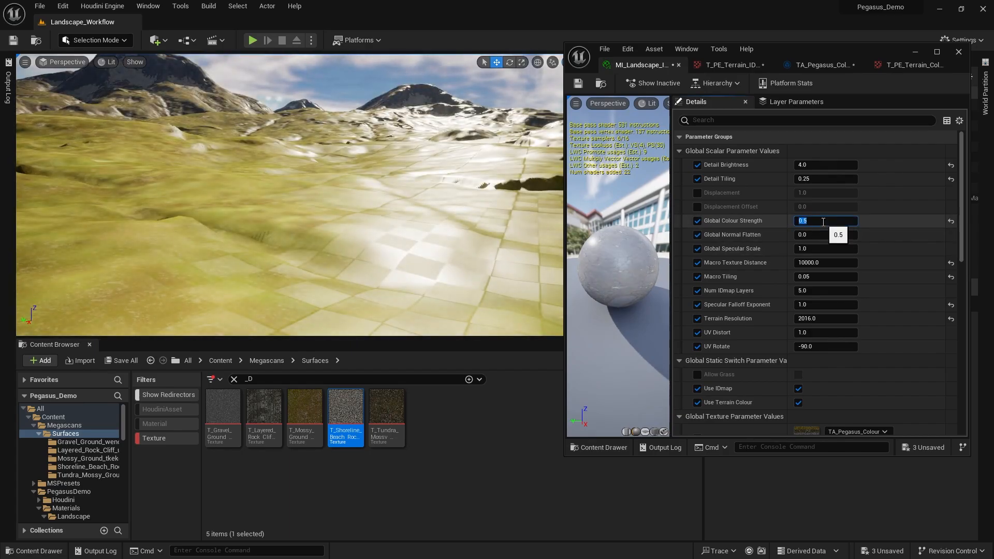
- Filter the instance parameters by "spec", try a Global Specular Scale of 0.0 on the landscape, and clear the filter
{"action": "mouse_move", "coordinate": [434, 213]}
{"action": "right_mouse_down"}
{"action": "mouse_move", "coordinate": [425, 206]}
{"action": "mouse_move", "coordinate": [432, 212]}
{"action": "right_mouse_up"}
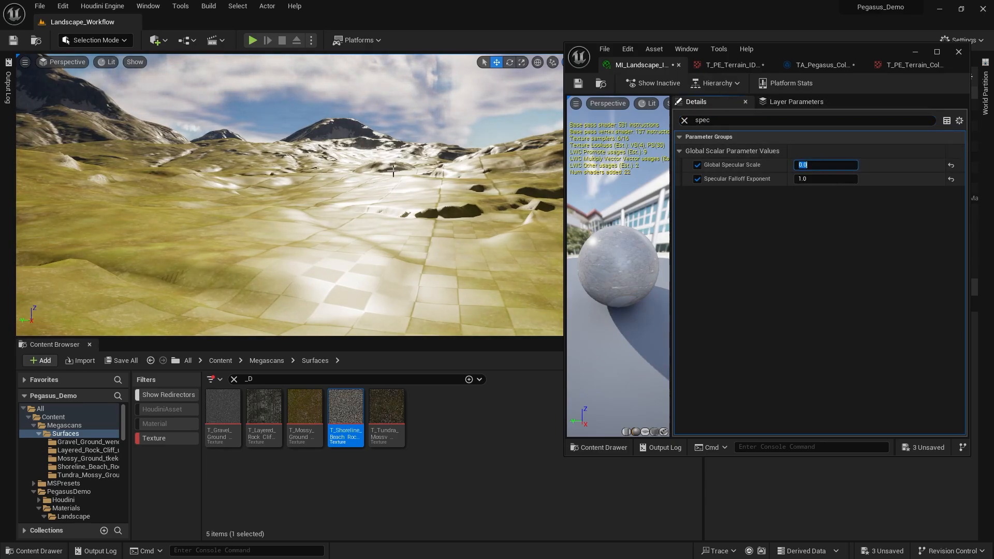
{"action": "right_click_drag", "start_coordinate": [425, 207], "coordinate": [310, 243]}
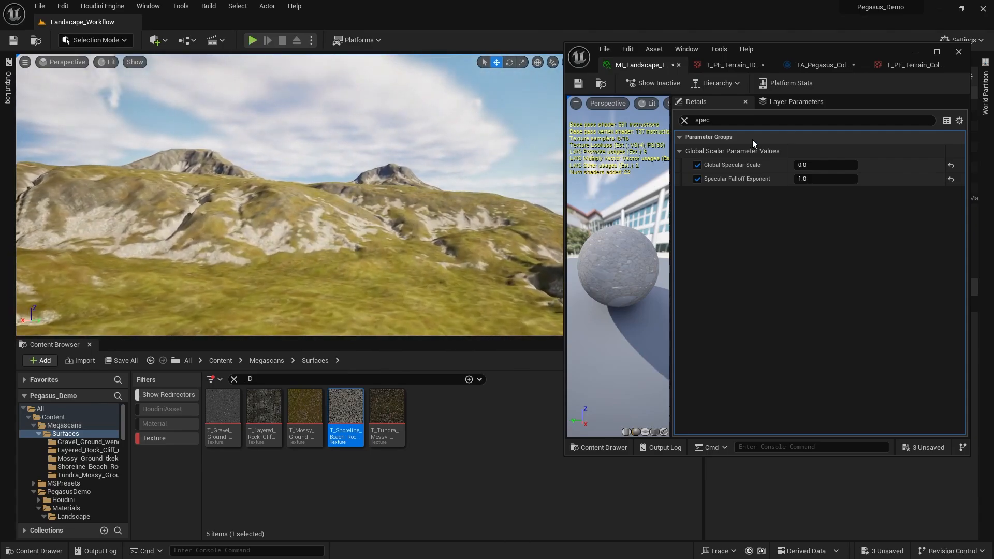
{"action": "left_click", "coordinate": [685, 120]}
- Try a Detail Brightness of 6.0 in MI_Landscape_Instance and check the landscape in the Unlit view mode
{"action": "left_click", "coordinate": [825, 164]}
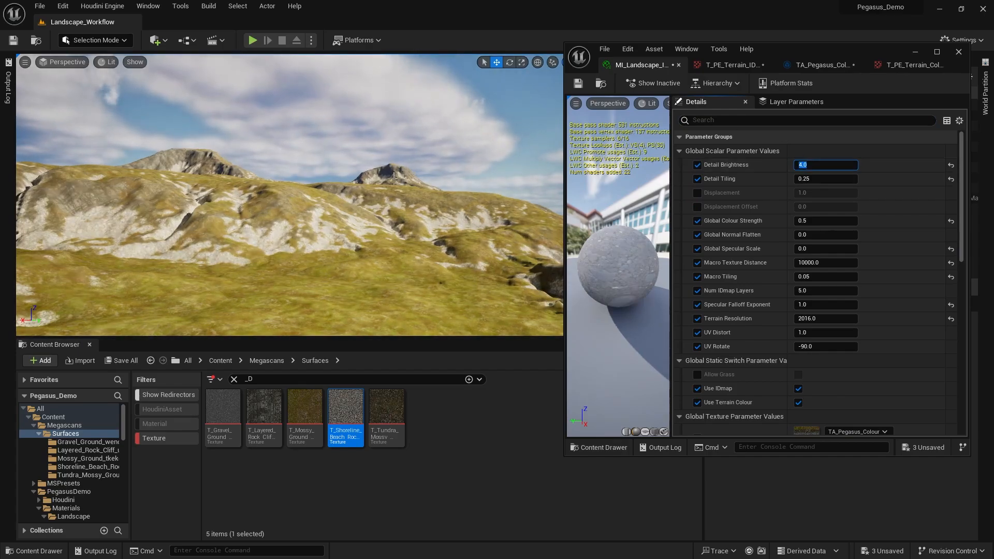
{"action": "right_click_drag", "start_coordinate": [487, 187], "coordinate": [522, 295]}
{"action": "left_click", "coordinate": [820, 165]}
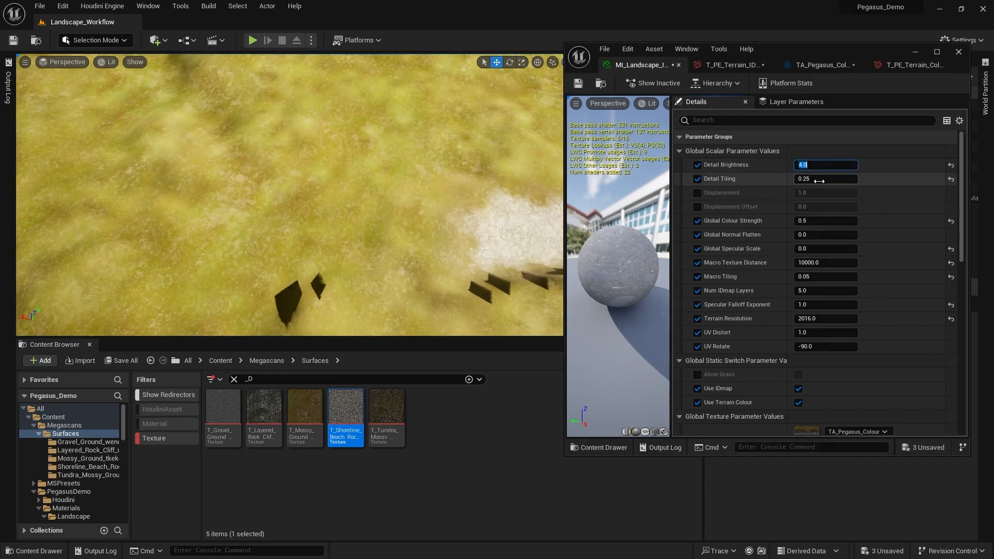
{"action": "left_click", "coordinate": [816, 182]}
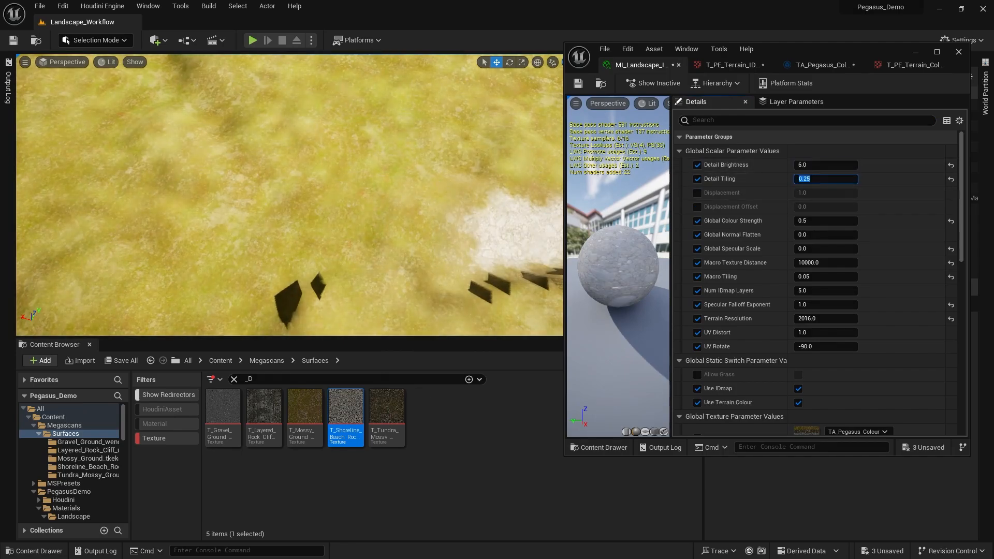
{"action": "right_click_drag", "start_coordinate": [487, 197], "coordinate": [300, 139]}
{"action": "key", "text": "alt+3"}
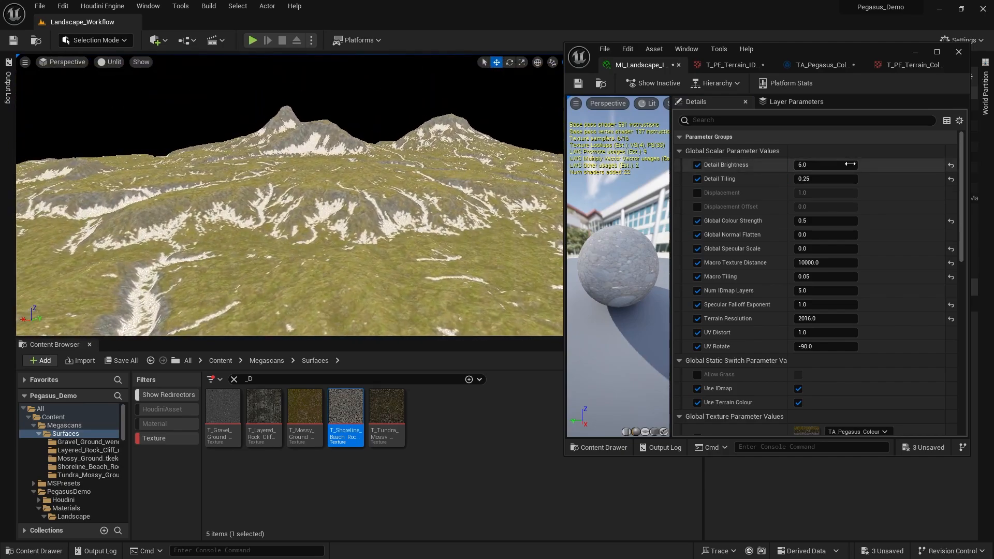
- Set Detail Brightness to 5 in MI_Landscape_Instance and view the landscape in the Lit view mode
{"action": "left_click", "coordinate": [848, 165]}
{"action": "type", "text": "5"}
{"action": "key", "text": "Return"}
{"action": "mouse_move", "coordinate": [424, 211]}
{"action": "right_mouse_down"}
{"action": "mouse_move", "coordinate": [425, 305]}
{"action": "mouse_move", "coordinate": [425, 243]}
{"action": "mouse_move", "coordinate": [441, 204]}
{"action": "right_mouse_up"}
{"action": "key", "text": "alt+4"}
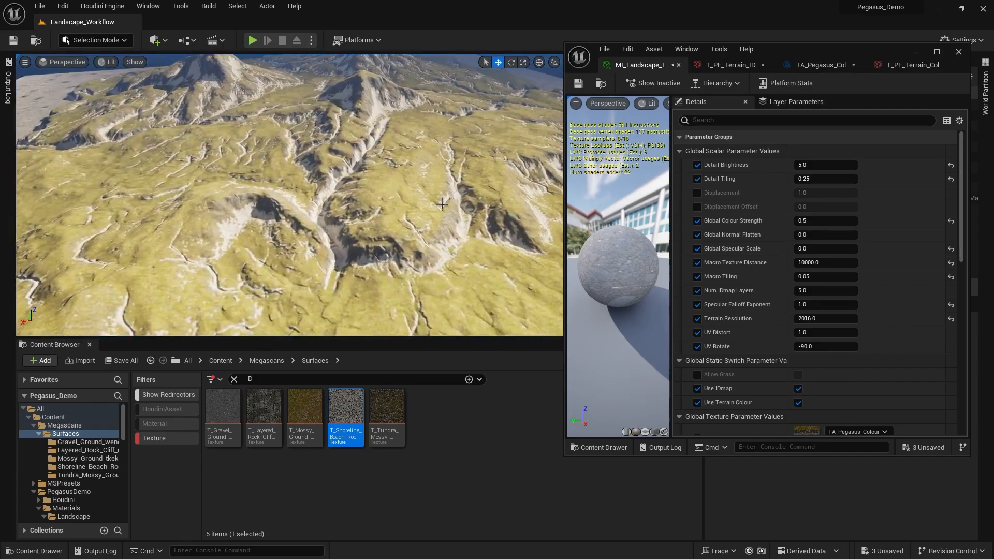
- Locate TA_Pegasus_Colour in its Textures folder from the instance's Colour Atlas, then open the TA_Pegasus_ORD and TA_Pegasus_Normal atlases
{"action": "scroll", "coordinate": [741, 234], "scroll_direction": "down", "scroll_amount": 6}
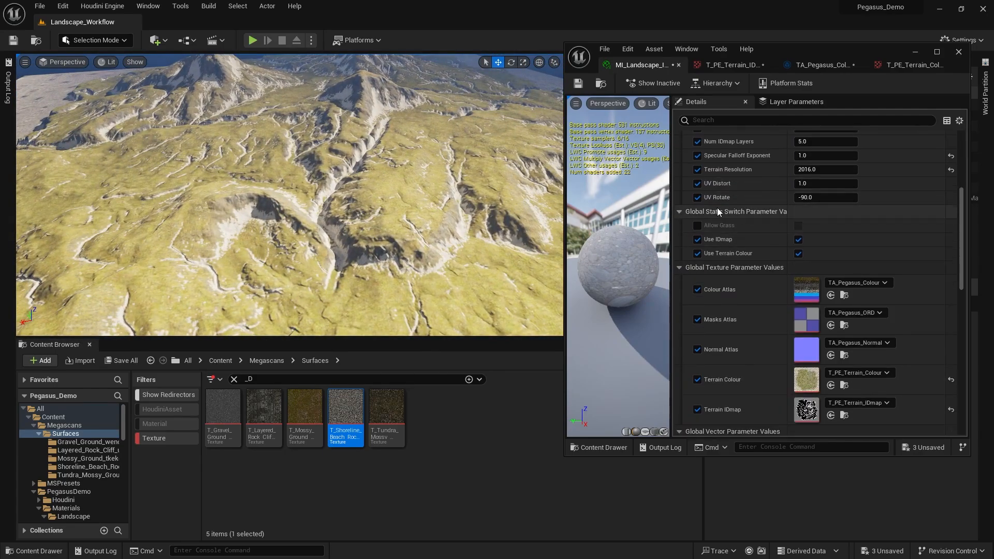
{"action": "right_click_drag", "start_coordinate": [365, 209], "coordinate": [368, 183]}
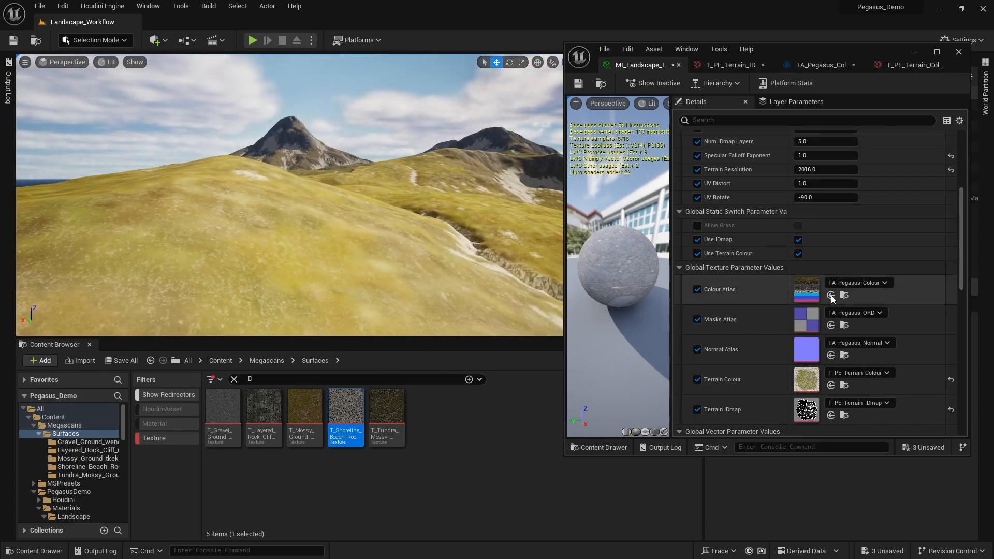
{"action": "double_click", "coordinate": [810, 293]}
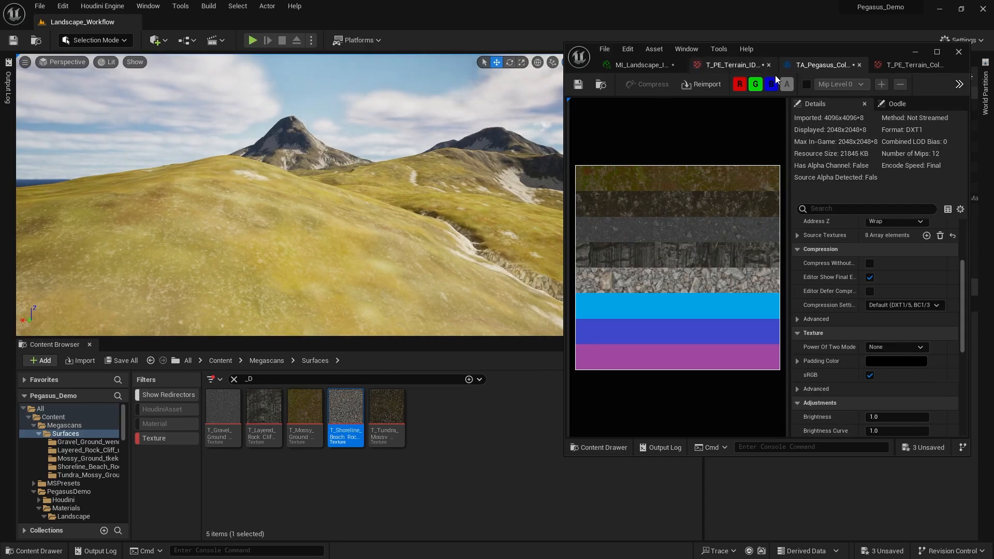
{"action": "left_click", "coordinate": [602, 84]}
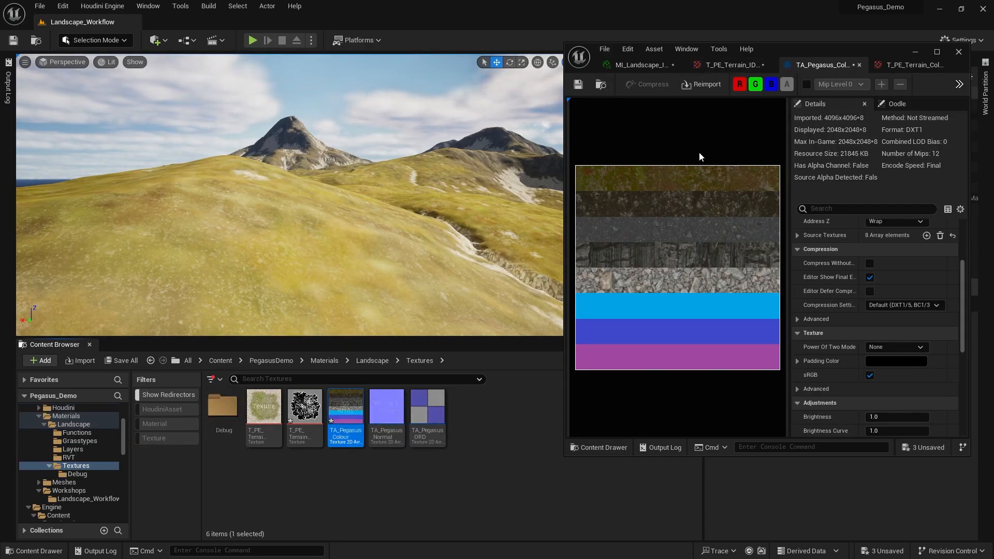
{"action": "left_click", "coordinate": [387, 417]}
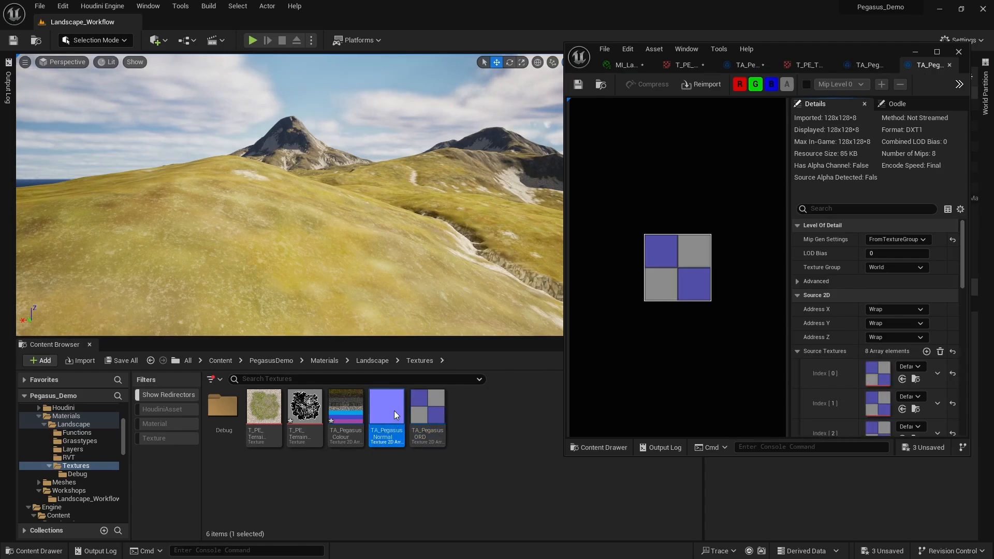
{"action": "double_click", "coordinate": [393, 411]}
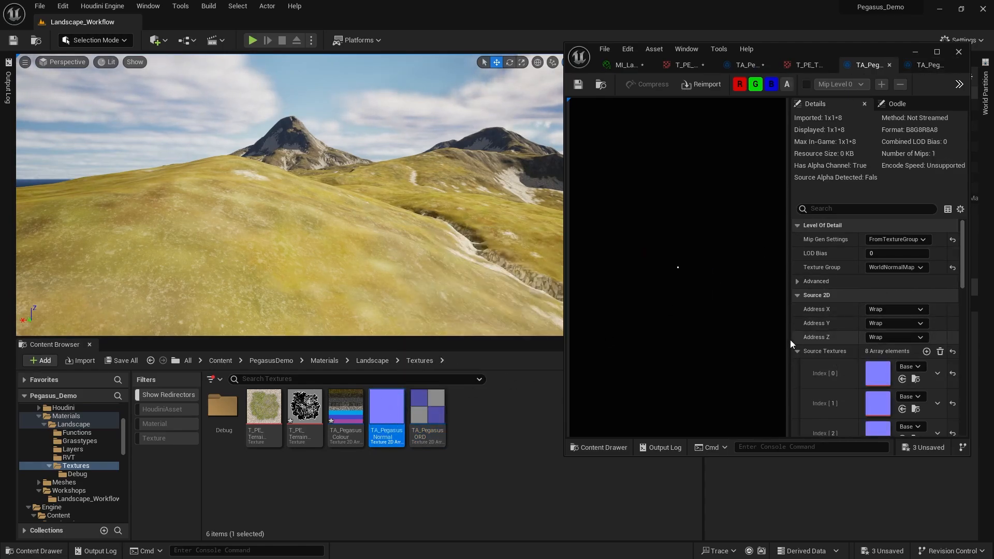
{"action": "left_click_drag", "start_coordinate": [786, 336], "coordinate": [663, 334]}
- Assign the Mossy Ground, Tundra Mossy Ground and Gravel Ground normal maps to source texture indices 0, 1 and 2 of TA_Pegasus_Normal
{"action": "scroll", "coordinate": [807, 311], "scroll_direction": "down", "scroll_amount": 3}
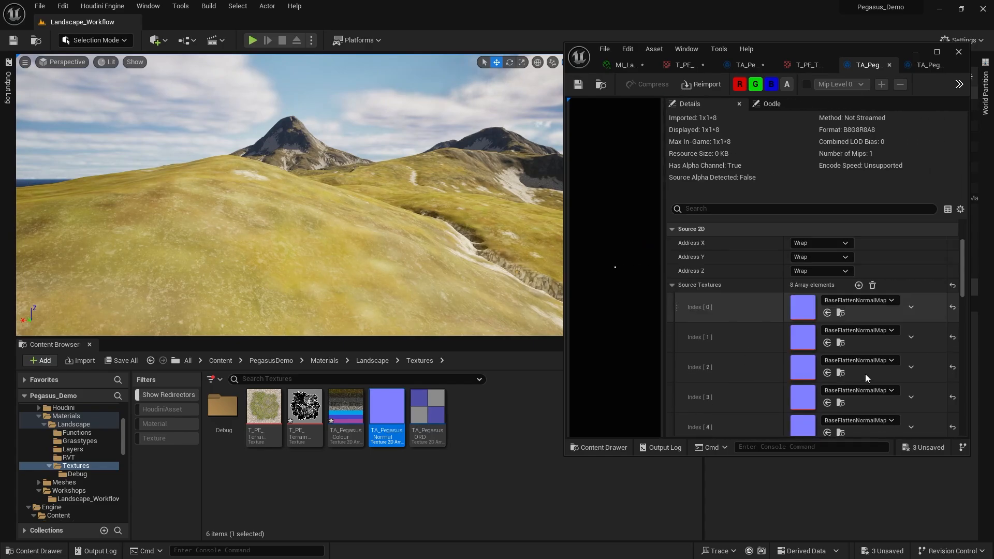
{"action": "scroll", "coordinate": [829, 284], "scroll_direction": "down", "scroll_amount": 2}
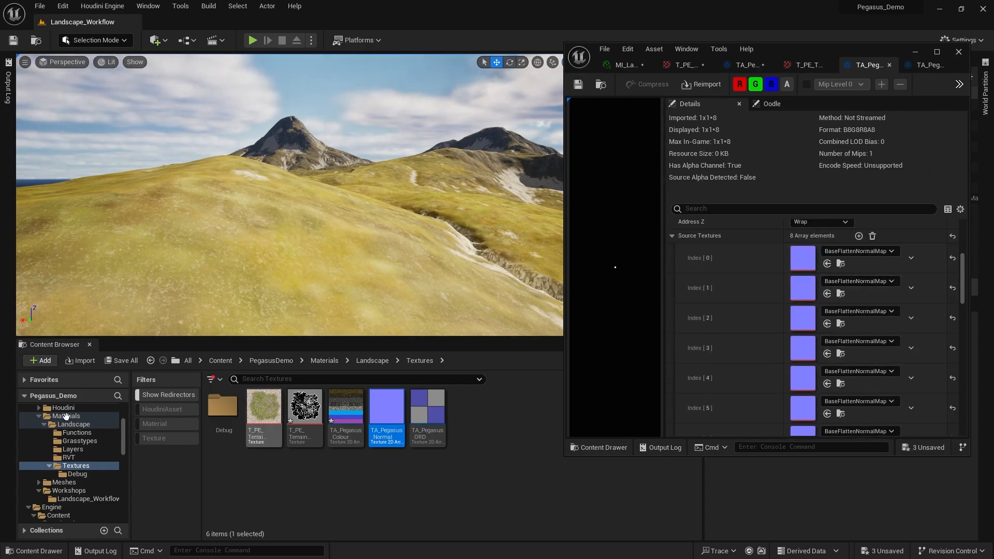
{"action": "scroll", "coordinate": [70, 437], "scroll_direction": "up", "scroll_amount": 4}
{"action": "left_click", "coordinate": [88, 458]}
{"action": "left_click_drag", "start_coordinate": [306, 408], "coordinate": [800, 257]}
{"action": "left_click", "coordinate": [89, 475]}
{"action": "left_click_drag", "start_coordinate": [306, 408], "coordinate": [805, 288]}
{"action": "left_click", "coordinate": [88, 442]}
{"action": "left_click_drag", "start_coordinate": [264, 408], "coordinate": [797, 321]}
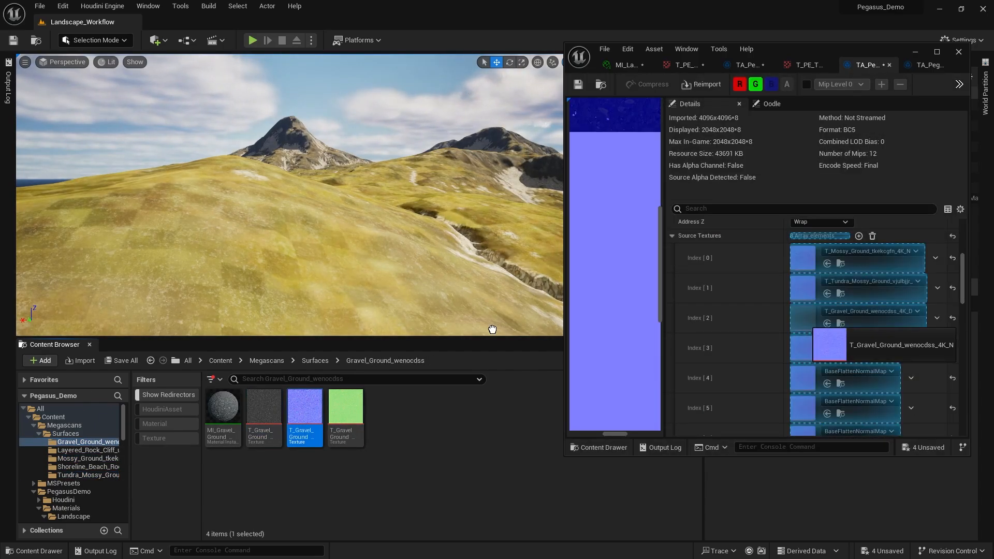
- Assign the Layered Rock Cliff and Shoreline Beach Rocks normal maps to indices 3 and 4 of TA_Pegasus_Normal and save the atlas
{"action": "left_click", "coordinate": [88, 450]}
{"action": "left_click_drag", "start_coordinate": [306, 408], "coordinate": [800, 378]}
{"action": "left_click", "coordinate": [89, 467]}
{"action": "key", "text": "w"}
{"action": "right_click_drag", "start_coordinate": [290, 194], "coordinate": [333, 204]}
{"action": "key", "text": "w"}
{"action": "left_click", "coordinate": [579, 83]}
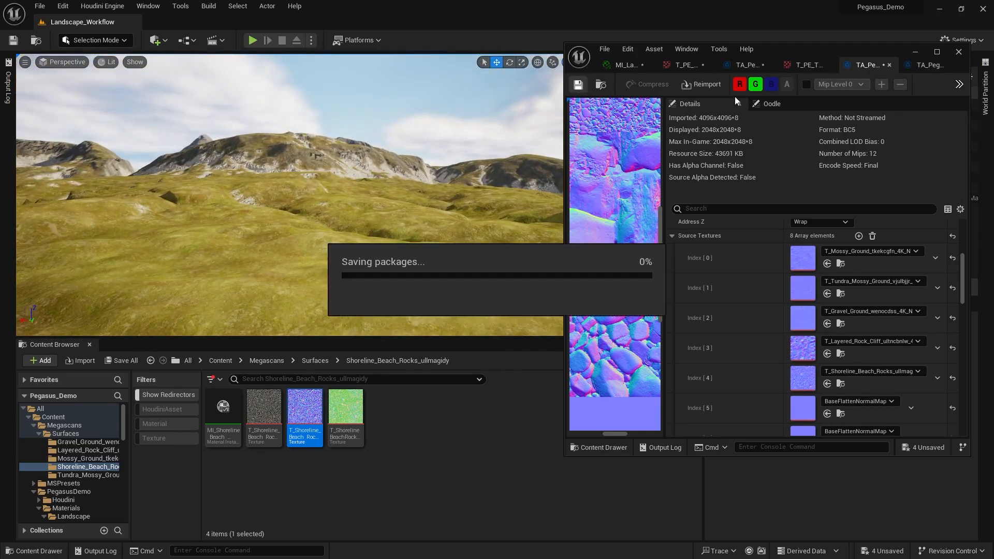
- Fill source texture indices 0 to 4 of TA_Pegasus_ORD with the Mossy, Tundra, Gravel, Layered Rock Cliff and Shoreline Beach Rocks ORDp maps
{"action": "left_click", "coordinate": [928, 65]}
{"action": "scroll", "coordinate": [891, 327], "scroll_direction": "down", "scroll_amount": 4}
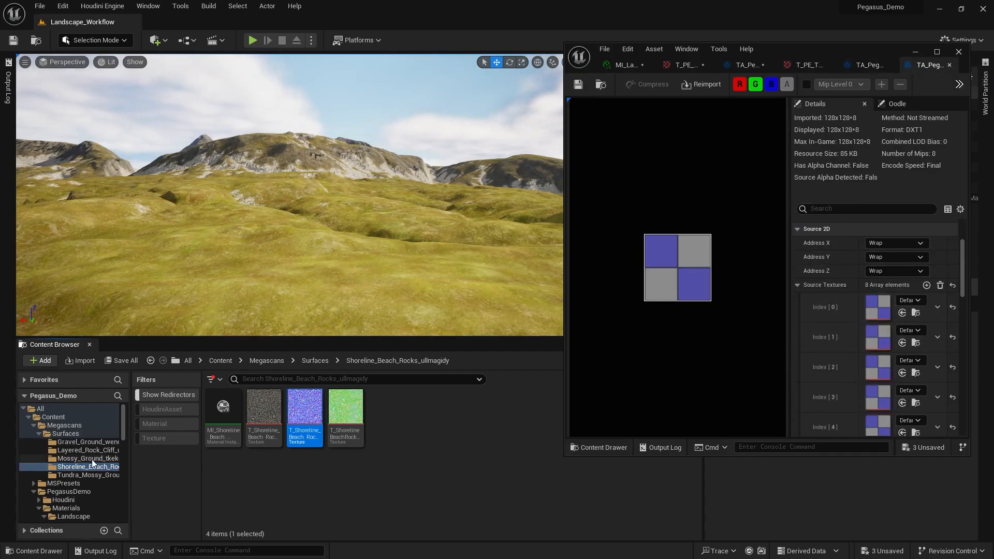
{"action": "left_click", "coordinate": [91, 459]}
{"action": "left_click_drag", "start_coordinate": [346, 408], "coordinate": [877, 367]}
{"action": "left_click", "coordinate": [87, 475]}
{"action": "left_click", "coordinate": [93, 450]}
{"action": "scroll", "coordinate": [877, 362], "scroll_direction": "down", "scroll_amount": 4}
{"action": "left_click", "coordinate": [85, 443]}
{"action": "left_click_drag", "start_coordinate": [346, 409], "coordinate": [880, 331]}
{"action": "left_click", "coordinate": [102, 452]}
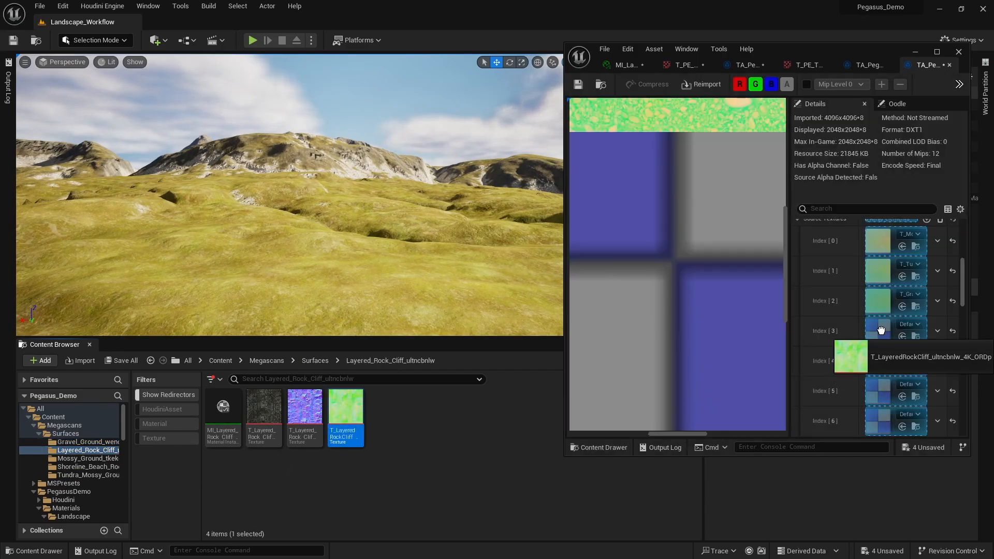
{"action": "left_click", "coordinate": [88, 467]}
{"action": "left_click_drag", "start_coordinate": [346, 409], "coordinate": [877, 361]}
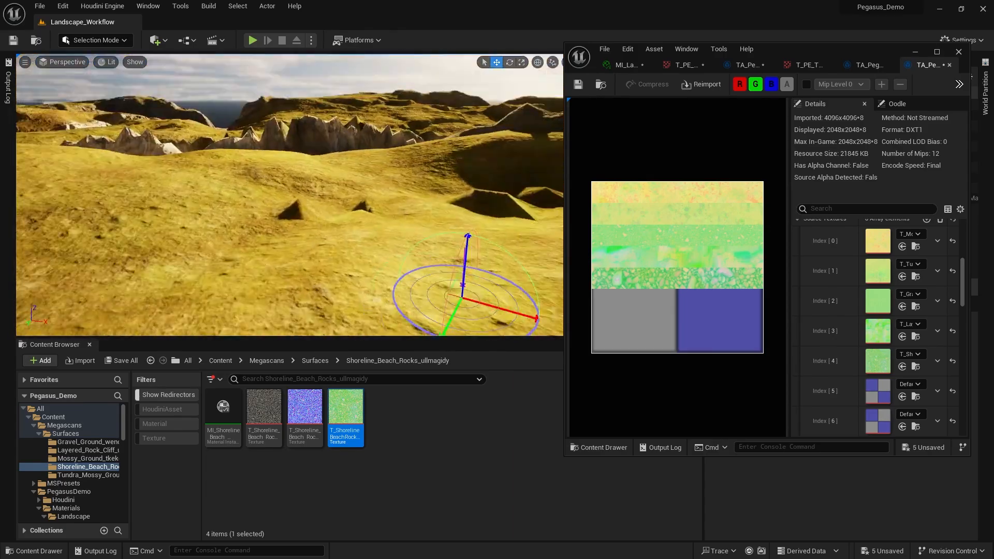
- Filter the MI_Landscape_Instance parameters by "spec" and set Global Specular Scale to 1
{"action": "left_click", "coordinate": [625, 65]}
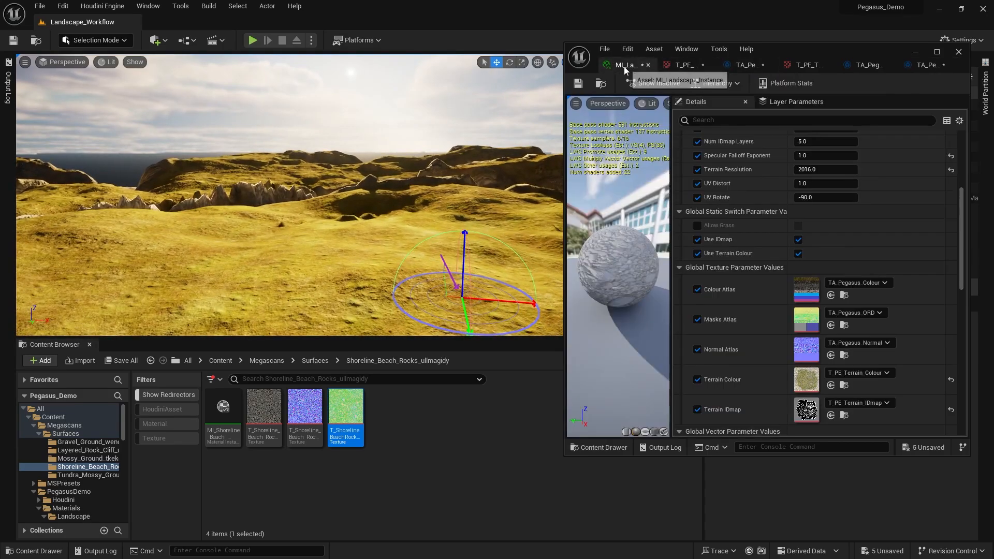
{"action": "left_click", "coordinate": [748, 118]}
{"action": "type", "text": "spec"}
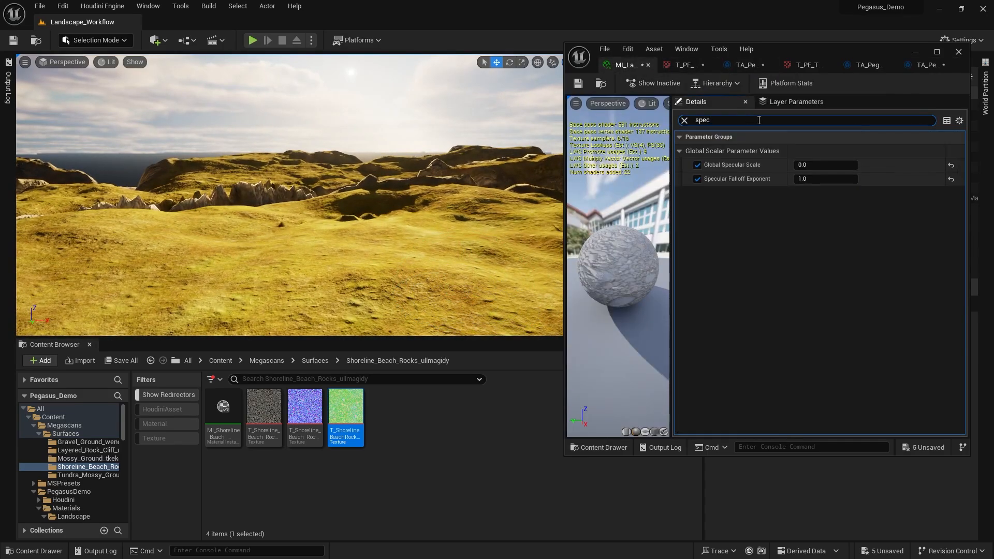
{"action": "left_click", "coordinate": [817, 164]}
{"action": "type", "text": "1"}
{"action": "key", "text": "Return"}
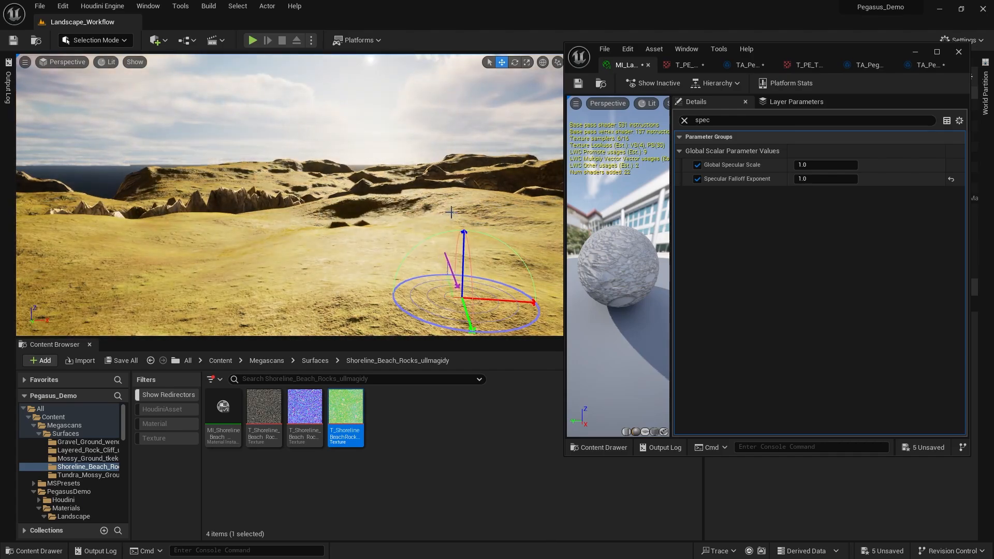
- Adjust the sun direction and inspect the finished landscape texturing from several angles in the main level viewport
{"action": "right_click_drag", "start_coordinate": [451, 212], "coordinate": [426, 195]}
{"action": "key", "text": "ctrl+l"}
{"action": "right_click_drag", "start_coordinate": [354, 196], "coordinate": [355, 217]}
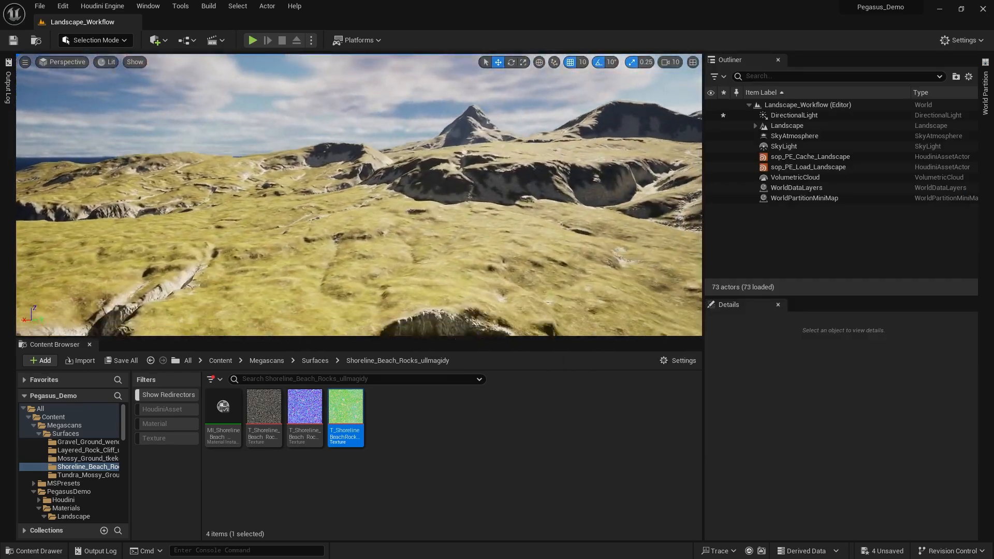
{"action": "key", "text": "s"}
{"action": "right_click_drag", "start_coordinate": [359, 194], "coordinate": [485, 189]}
{"action": "scroll", "coordinate": [394, 185], "scroll_direction": "down", "scroll_amount": 3}
{"action": "key", "text": "w"}
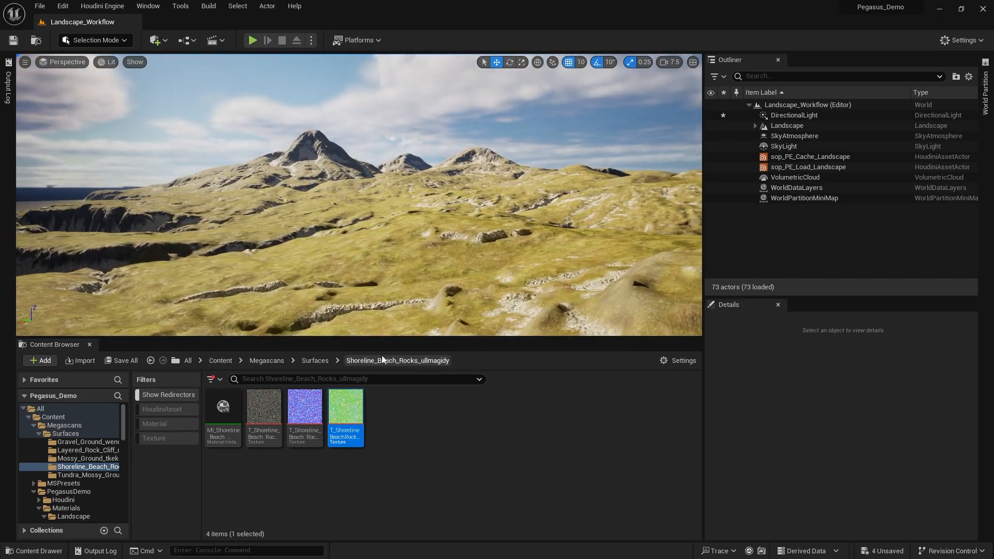
- Open the Landscape materials folder under PegasusDemo/Materials in the content browser
{"action": "left_click", "coordinate": [273, 360]}
{"action": "scroll", "coordinate": [72, 455], "scroll_direction": "down", "scroll_amount": 2}
{"action": "left_click", "coordinate": [69, 459]}
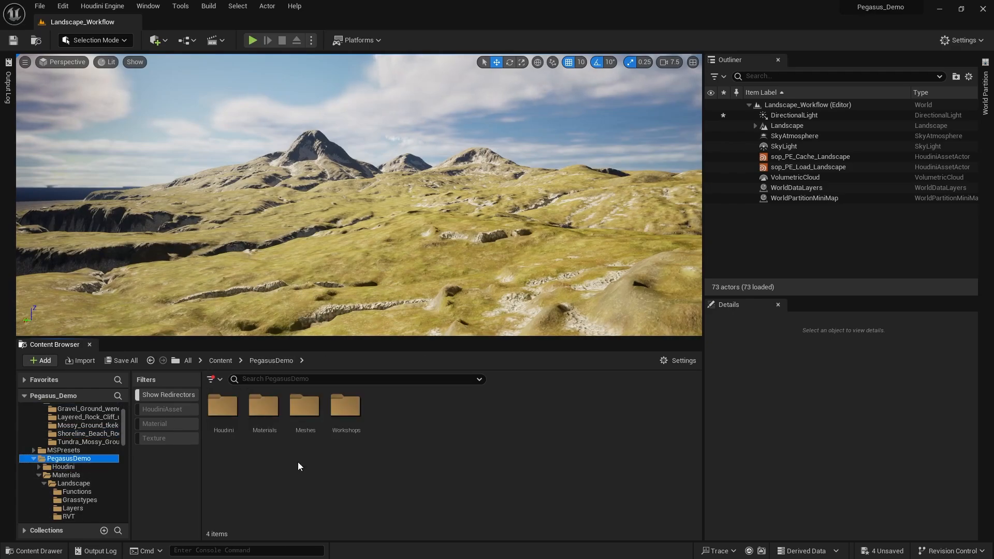
{"action": "double_click", "coordinate": [274, 421]}
{"action": "double_click", "coordinate": [231, 410]}
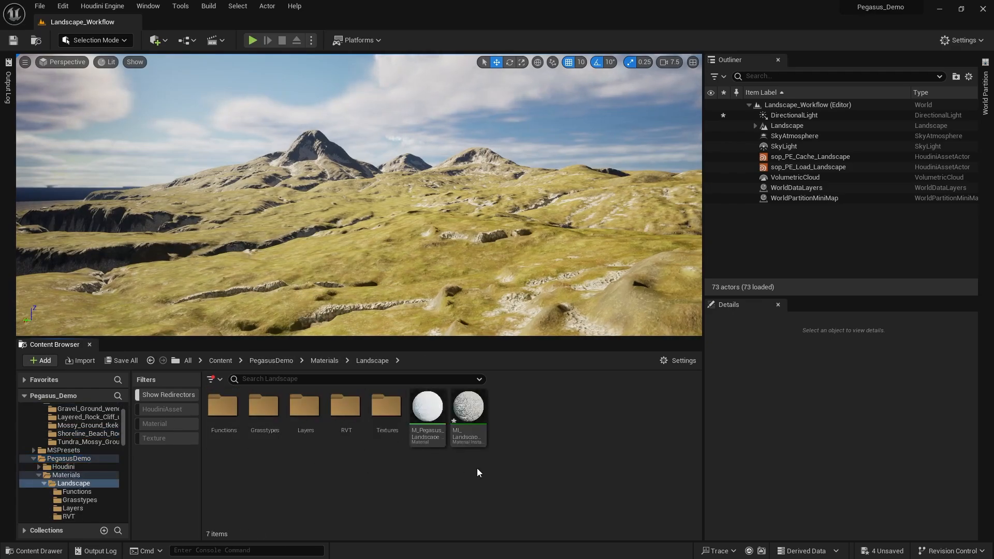
- Fly over the landscape and switch the viewport to the Shader Complexity view mode to examine the material's cost
{"action": "right_click_drag", "start_coordinate": [507, 249], "coordinate": [427, 248]}
{"action": "key", "text": "w"}
{"action": "scroll", "coordinate": [508, 305], "scroll_direction": "up", "scroll_amount": 1}
{"action": "key", "text": "s"}
{"action": "key", "text": "w"}
{"action": "key", "text": "alt+5"}
{"action": "right_click_drag", "start_coordinate": [466, 291], "coordinate": [481, 249]}
{"action": "key", "text": "alt+8"}
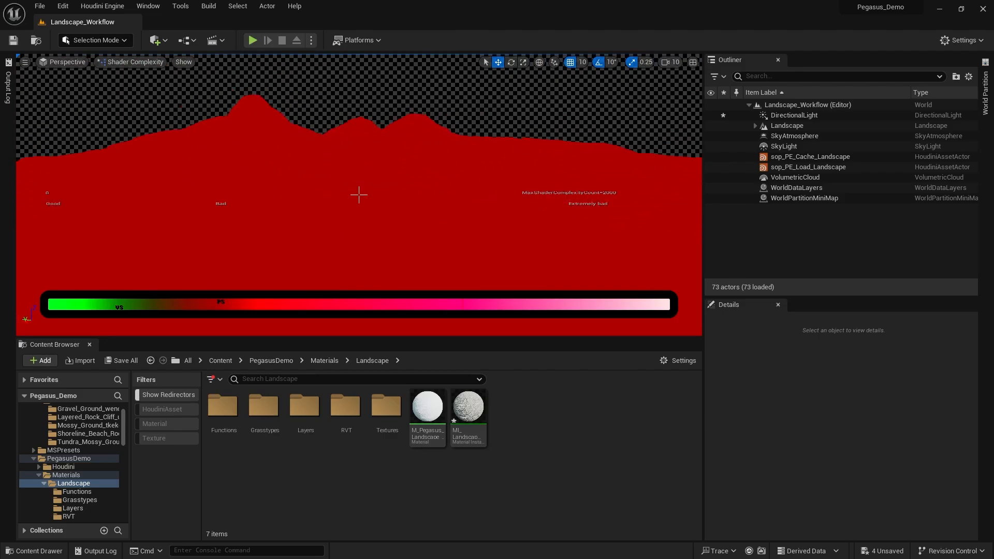